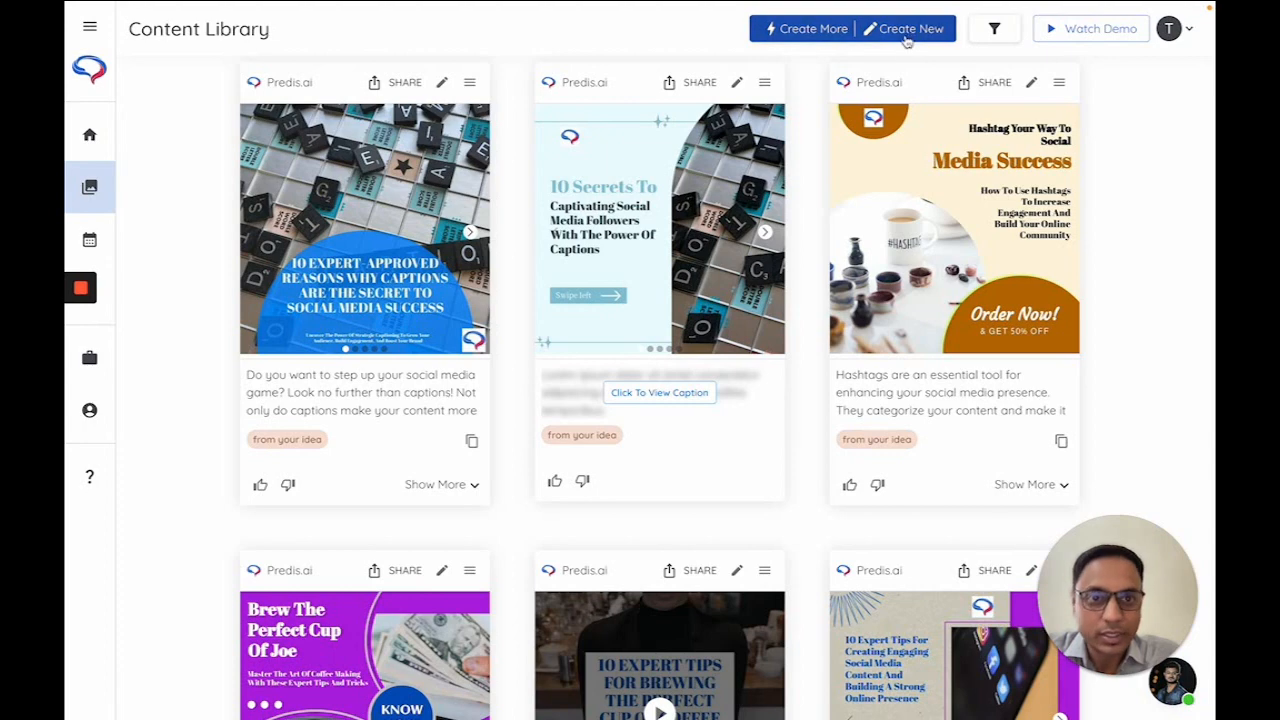
Start creating a new post and view the options of the Business post type.
{"action": "left_click", "coordinate": [910, 31]}
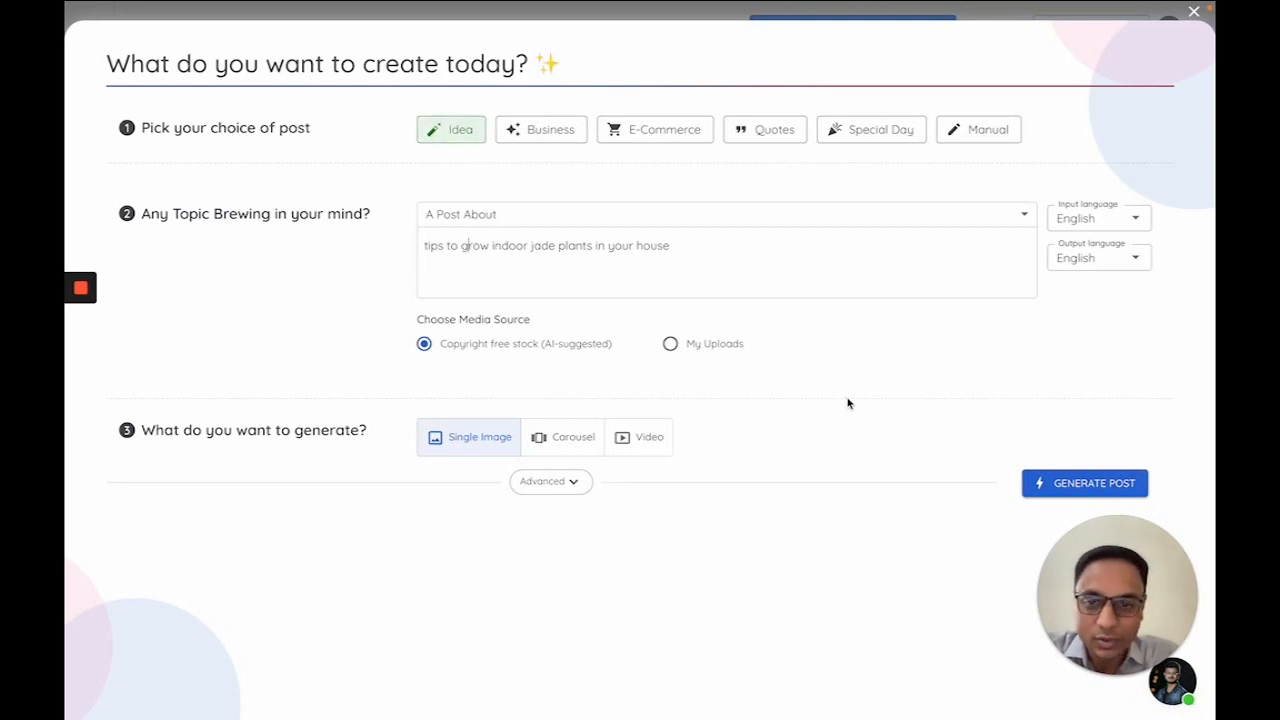
{"action": "left_click", "coordinate": [549, 131]}
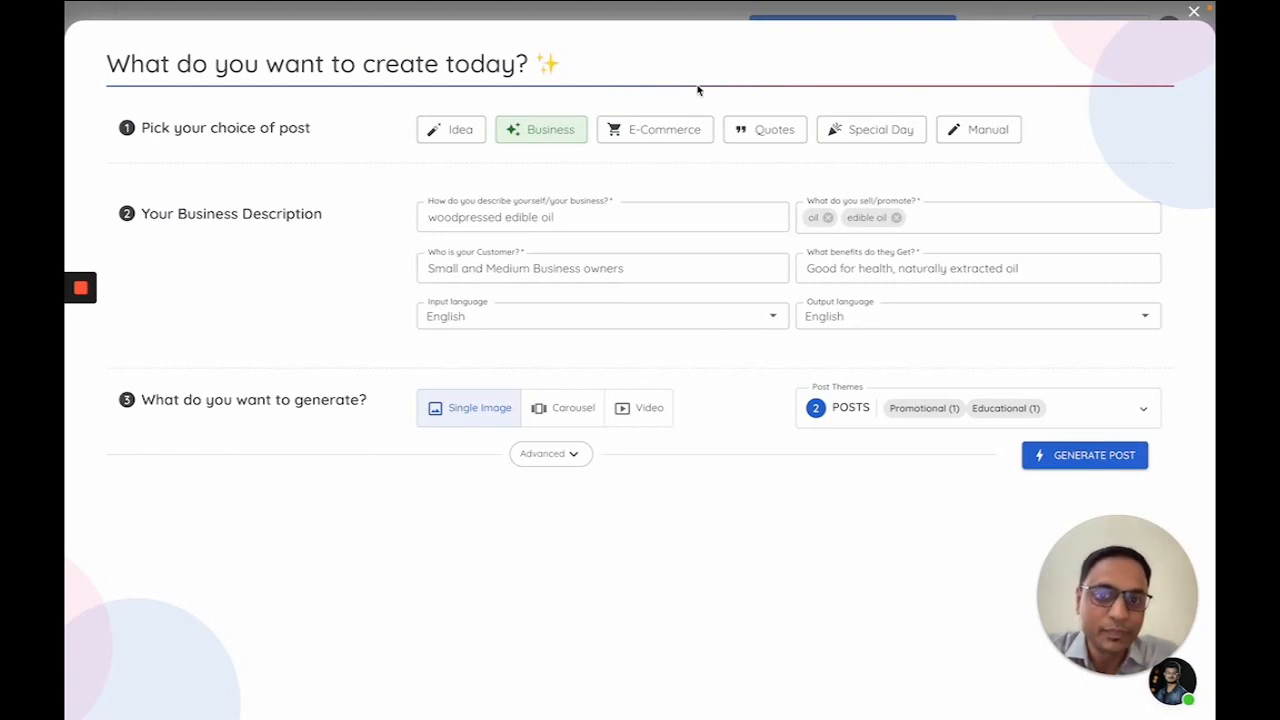
Switch to the E-Commerce post type and look through the Shopify products and the available store platforms.
{"action": "left_click", "coordinate": [645, 138]}
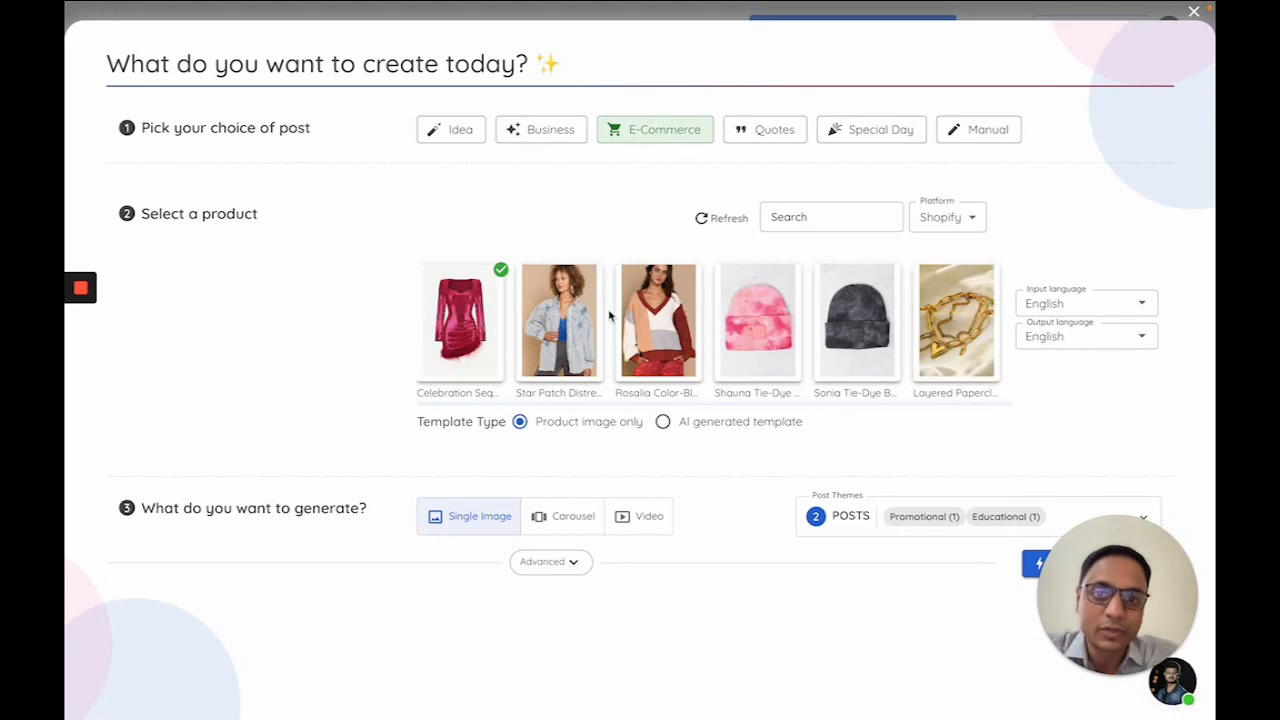
{"action": "scroll", "coordinate": [716, 352], "scroll_direction": "down", "scroll_amount": 5}
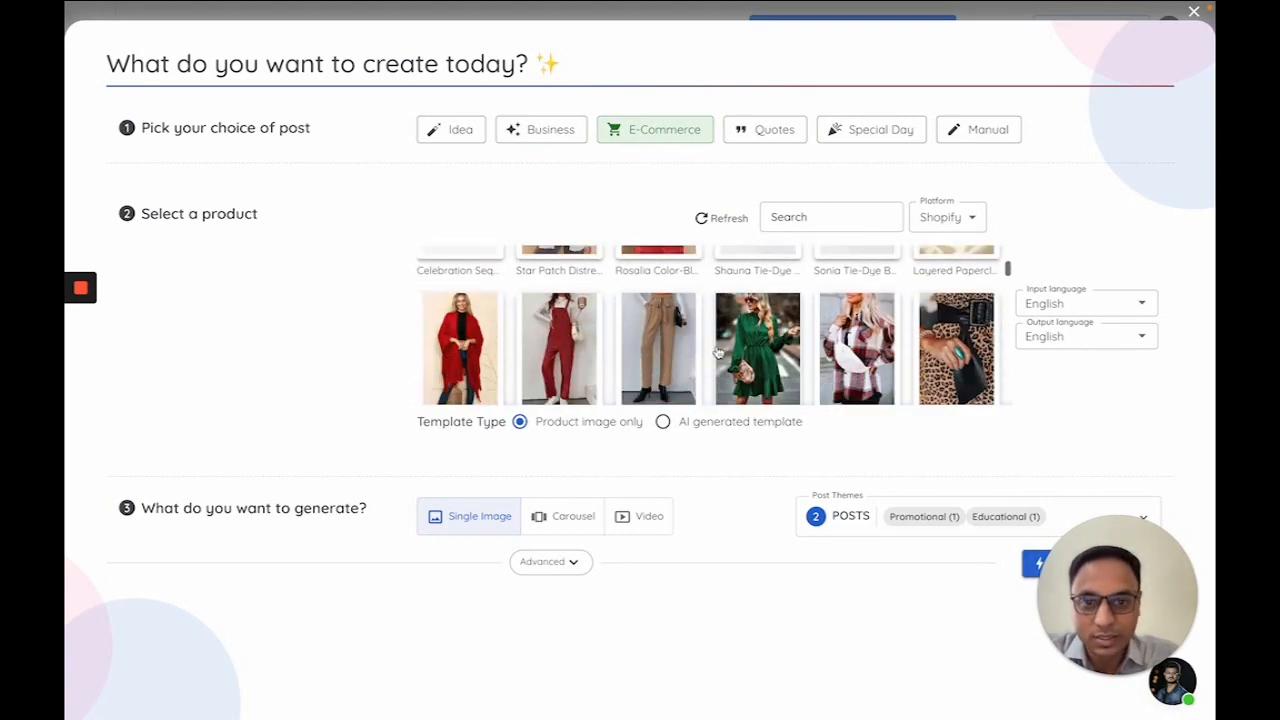
{"action": "scroll", "coordinate": [716, 352], "scroll_direction": "up", "scroll_amount": 5}
{"action": "left_click", "coordinate": [948, 217]}
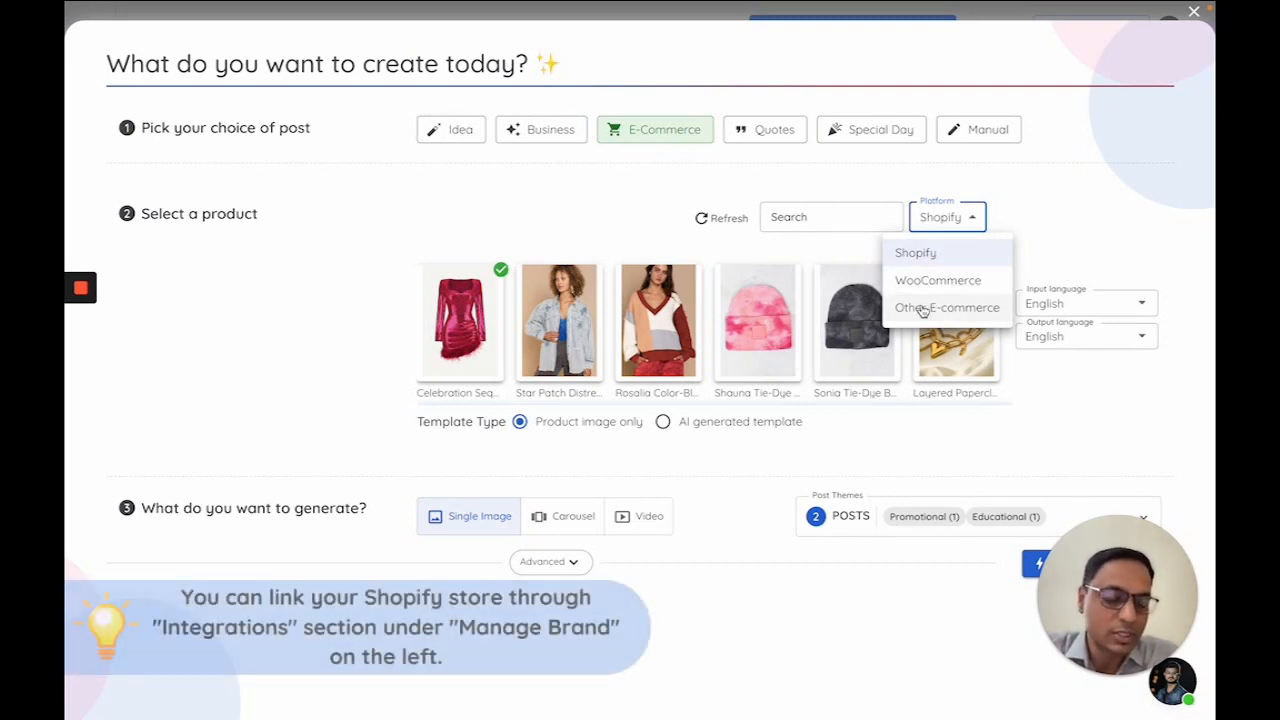
{"action": "left_click", "coordinate": [703, 255]}
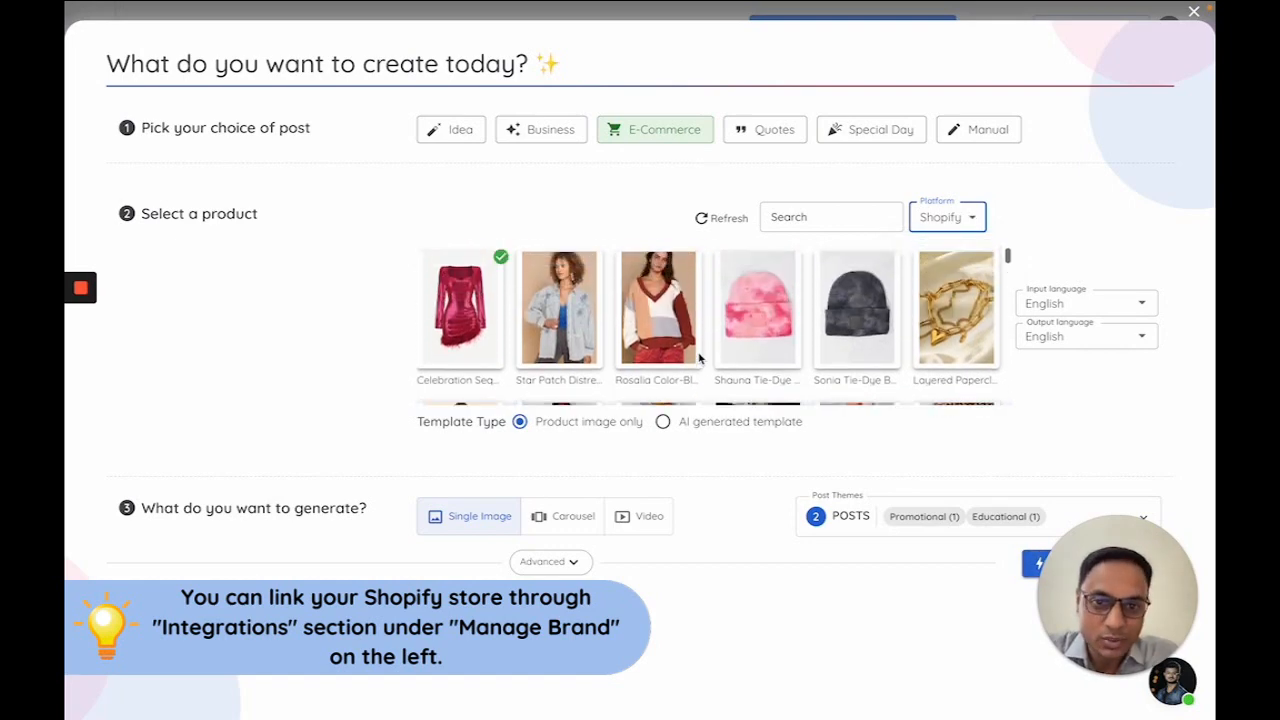
Select the Rosalia color-block sweater as the product for the E-Commerce post.
{"action": "left_click", "coordinate": [652, 328]}
{"action": "scroll", "coordinate": [712, 354], "scroll_direction": "down", "scroll_amount": 2}
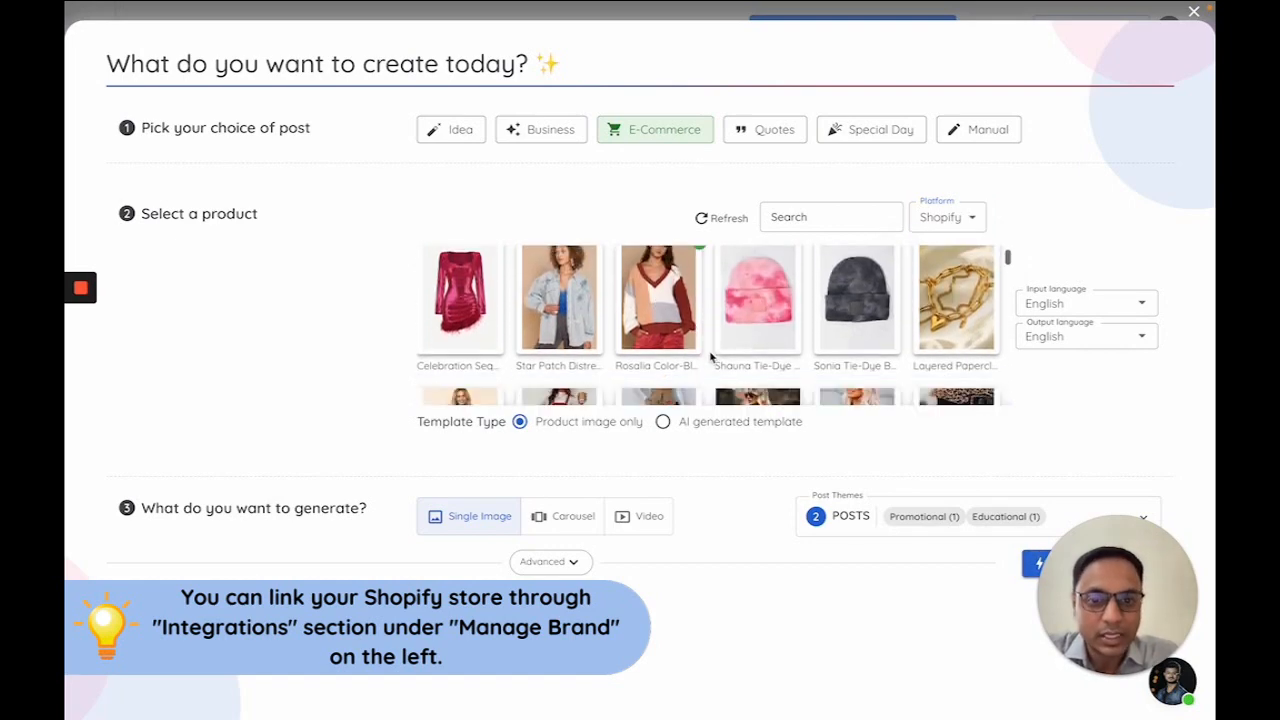
{"action": "scroll", "coordinate": [712, 354], "scroll_direction": "up", "scroll_amount": 2}
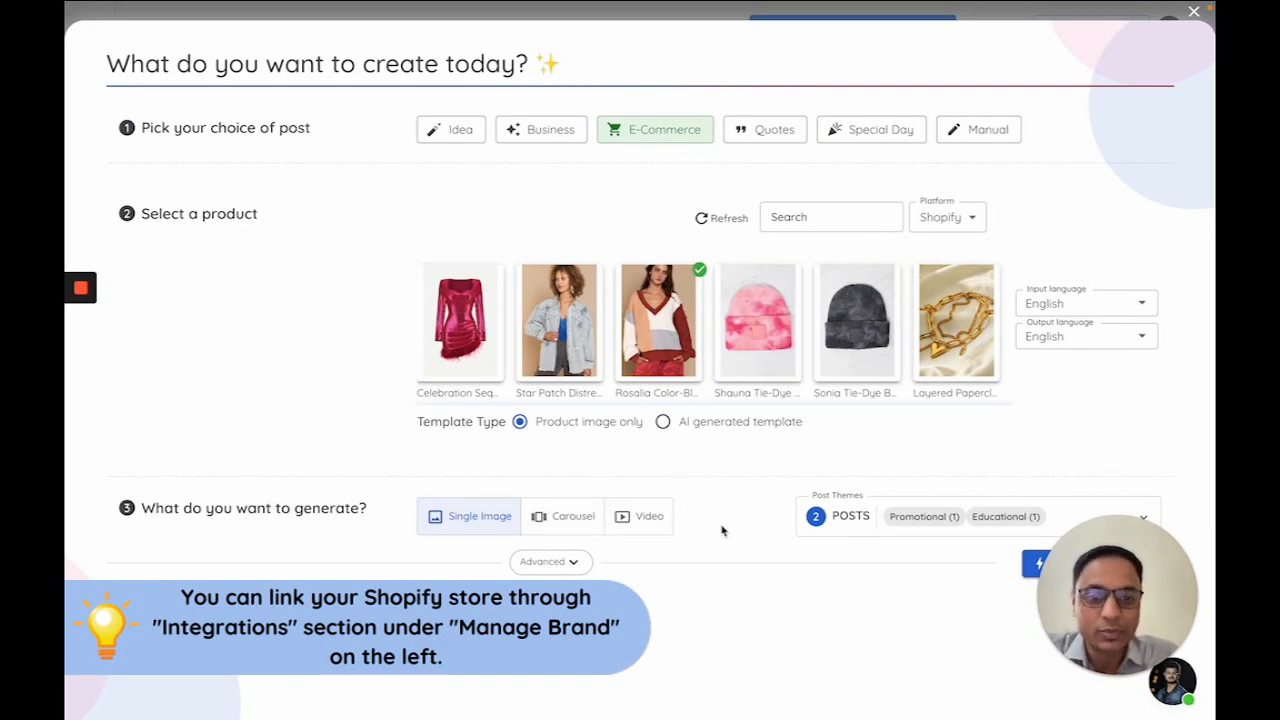
Switch to the Quotes post type, view the quote categories and select the quote beginning "Talent is God-given".
{"action": "left_click", "coordinate": [758, 133]}
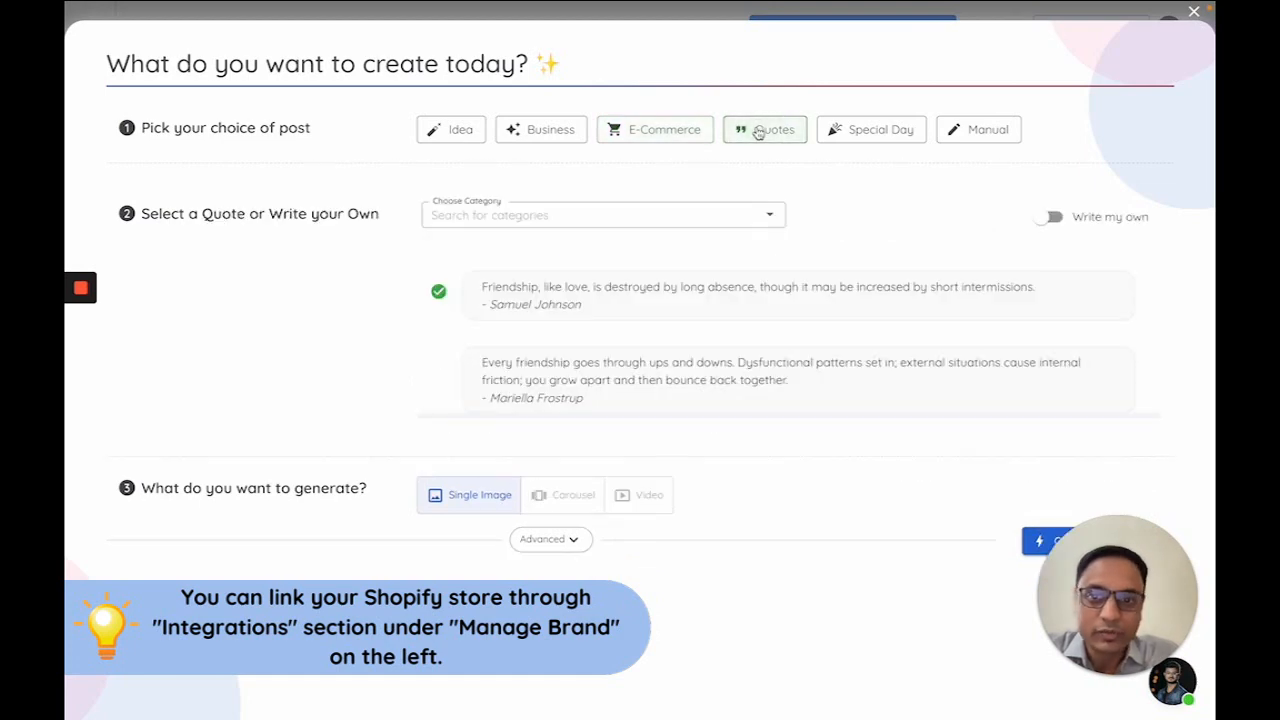
{"action": "left_click", "coordinate": [769, 214]}
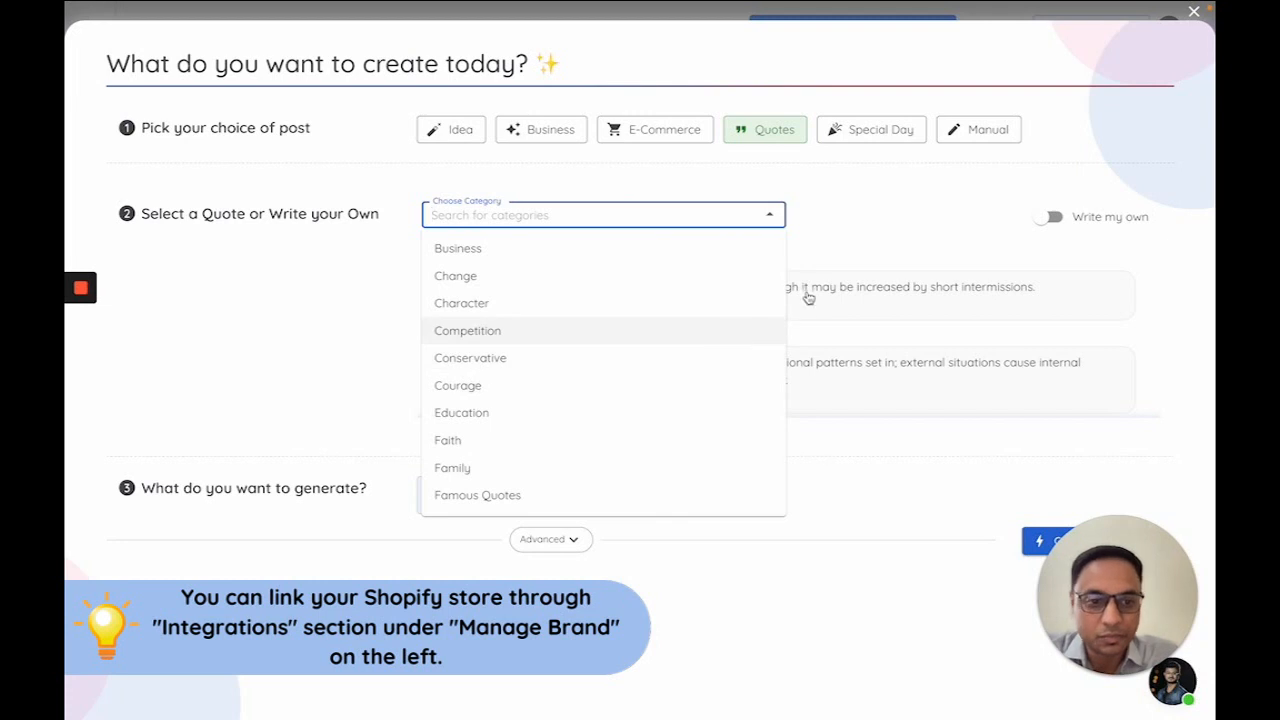
{"action": "left_click", "coordinate": [812, 253]}
{"action": "scroll", "coordinate": [700, 374], "scroll_direction": "down", "scroll_amount": 5}
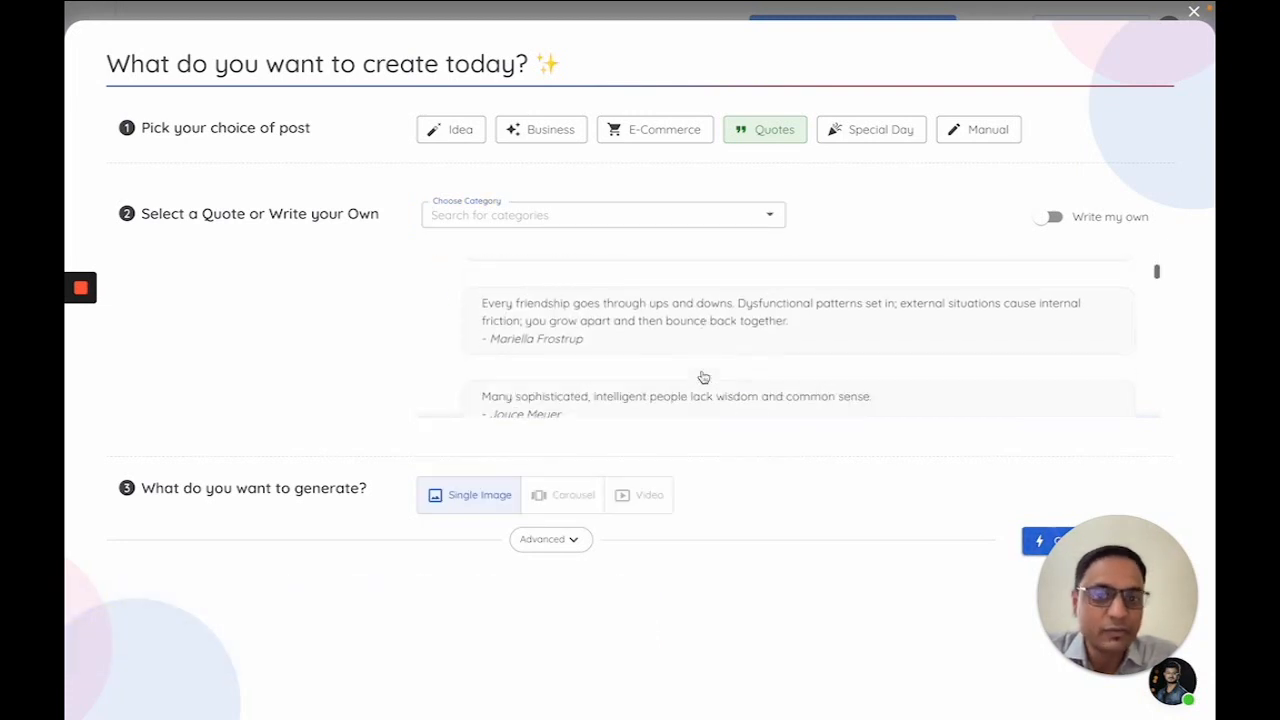
{"action": "left_click", "coordinate": [710, 316]}
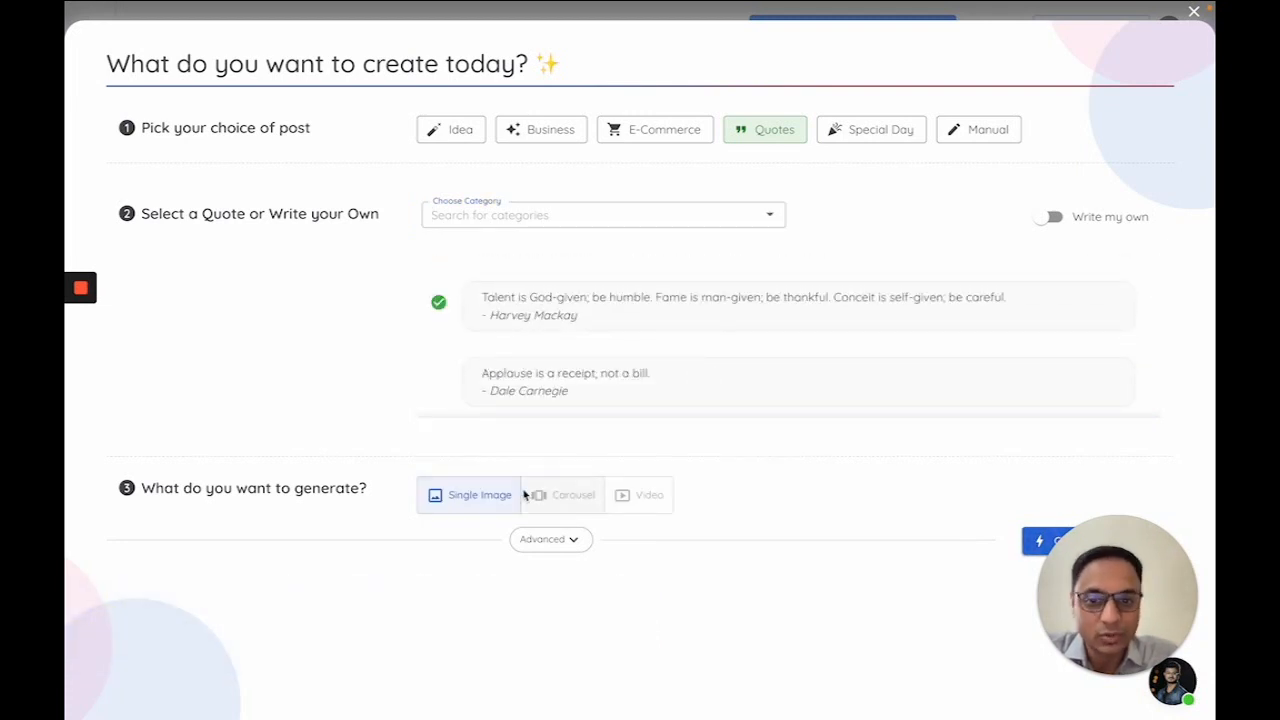
{"action": "scroll", "coordinate": [609, 343], "scroll_direction": "up", "scroll_amount": 5}
Set the country to United States for the Special Day post type, and view the Manual post type.
{"action": "left_click", "coordinate": [864, 133]}
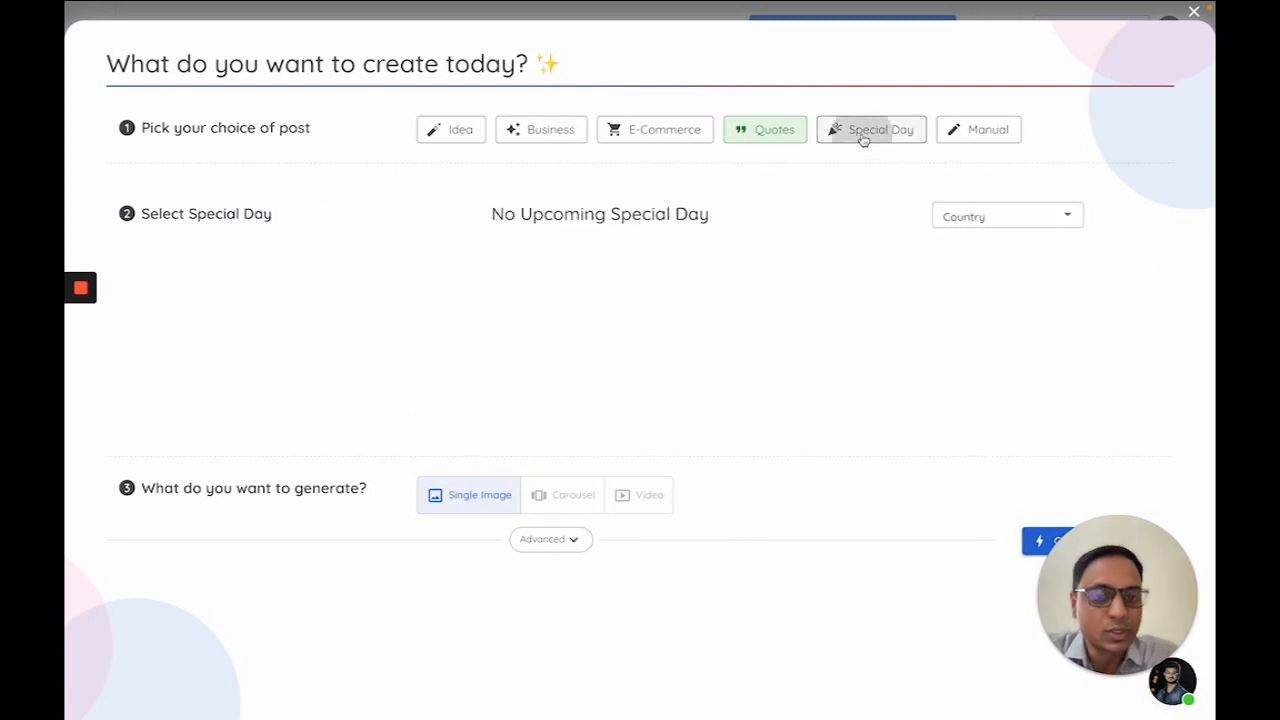
{"action": "left_click", "coordinate": [1054, 217]}
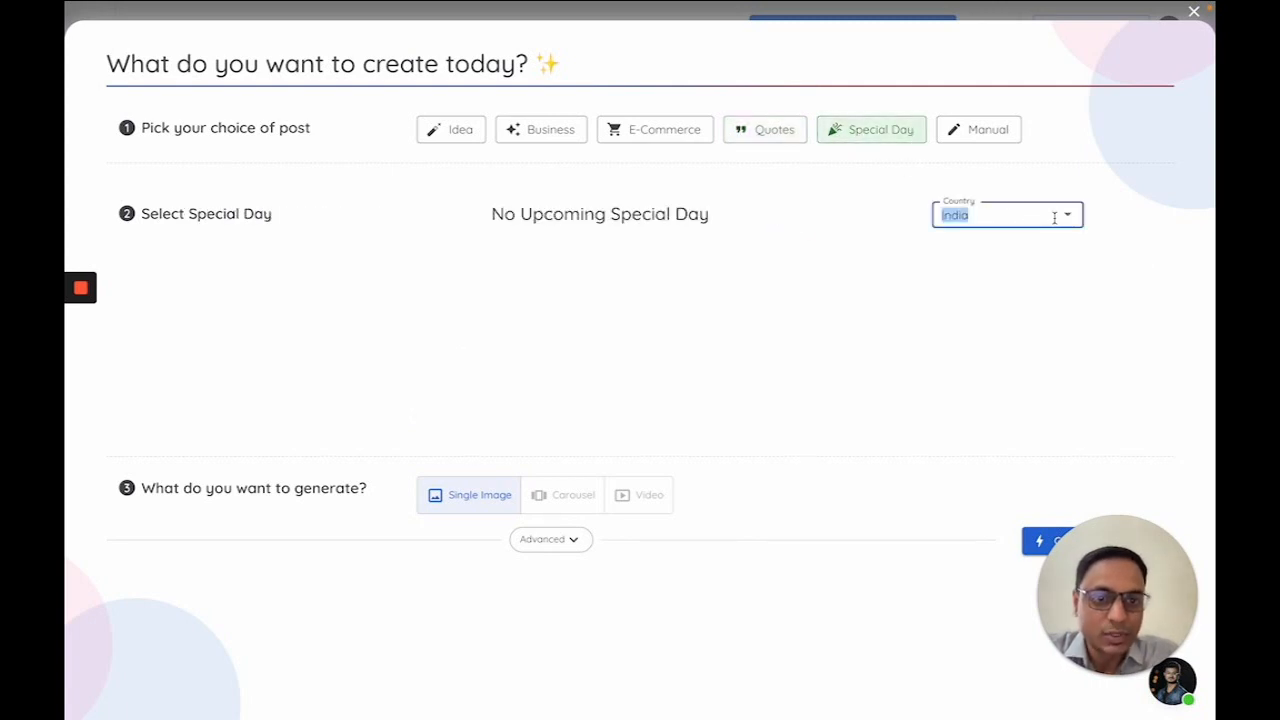
{"action": "left_click", "coordinate": [1067, 214]}
{"action": "left_click", "coordinate": [990, 343]}
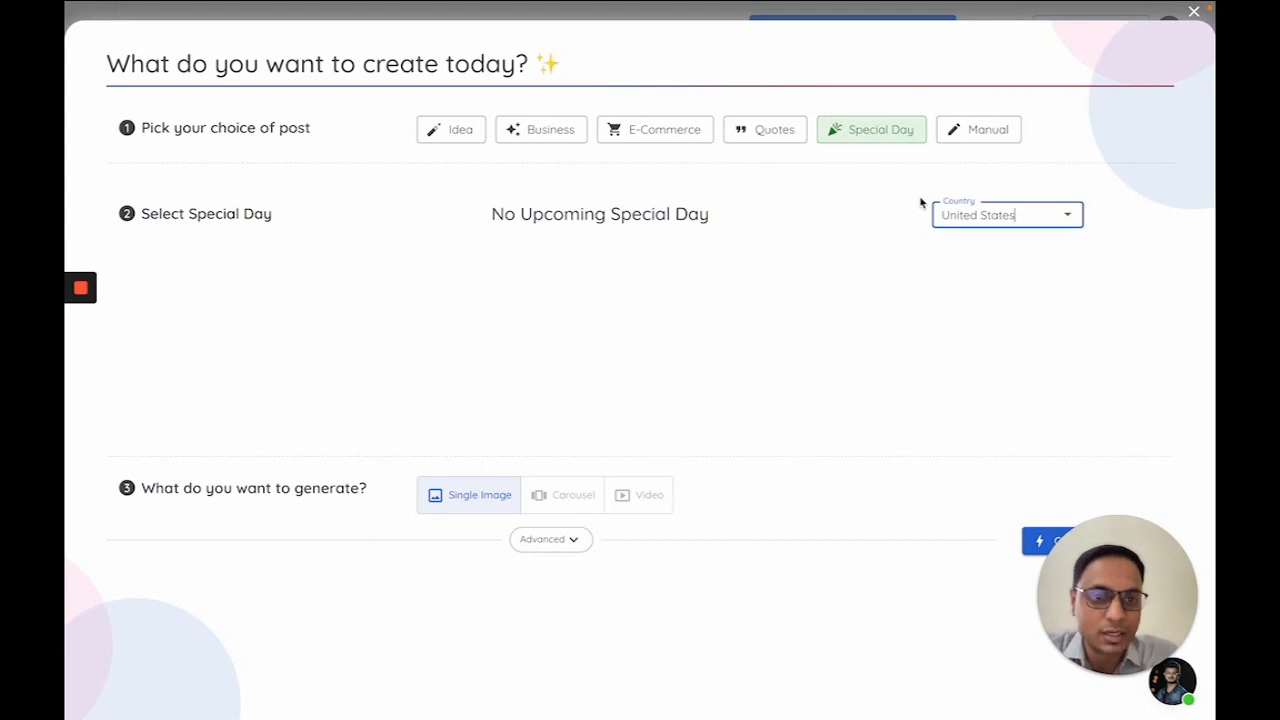
{"action": "left_click", "coordinate": [968, 138]}
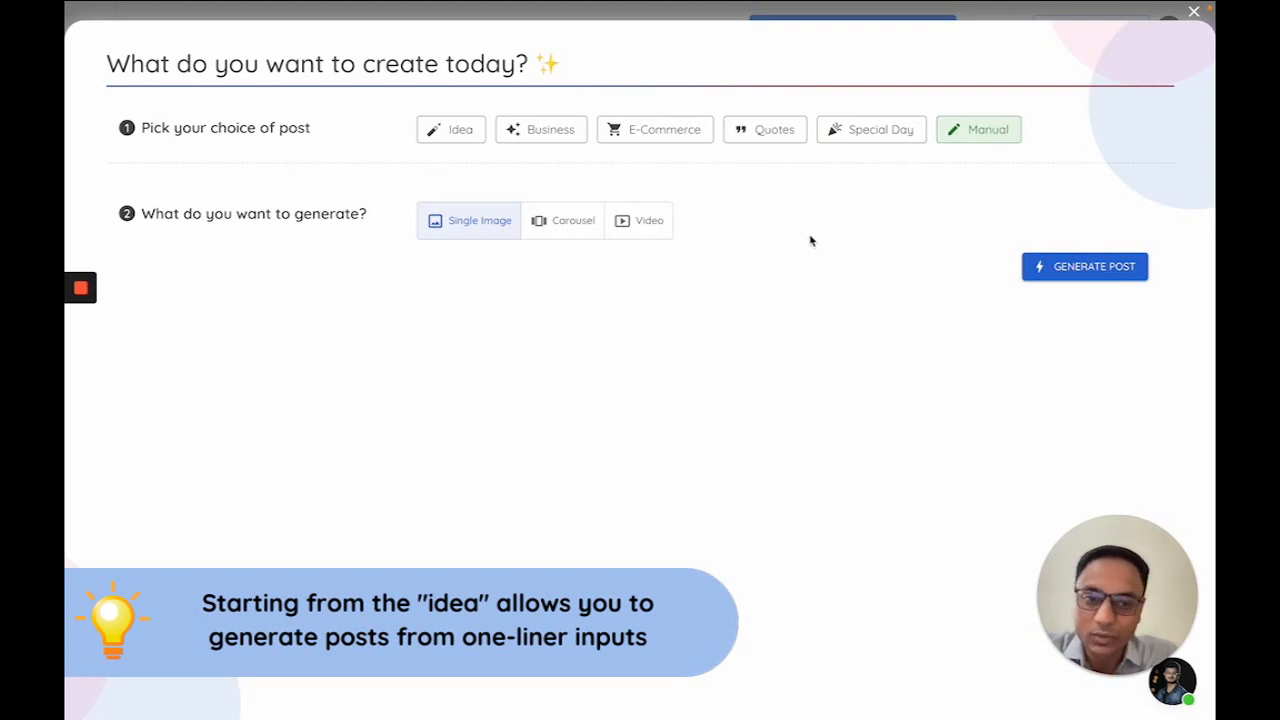
Choose the Idea post type and clear the existing topic text.
{"action": "left_click", "coordinate": [460, 136]}
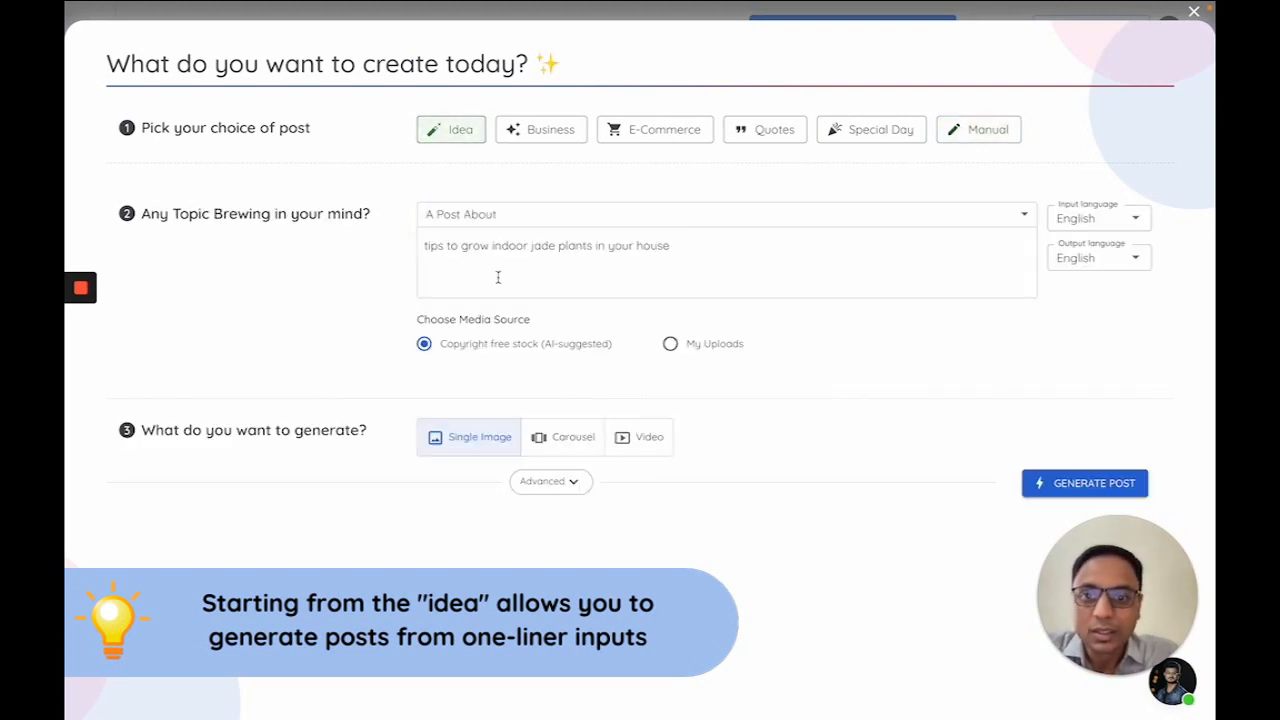
{"action": "triple_click", "coordinate": [534, 257]}
{"action": "key", "text": "BackSpace"}
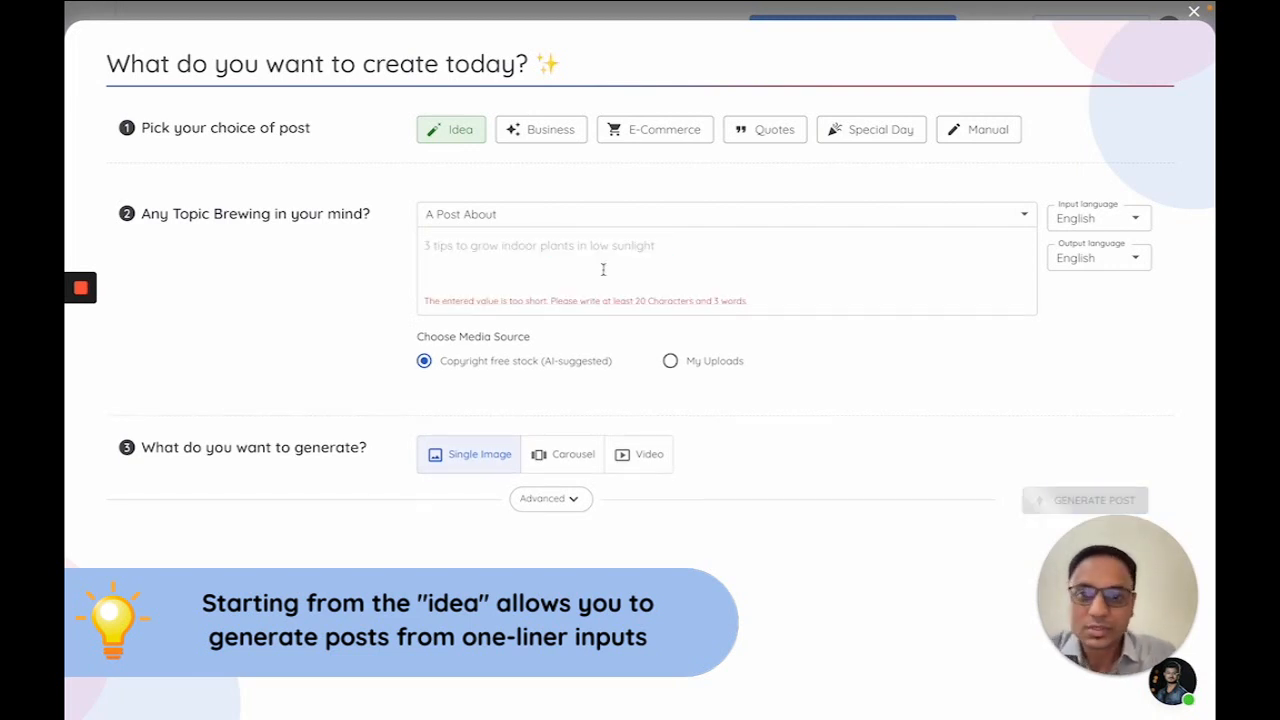
Look through the available topic starter phrases and keep "A Post About".
{"action": "left_click", "coordinate": [514, 212]}
{"action": "scroll", "coordinate": [517, 340], "scroll_direction": "down", "scroll_amount": 2}
{"action": "scroll", "coordinate": [517, 340], "scroll_direction": "down", "scroll_amount": 1}
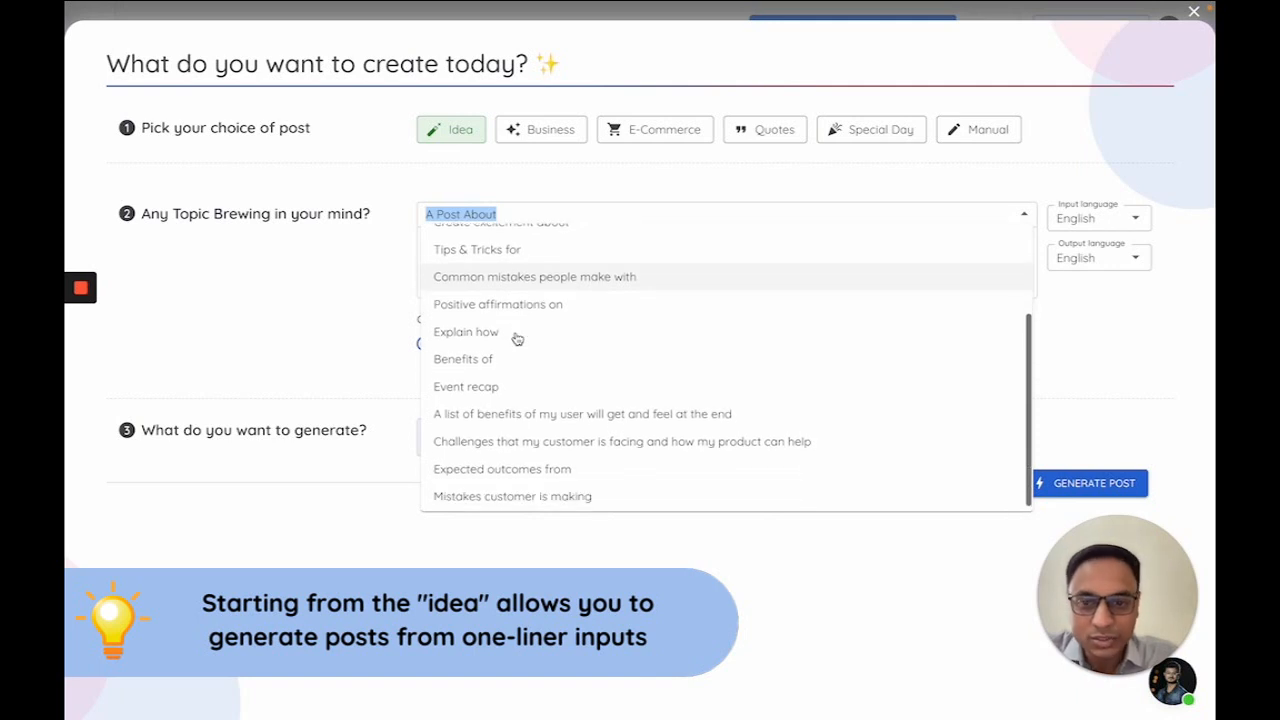
{"action": "scroll", "coordinate": [517, 339], "scroll_direction": "up", "scroll_amount": 3}
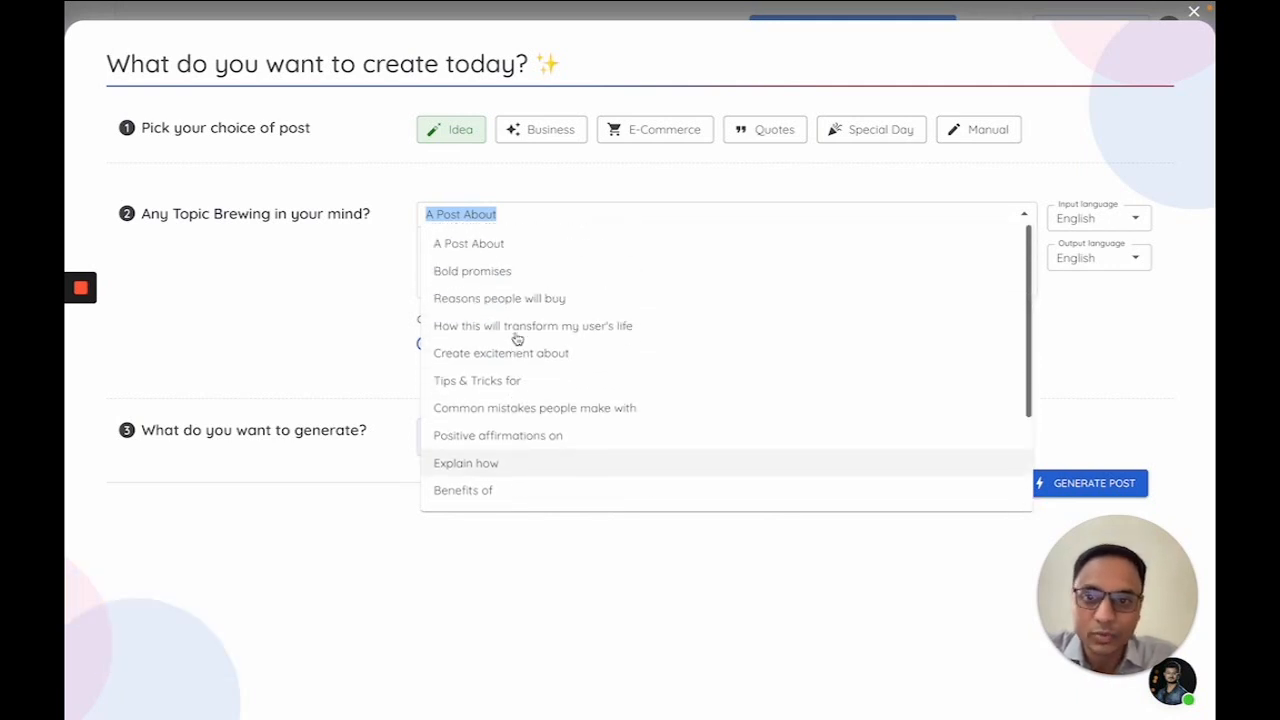
{"action": "left_click", "coordinate": [507, 252]}
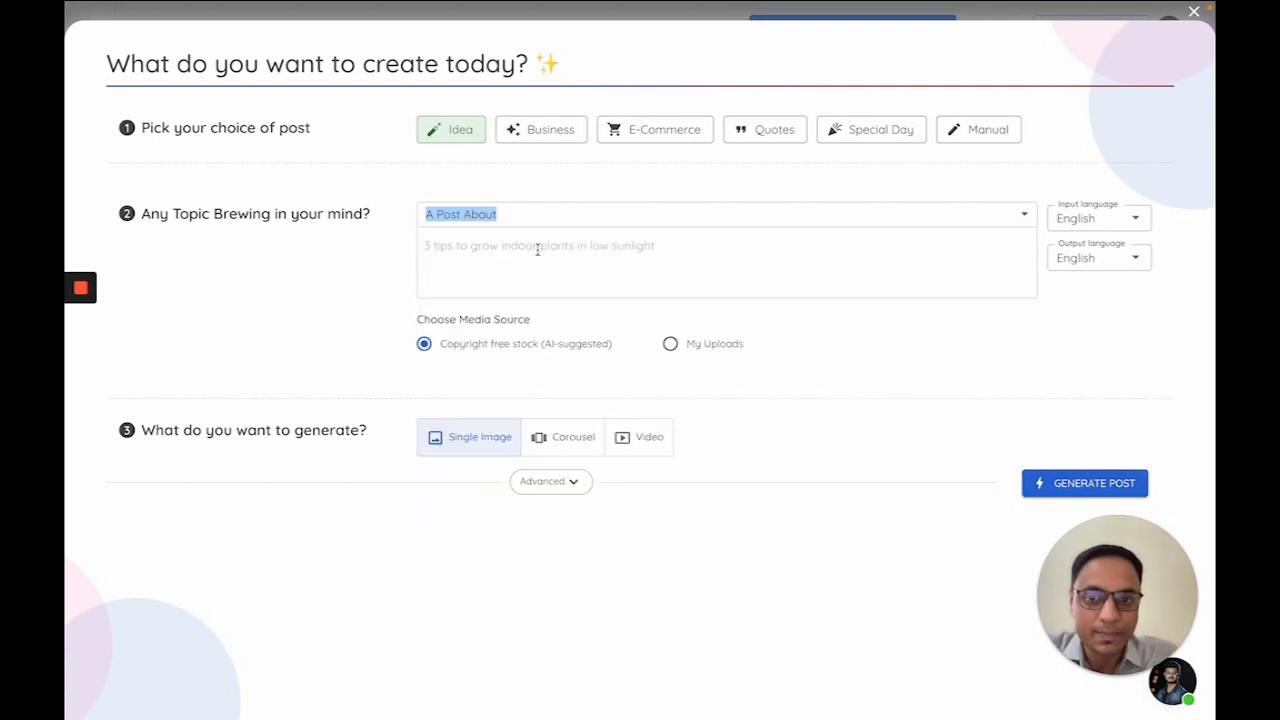
Enter "Tips to do a good morning walk" as the post topic.
{"action": "type", "text": "TIps "}
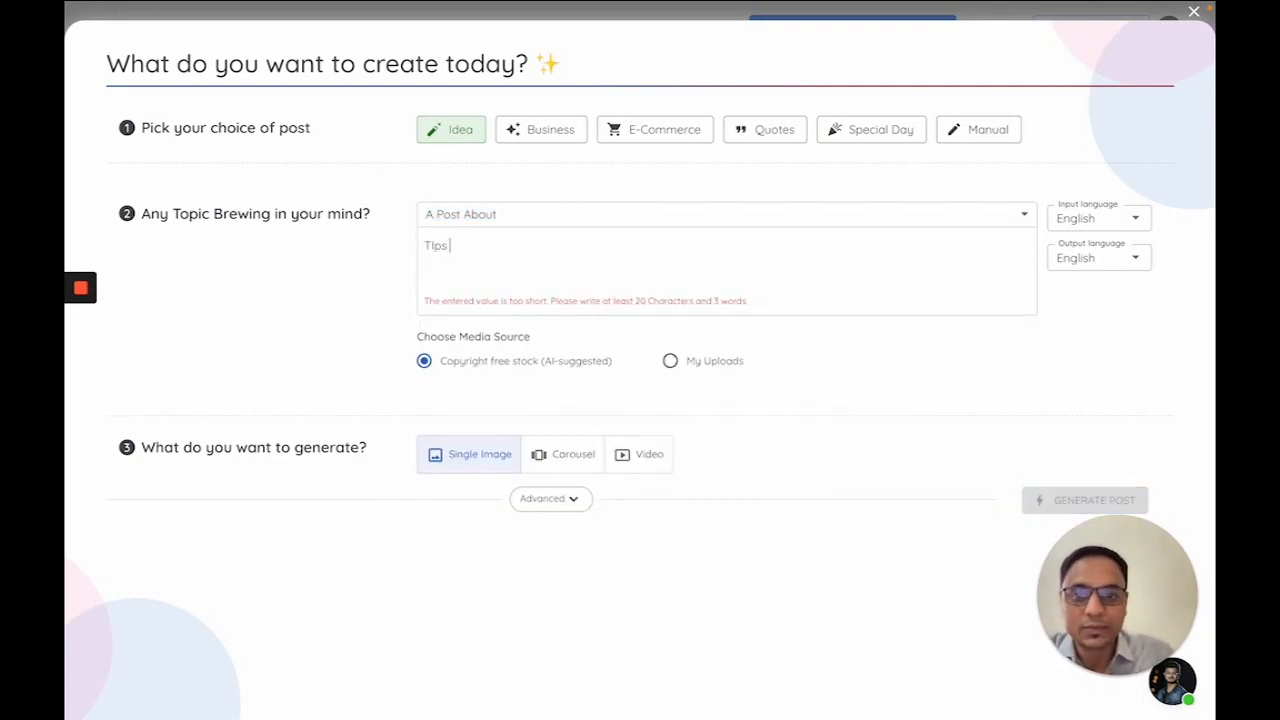
{"action": "type", "text": "to"}
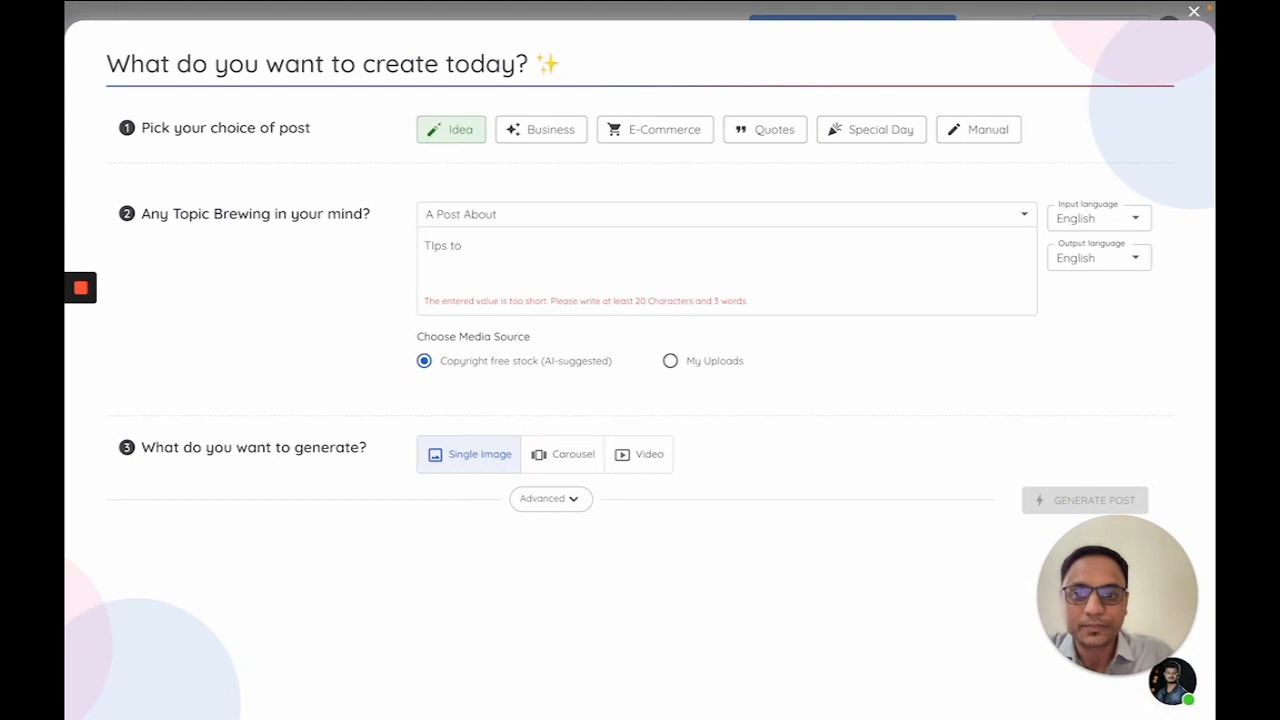
{"action": "type", "text": " do a good morning wa"}
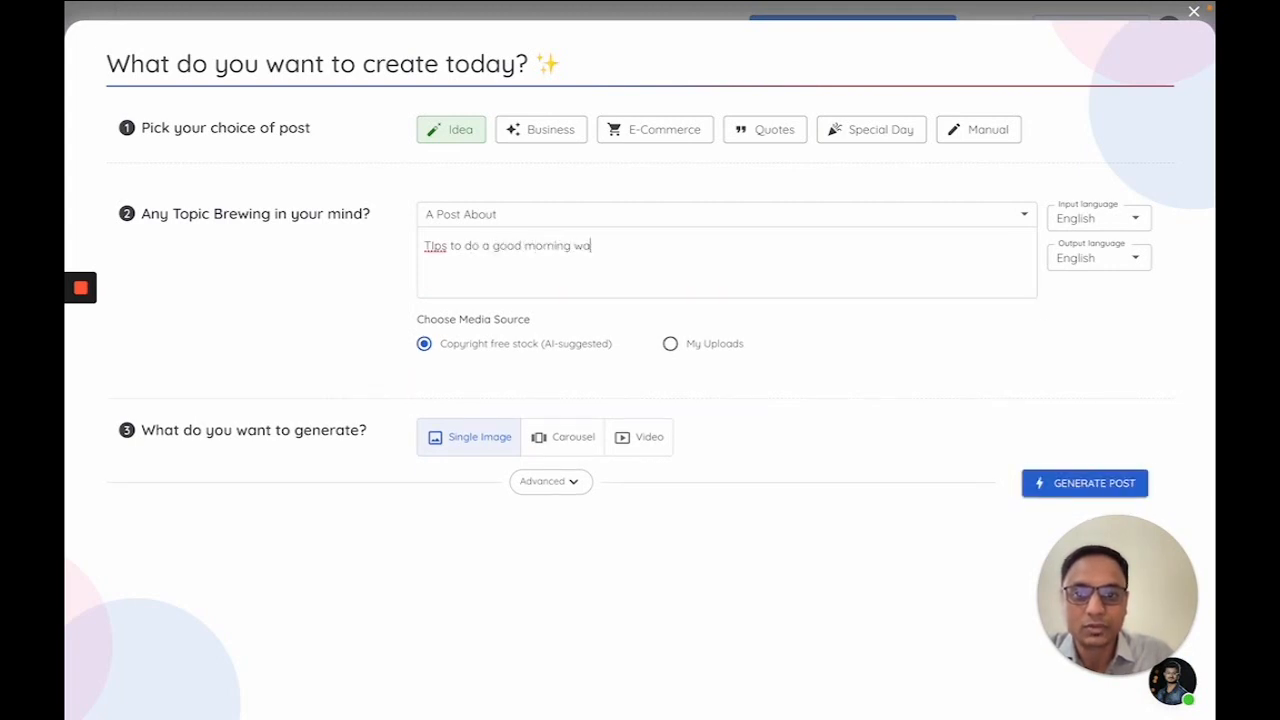
{"action": "key", "text": "BackSpace"}
{"action": "type", "text": "i"}
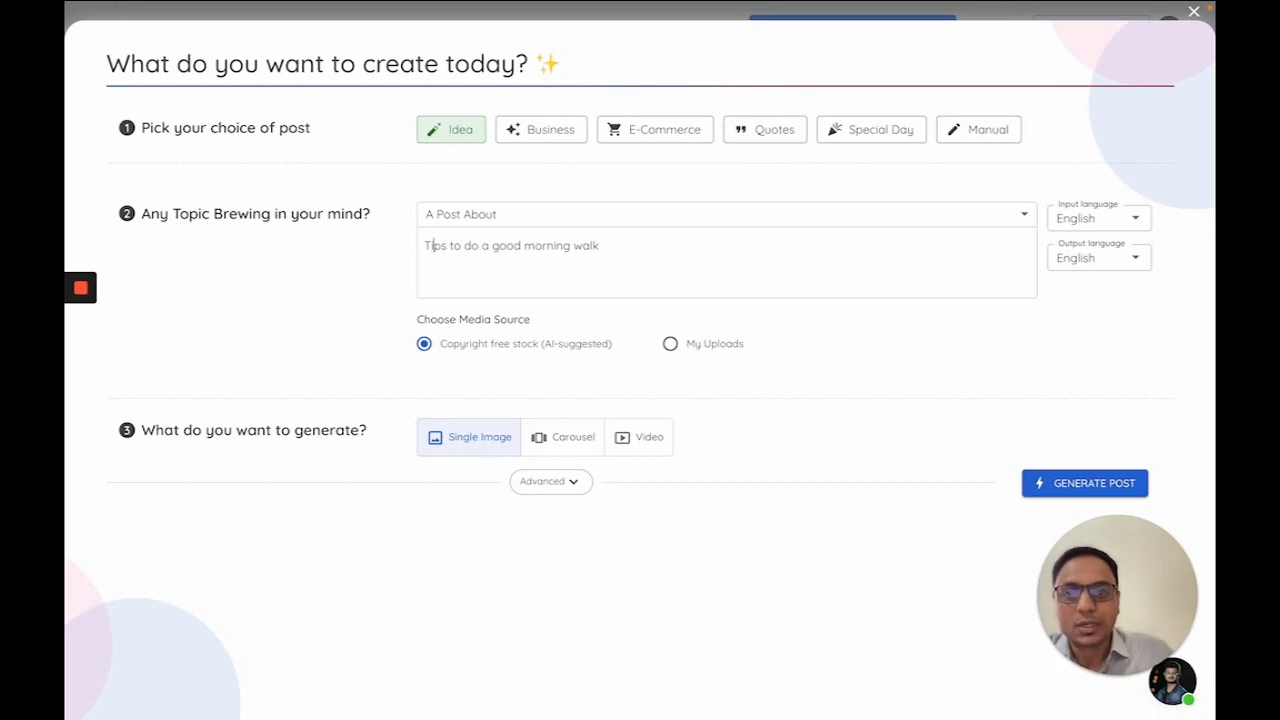
Look through the available input languages without changing the selection.
{"action": "left_click", "coordinate": [1120, 217]}
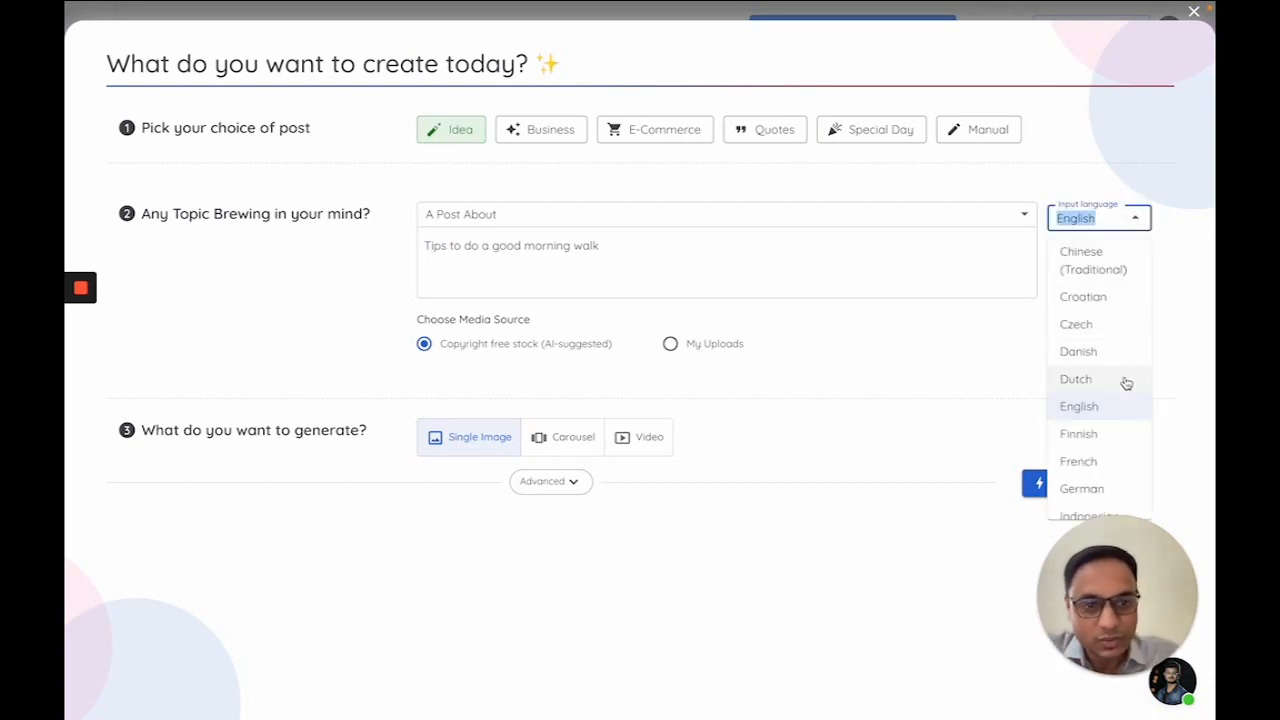
{"action": "scroll", "coordinate": [1123, 380], "scroll_direction": "down", "scroll_amount": 1}
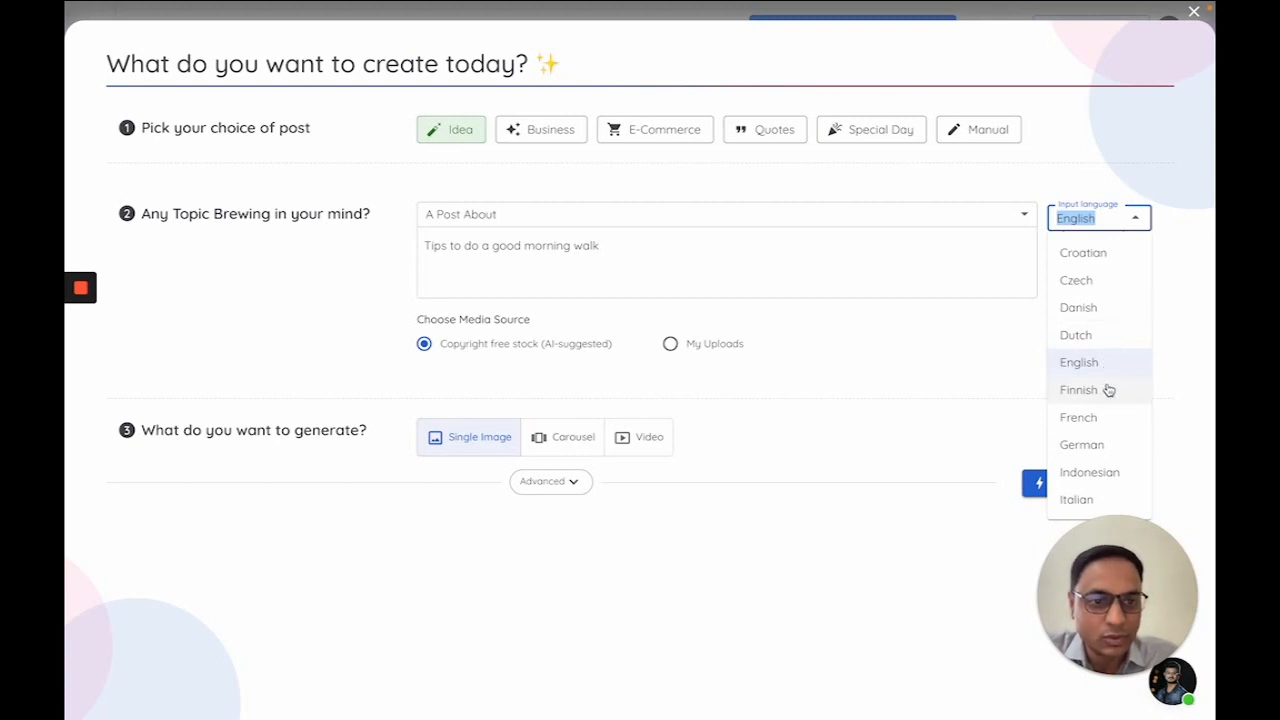
{"action": "left_click", "coordinate": [1179, 290]}
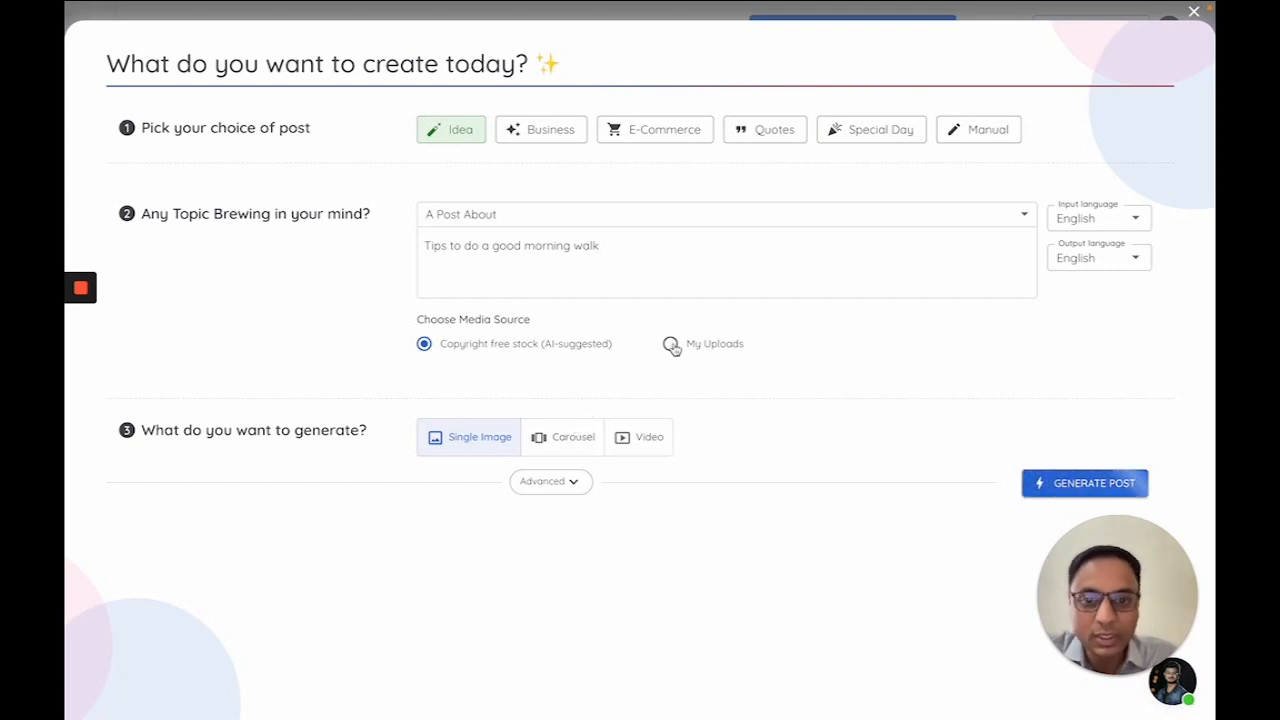
Set the media source to My Uploads and select the Shower Thoughts, green Find Out and forest images.
{"action": "left_click", "coordinate": [710, 349]}
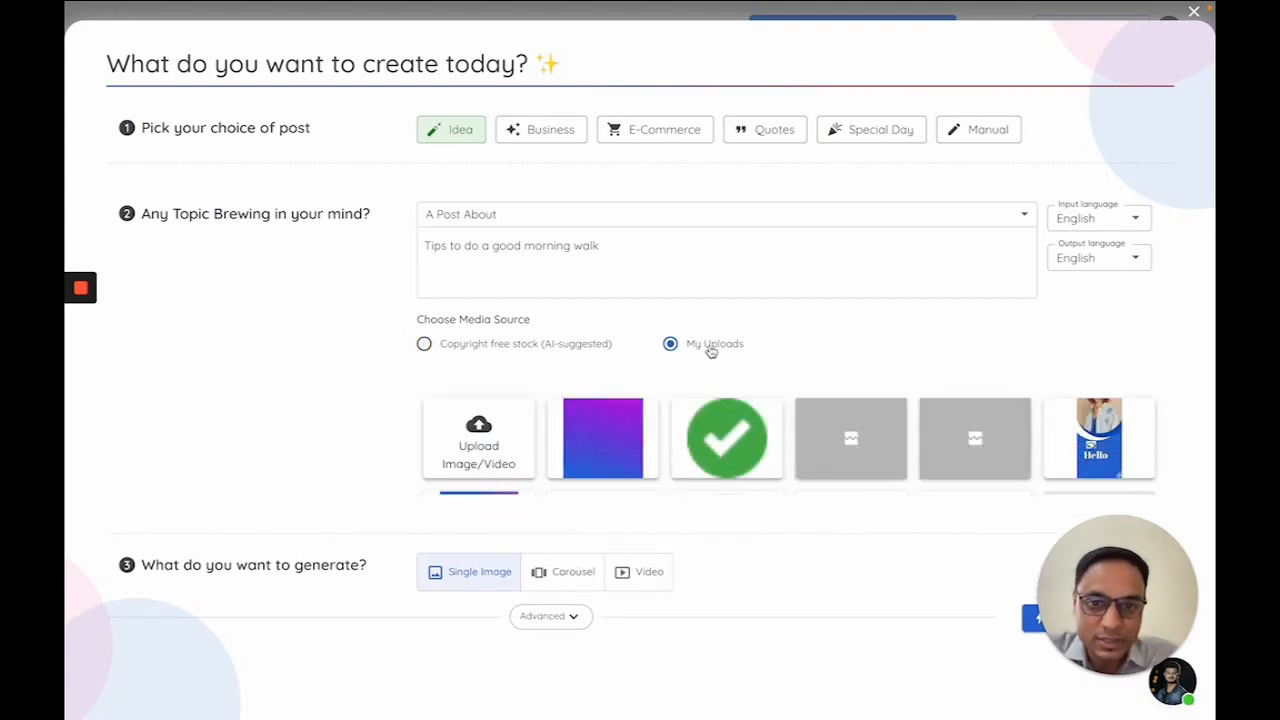
{"action": "scroll", "coordinate": [731, 418], "scroll_direction": "down", "scroll_amount": 3}
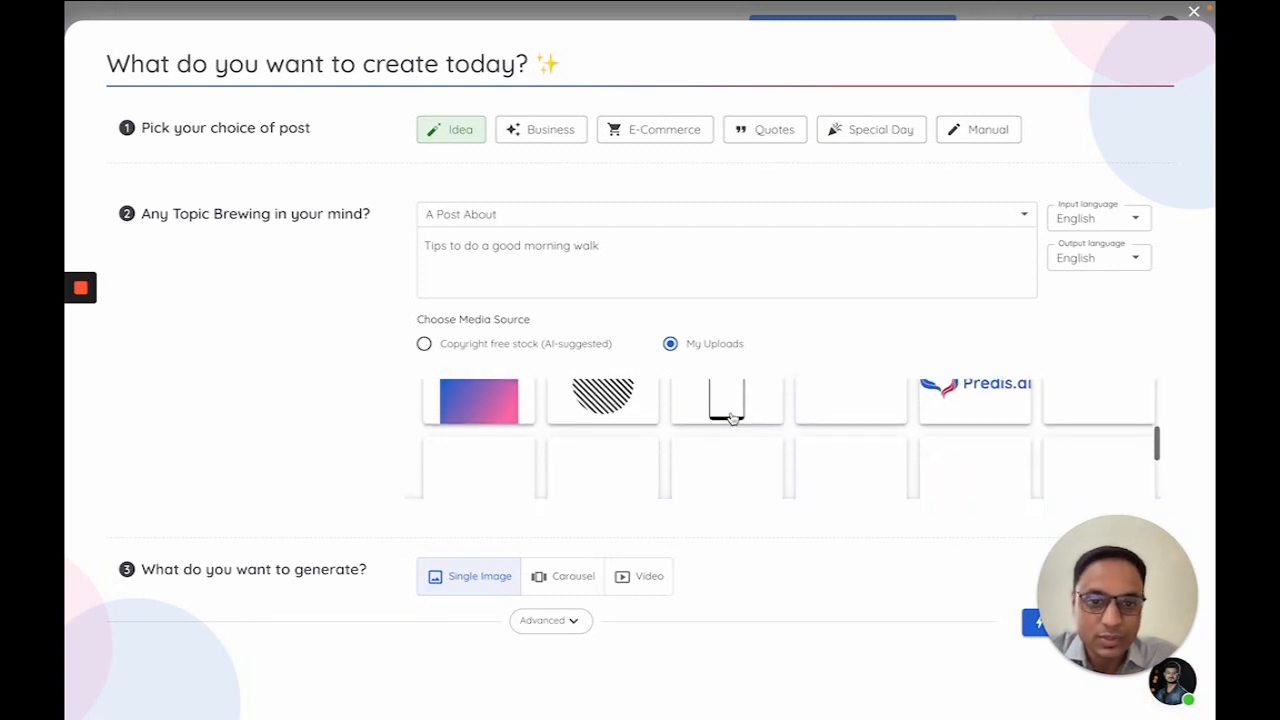
{"action": "scroll", "coordinate": [600, 430], "scroll_direction": "up", "scroll_amount": 3}
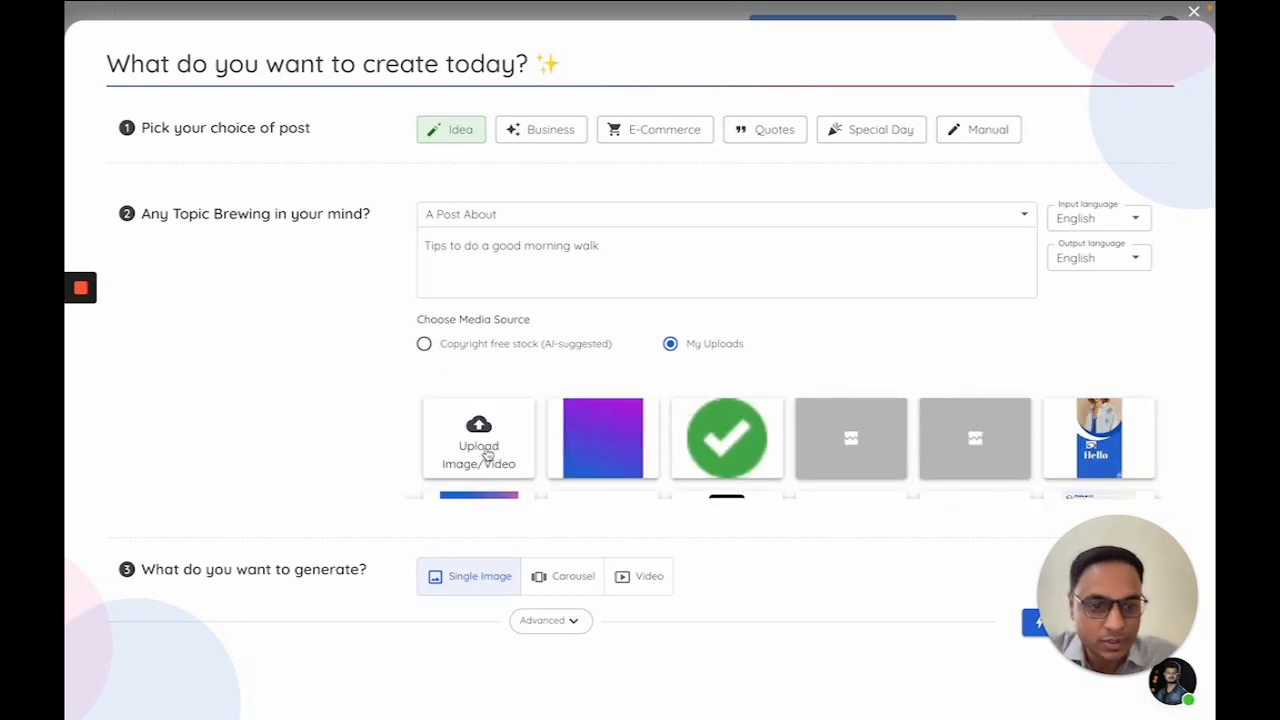
{"action": "scroll", "coordinate": [700, 441], "scroll_direction": "down", "scroll_amount": 2}
{"action": "left_click", "coordinate": [701, 441]}
{"action": "left_click", "coordinate": [617, 441]}
{"action": "left_click", "coordinate": [835, 443]}
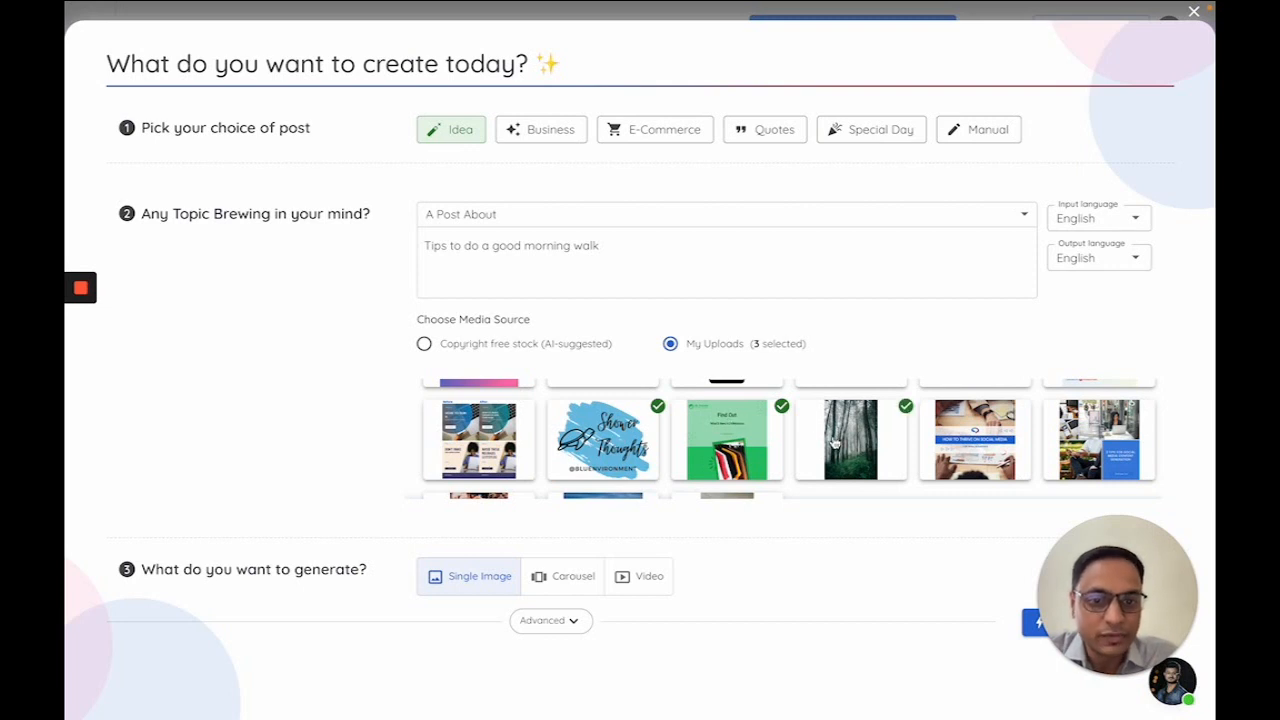
Deselect the three uploaded images and set the media source back to Copyright free stock (AI-suggested).
{"action": "left_click", "coordinate": [860, 446]}
{"action": "left_click", "coordinate": [743, 446]}
{"action": "left_click", "coordinate": [627, 456]}
{"action": "left_click", "coordinate": [480, 350]}
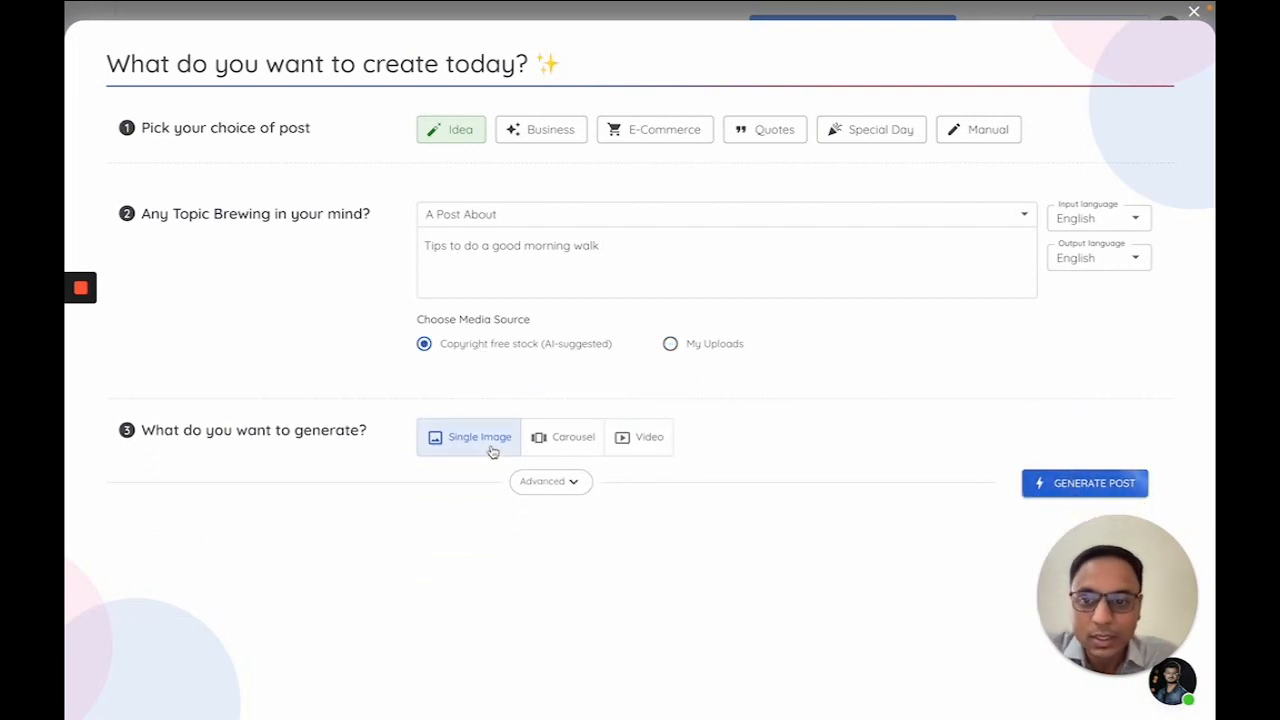
View the video length options of the Video output, and set the post to generate as a Carousel.
{"action": "left_click", "coordinate": [564, 441]}
{"action": "left_click", "coordinate": [647, 446]}
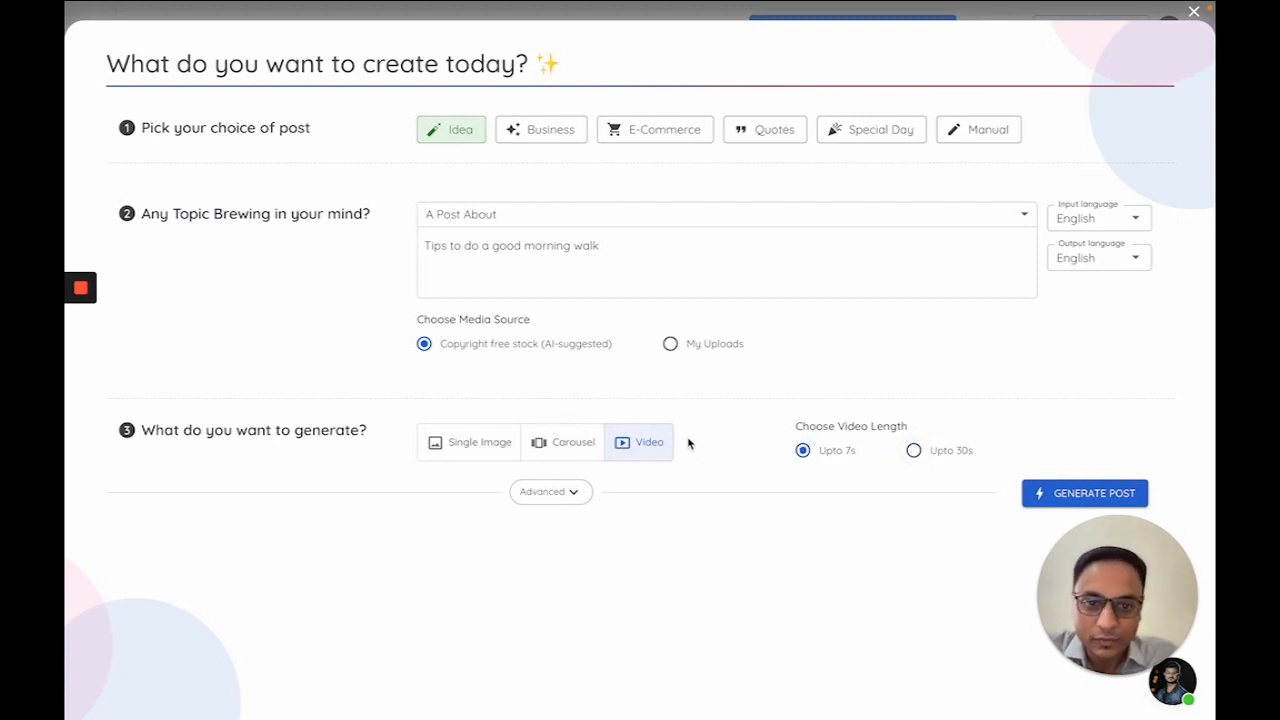
{"action": "left_click", "coordinate": [562, 444]}
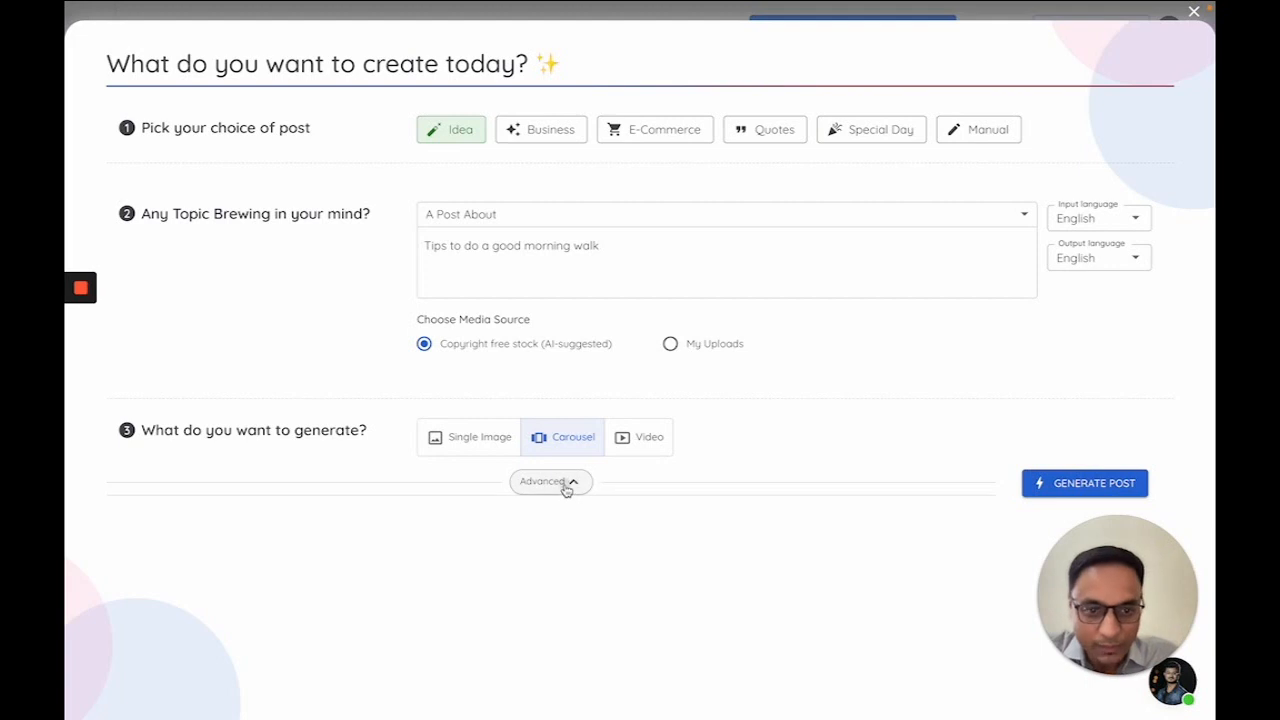
Review the advanced style, color palette and tone of voice options, and set the idea post to generate as a Video.
{"action": "left_click", "coordinate": [566, 485]}
{"action": "left_click", "coordinate": [313, 562]}
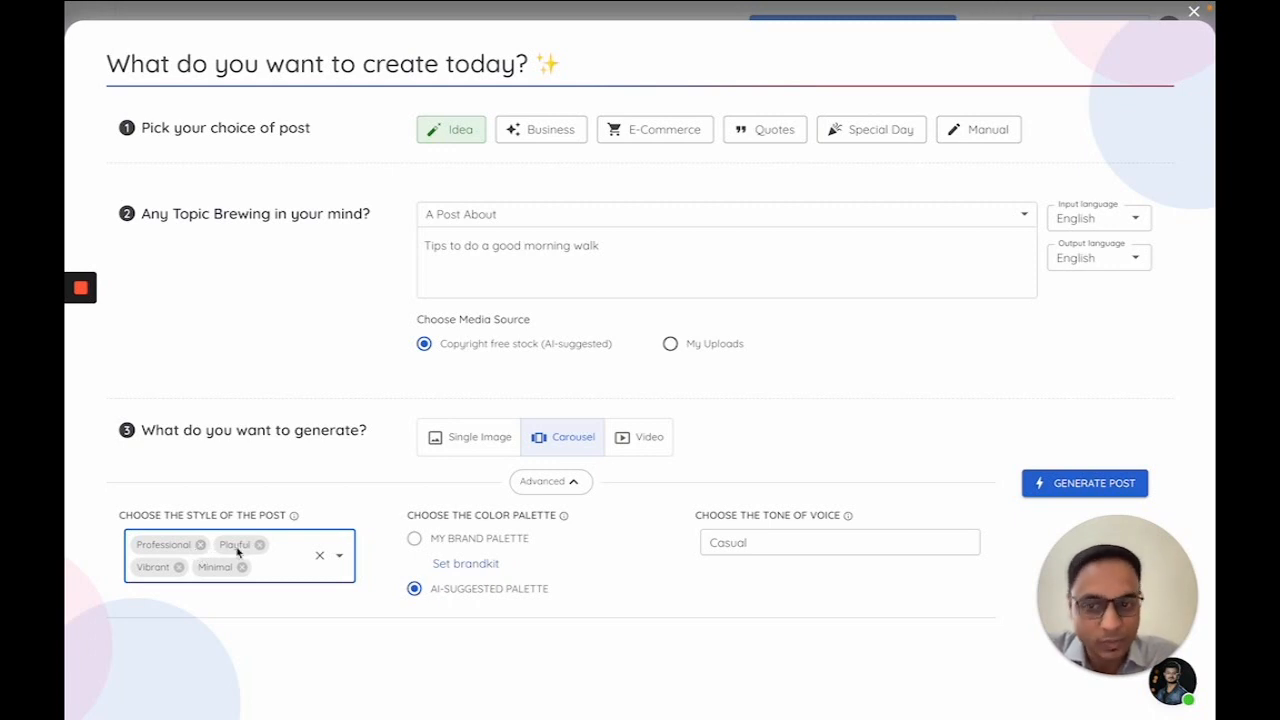
{"action": "left_click", "coordinate": [806, 545]}
{"action": "left_click", "coordinate": [606, 567]}
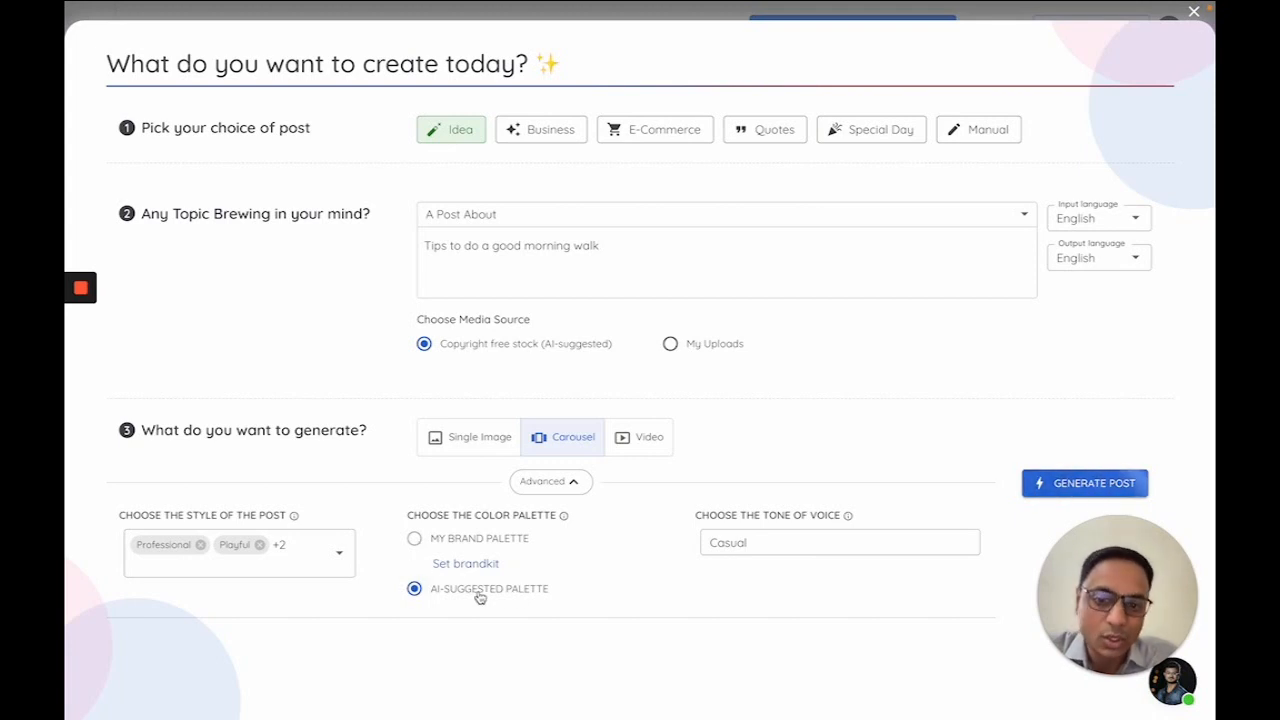
{"action": "left_click", "coordinate": [571, 481]}
{"action": "left_click", "coordinate": [633, 442]}
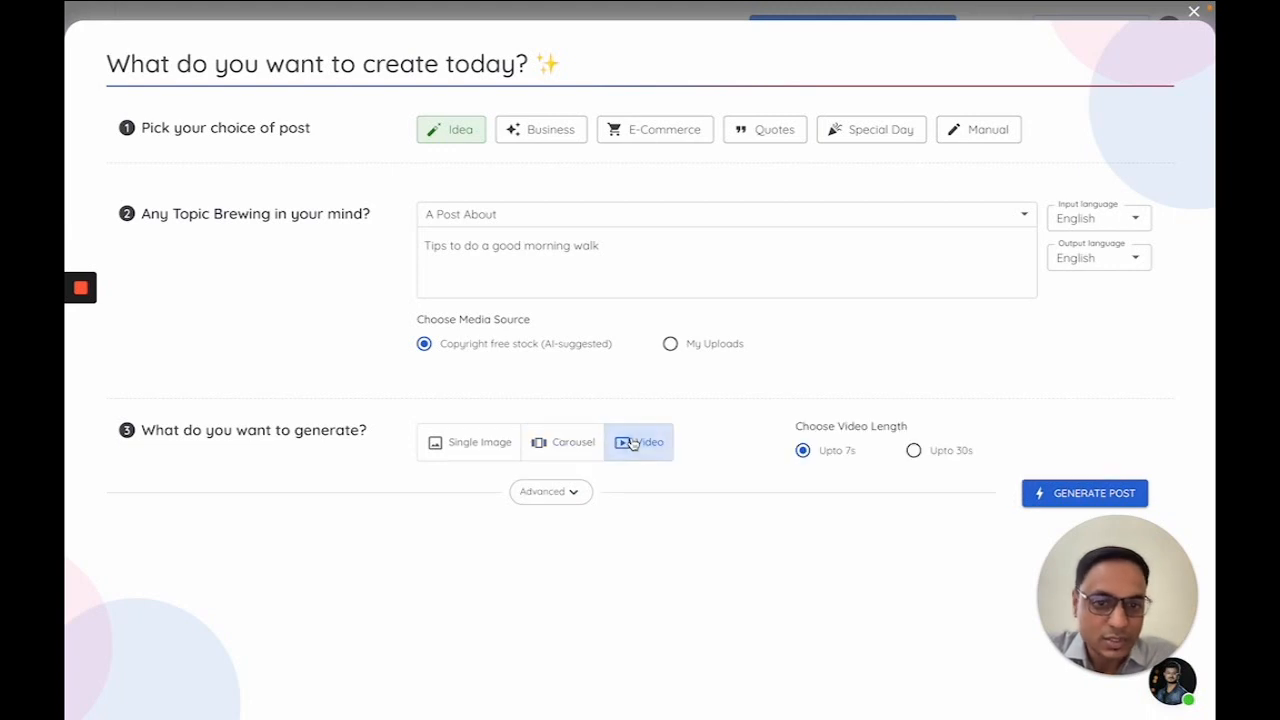
{"action": "left_click", "coordinate": [1047, 497]}
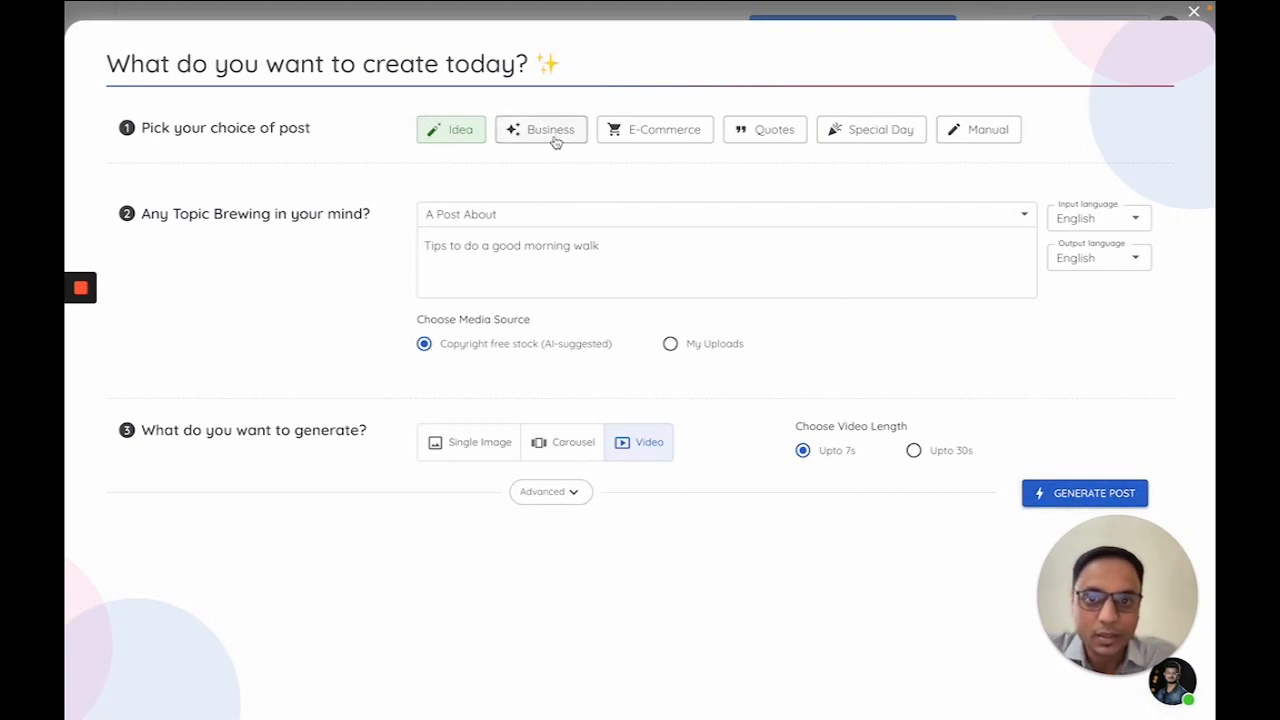
Switch the choice of post to Business, set the output to Carousel and view its post themes.
{"action": "left_click", "coordinate": [554, 139]}
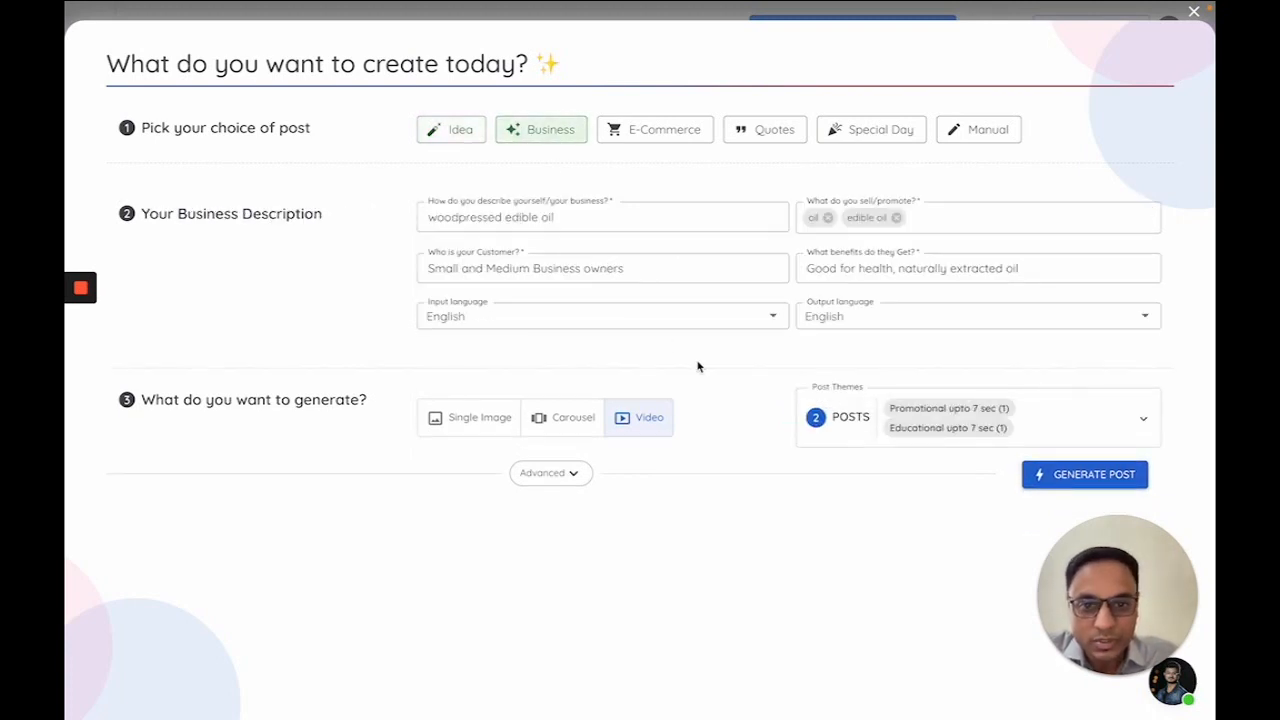
{"action": "left_click", "coordinate": [576, 418]}
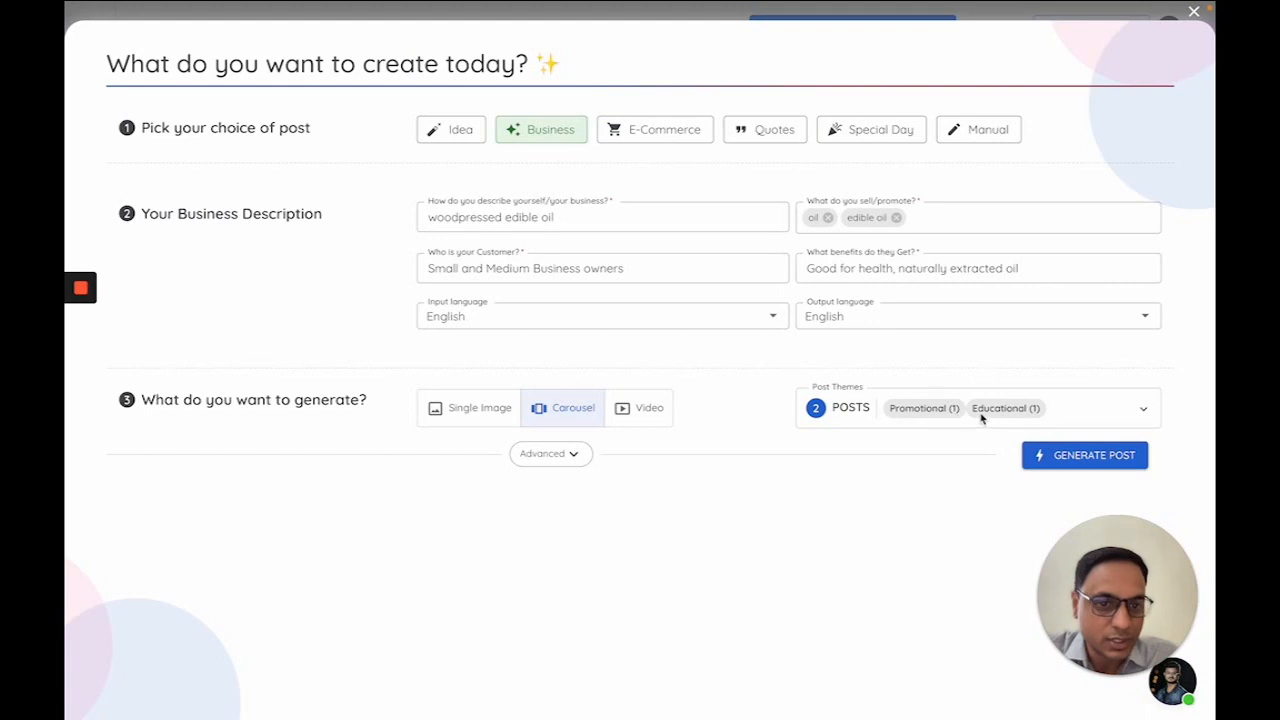
{"action": "left_click", "coordinate": [1020, 416]}
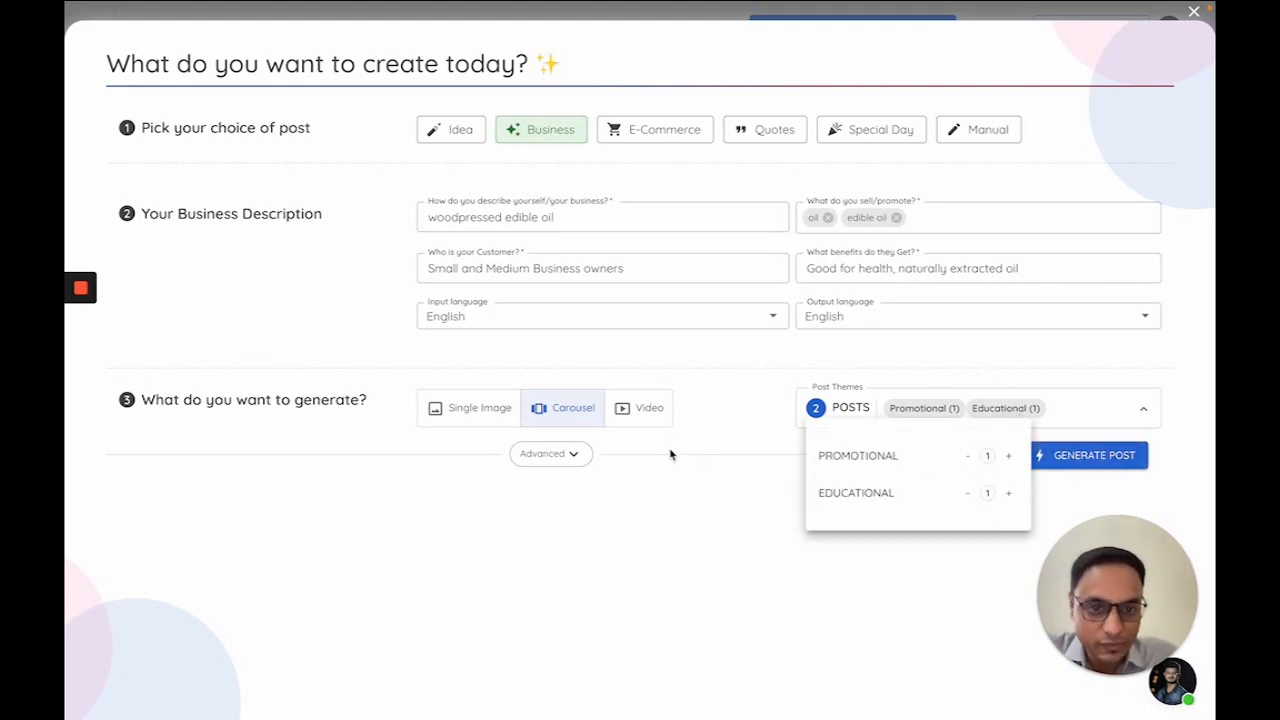
Set the business post to generate as a Single Image and examine its post themes, from Promotional to Expert Interview.
{"action": "left_click", "coordinate": [495, 413]}
{"action": "left_click", "coordinate": [468, 414]}
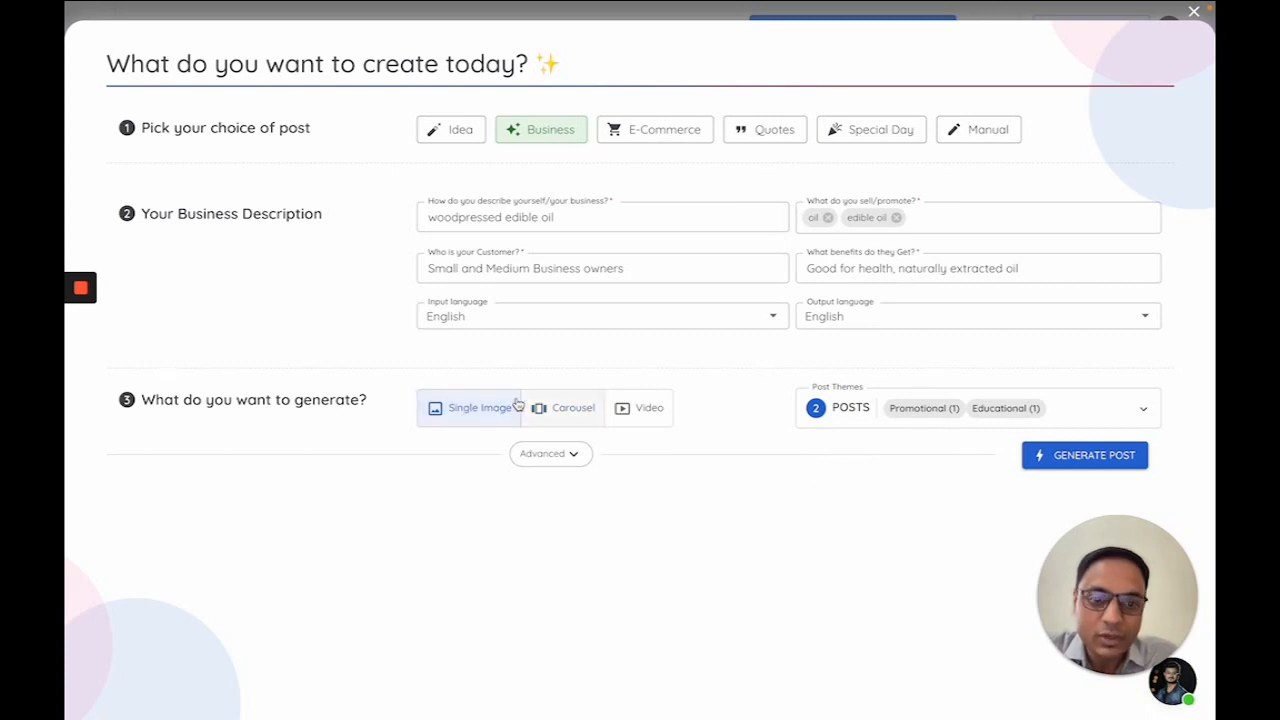
{"action": "left_click", "coordinate": [976, 414]}
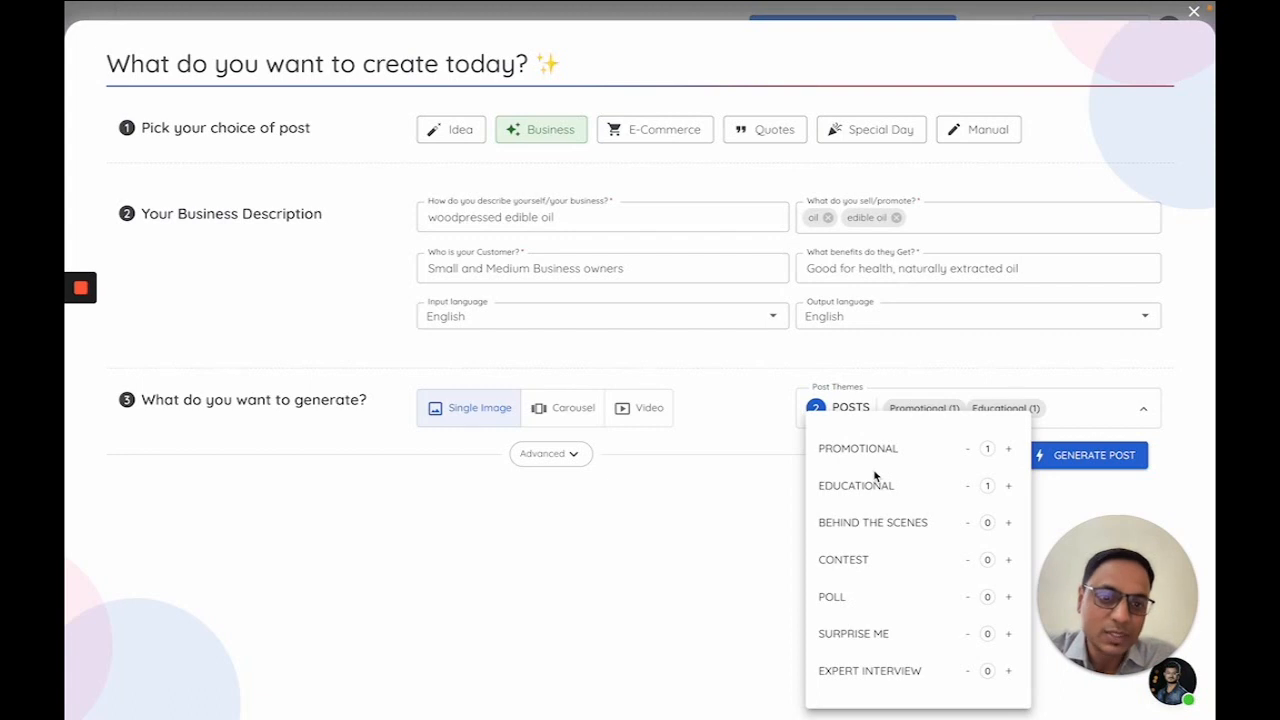
{"action": "left_click_drag", "start_coordinate": [821, 452], "coordinate": [905, 459]}
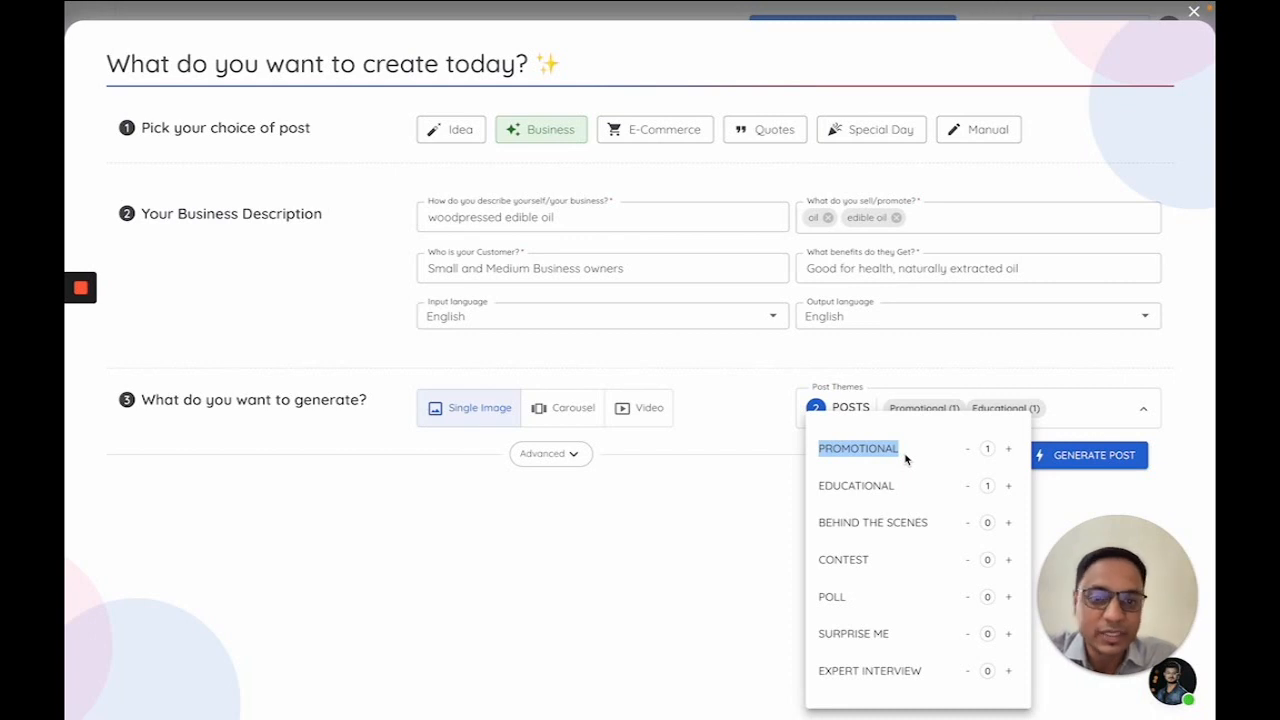
{"action": "left_click_drag", "start_coordinate": [820, 485], "coordinate": [898, 494]}
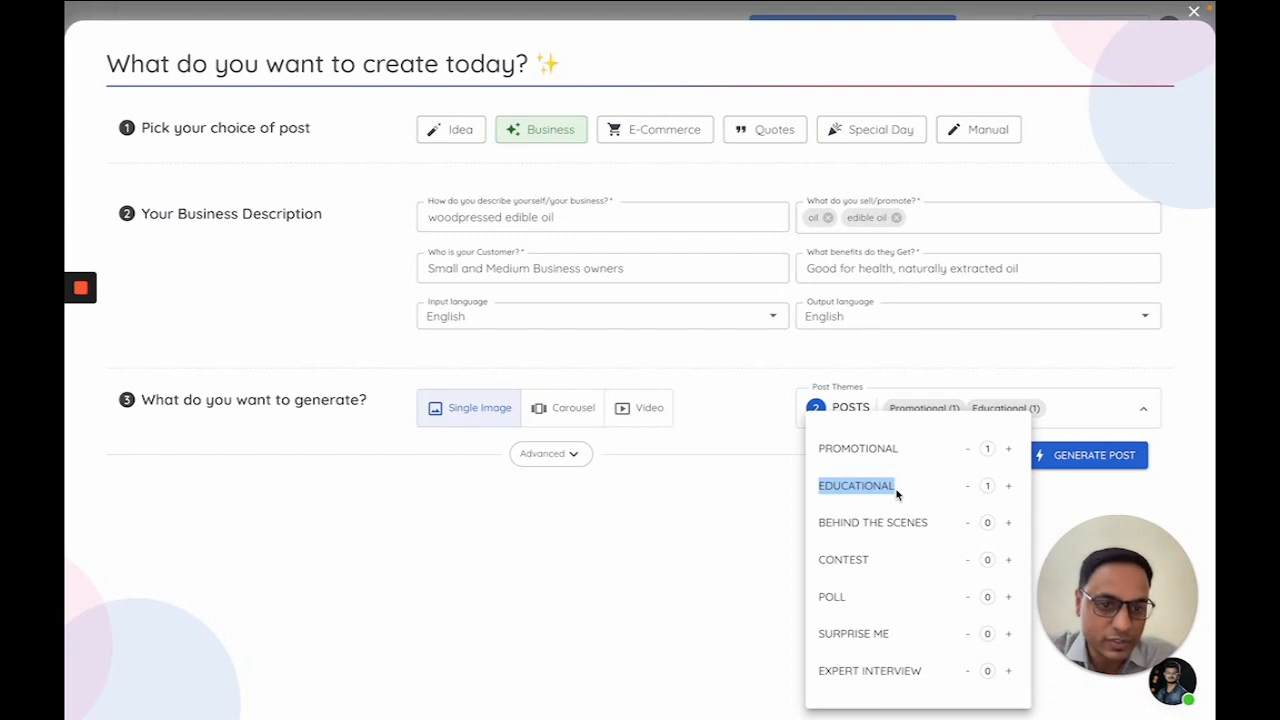
{"action": "left_click_drag", "start_coordinate": [820, 527], "coordinate": [929, 532]}
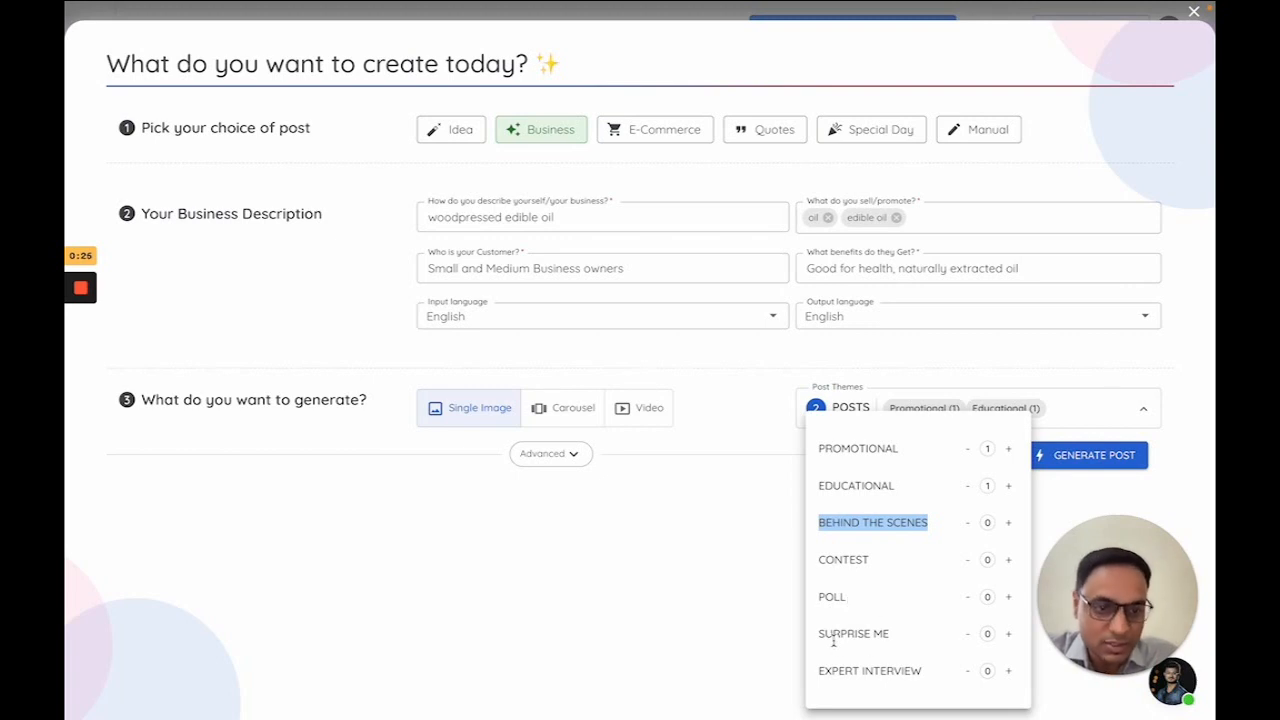
{"action": "left_click_drag", "start_coordinate": [825, 637], "coordinate": [895, 643]}
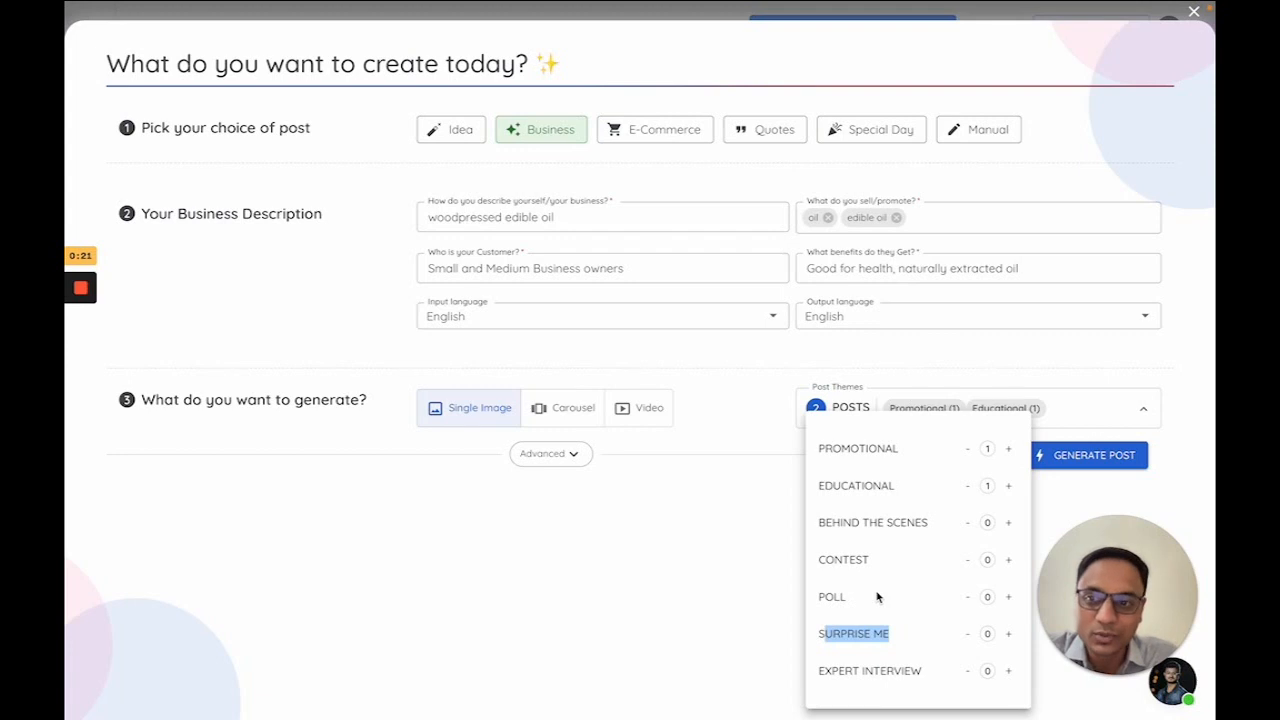
{"action": "left_click_drag", "start_coordinate": [820, 672], "coordinate": [914, 671]}
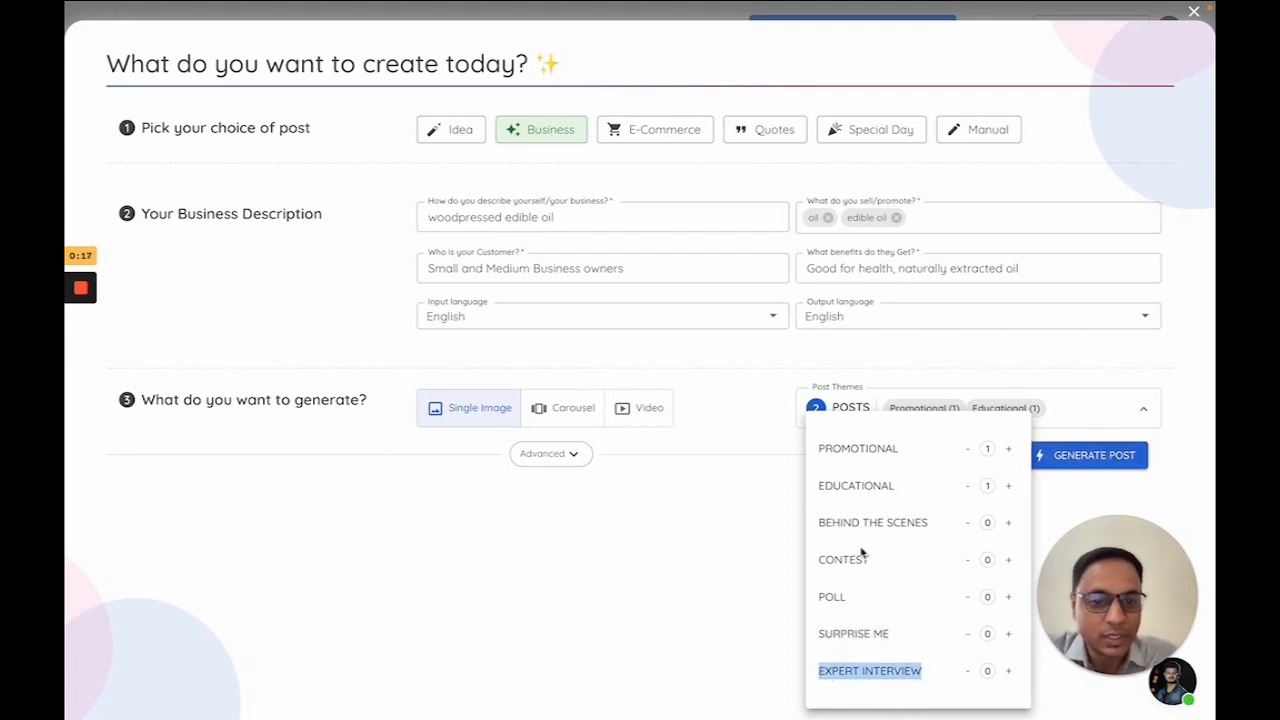
{"action": "left_click", "coordinate": [784, 435]}
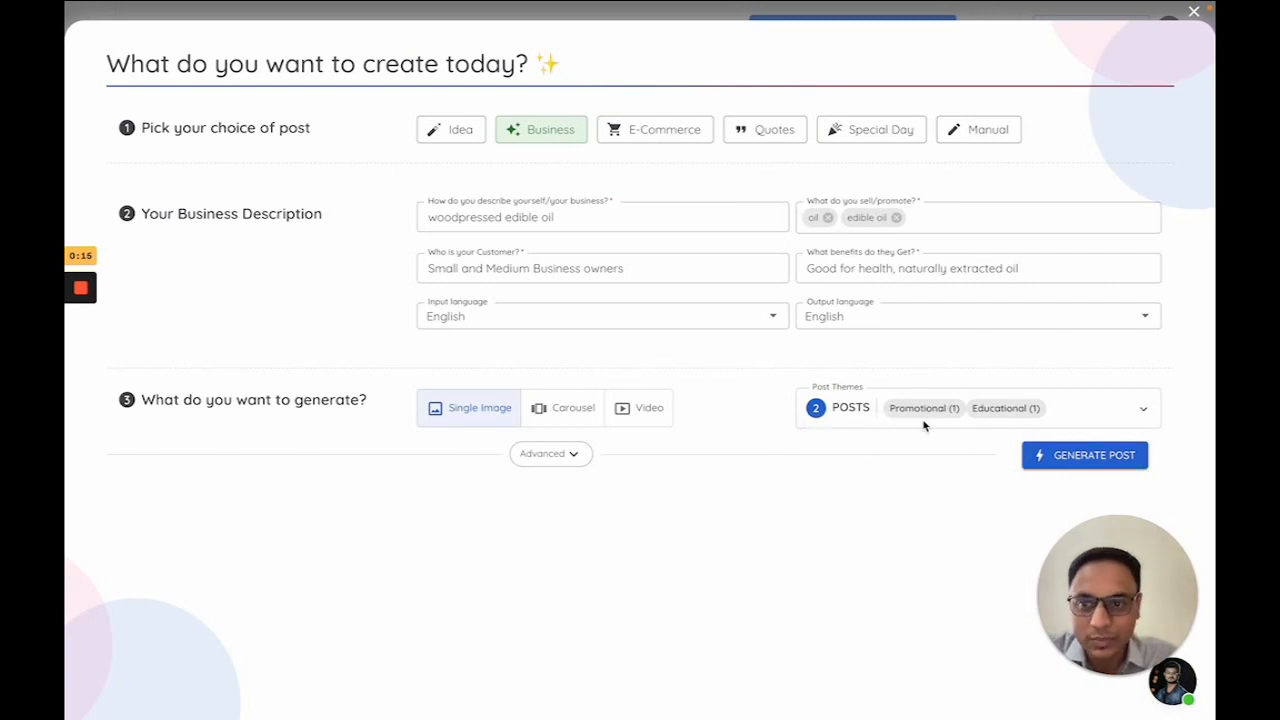
Recheck the Single Image post themes, and switch the business post's output to Carousel and Video for comparison.
{"action": "left_click", "coordinate": [923, 421]}
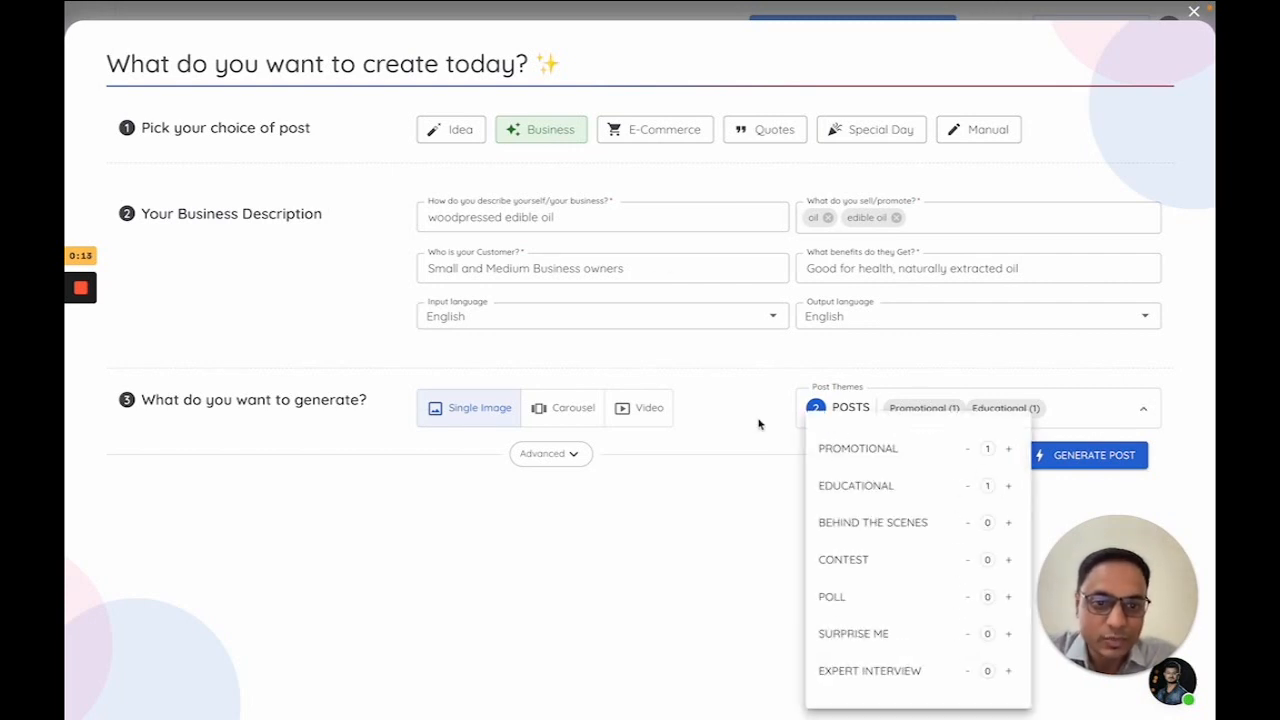
{"action": "left_click", "coordinate": [608, 415]}
{"action": "left_click", "coordinate": [594, 414]}
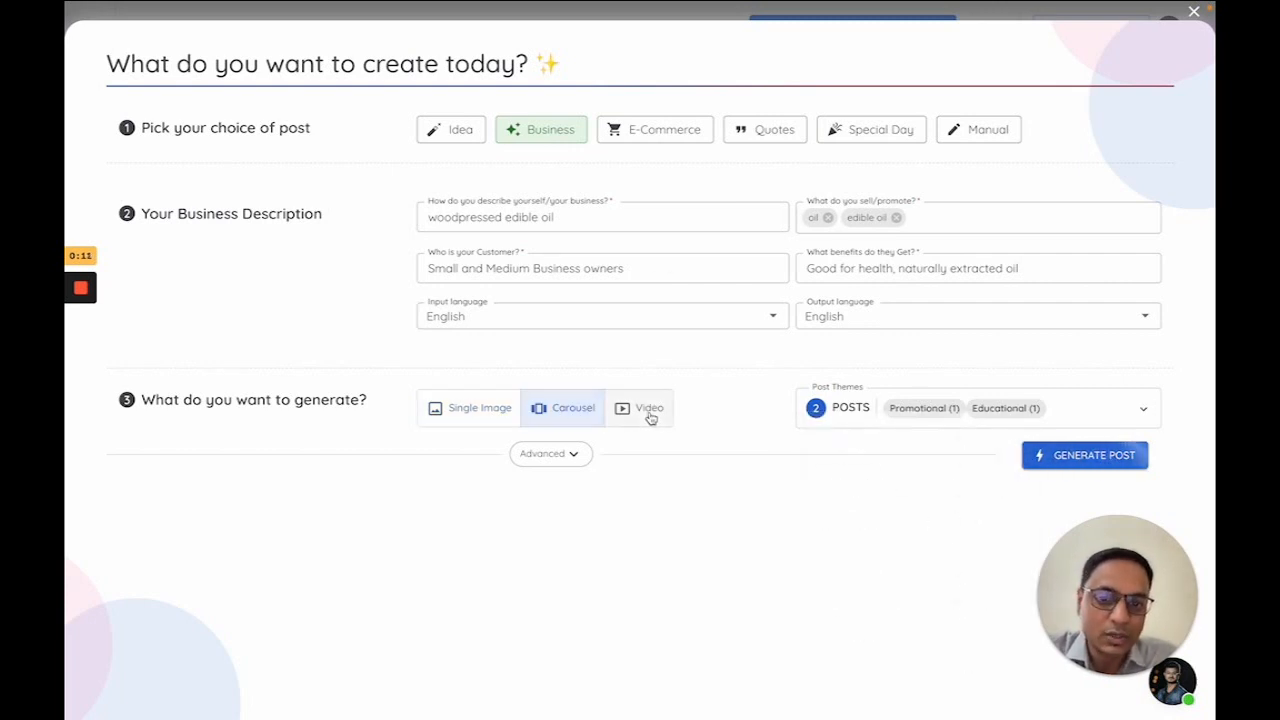
{"action": "left_click", "coordinate": [650, 415]}
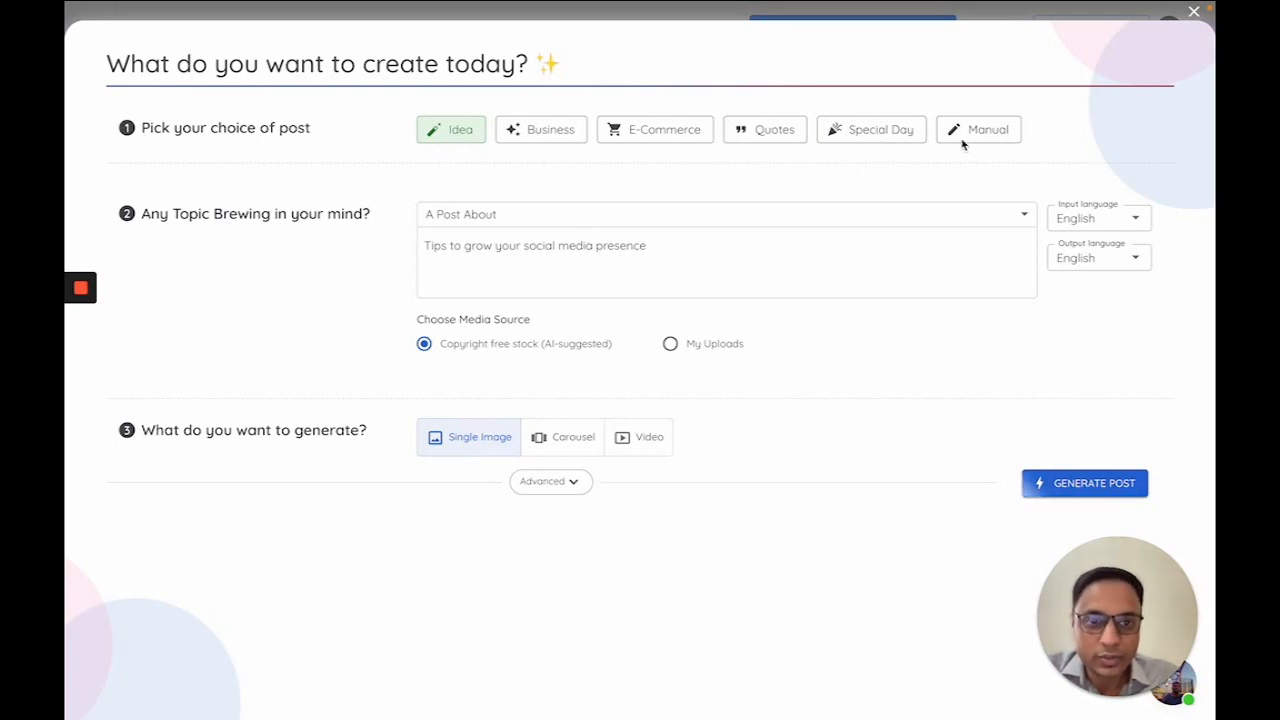
Review the topic "Tips to grow your social media presence" and set the idea post to generate as a Carousel, viewing its advanced options.
{"action": "triple_click", "coordinate": [693, 245]}
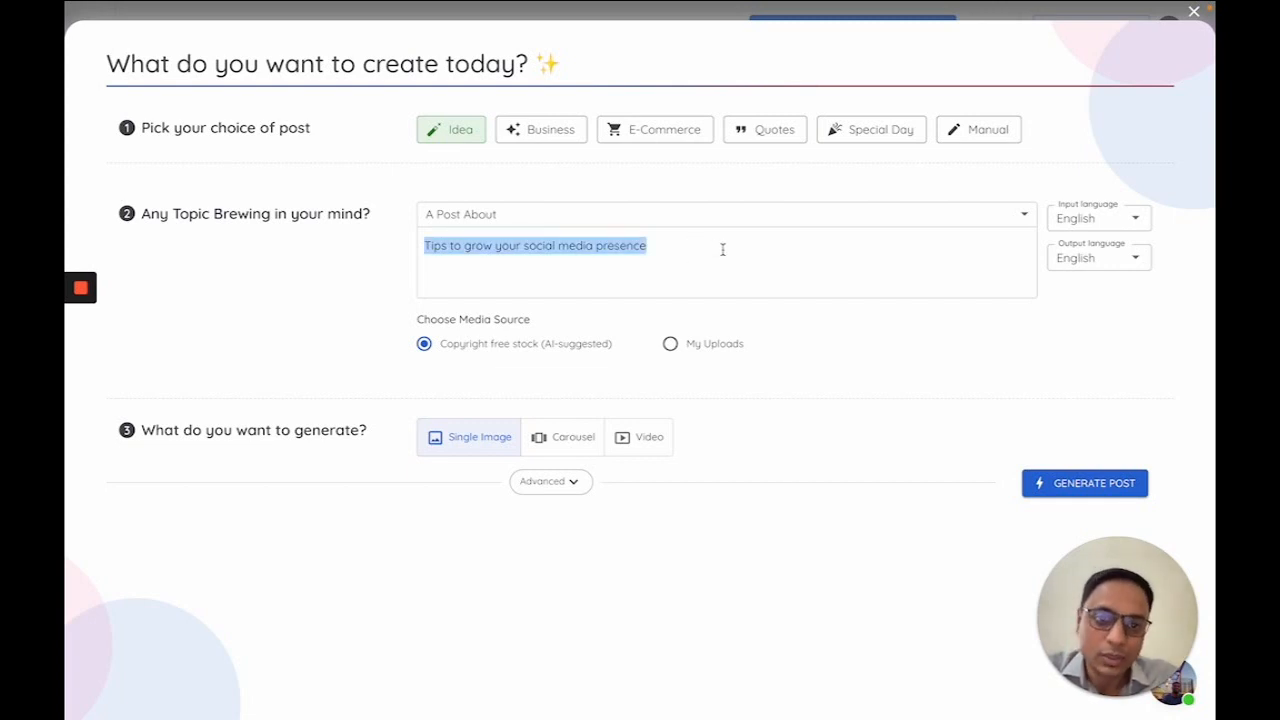
{"action": "left_click", "coordinate": [723, 249]}
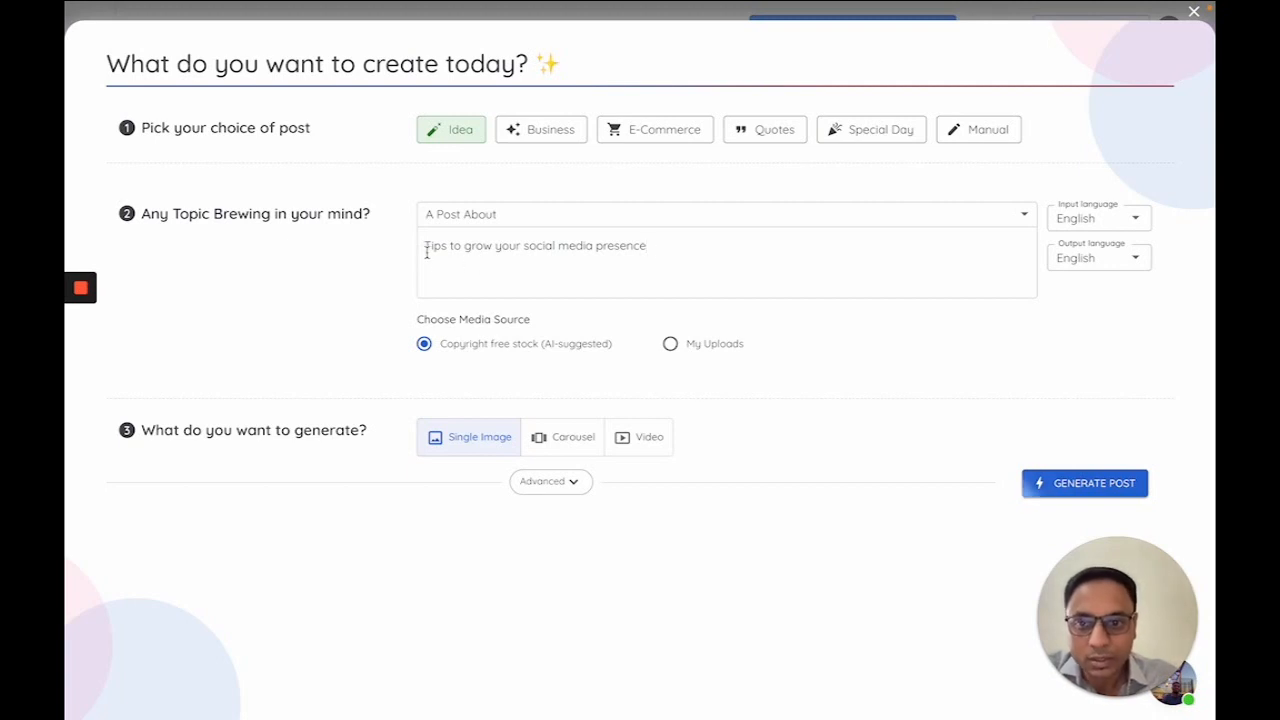
{"action": "left_click_drag", "start_coordinate": [426, 248], "coordinate": [697, 249]}
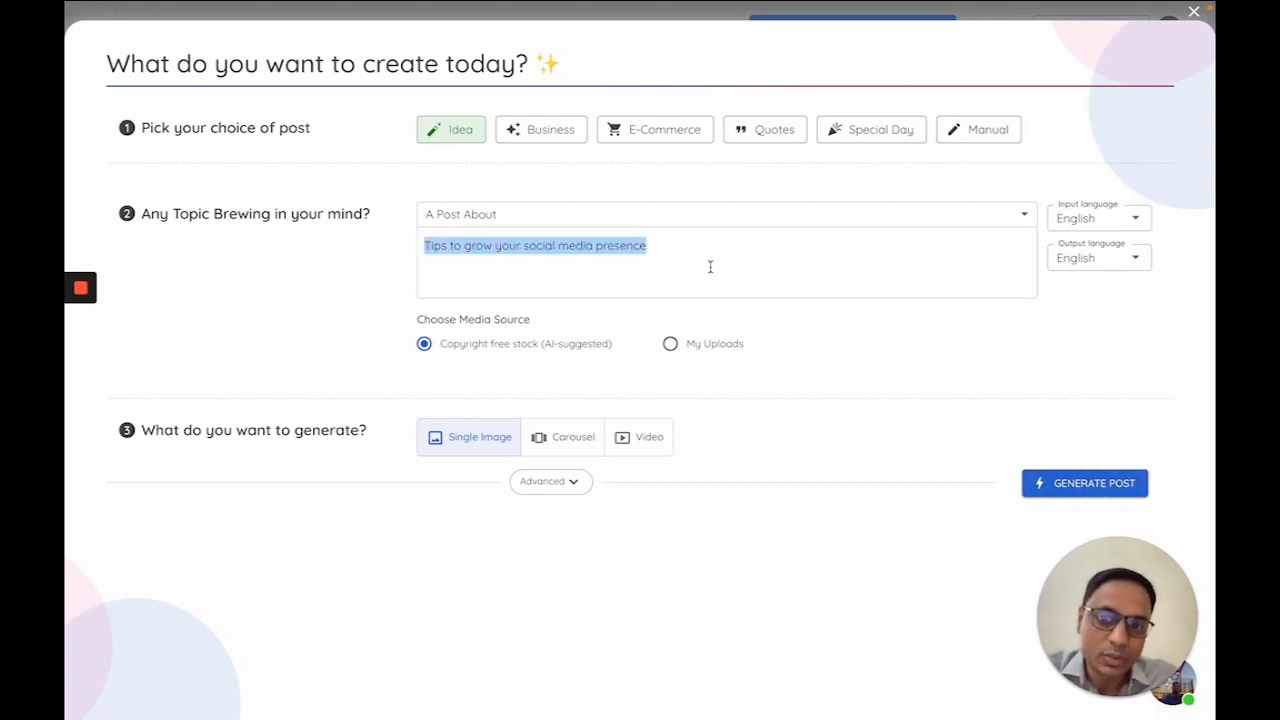
{"action": "left_click", "coordinate": [710, 267]}
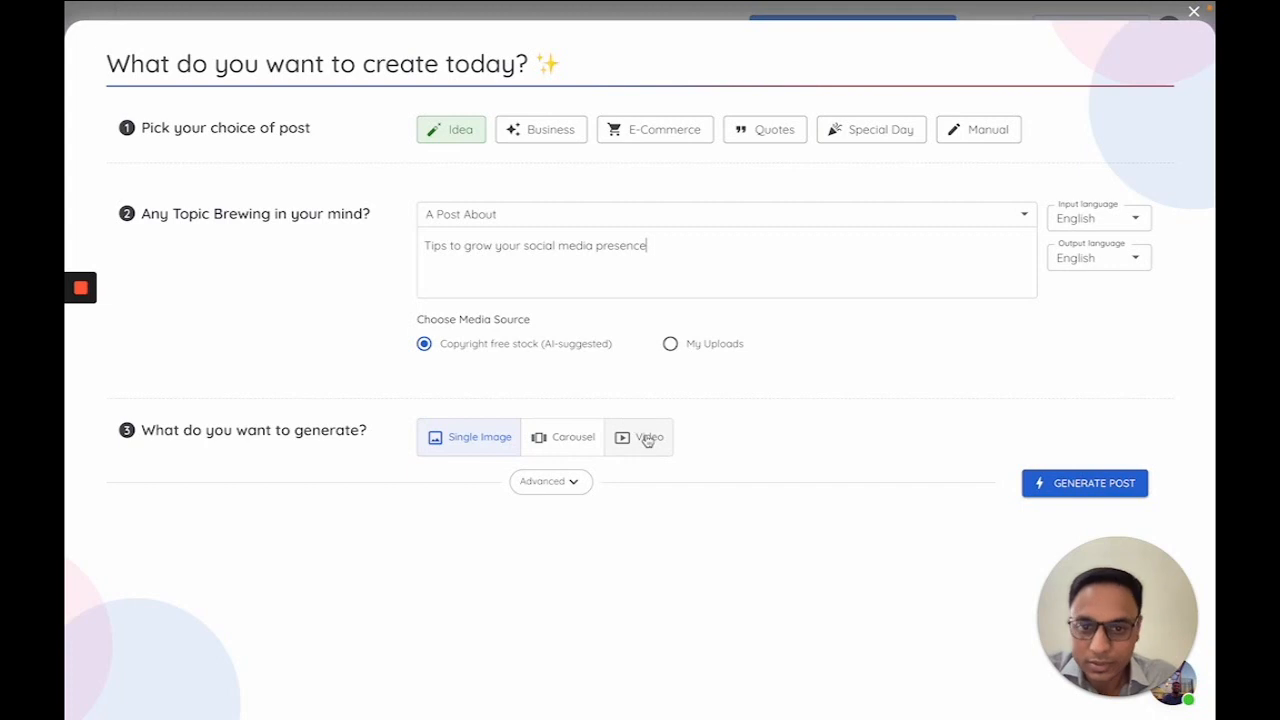
{"action": "left_click", "coordinate": [572, 450]}
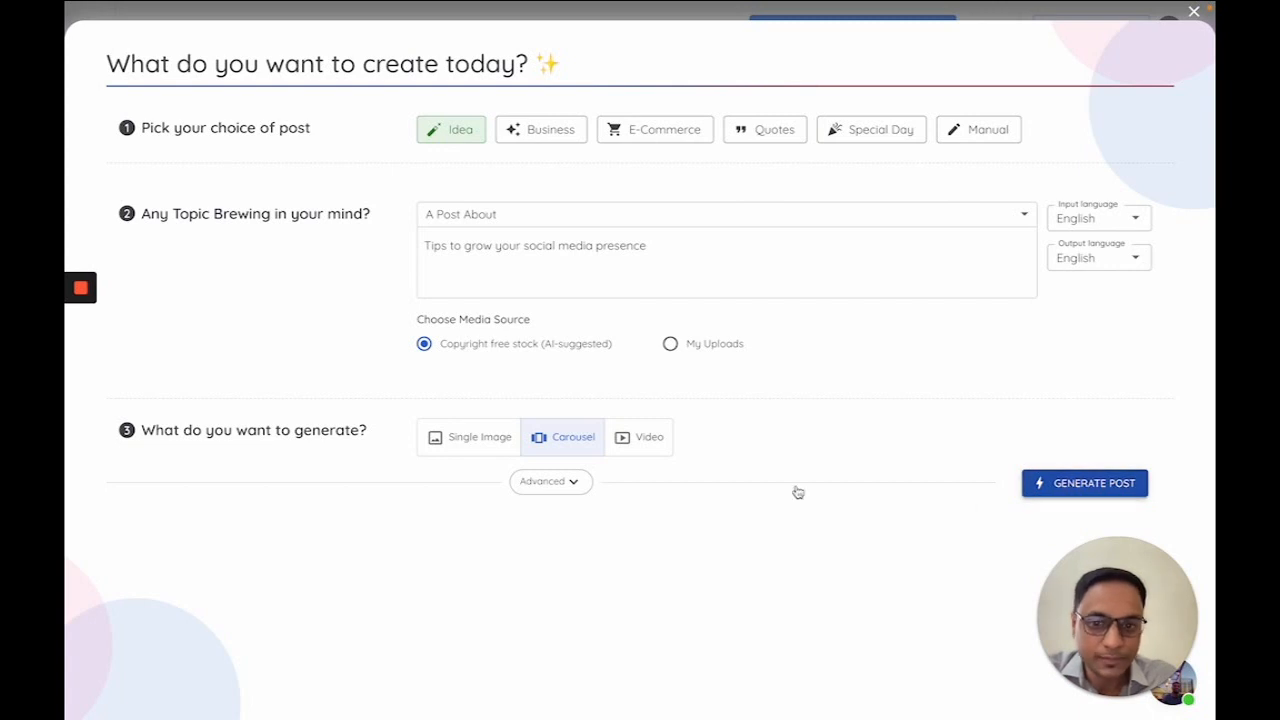
{"action": "left_click", "coordinate": [553, 484]}
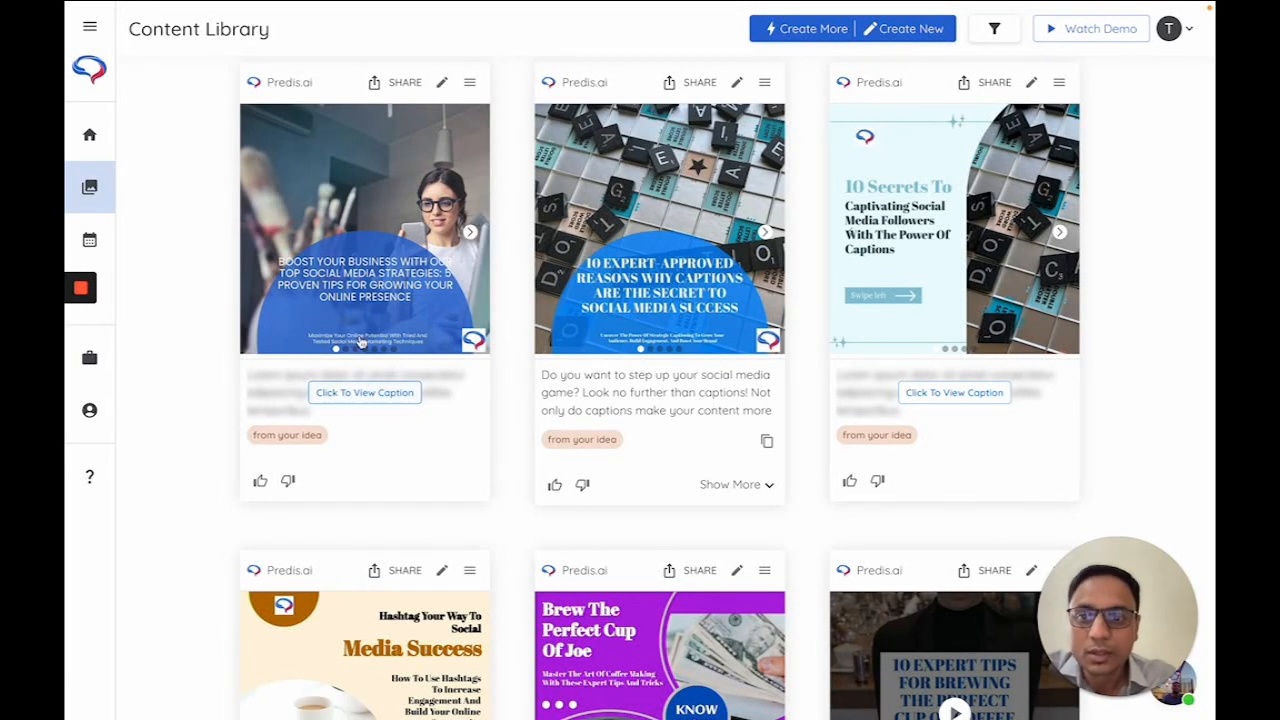
Try to reveal the caption of the first Content Library post, and browse forward and back through its carousel slides.
{"action": "left_click", "coordinate": [370, 393]}
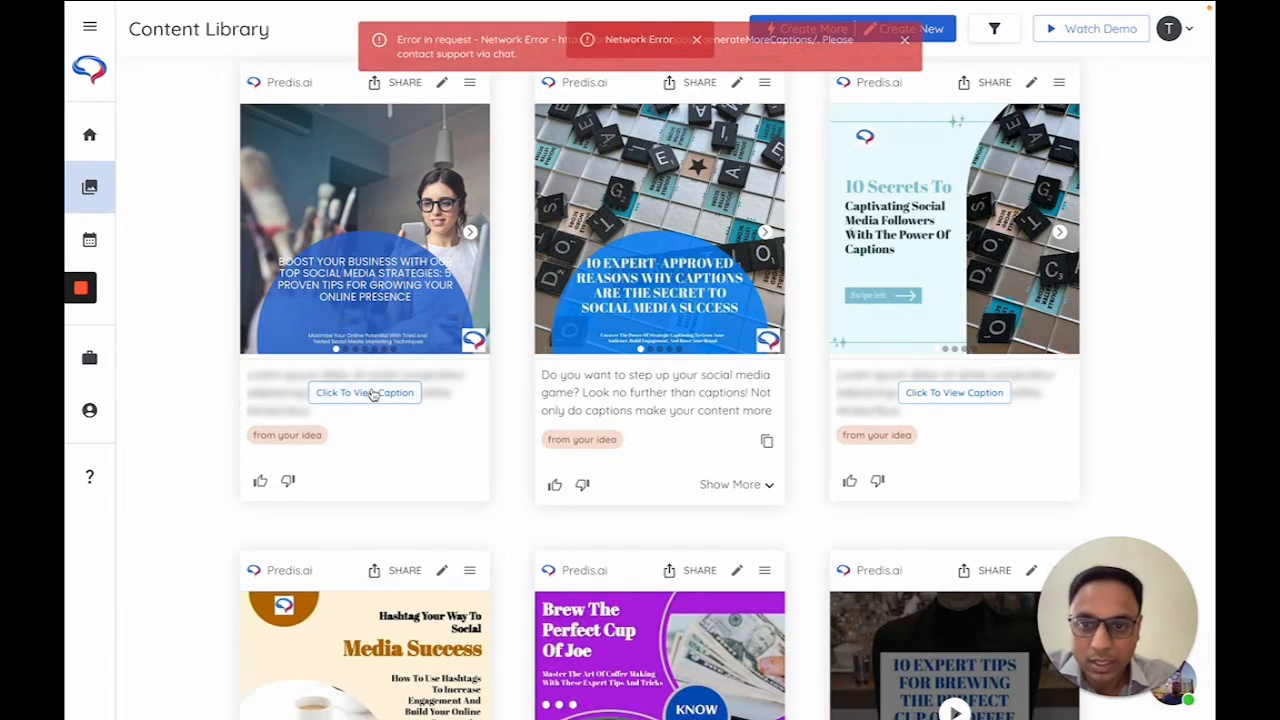
{"action": "left_click", "coordinate": [910, 40]}
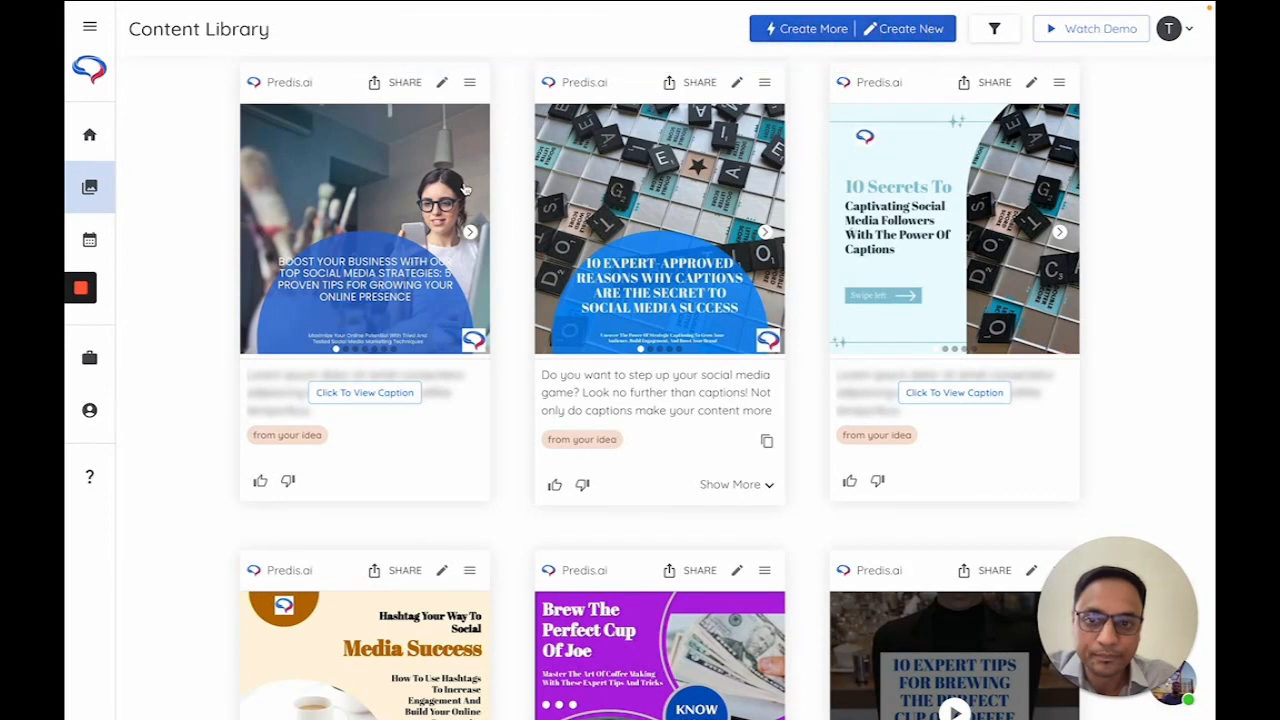
{"action": "left_click", "coordinate": [471, 233]}
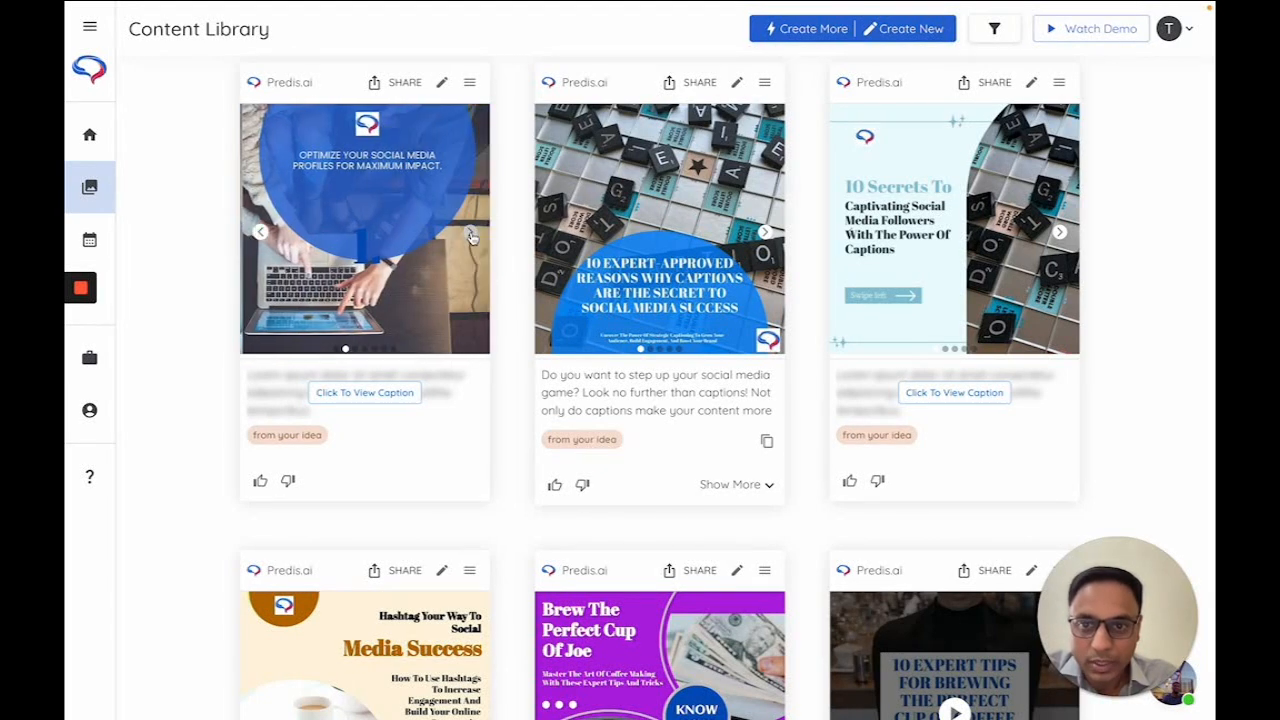
{"action": "left_click", "coordinate": [471, 234]}
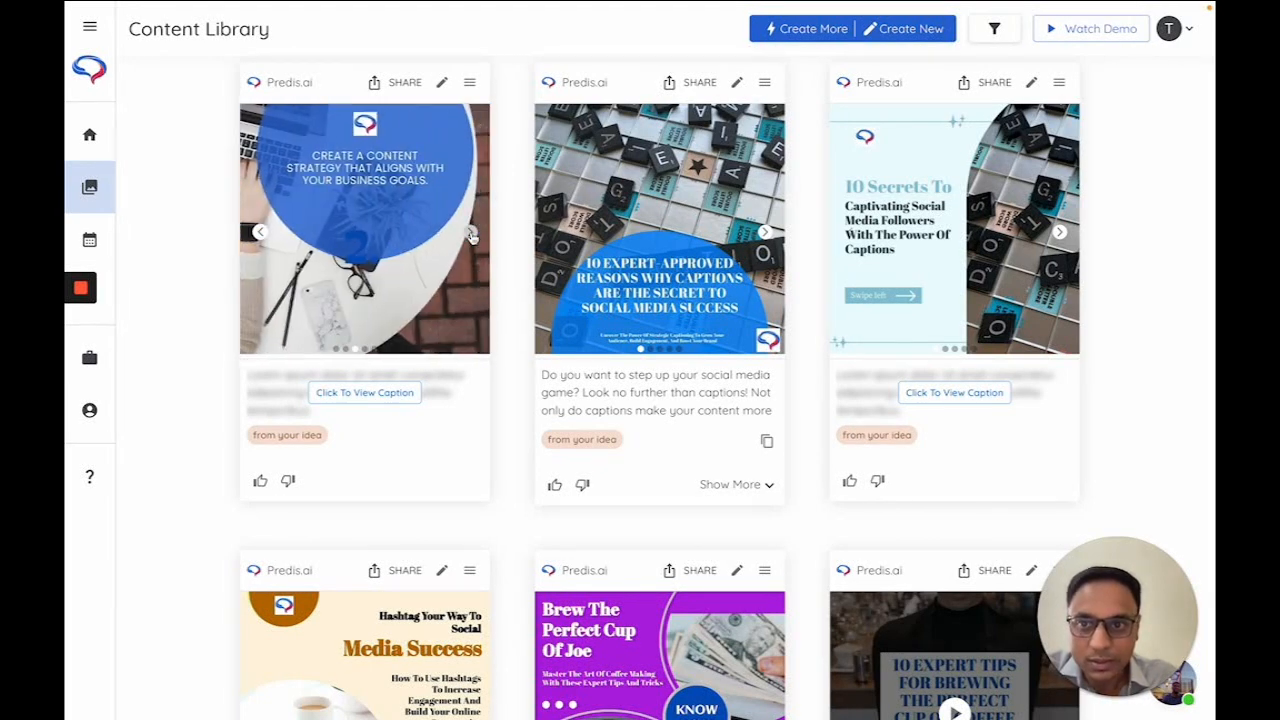
{"action": "left_click", "coordinate": [471, 234]}
{"action": "left_click", "coordinate": [471, 234]}
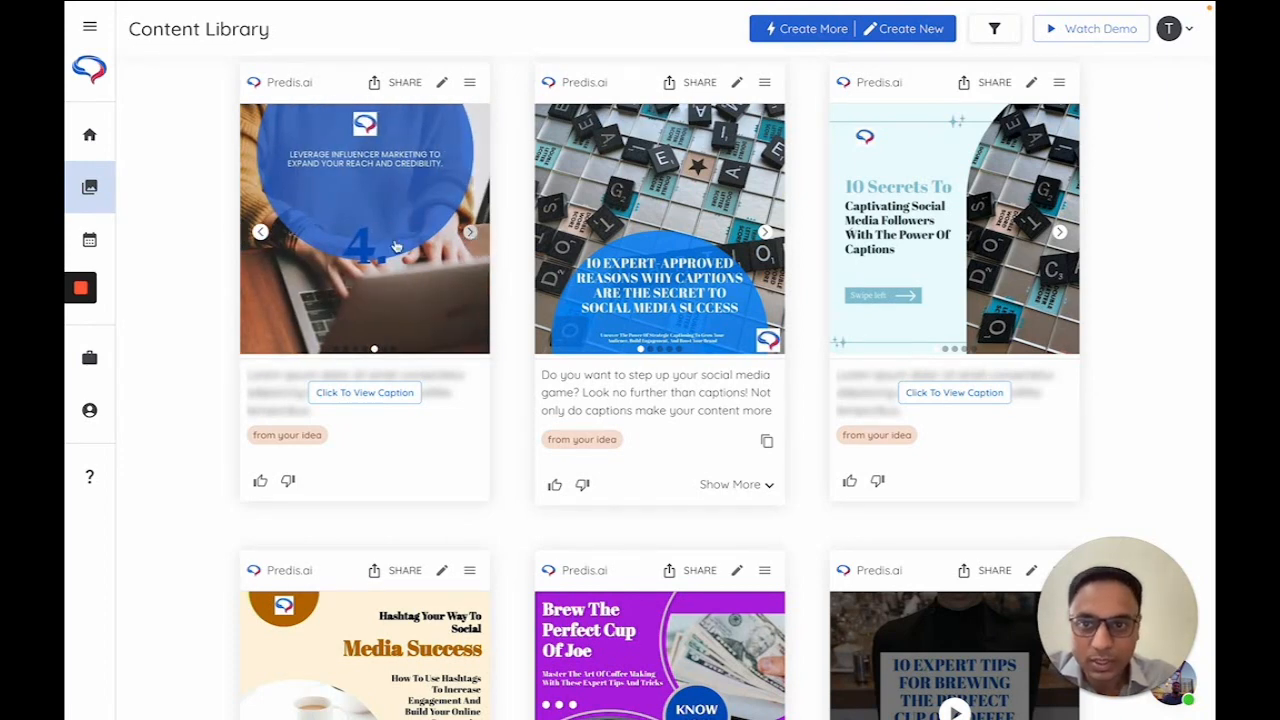
{"action": "left_click", "coordinate": [260, 233]}
{"action": "left_click", "coordinate": [260, 233]}
{"action": "left_click", "coordinate": [260, 233]}
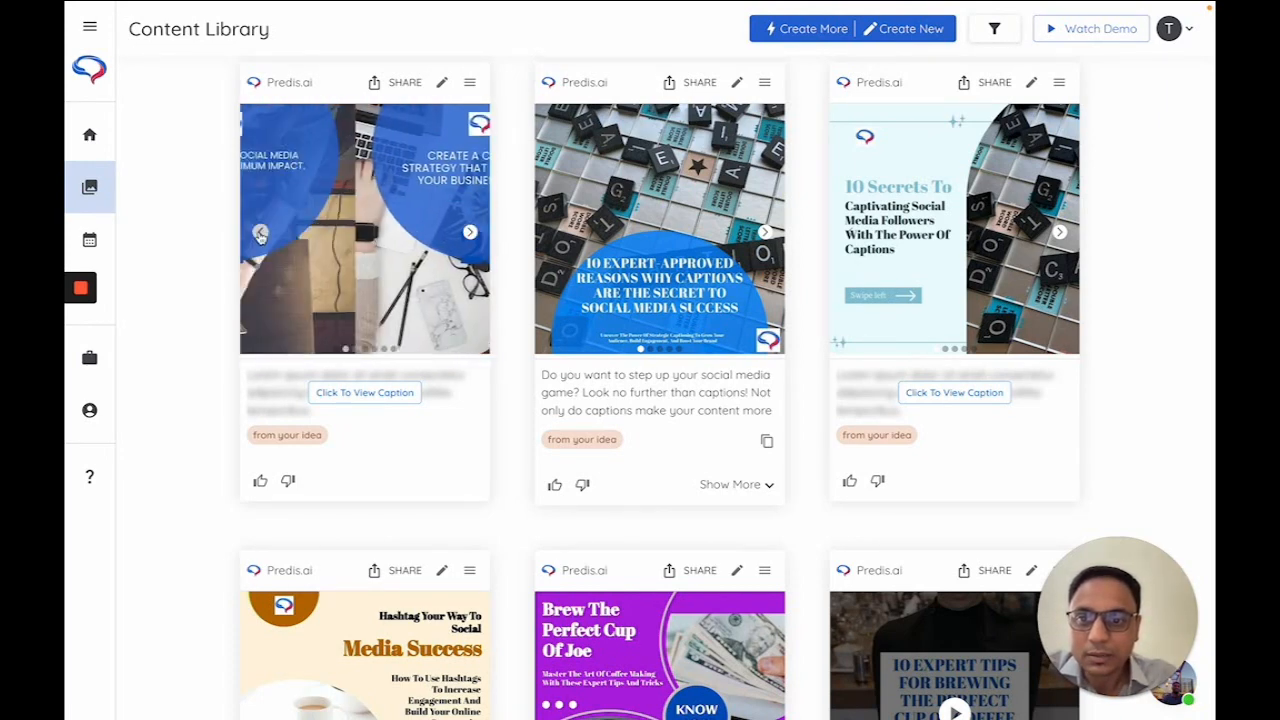
{"action": "left_click", "coordinate": [260, 234]}
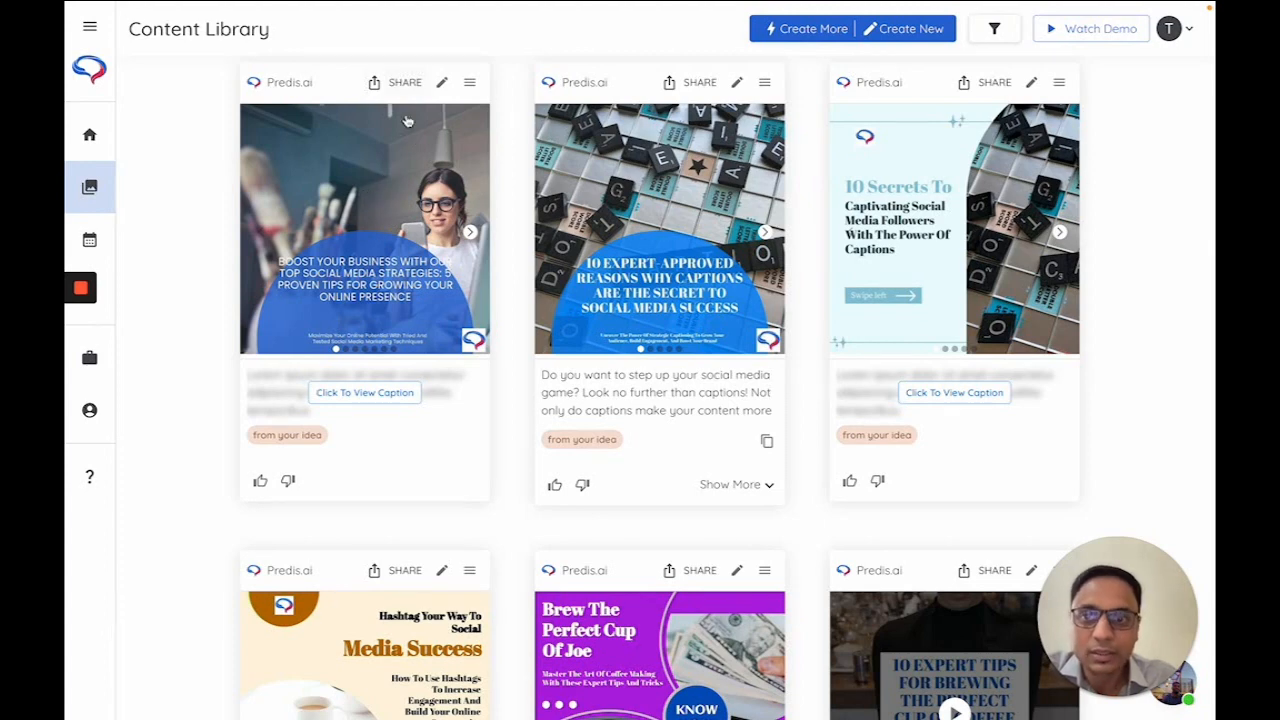
Open the "Boost your business" carousel post for editing and browse its alternative templates and color palettes.
{"action": "left_click", "coordinate": [388, 215]}
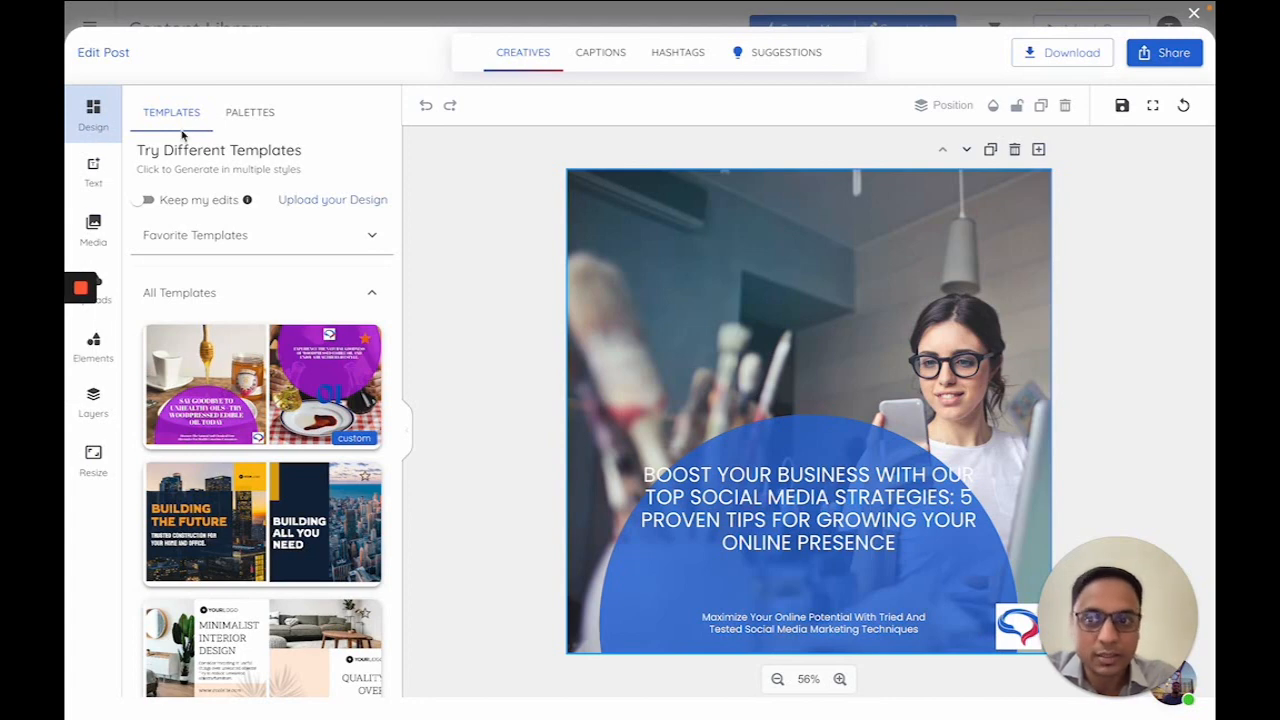
{"action": "scroll", "coordinate": [228, 422], "scroll_direction": "down", "scroll_amount": 6}
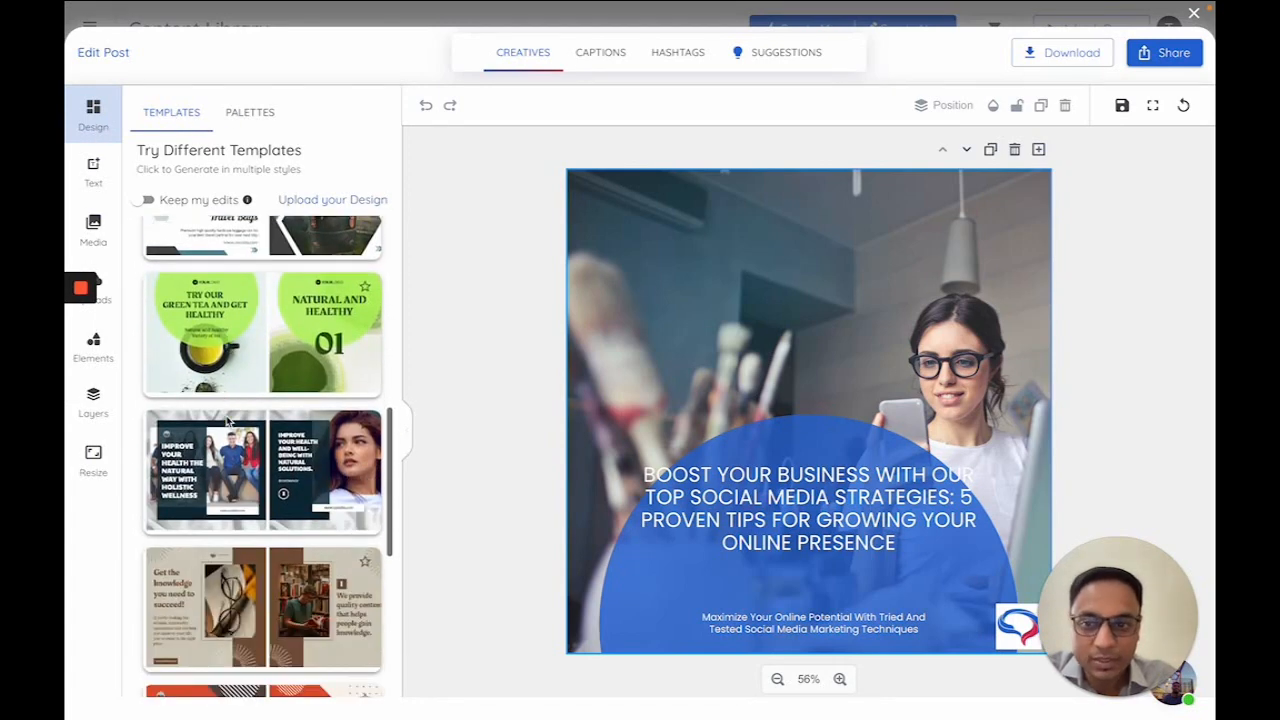
{"action": "scroll", "coordinate": [228, 422], "scroll_direction": "up", "scroll_amount": 8}
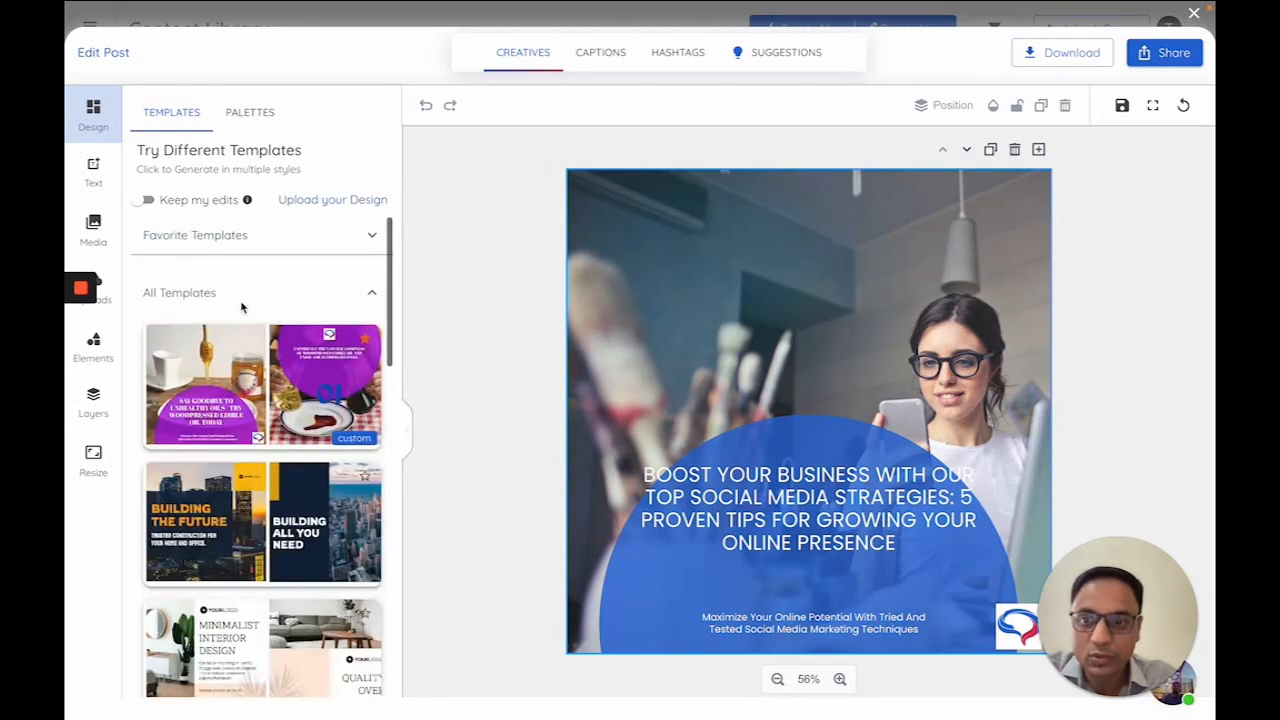
{"action": "left_click", "coordinate": [252, 114]}
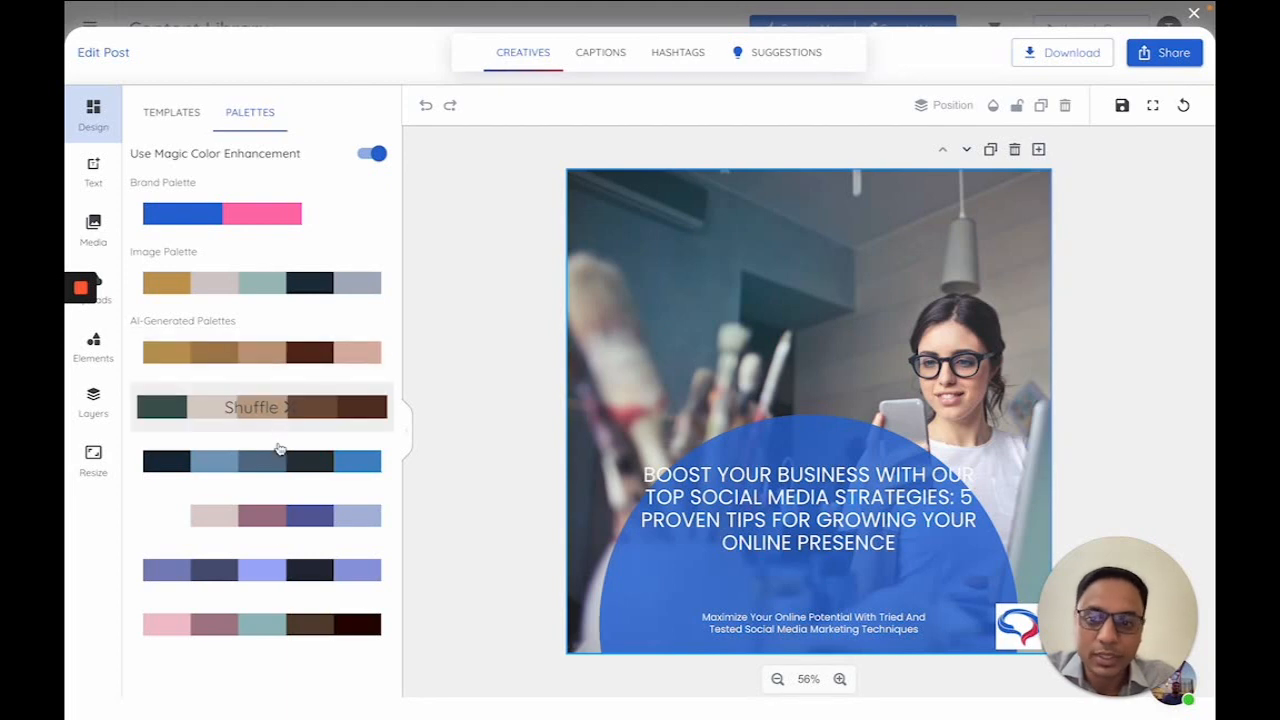
Review the available text styles, the AI-suggested stock photos, and the uploaded brand images for the post.
{"action": "left_click", "coordinate": [174, 113]}
{"action": "left_click", "coordinate": [94, 170]}
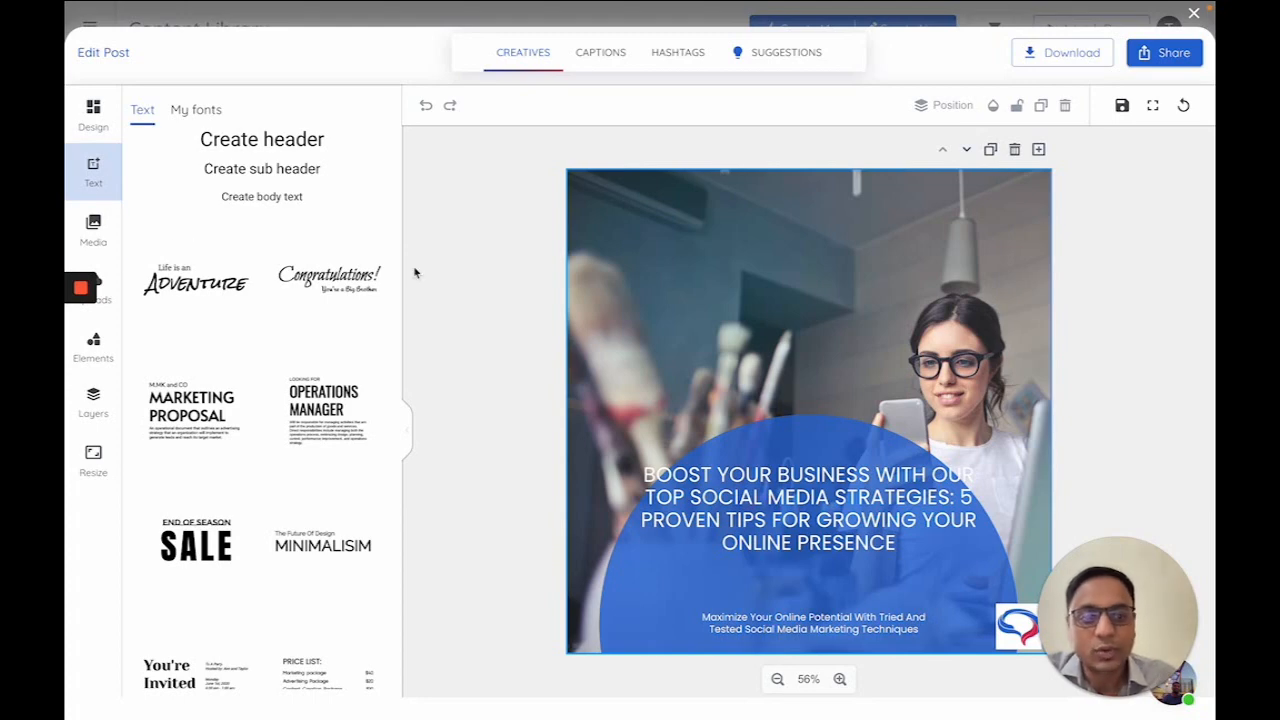
{"action": "left_click", "coordinate": [97, 229]}
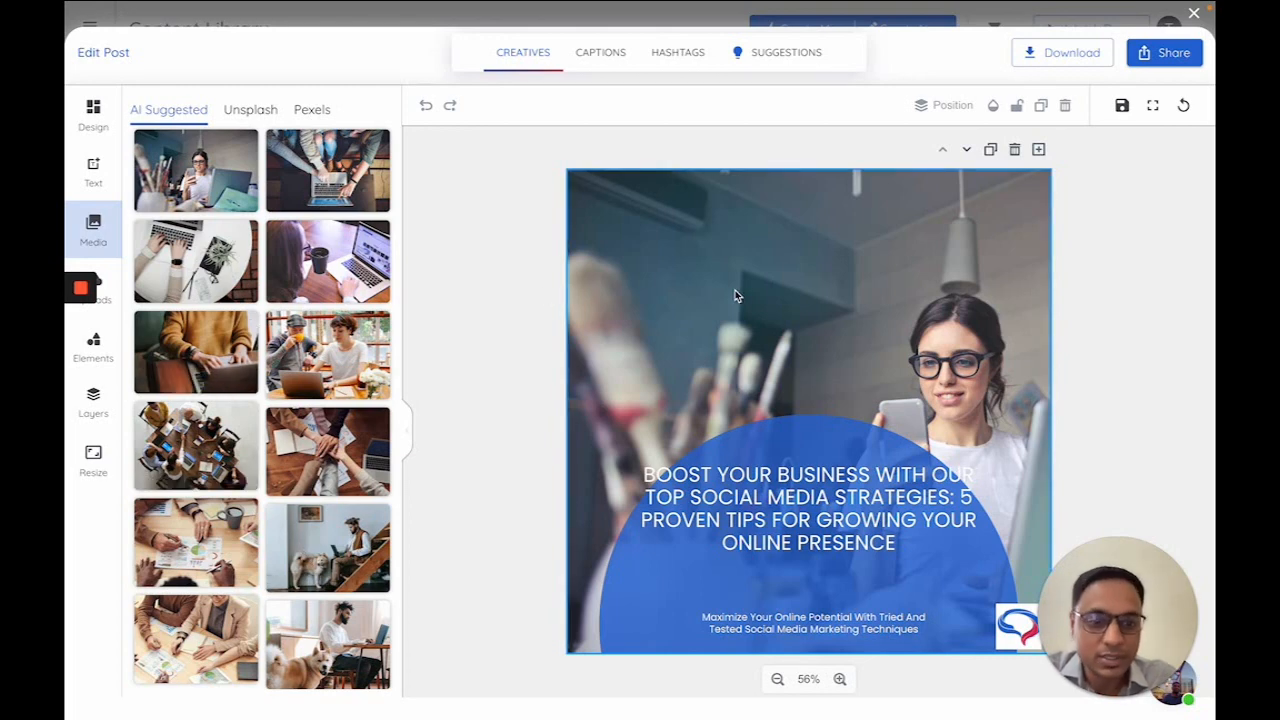
{"action": "left_click", "coordinate": [113, 307]}
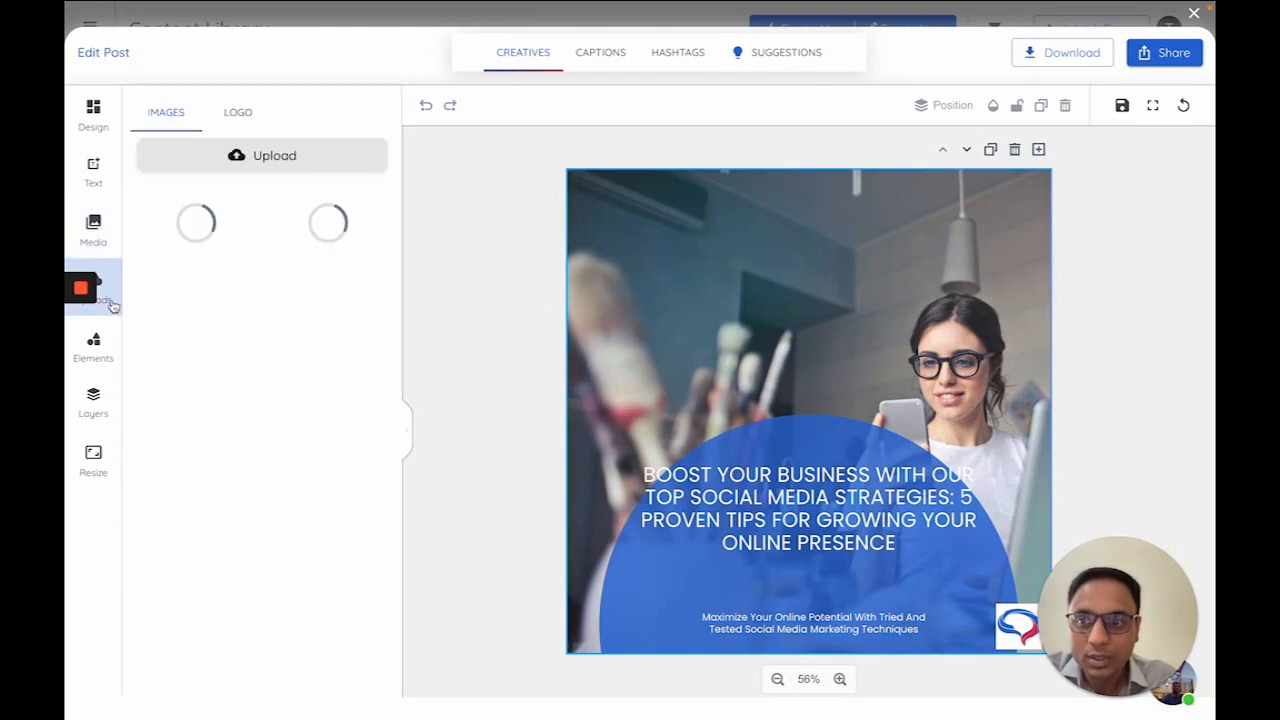
{"action": "mouse_move", "coordinate": [81, 300]}
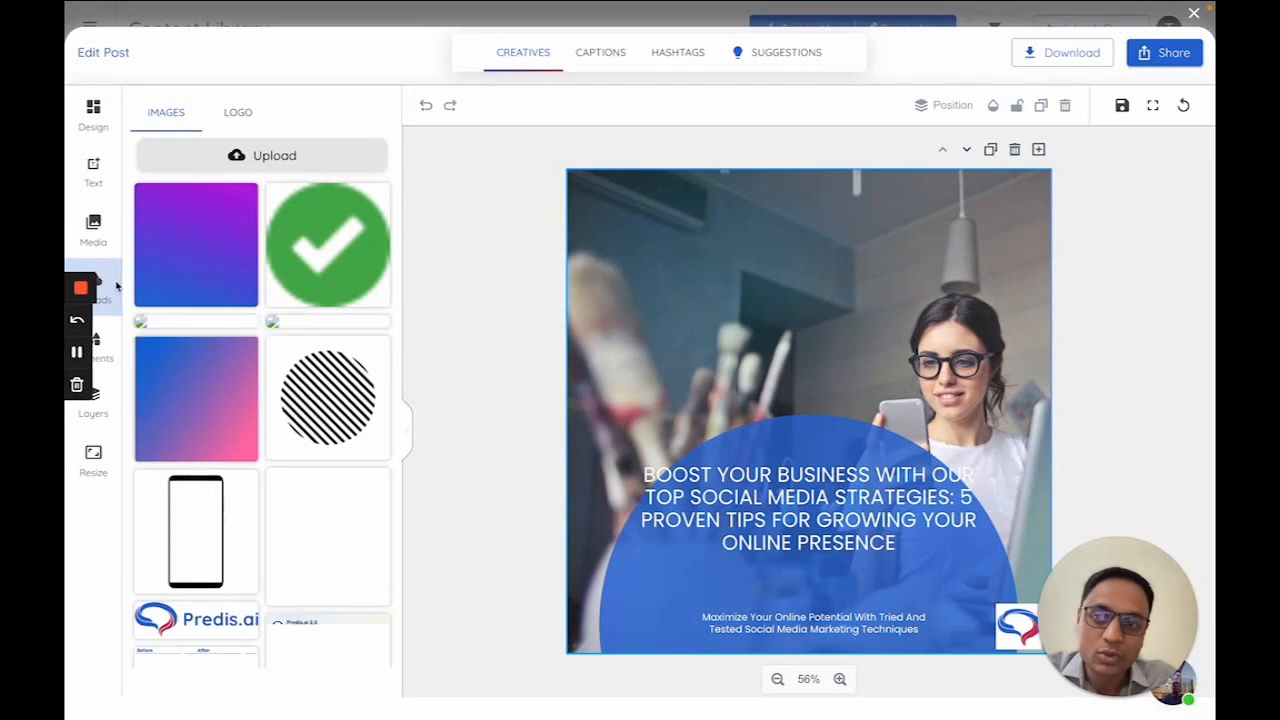
{"action": "scroll", "coordinate": [225, 386], "scroll_direction": "down", "scroll_amount": 1}
{"action": "scroll", "coordinate": [224, 386], "scroll_direction": "down", "scroll_amount": 5}
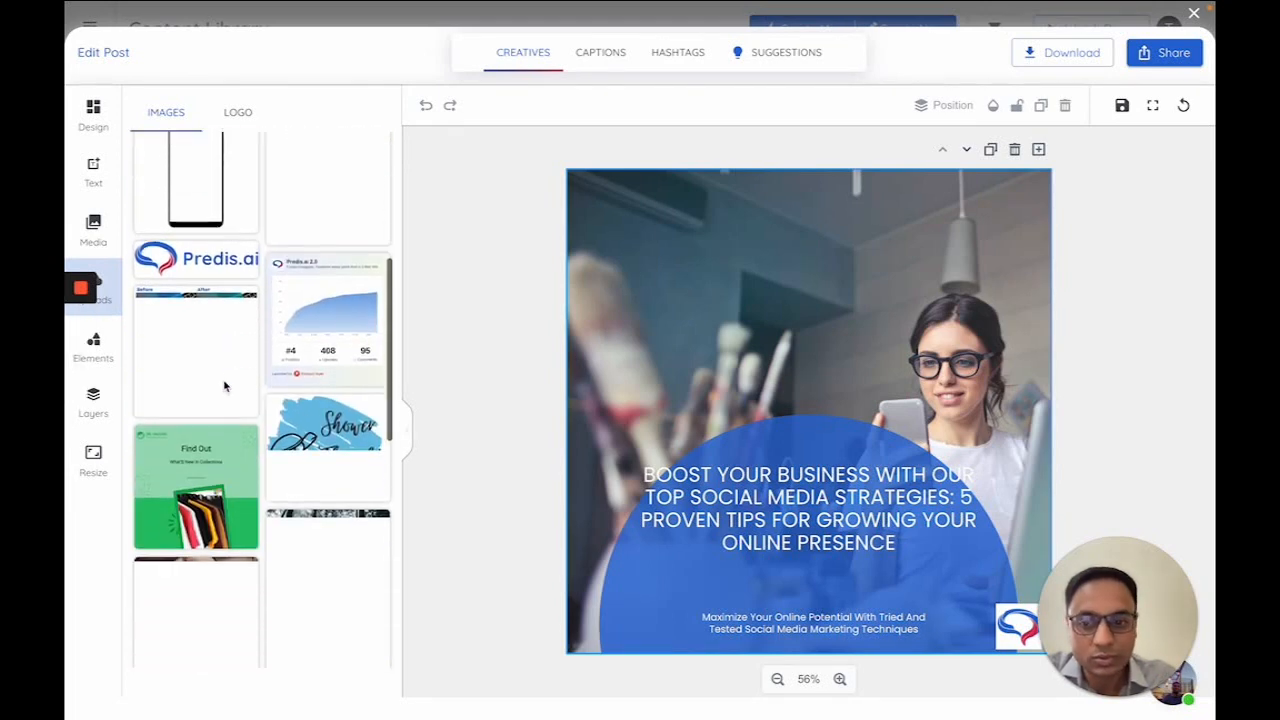
{"action": "scroll", "coordinate": [224, 386], "scroll_direction": "up", "scroll_amount": 6}
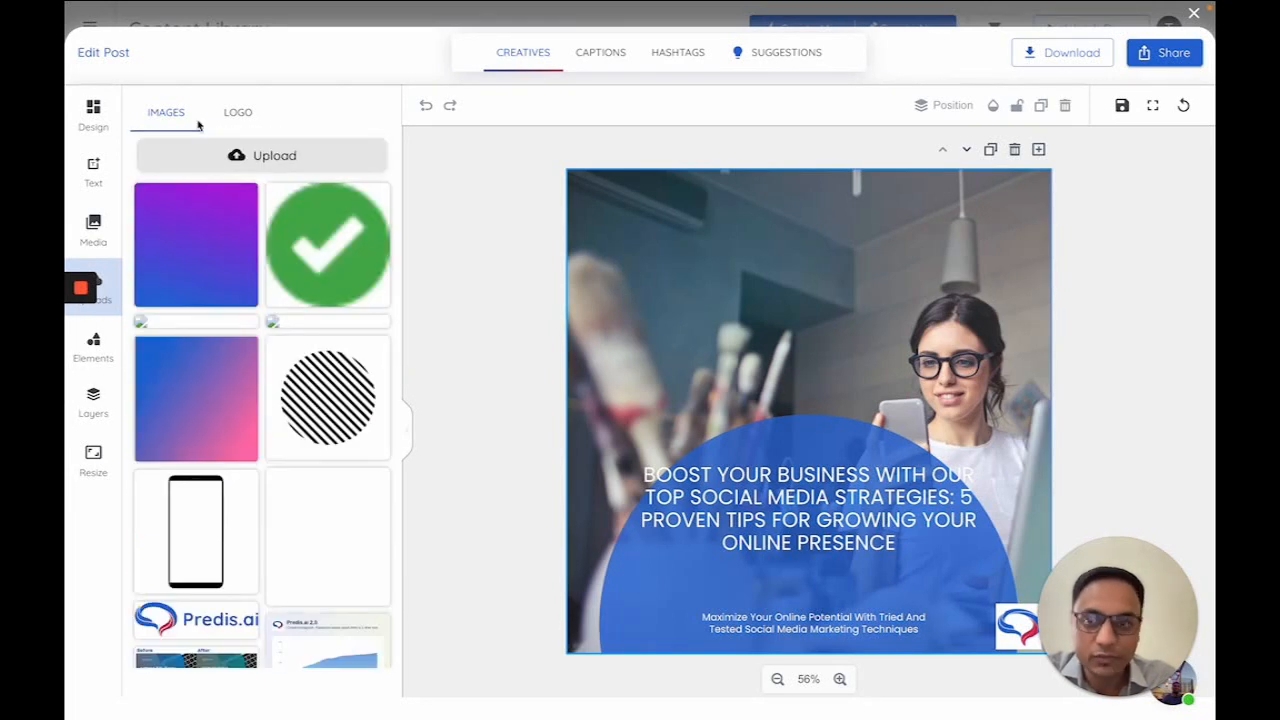
Review the shape elements, the active page's layers, and the preset sizes for resizing the post.
{"action": "left_click", "coordinate": [101, 350]}
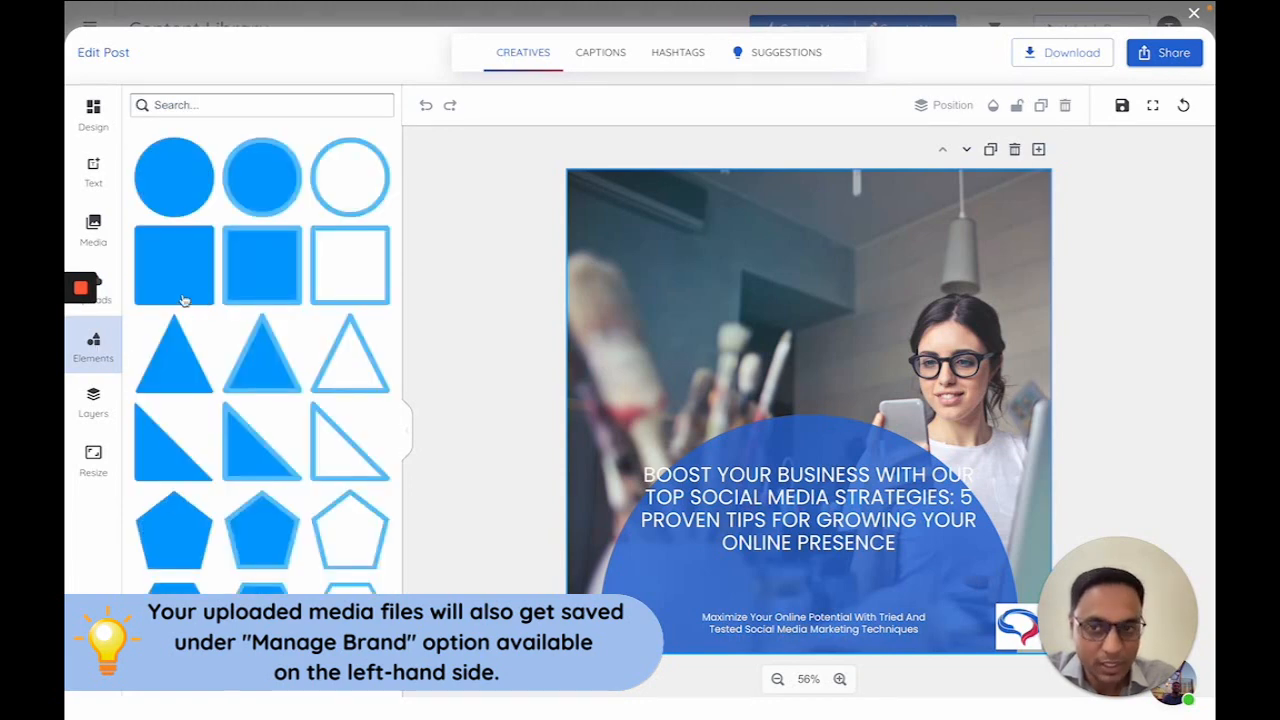
{"action": "scroll", "coordinate": [230, 400], "scroll_direction": "down", "scroll_amount": 5}
{"action": "scroll", "coordinate": [230, 398], "scroll_direction": "up", "scroll_amount": 5}
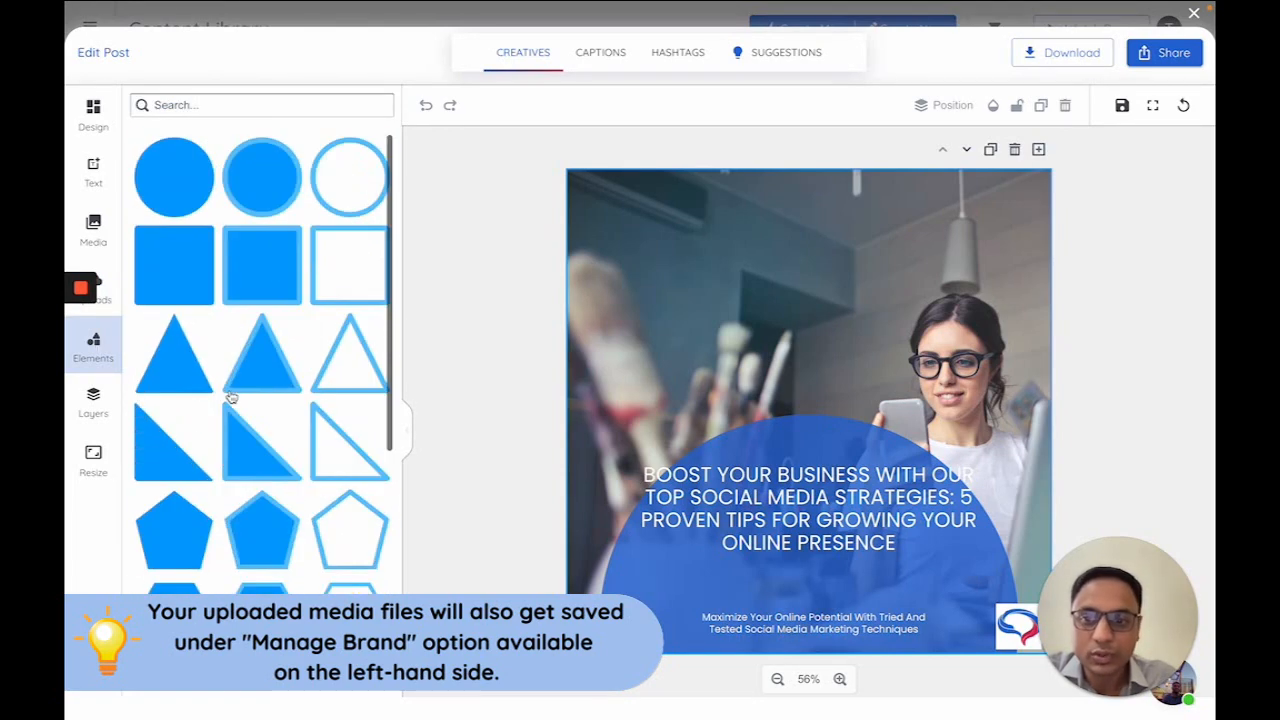
{"action": "left_click", "coordinate": [101, 418]}
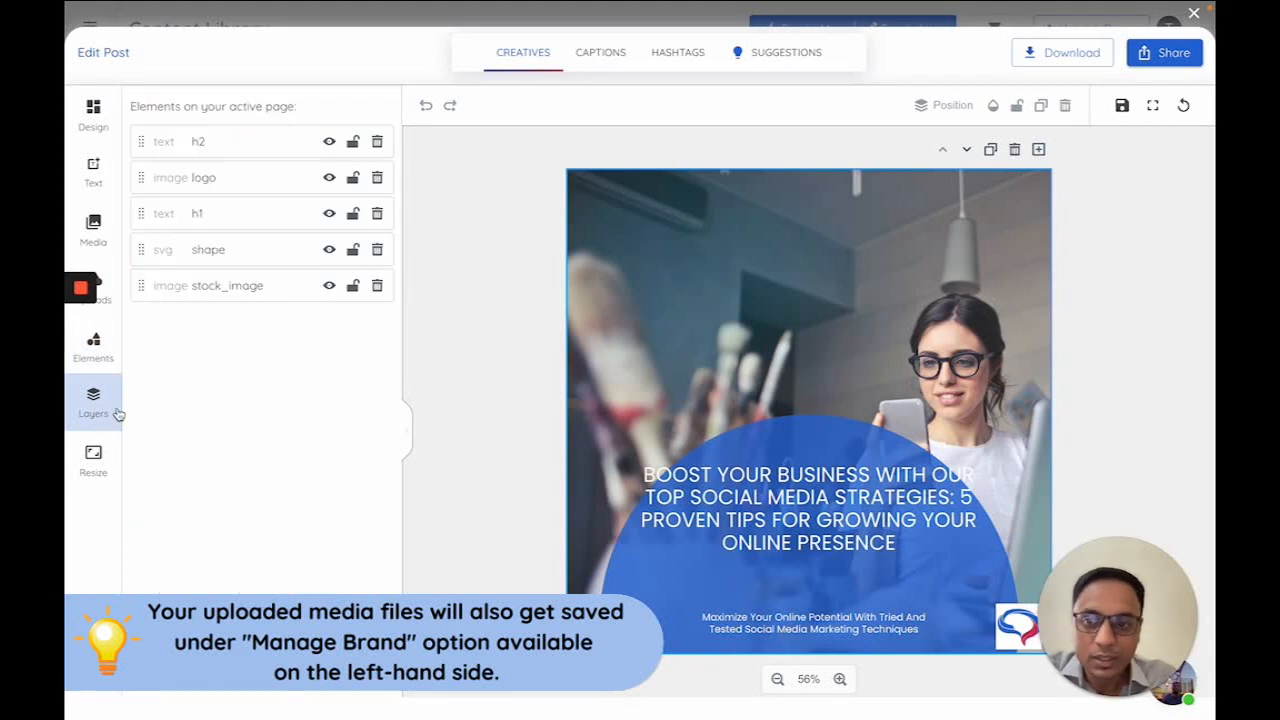
{"action": "left_click", "coordinate": [101, 474]}
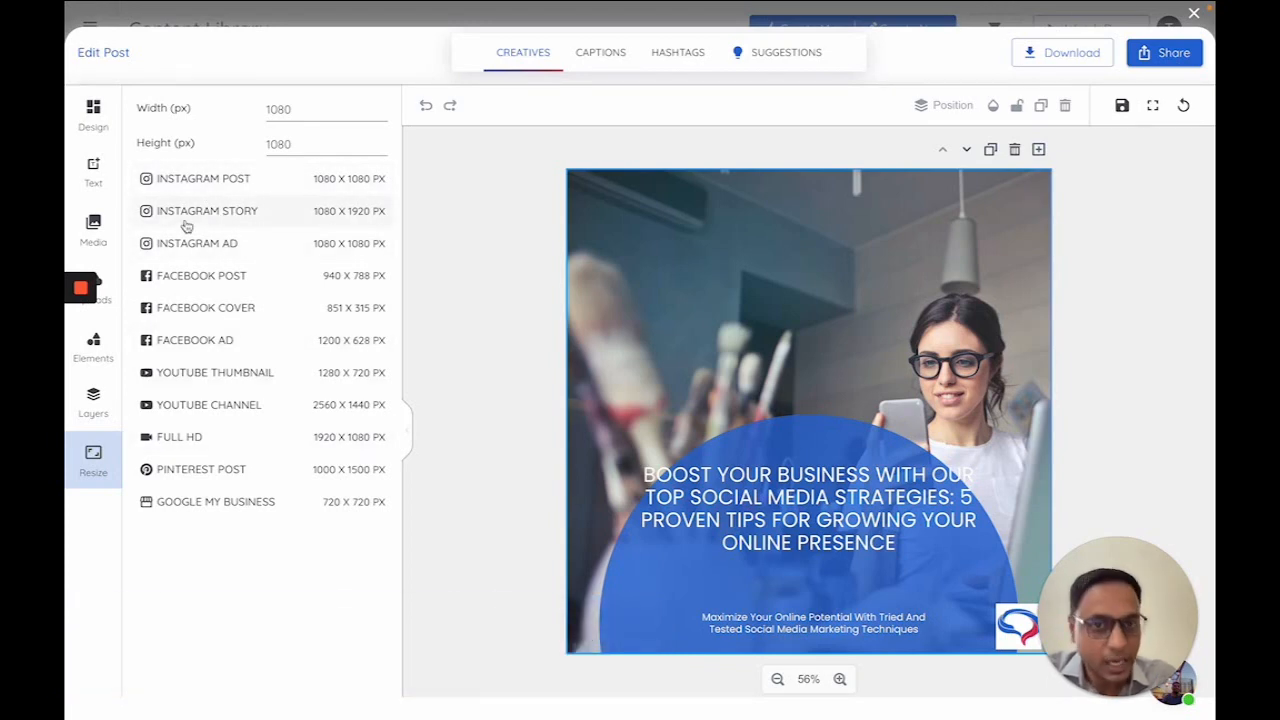
Return to the template choices and look through the carousel's slides in their current design.
{"action": "left_click", "coordinate": [94, 112]}
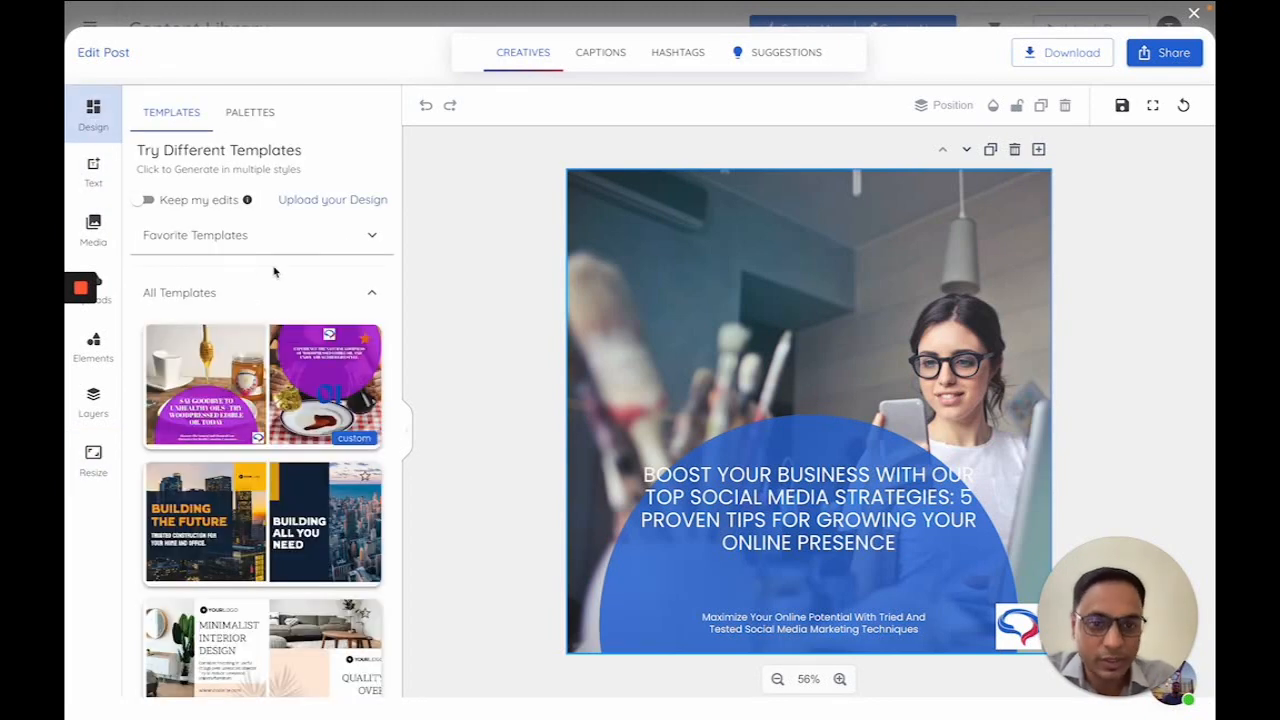
{"action": "scroll", "coordinate": [528, 380], "scroll_direction": "down", "scroll_amount": 1}
{"action": "scroll", "coordinate": [528, 380], "scroll_direction": "up", "scroll_amount": 1}
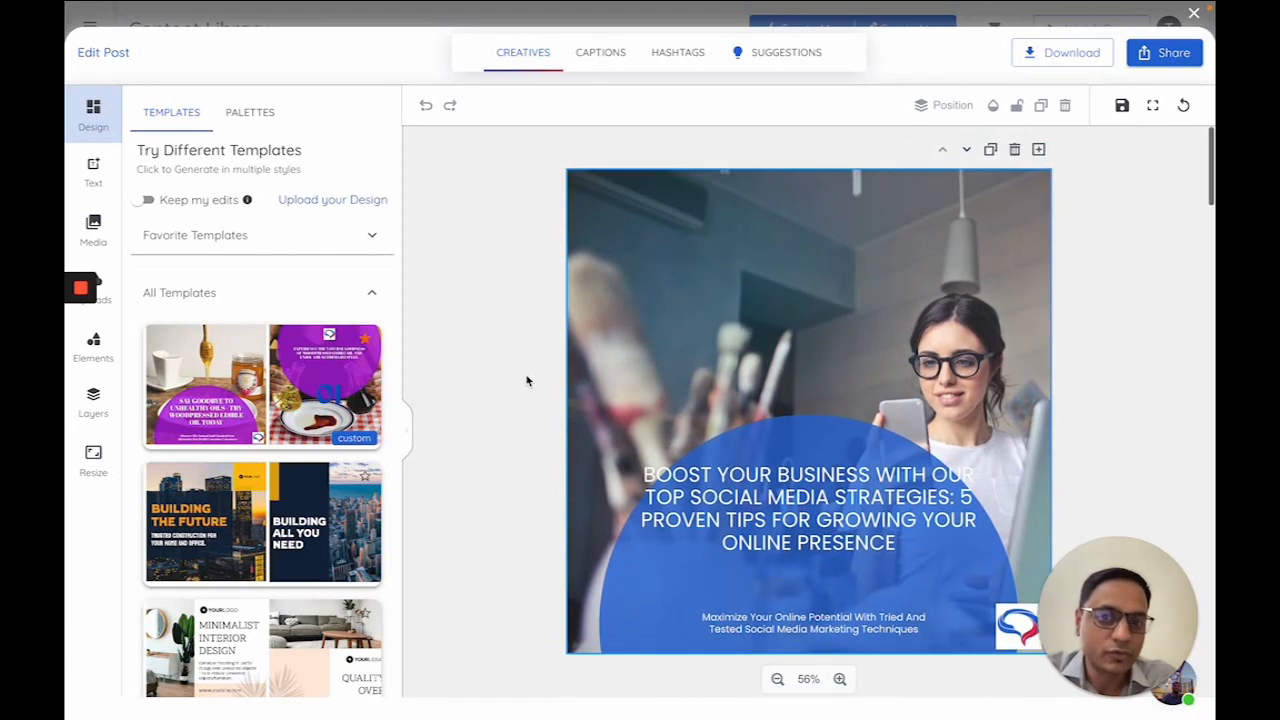
{"action": "left_click", "coordinate": [777, 679]}
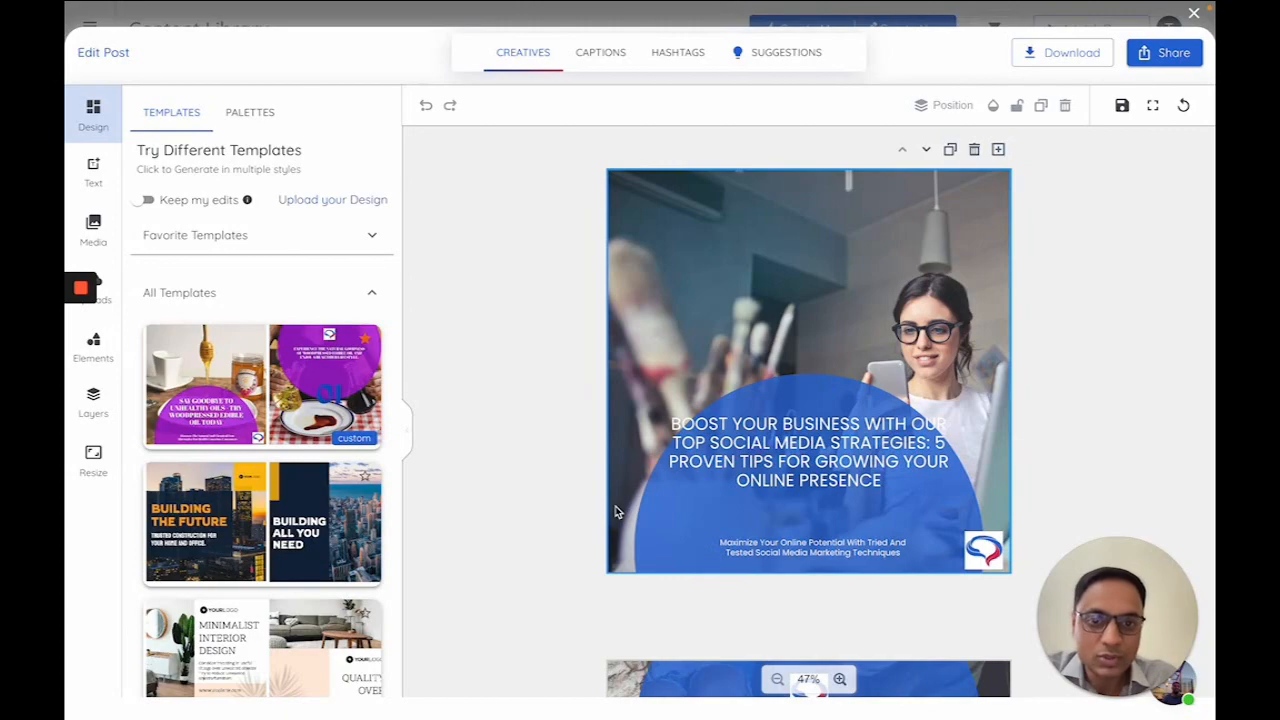
{"action": "scroll", "coordinate": [615, 510], "scroll_direction": "down", "scroll_amount": 7}
{"action": "scroll", "coordinate": [615, 510], "scroll_direction": "down", "scroll_amount": 14}
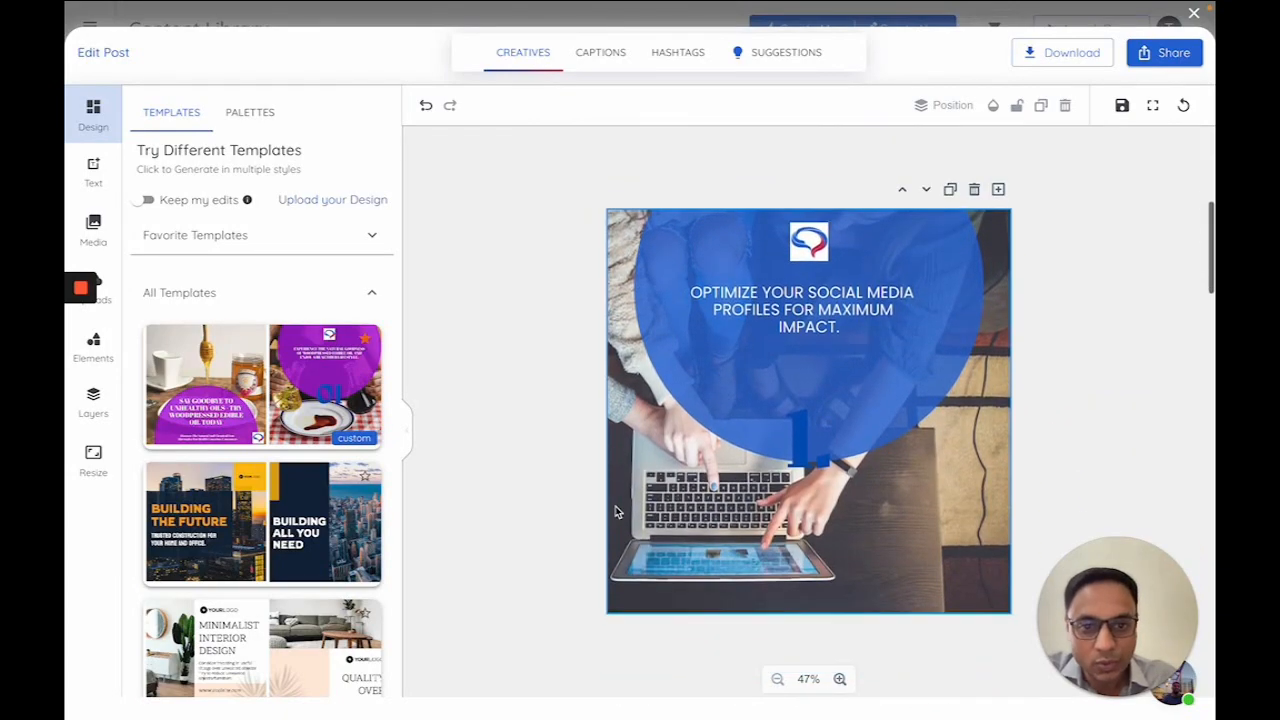
{"action": "scroll", "coordinate": [615, 510], "scroll_direction": "down", "scroll_amount": 7}
{"action": "scroll", "coordinate": [615, 510], "scroll_direction": "up", "scroll_amount": 20}
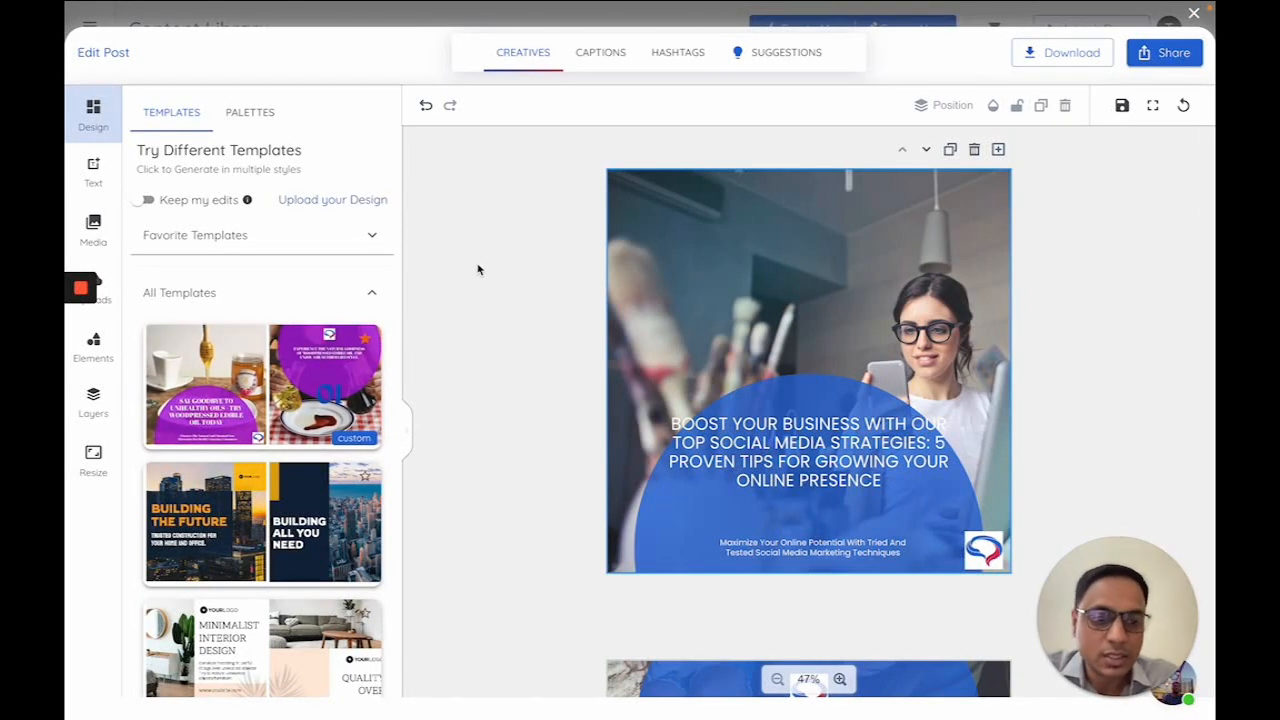
Apply the "Building the Future" template to the carousel and review the restyled slides.
{"action": "scroll", "coordinate": [334, 321], "scroll_direction": "down", "scroll_amount": 1}
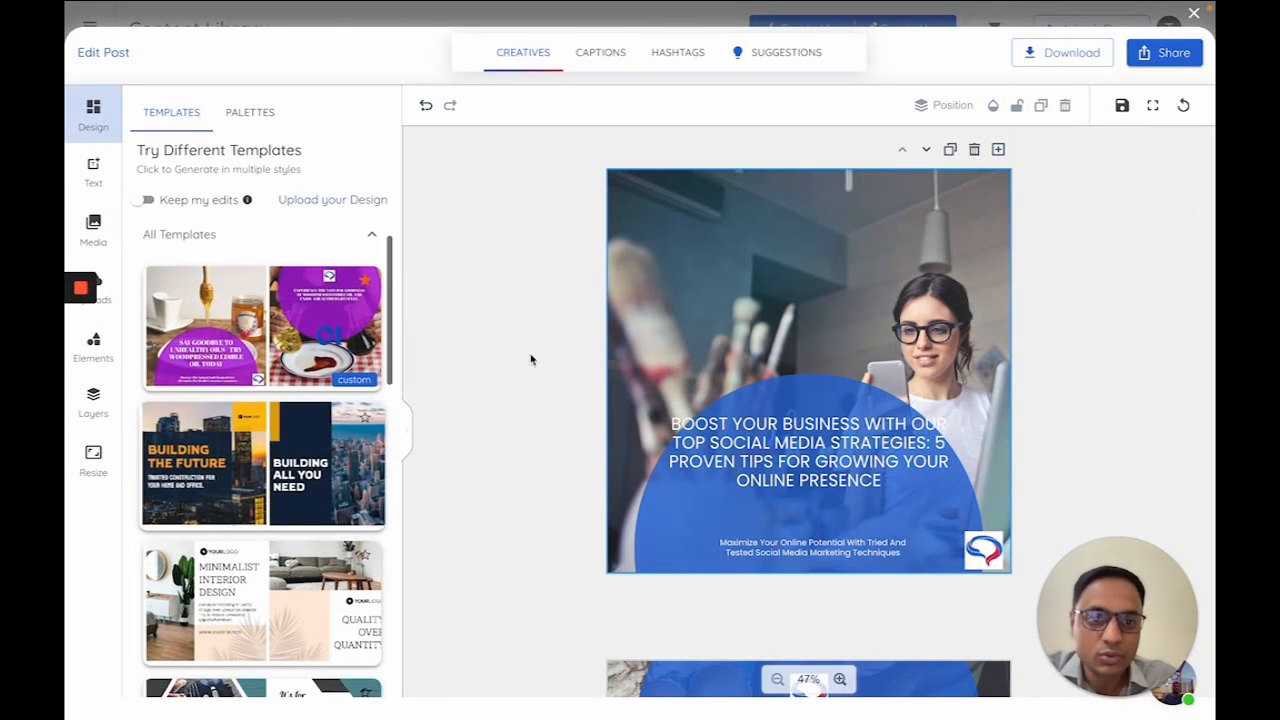
{"action": "scroll", "coordinate": [255, 490], "scroll_direction": "down", "scroll_amount": 1}
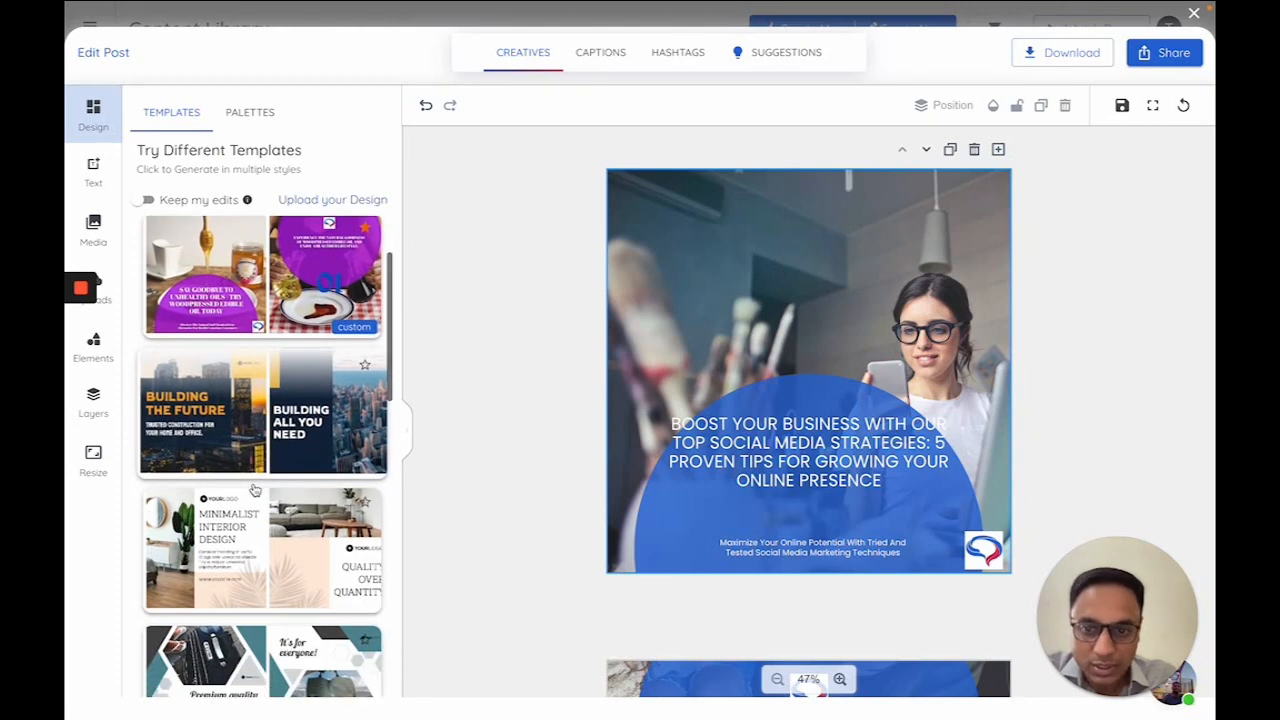
{"action": "scroll", "coordinate": [255, 490], "scroll_direction": "down", "scroll_amount": 2}
{"action": "scroll", "coordinate": [245, 470], "scroll_direction": "up", "scroll_amount": 3}
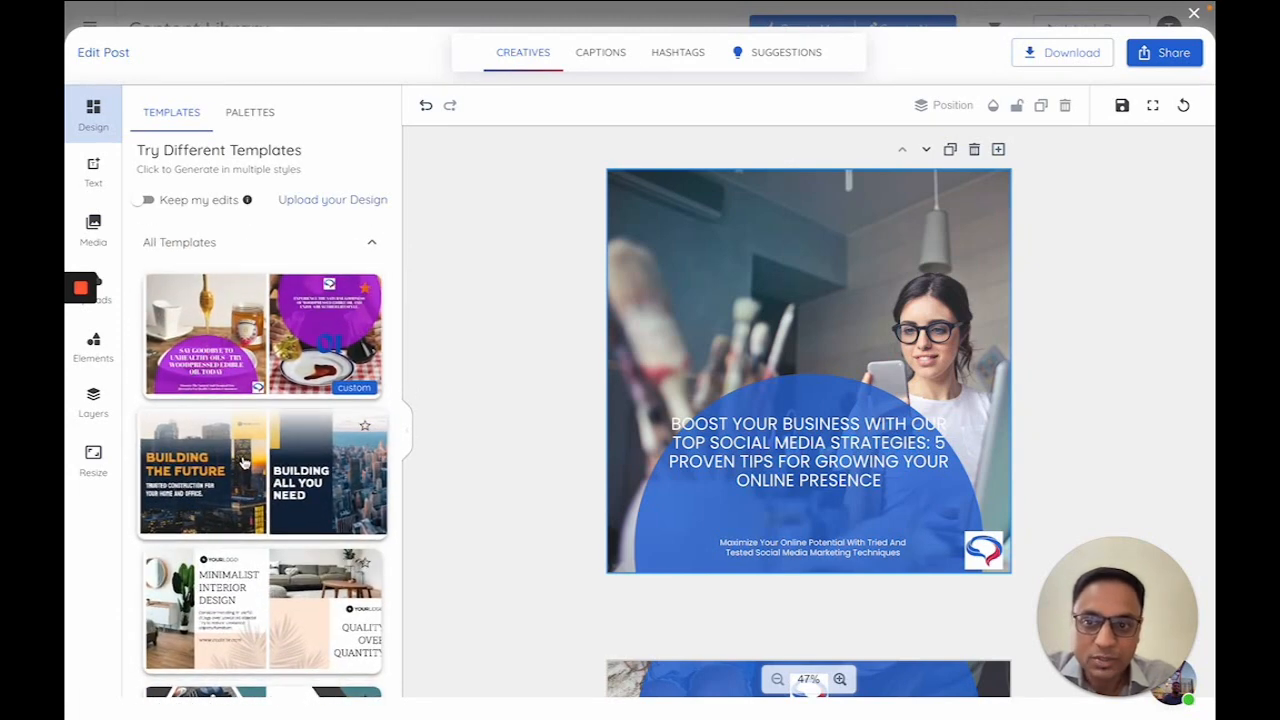
{"action": "left_click", "coordinate": [247, 462]}
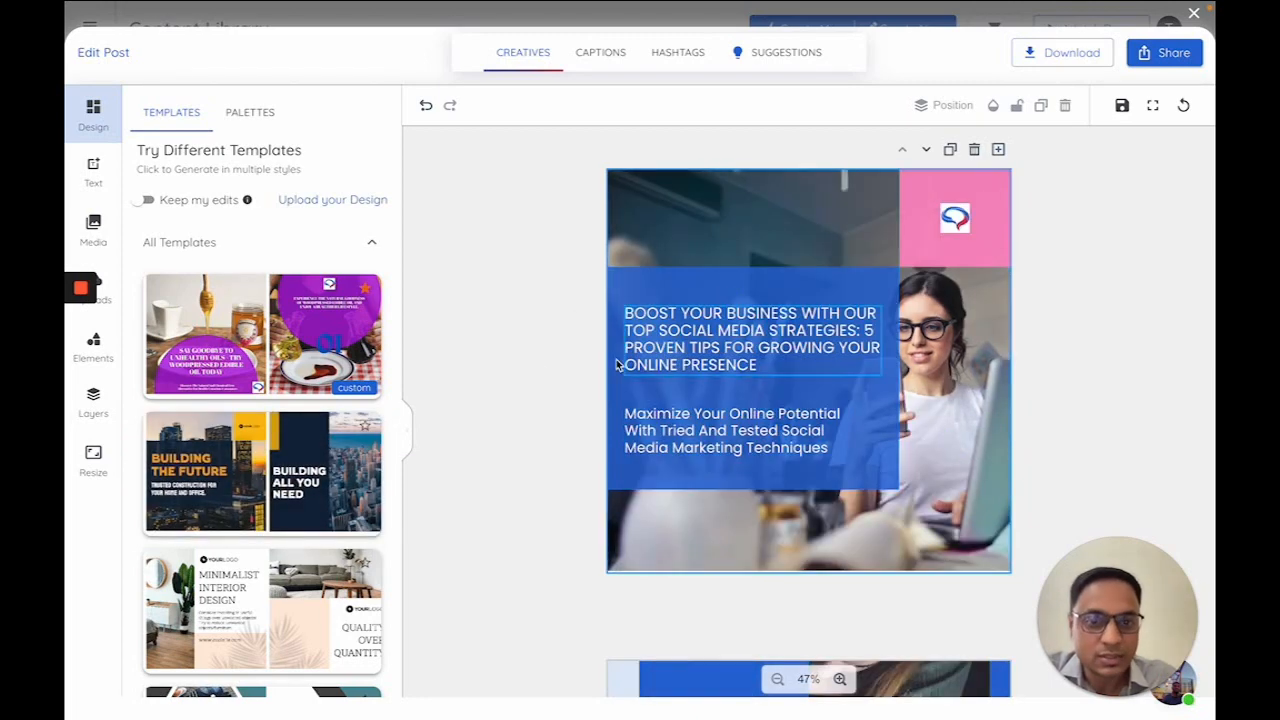
{"action": "scroll", "coordinate": [537, 366], "scroll_direction": "down", "scroll_amount": 5}
{"action": "scroll", "coordinate": [538, 369], "scroll_direction": "down", "scroll_amount": 10}
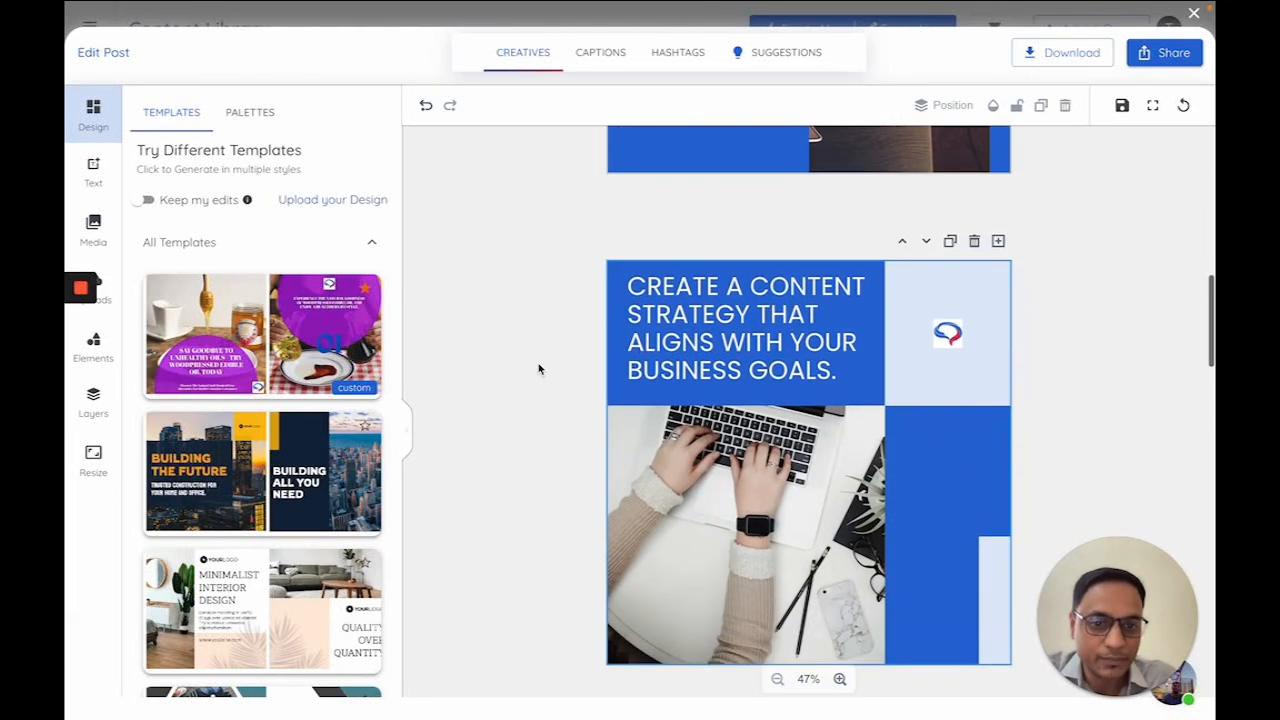
{"action": "scroll", "coordinate": [538, 369], "scroll_direction": "down", "scroll_amount": 12}
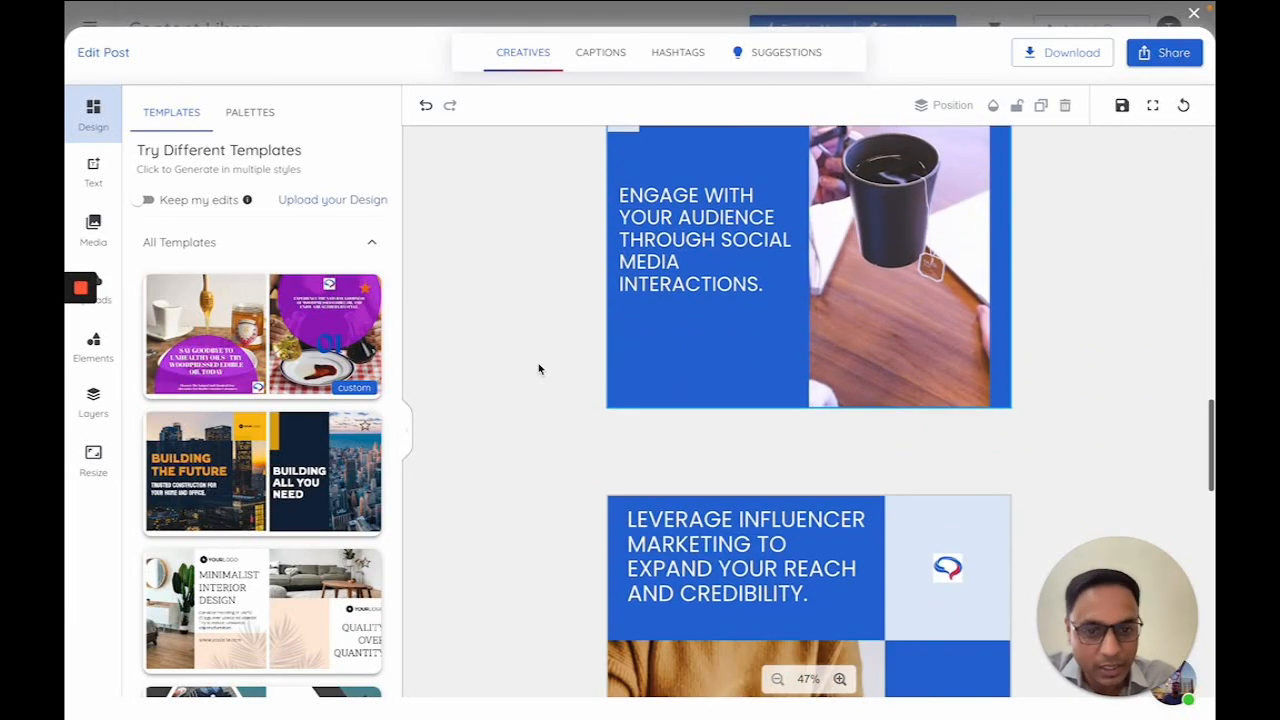
{"action": "scroll", "coordinate": [538, 369], "scroll_direction": "down", "scroll_amount": 4}
{"action": "scroll", "coordinate": [538, 369], "scroll_direction": "up", "scroll_amount": 20}
Reposition the photo within its crop on the "Optimize your social media profiles" slide so the laptop and hands fill the frame.
{"action": "scroll", "coordinate": [538, 369], "scroll_direction": "down", "scroll_amount": 7}
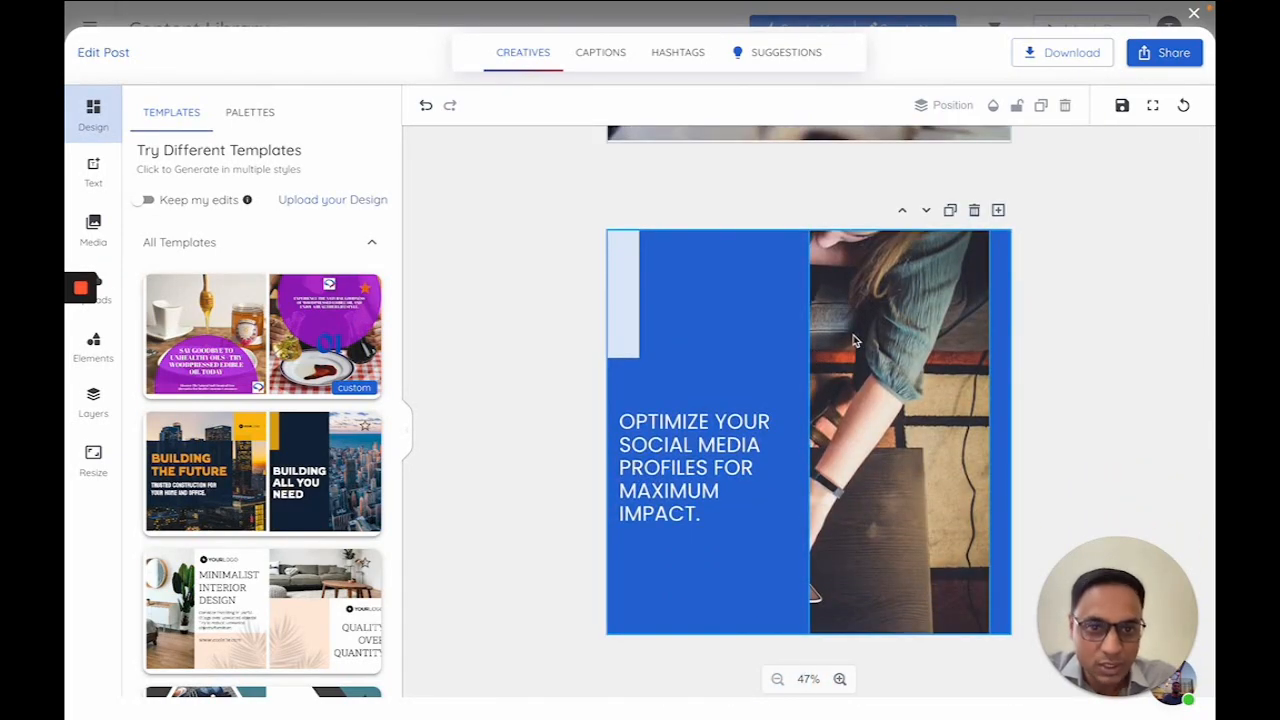
{"action": "left_click", "coordinate": [855, 341]}
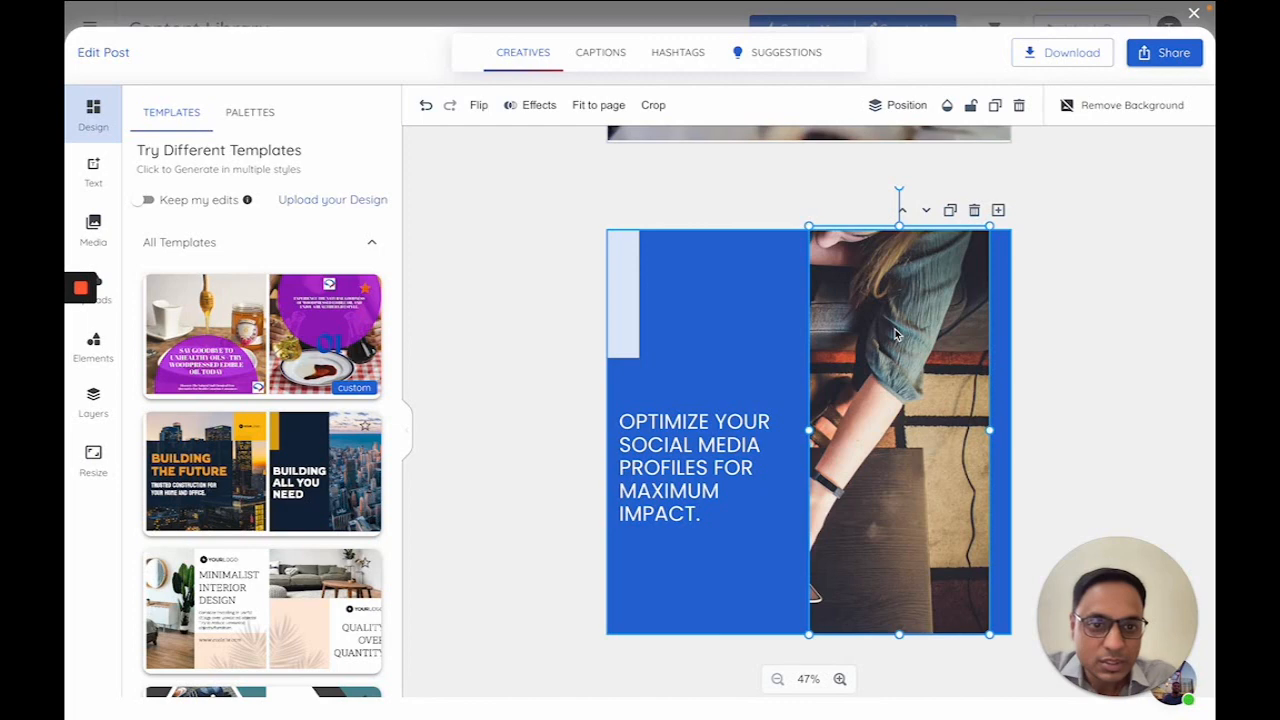
{"action": "double_click", "coordinate": [896, 332]}
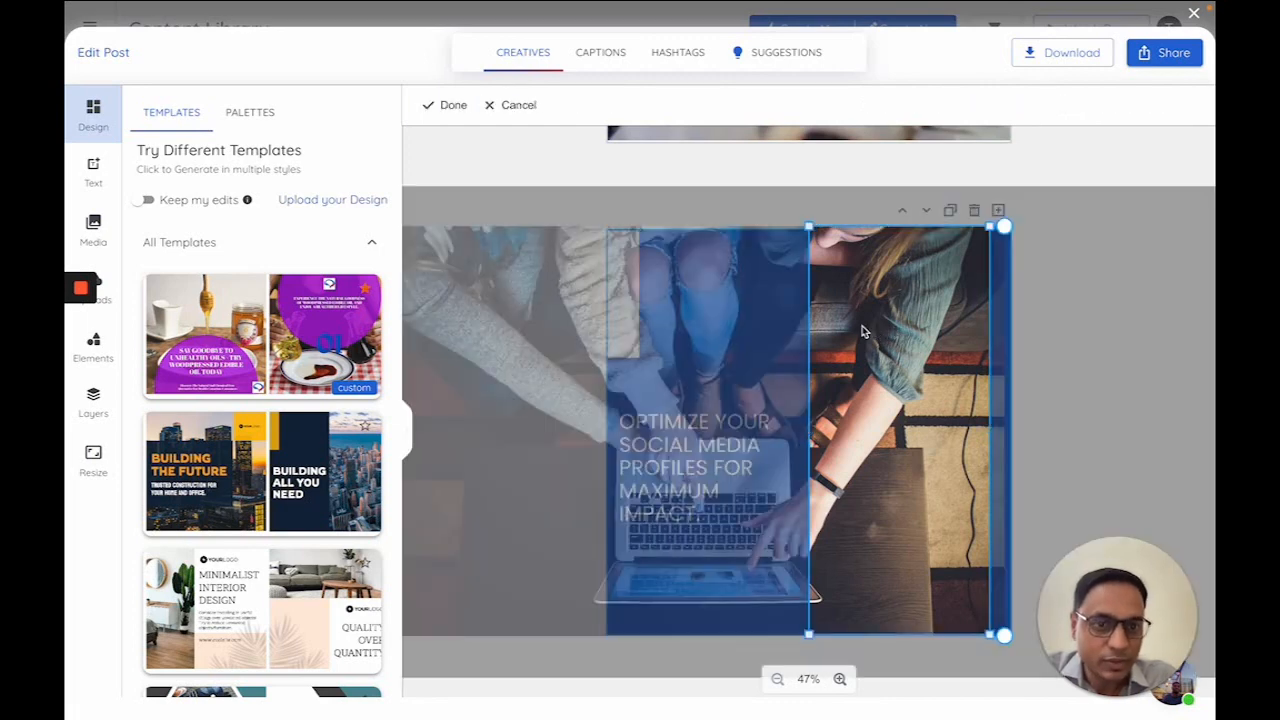
{"action": "left_click_drag", "start_coordinate": [876, 333], "coordinate": [1040, 336]}
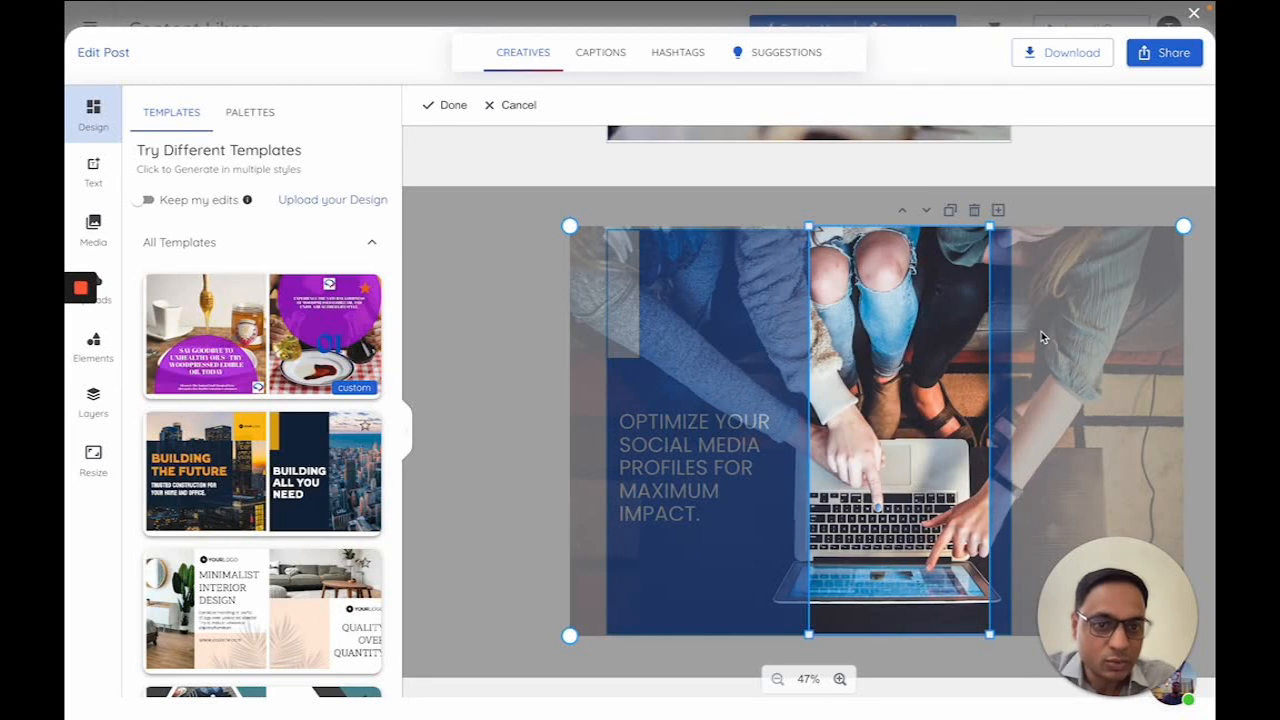
{"action": "left_click_drag", "start_coordinate": [928, 347], "coordinate": [933, 347]}
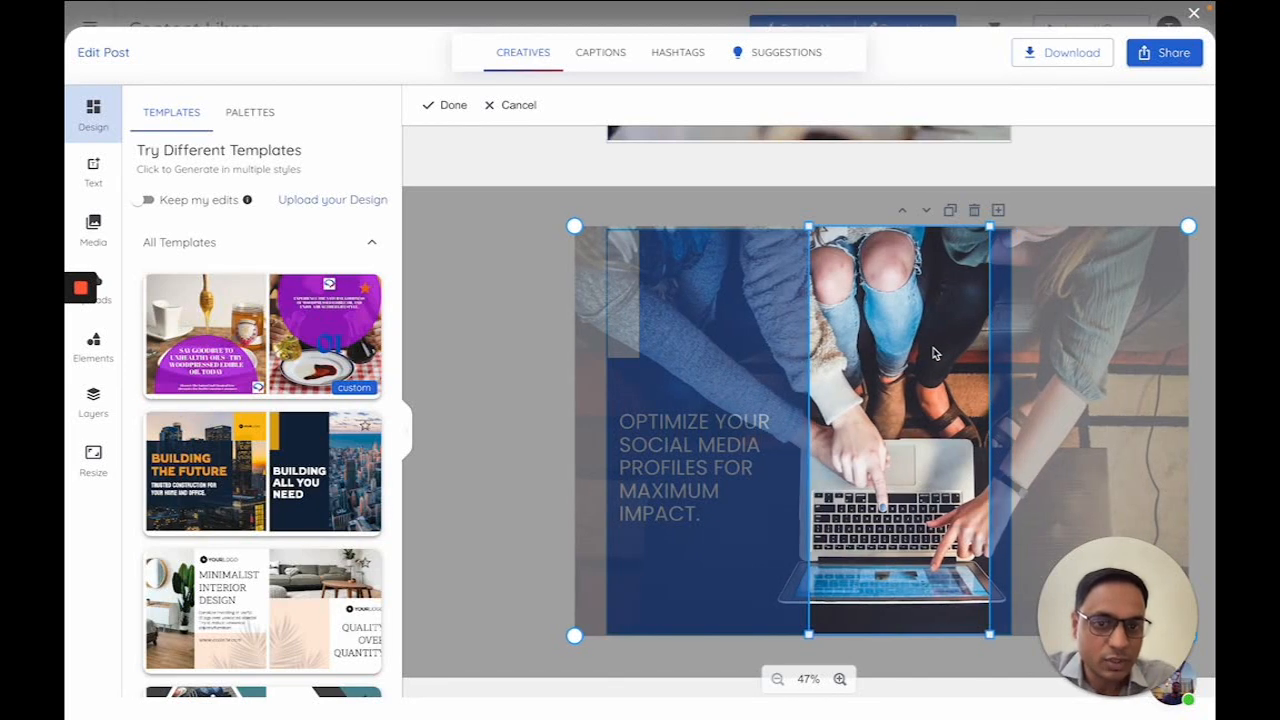
{"action": "left_click", "coordinate": [434, 312]}
{"action": "left_click", "coordinate": [463, 324]}
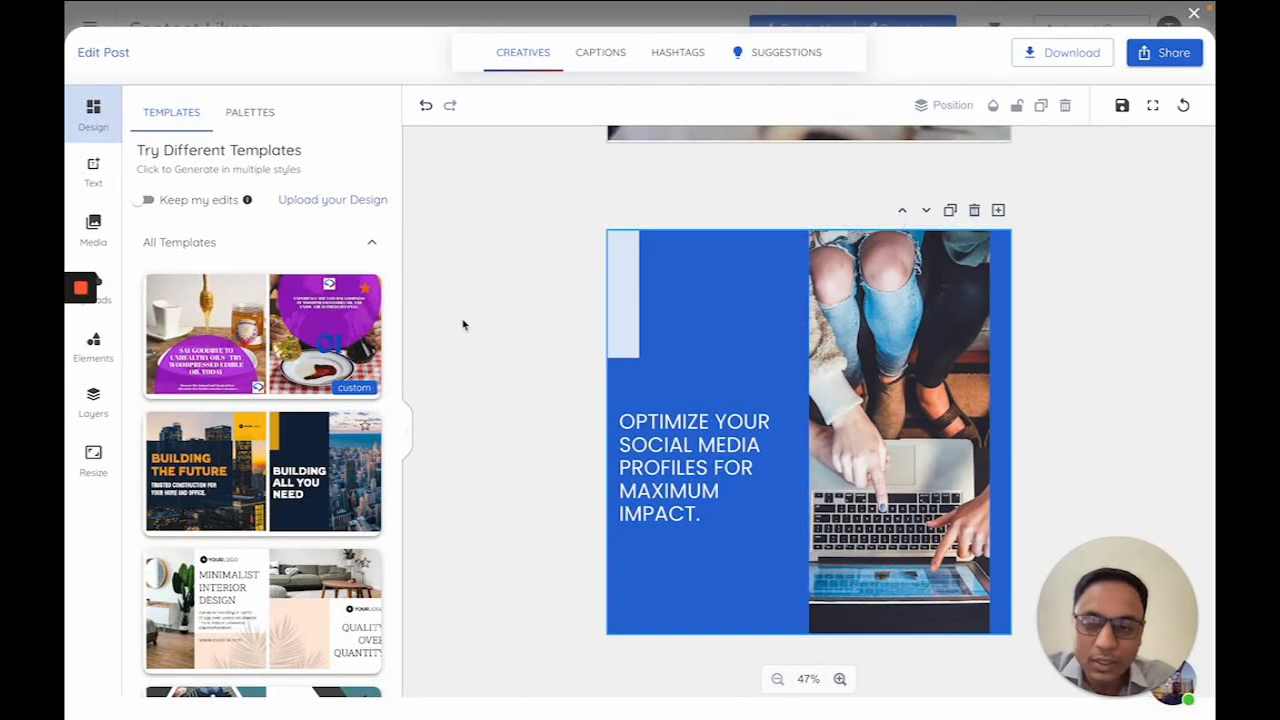
Replace the slide's photo with the AI-suggested picture of hands over printed charts, and shift its crop to center on the pie chart.
{"action": "left_click", "coordinate": [100, 232]}
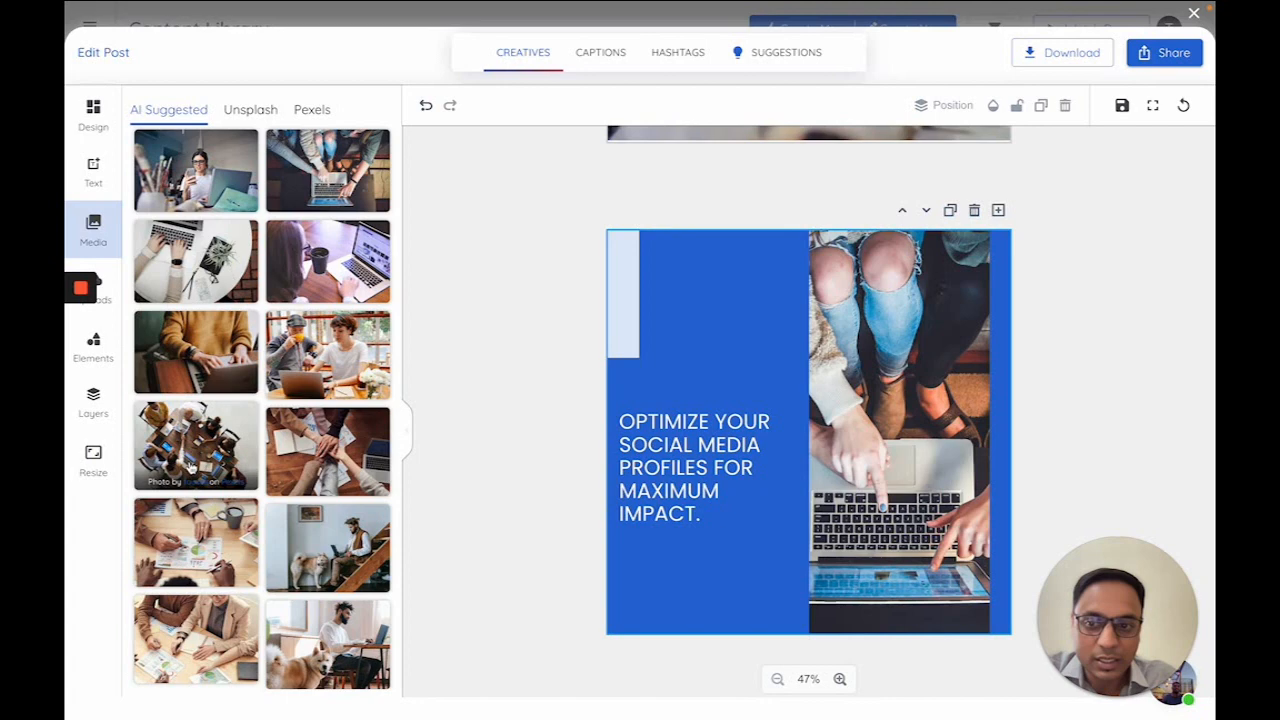
{"action": "left_click_drag", "start_coordinate": [195, 535], "coordinate": [873, 316]}
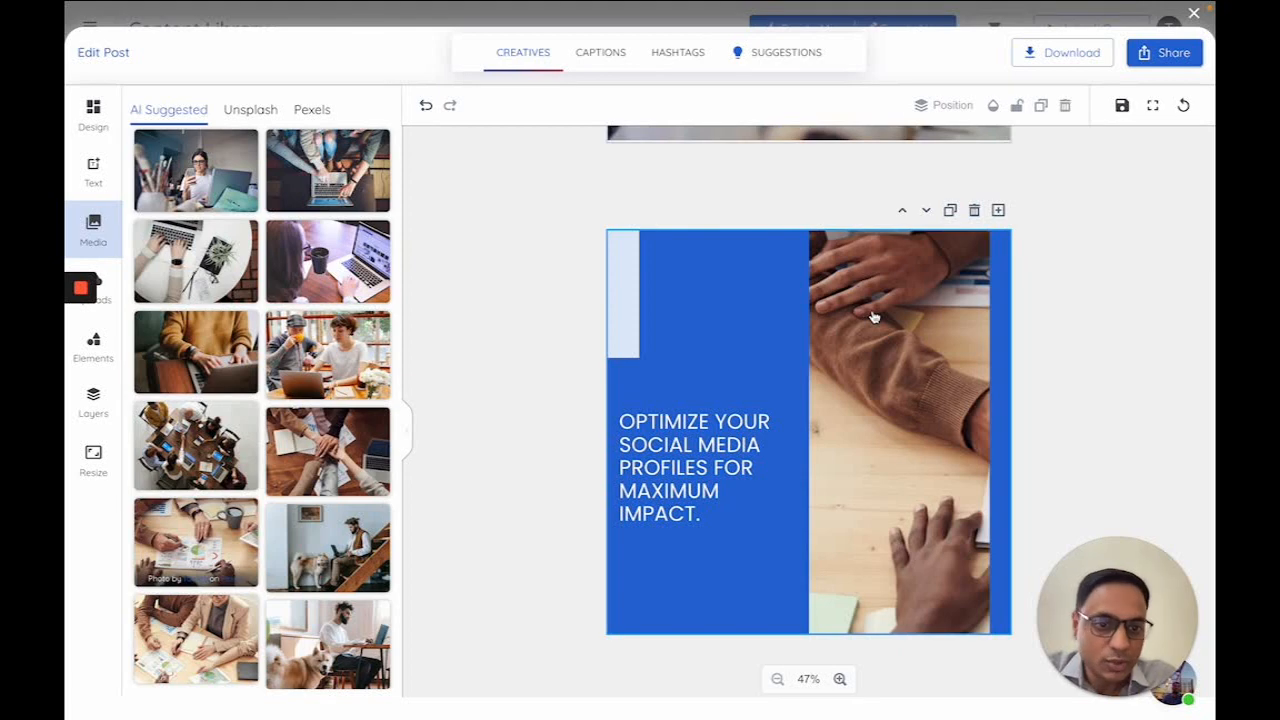
{"action": "double_click", "coordinate": [909, 366]}
{"action": "left_click_drag", "start_coordinate": [909, 366], "coordinate": [660, 387]}
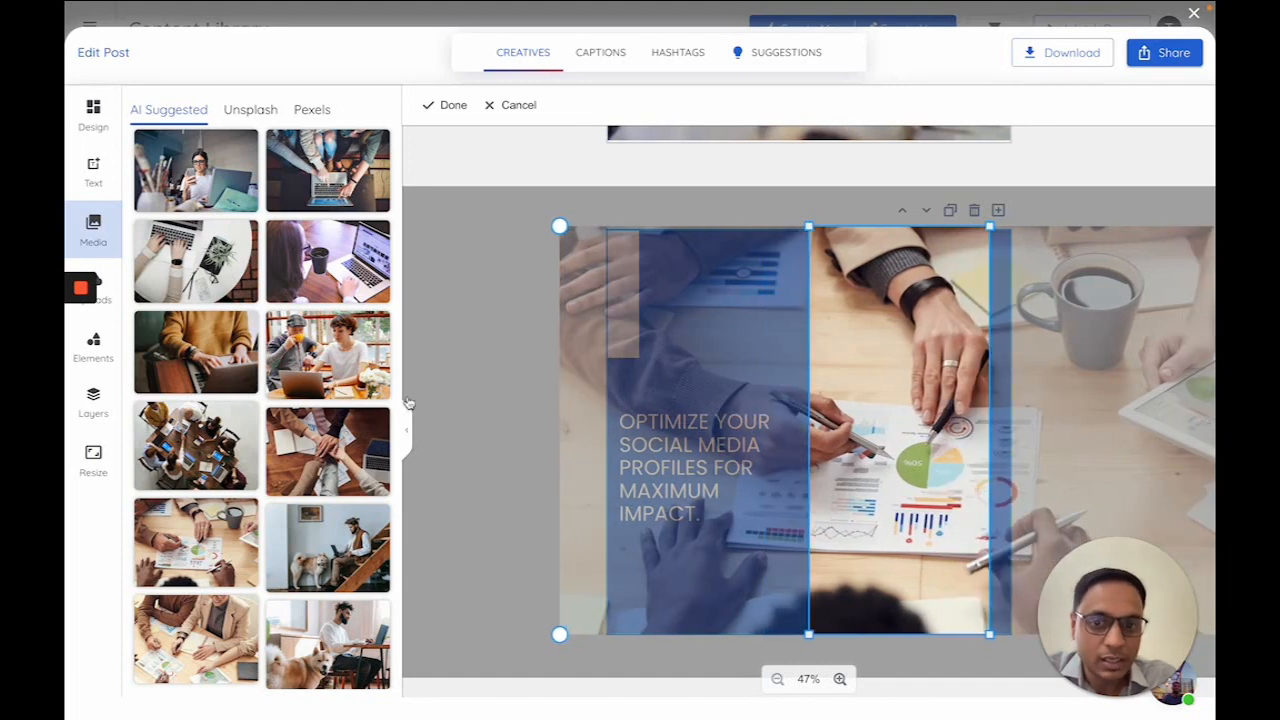
{"action": "left_click", "coordinate": [479, 372]}
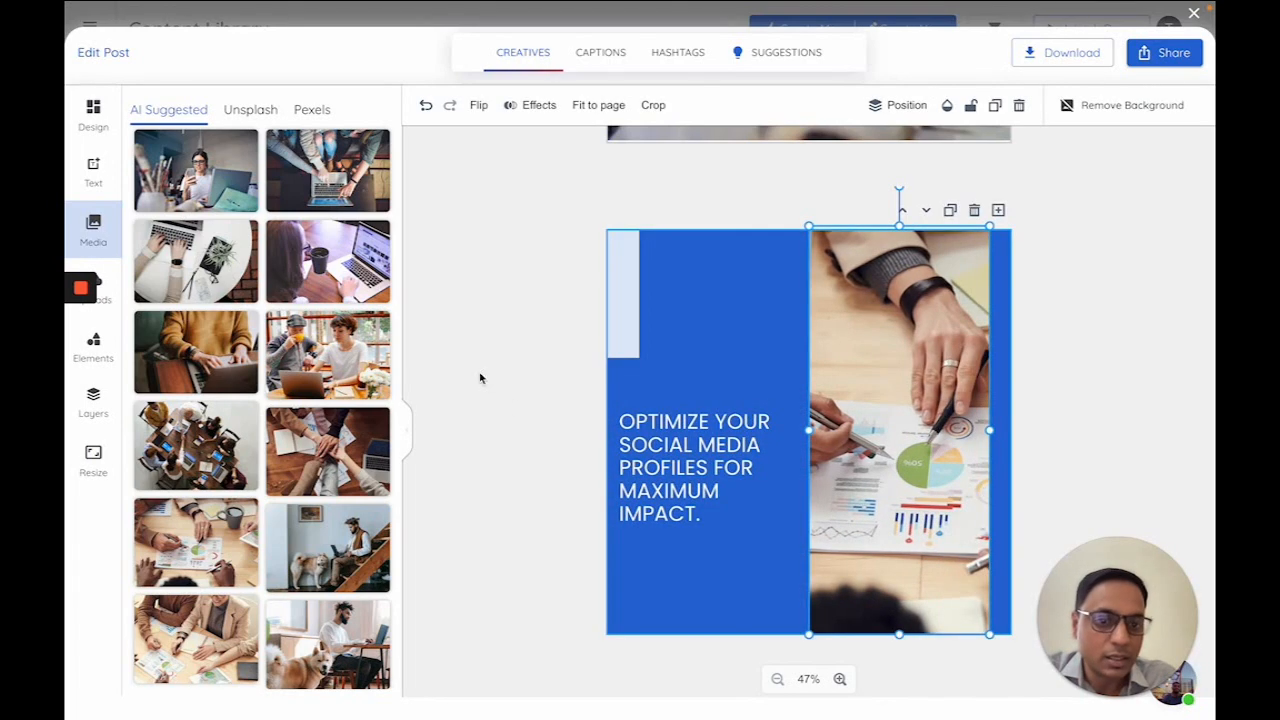
{"action": "left_click", "coordinate": [517, 409]}
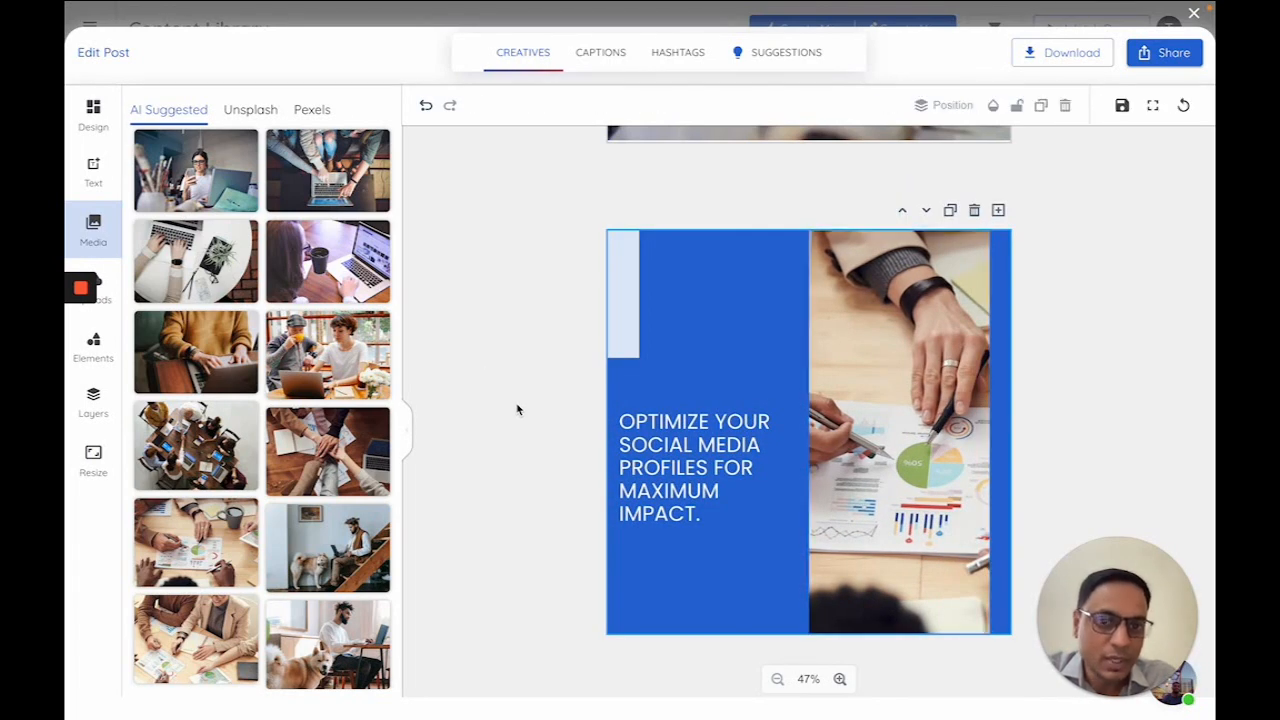
Try masking the slide's photo with the solid circle shape, and undo the mask.
{"action": "left_click", "coordinate": [100, 358]}
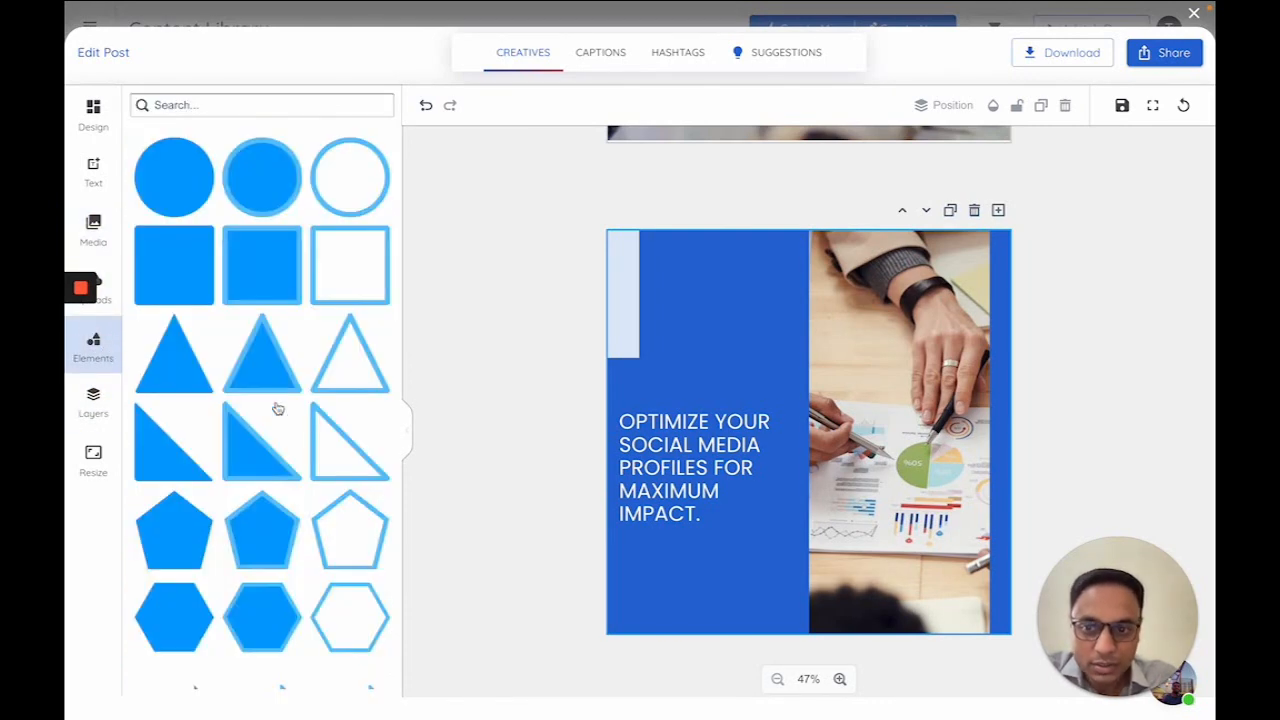
{"action": "left_click_drag", "start_coordinate": [160, 184], "coordinate": [847, 380]}
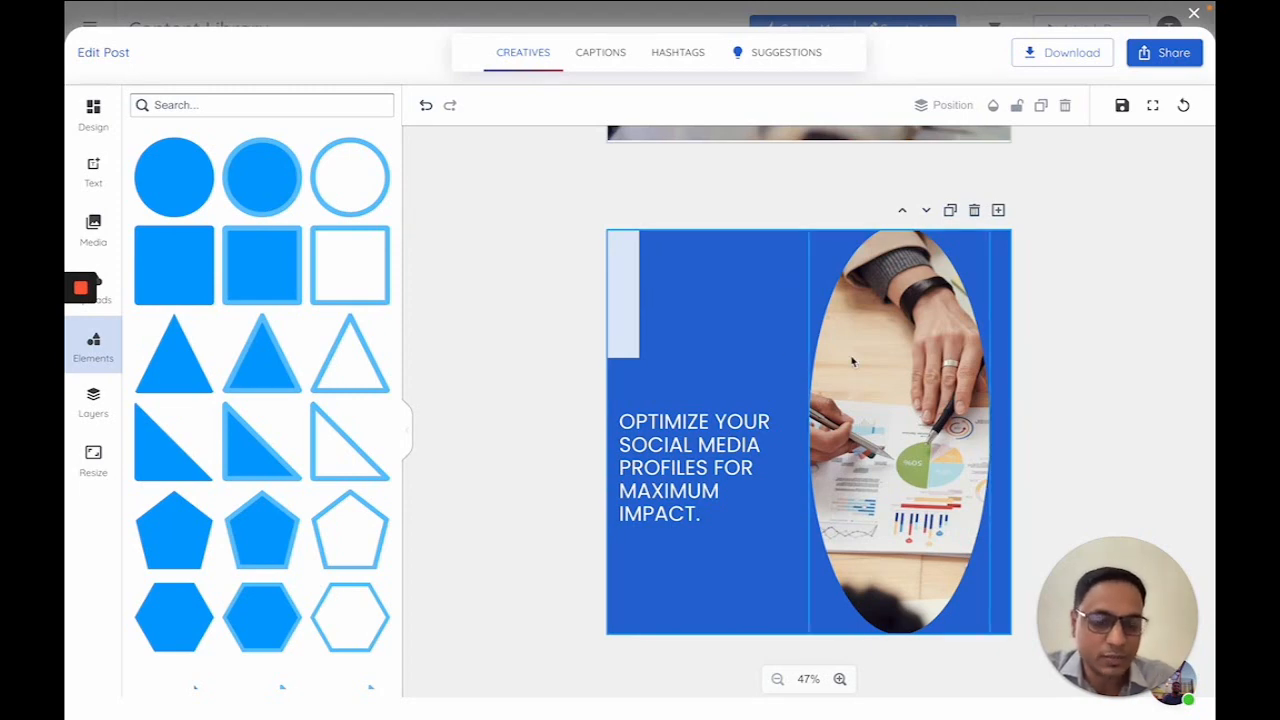
{"action": "left_click", "coordinate": [426, 106]}
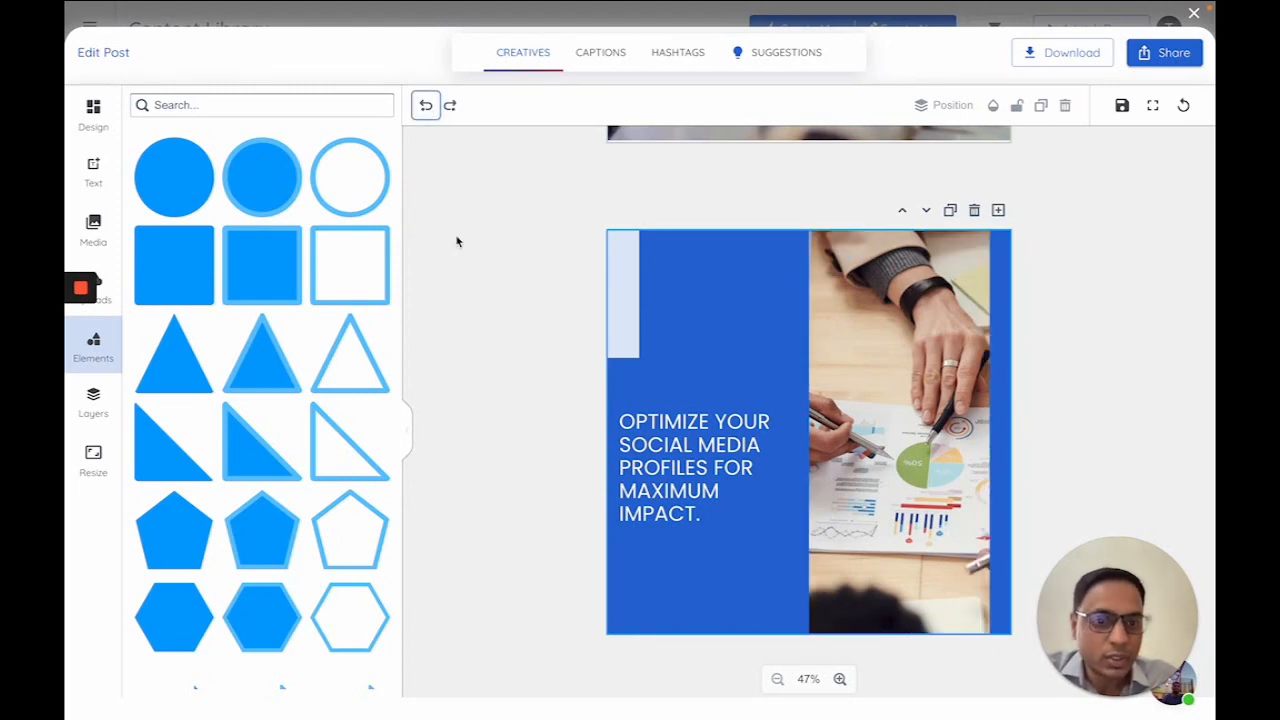
Review the carousel's slides from the cover through the ones that follow the "Optimize your social media profiles" slide.
{"action": "left_click", "coordinate": [540, 342]}
{"action": "scroll", "coordinate": [540, 342], "scroll_direction": "up", "scroll_amount": 4}
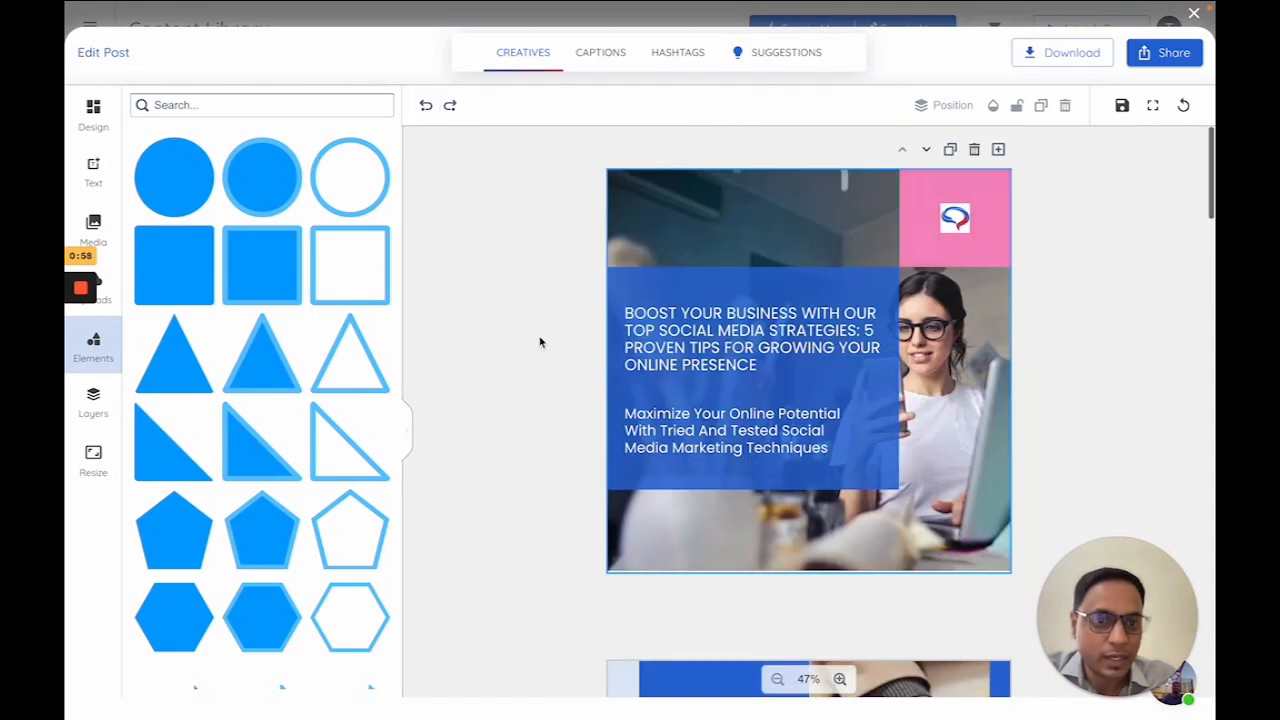
{"action": "scroll", "coordinate": [540, 342], "scroll_direction": "down", "scroll_amount": 5}
{"action": "scroll", "coordinate": [540, 342], "scroll_direction": "down", "scroll_amount": 8}
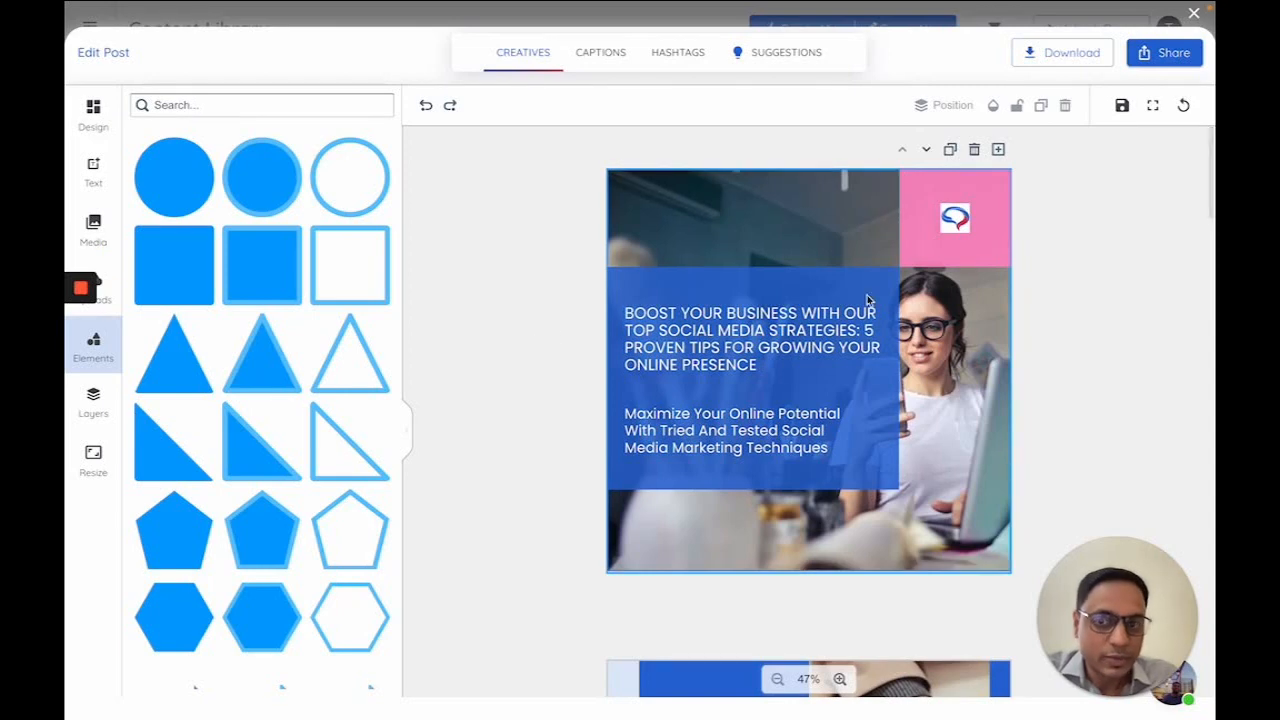
{"action": "scroll", "coordinate": [860, 390], "scroll_direction": "down", "scroll_amount": 5}
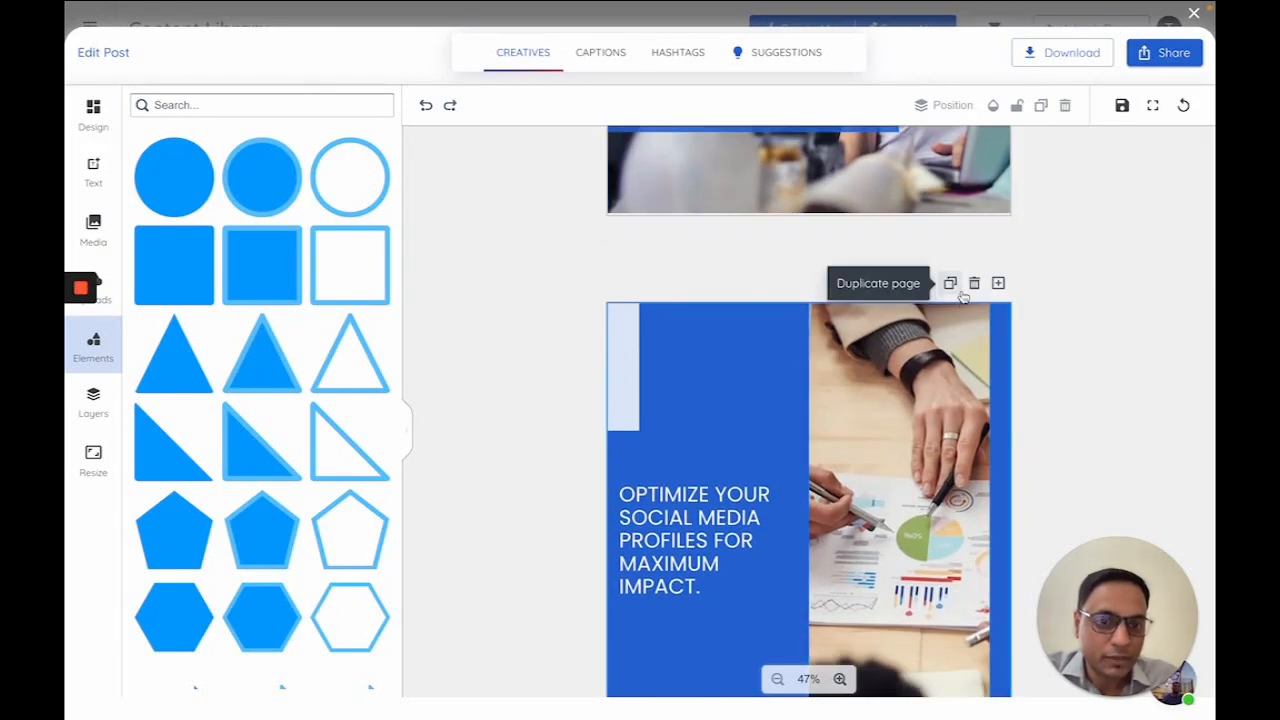
{"action": "scroll", "coordinate": [962, 296], "scroll_direction": "down", "scroll_amount": 1}
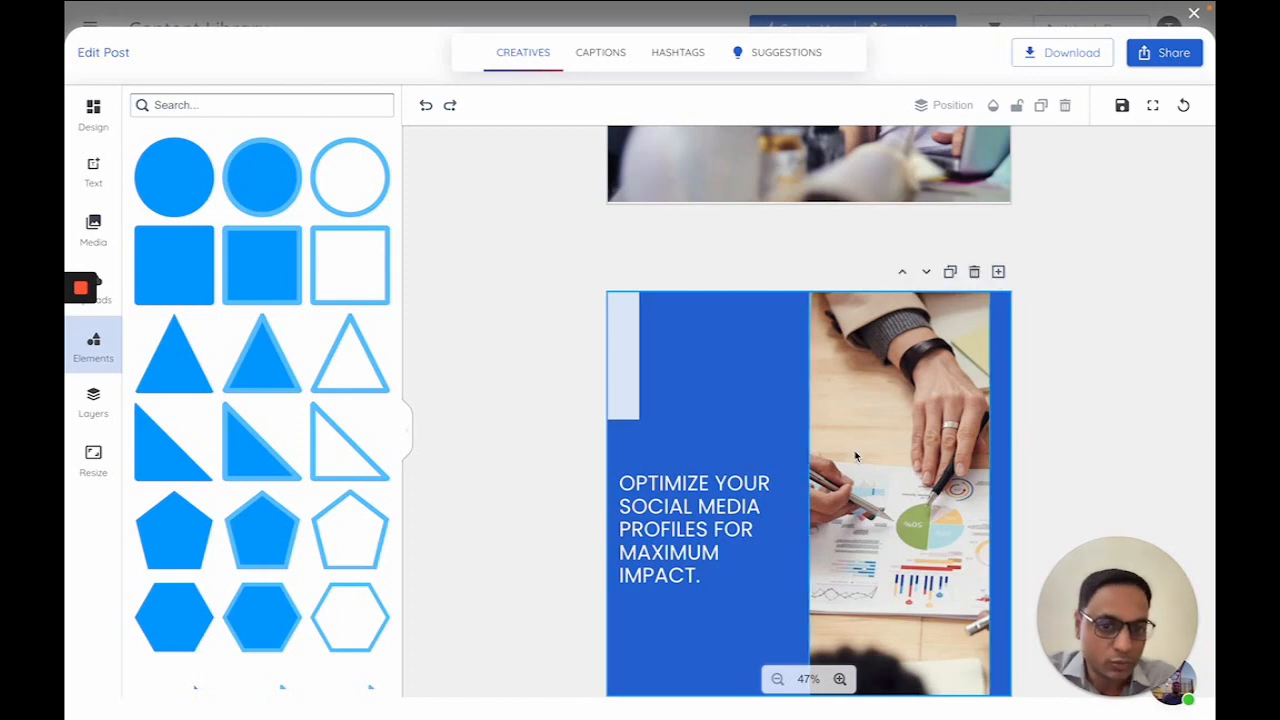
{"action": "scroll", "coordinate": [855, 456], "scroll_direction": "down", "scroll_amount": 3}
{"action": "scroll", "coordinate": [854, 456], "scroll_direction": "down", "scroll_amount": 10}
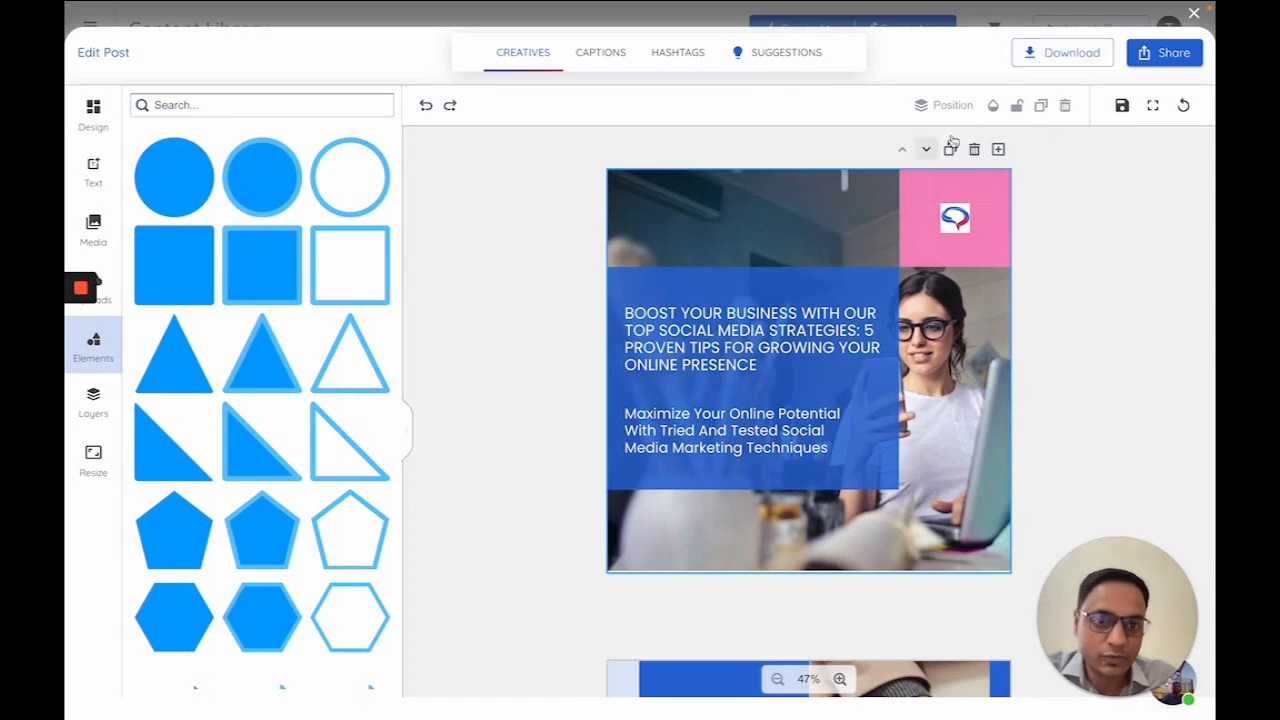
View the carousel's post preview with its publishing platforms and schedule, and close the preview.
{"action": "left_click", "coordinate": [1147, 57]}
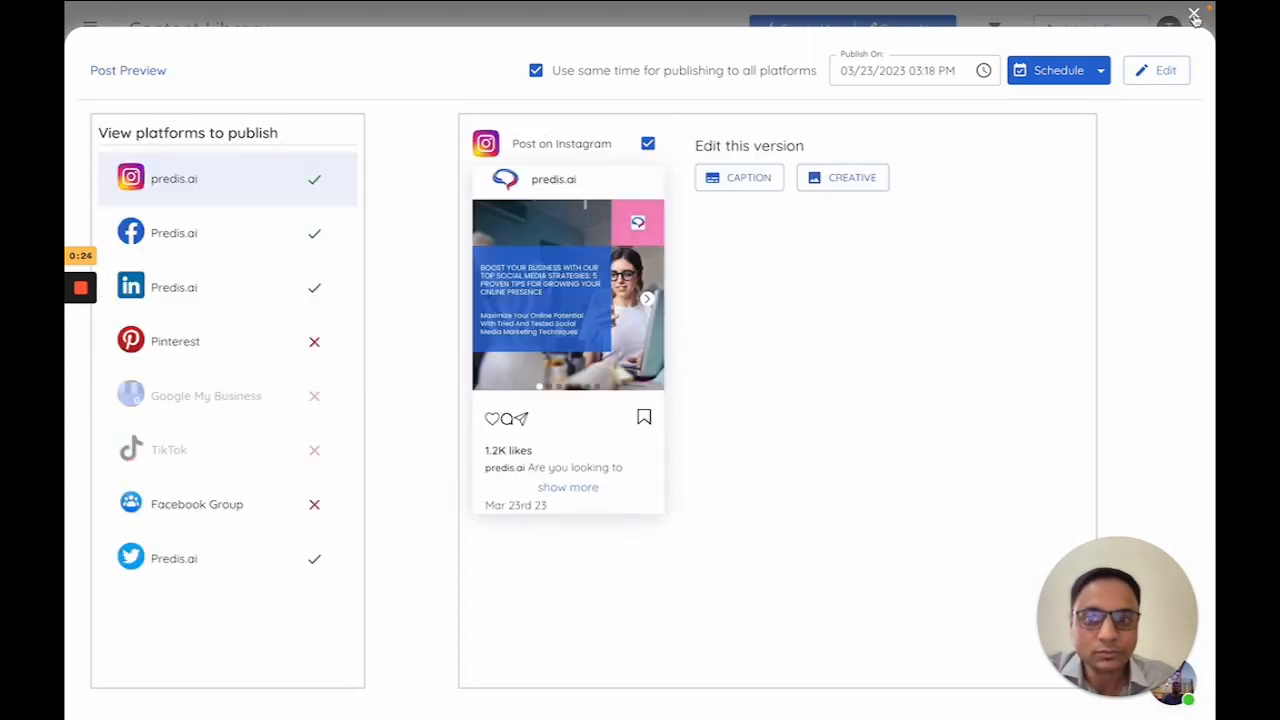
{"action": "left_click", "coordinate": [1194, 14]}
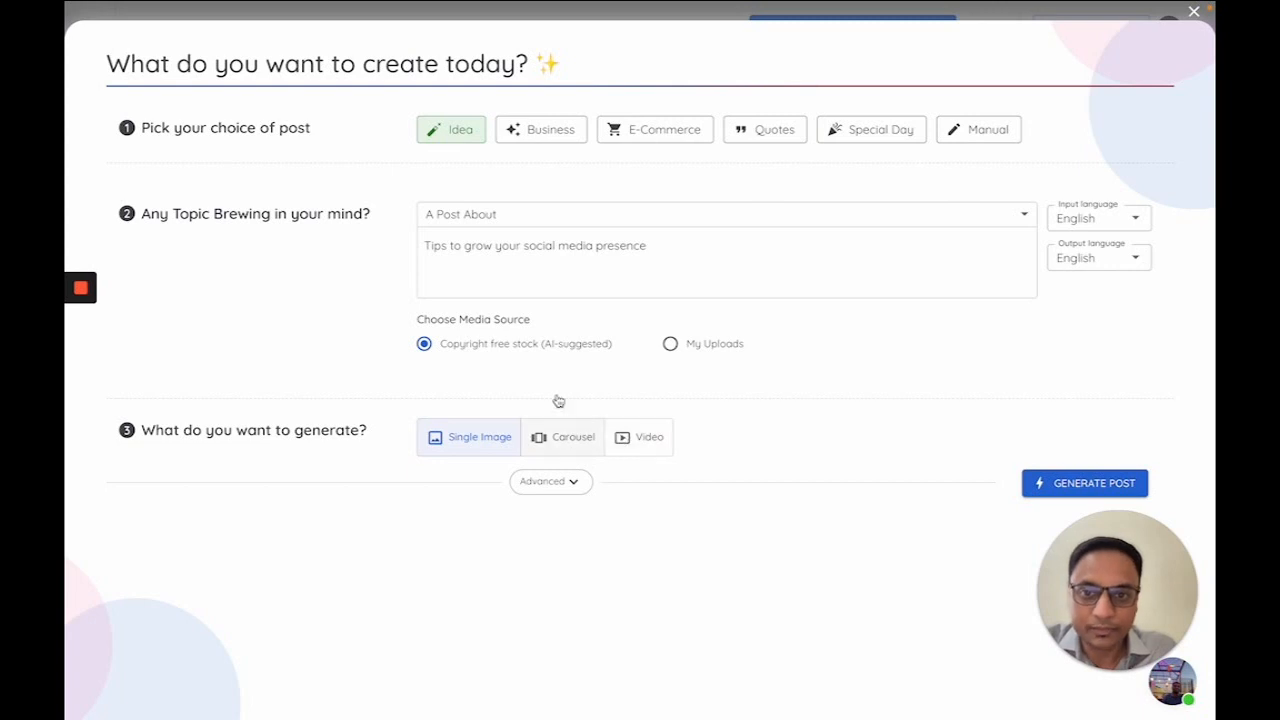
Highlight the topic "Tips to grow your social media presence" and view the available input languages for the idea post.
{"action": "left_click_drag", "start_coordinate": [427, 246], "coordinate": [665, 252]}
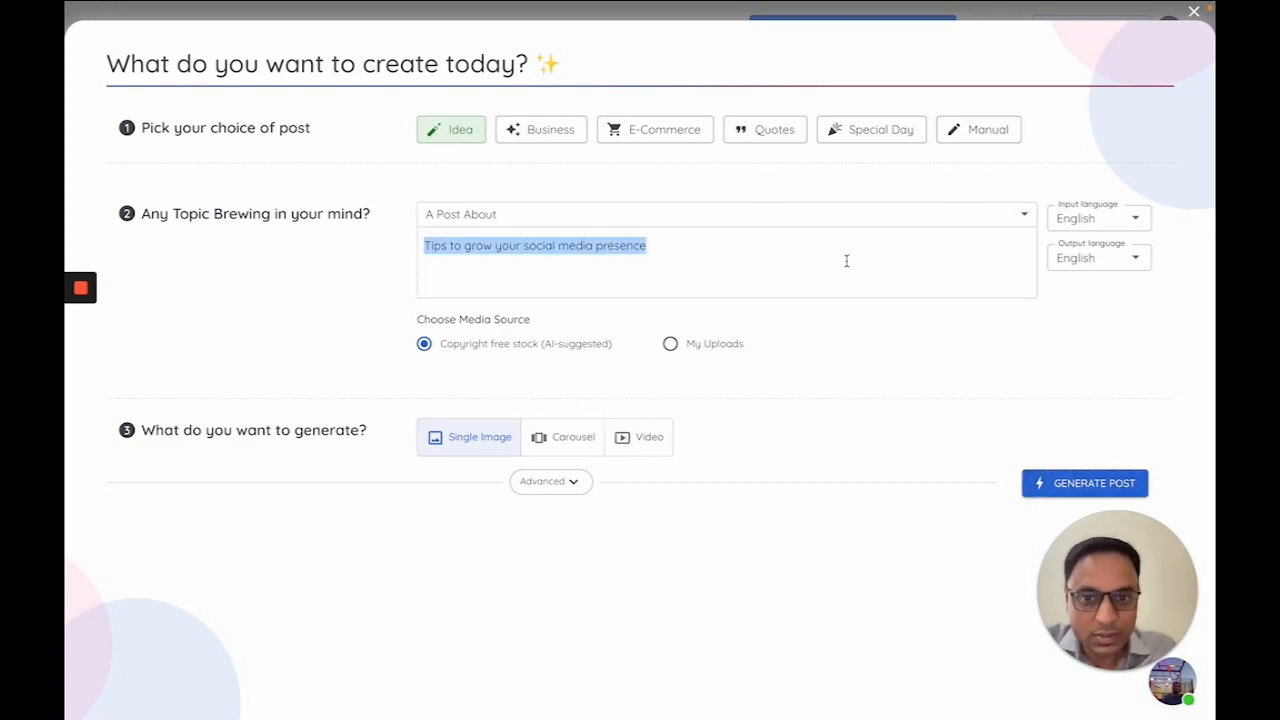
{"action": "left_click", "coordinate": [903, 258]}
{"action": "left_click", "coordinate": [1130, 220]}
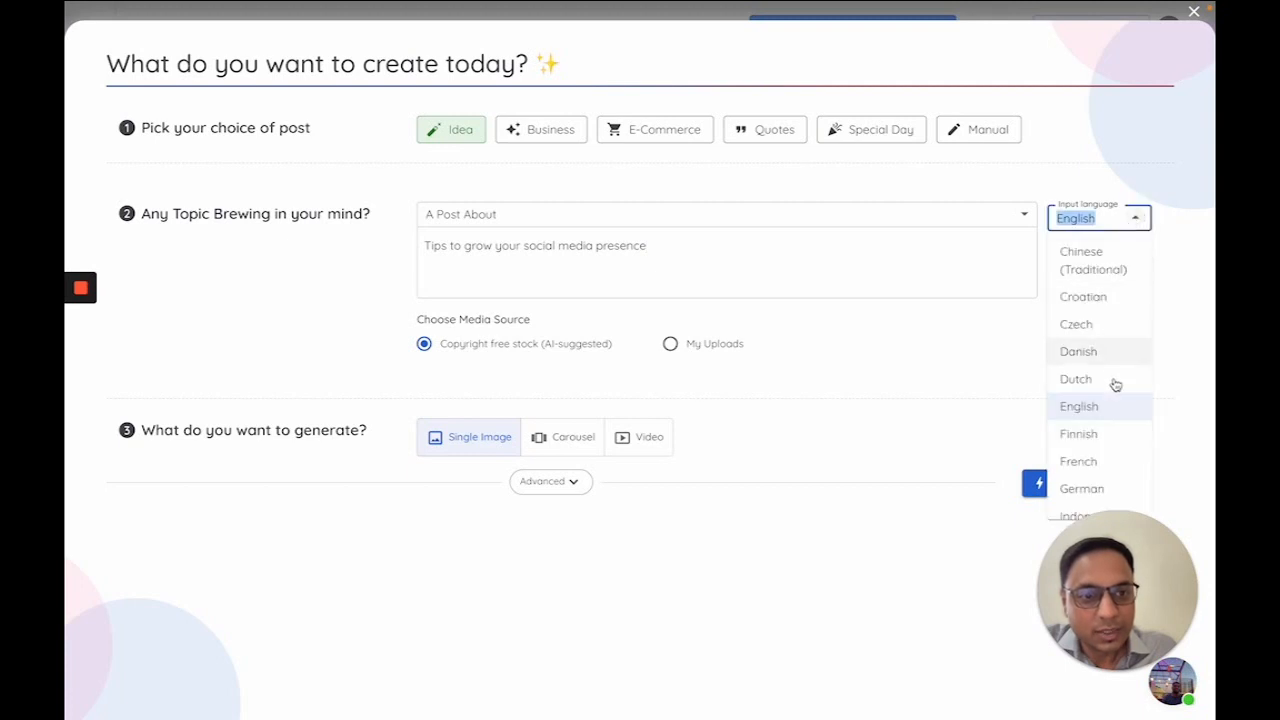
{"action": "left_click", "coordinate": [1186, 298]}
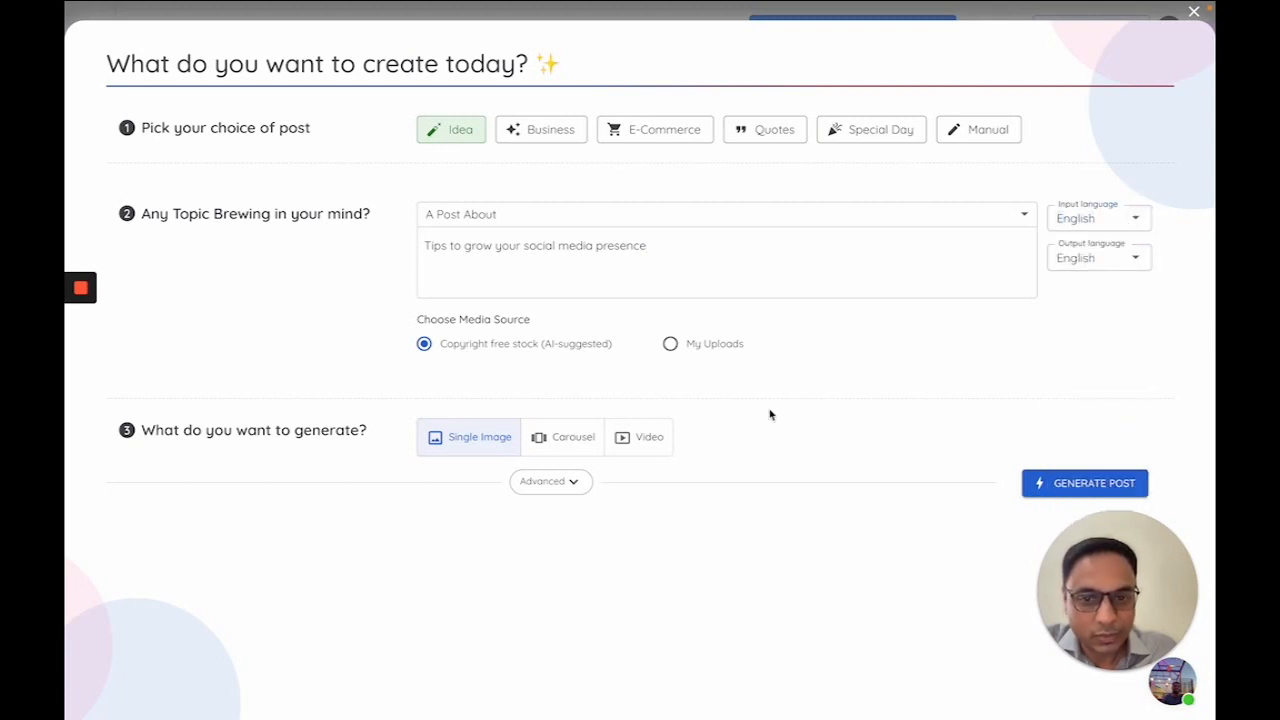
Choose a video of up to 30 seconds as the output and show the advanced style, color palette and tone options.
{"action": "left_click", "coordinate": [643, 444]}
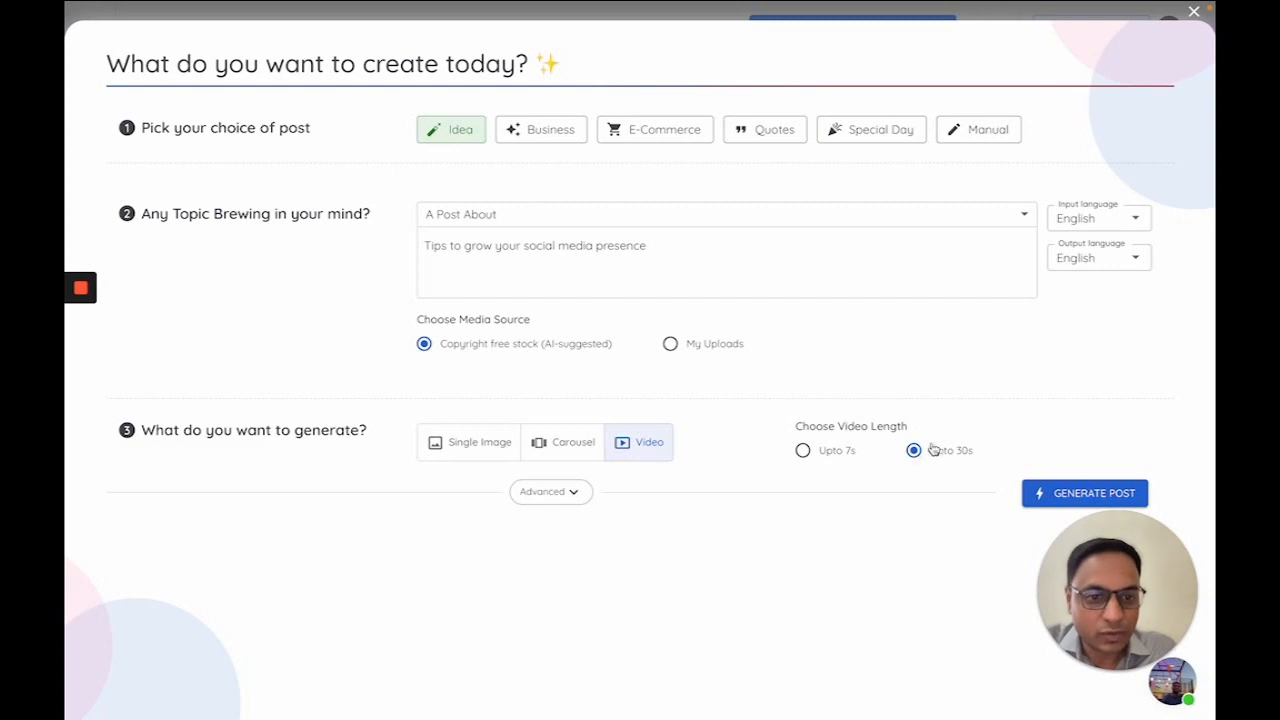
{"action": "left_click", "coordinate": [577, 497]}
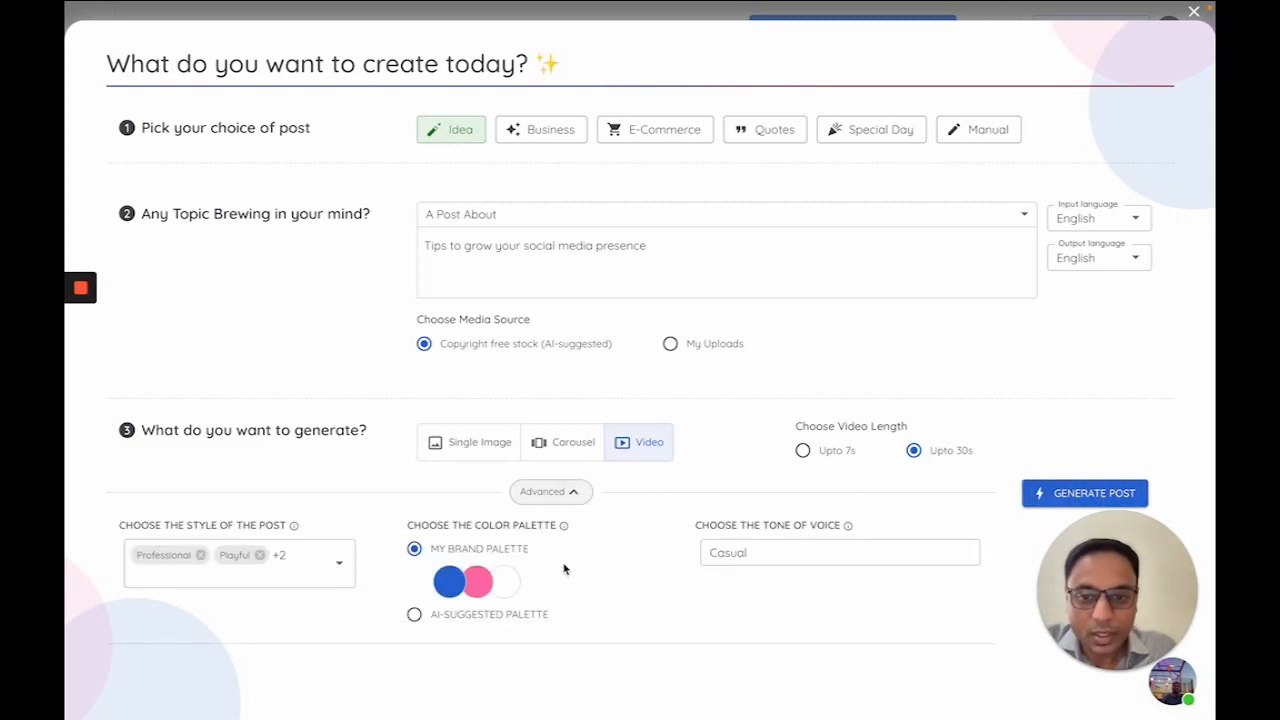
{"action": "mouse_move", "coordinate": [588, 516]}
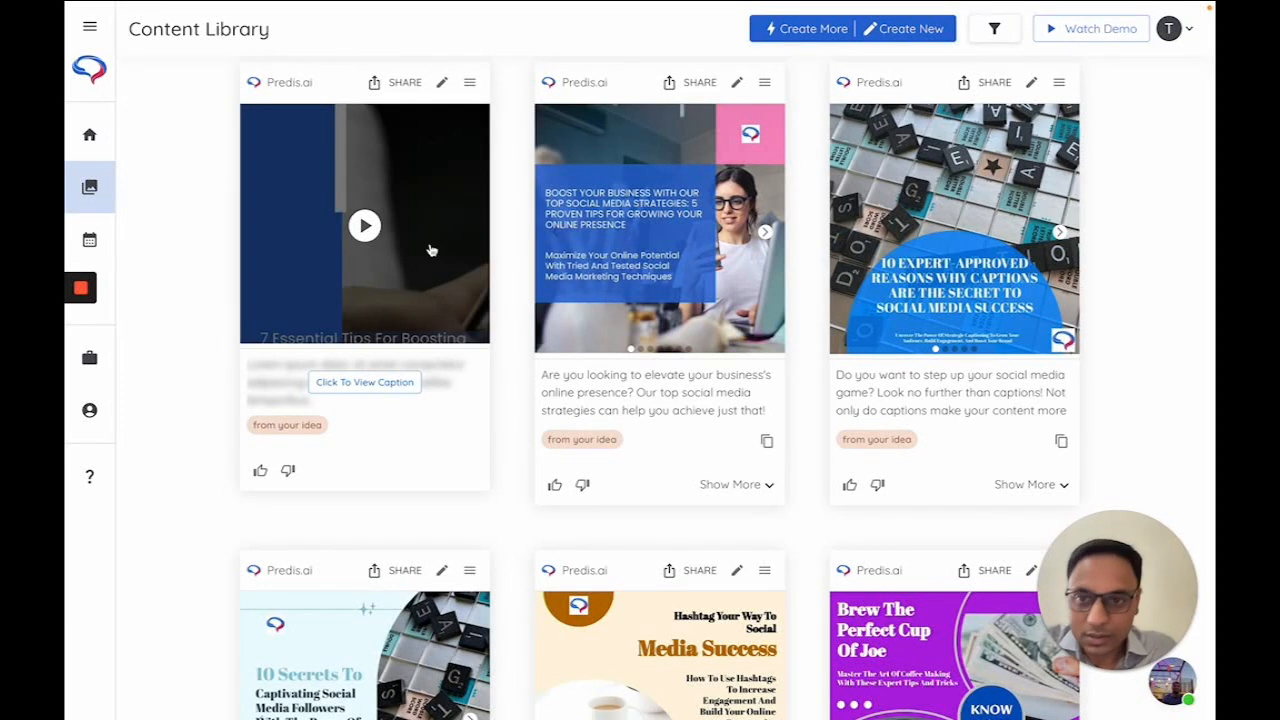
Open the generated "7 Essential Tips" video post in the editor, play it, and close the playback preview.
{"action": "left_click", "coordinate": [366, 226]}
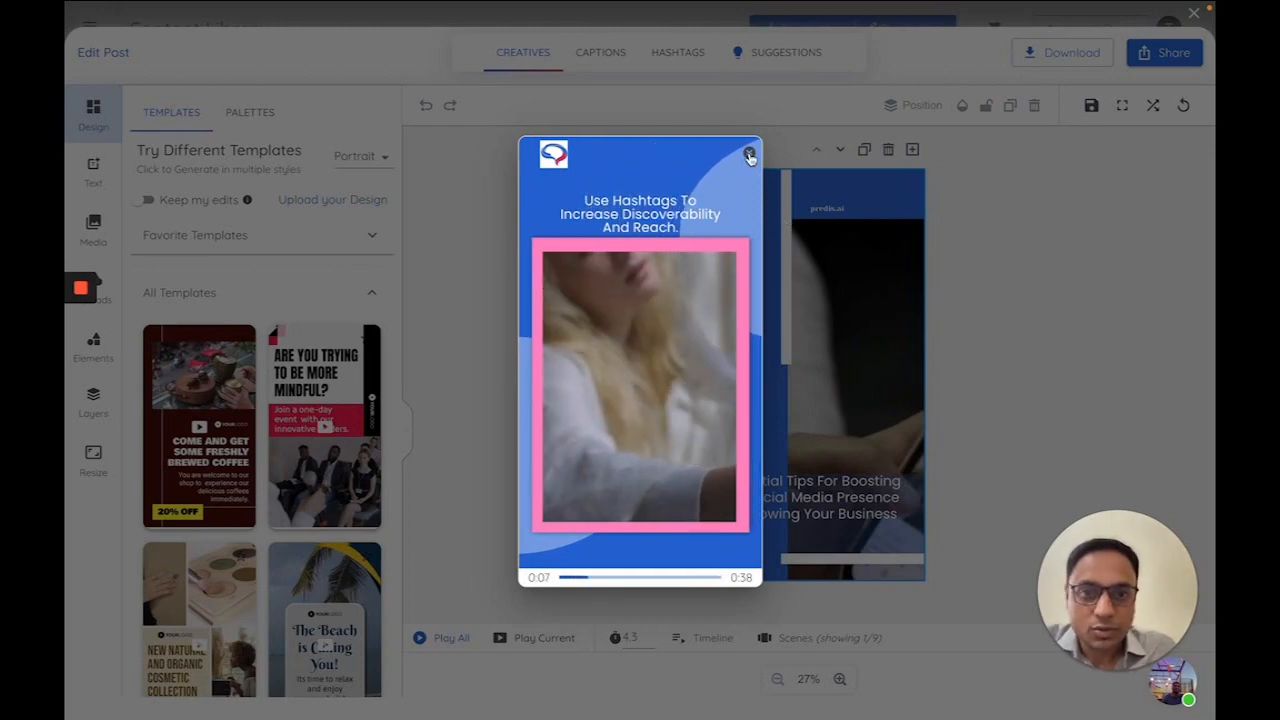
{"action": "left_click", "coordinate": [749, 155]}
Look through the video's scenes, comparing the title scene with the tip scenes on quality content and hashtags.
{"action": "scroll", "coordinate": [656, 320], "scroll_direction": "down", "scroll_amount": 3}
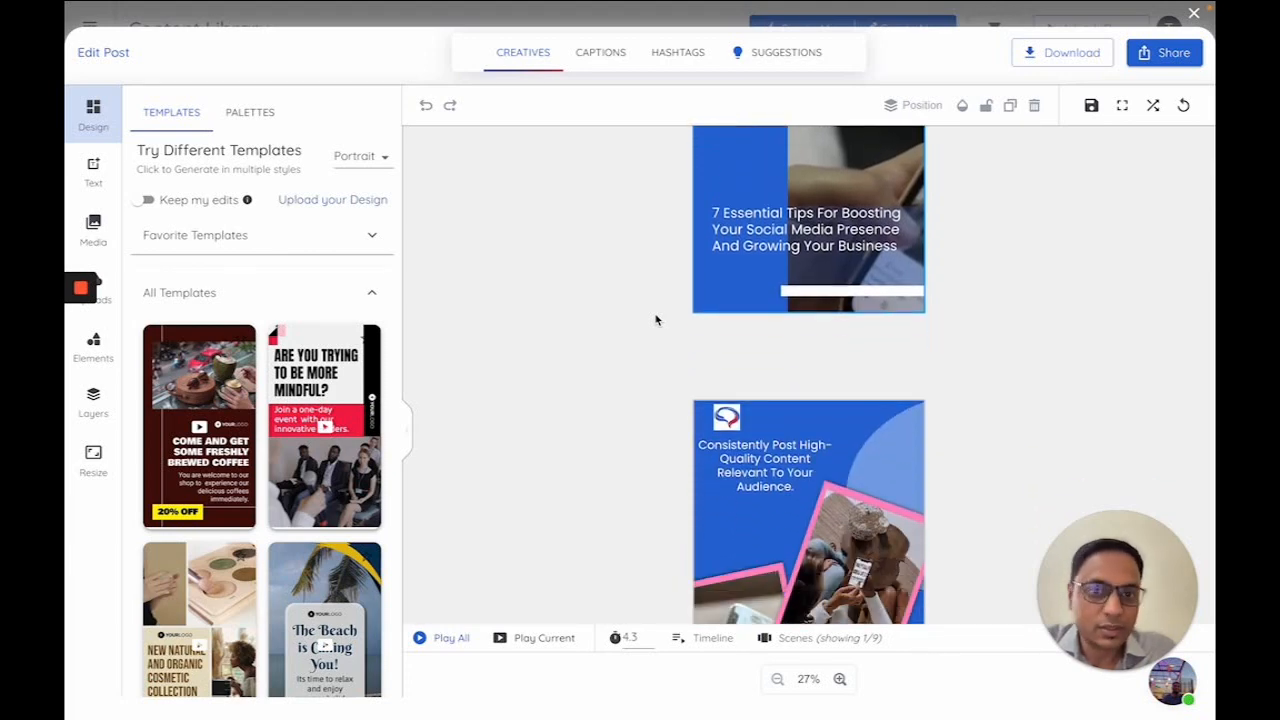
{"action": "scroll", "coordinate": [656, 320], "scroll_direction": "down", "scroll_amount": 1}
{"action": "scroll", "coordinate": [656, 320], "scroll_direction": "up", "scroll_amount": 3}
{"action": "scroll", "coordinate": [656, 320], "scroll_direction": "down", "scroll_amount": 1}
{"action": "scroll", "coordinate": [656, 320], "scroll_direction": "down", "scroll_amount": 8}
{"action": "scroll", "coordinate": [656, 320], "scroll_direction": "down", "scroll_amount": 4}
{"action": "scroll", "coordinate": [656, 320], "scroll_direction": "up", "scroll_amount": 10}
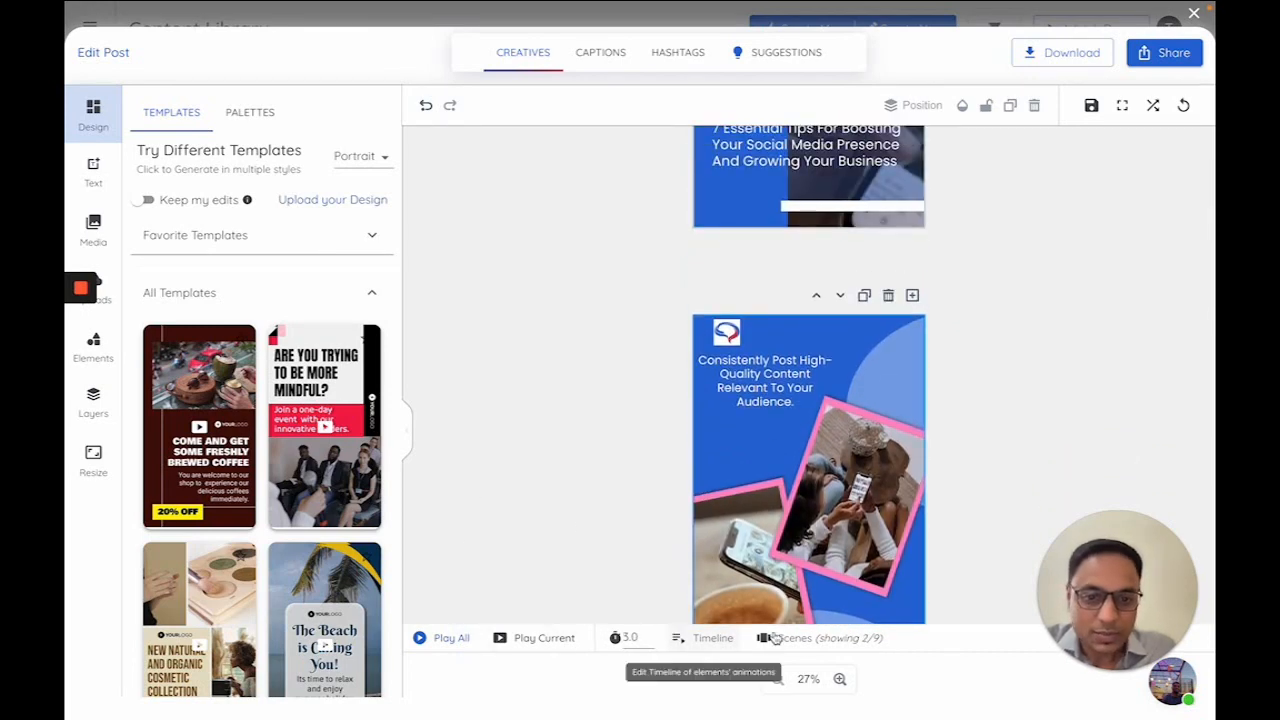
{"action": "scroll", "coordinate": [802, 442], "scroll_direction": "up", "scroll_amount": 4}
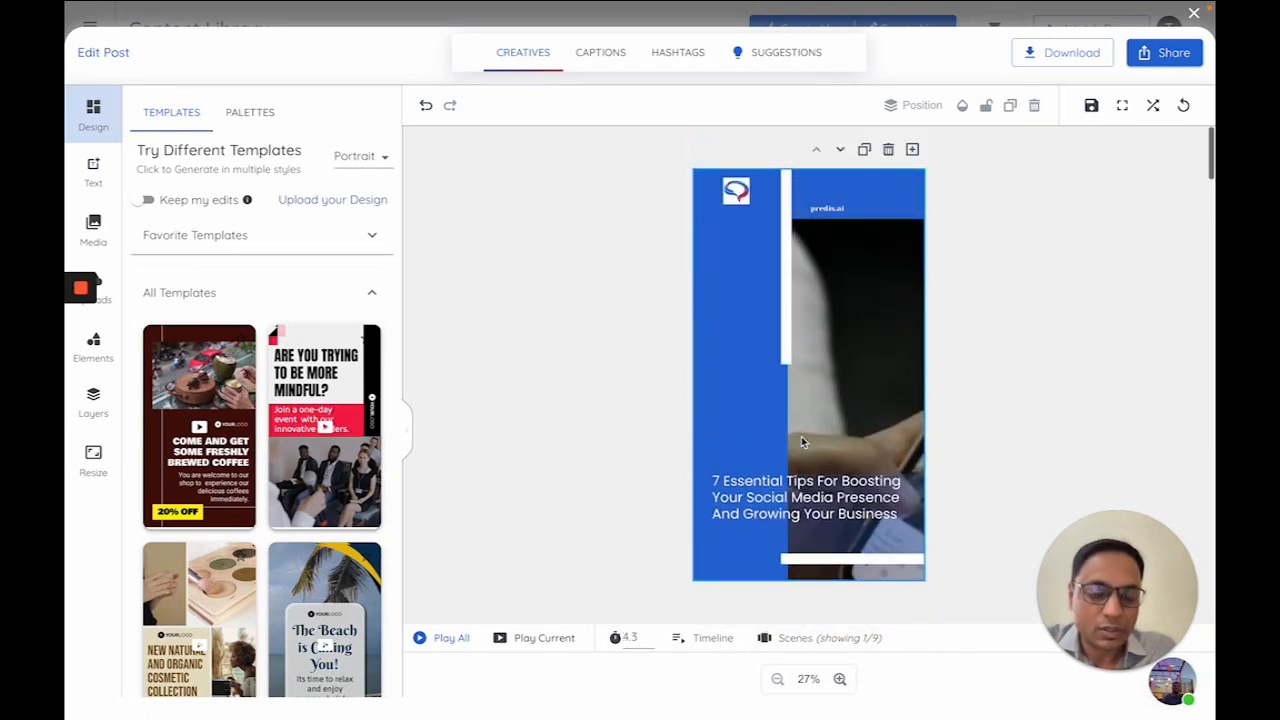
{"action": "scroll", "coordinate": [802, 442], "scroll_direction": "down", "scroll_amount": 3}
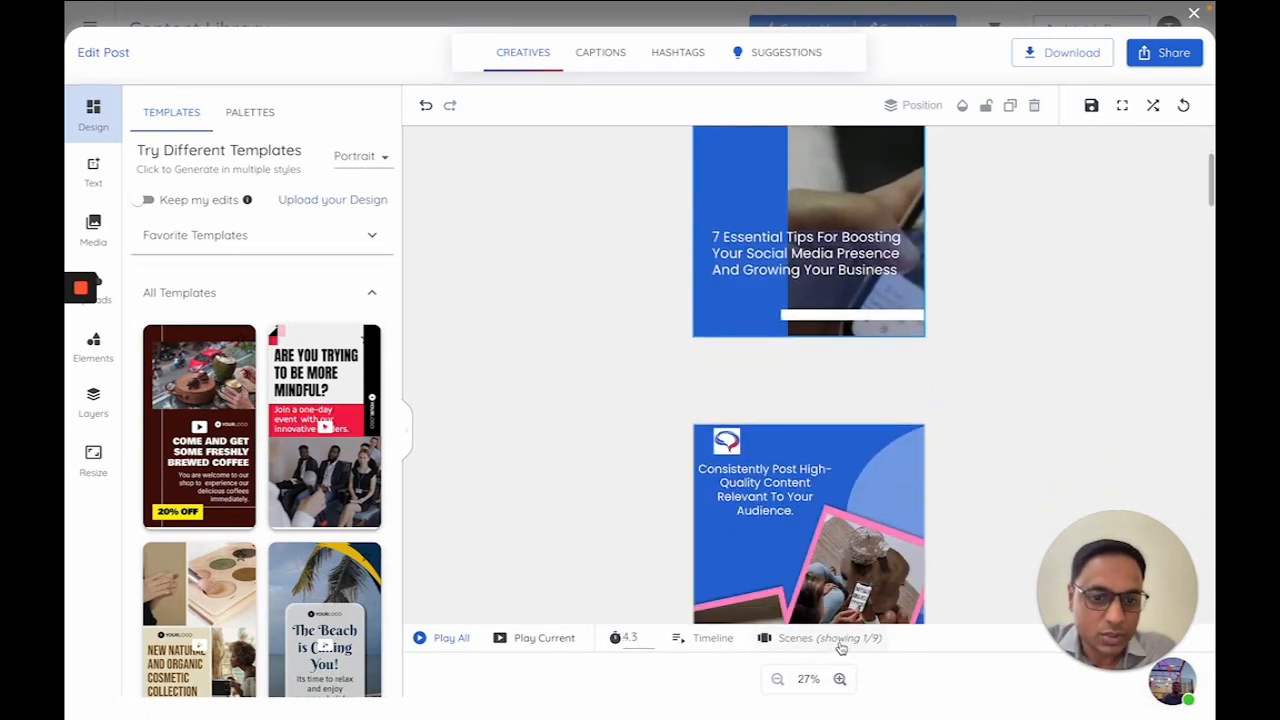
{"action": "scroll", "coordinate": [830, 528], "scroll_direction": "down", "scroll_amount": 3}
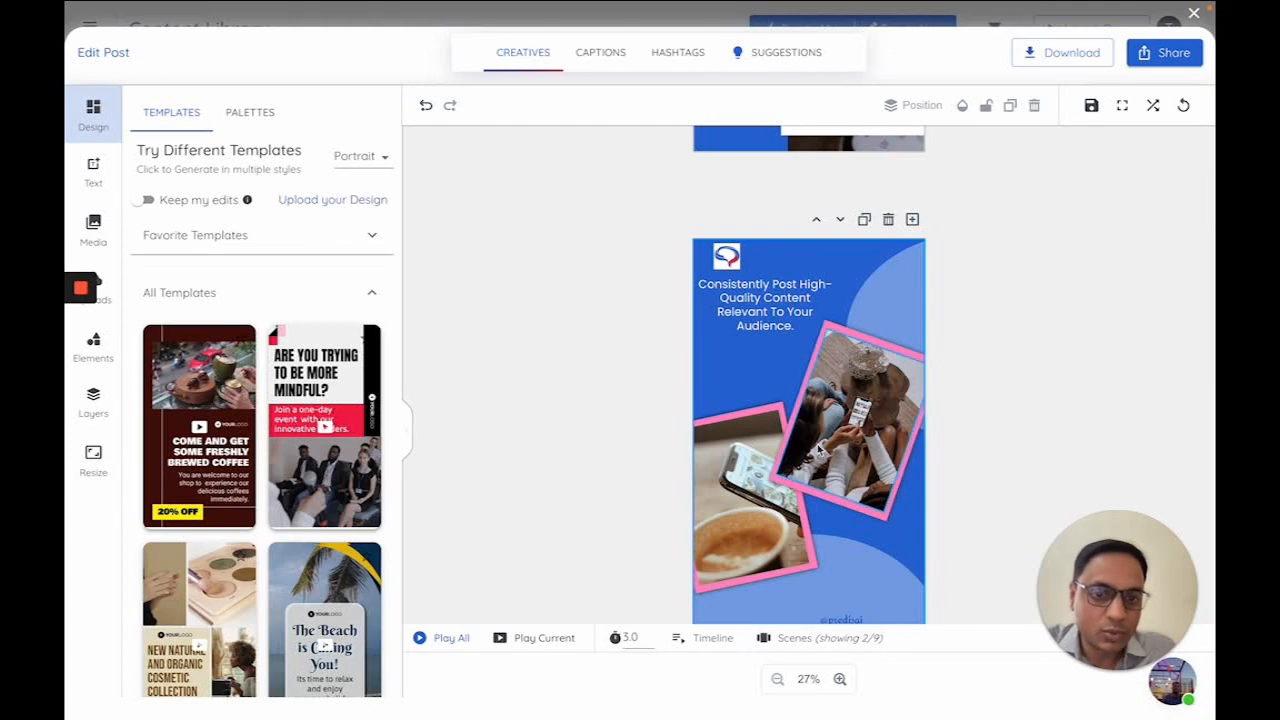
{"action": "scroll", "coordinate": [818, 450], "scroll_direction": "down", "scroll_amount": 3}
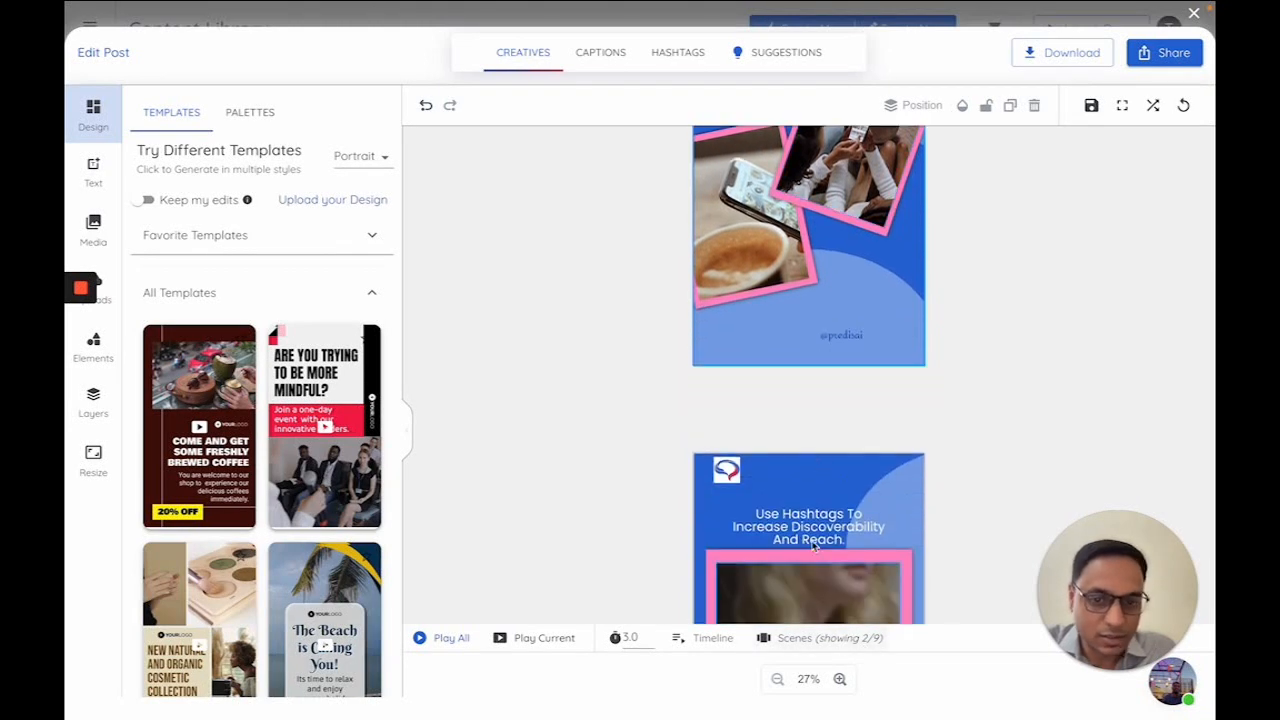
{"action": "scroll", "coordinate": [815, 544], "scroll_direction": "up", "scroll_amount": 6}
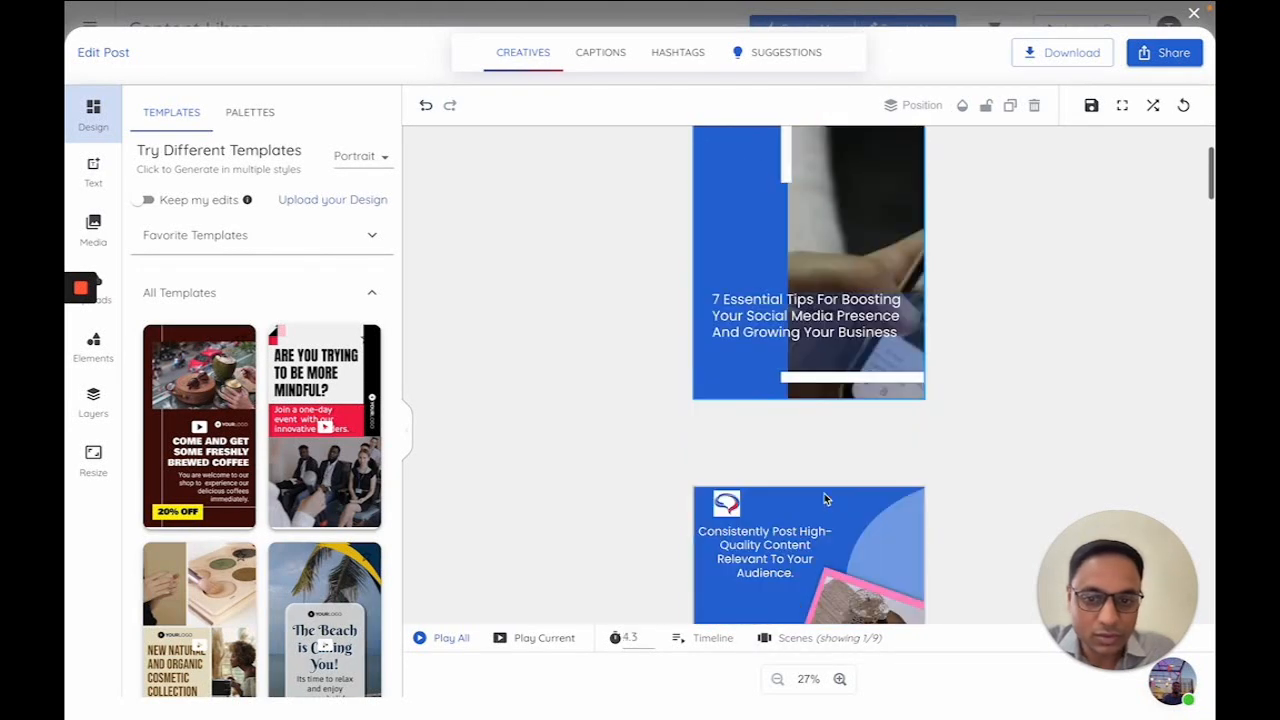
Examine the title scene's element timeline, selecting the background shape and the video in it, and close the timeline.
{"action": "left_click", "coordinate": [712, 637]}
{"action": "scroll", "coordinate": [735, 303], "scroll_direction": "up", "scroll_amount": 1}
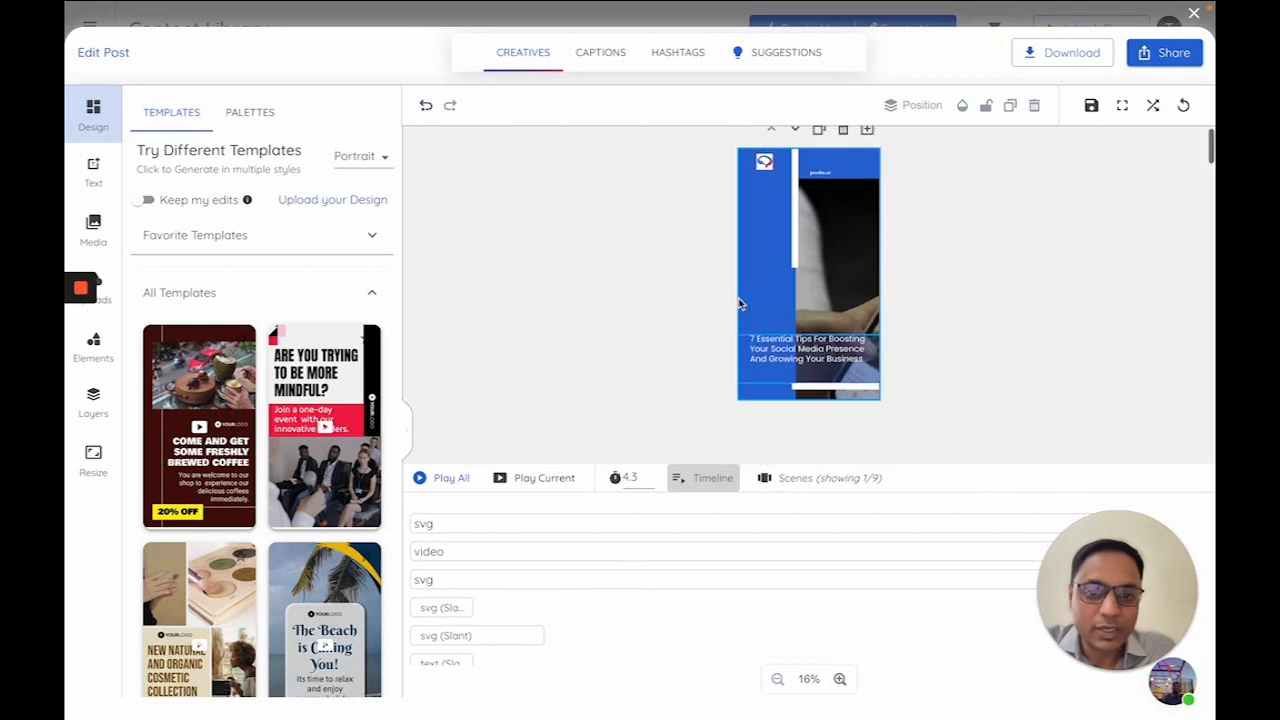
{"action": "scroll", "coordinate": [575, 625], "scroll_direction": "down", "scroll_amount": 5}
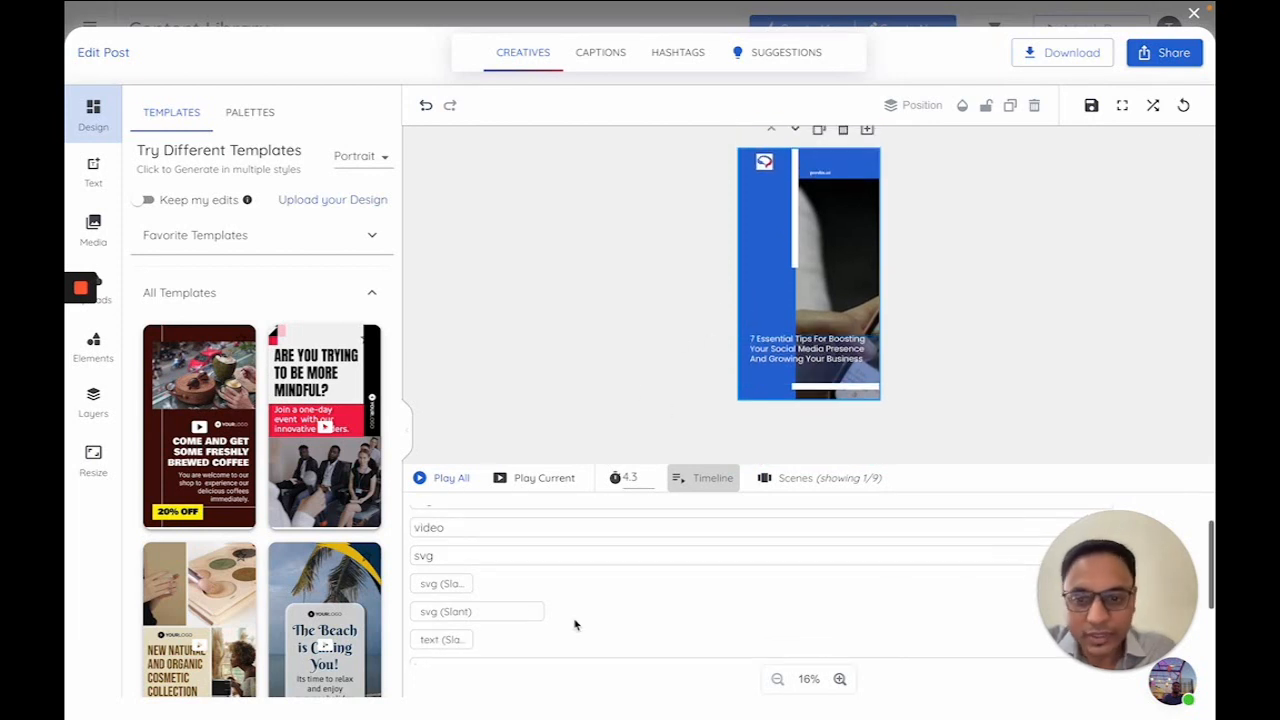
{"action": "scroll", "coordinate": [575, 625], "scroll_direction": "up", "scroll_amount": 5}
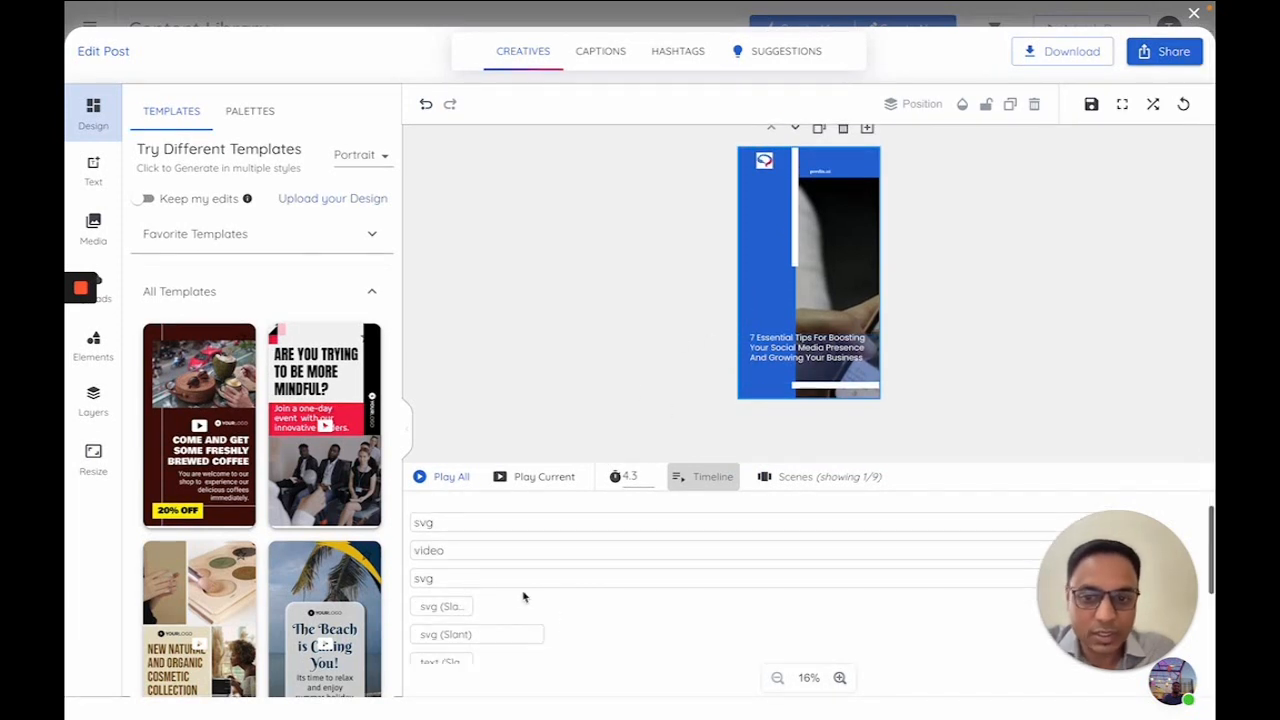
{"action": "left_click", "coordinate": [564, 525]}
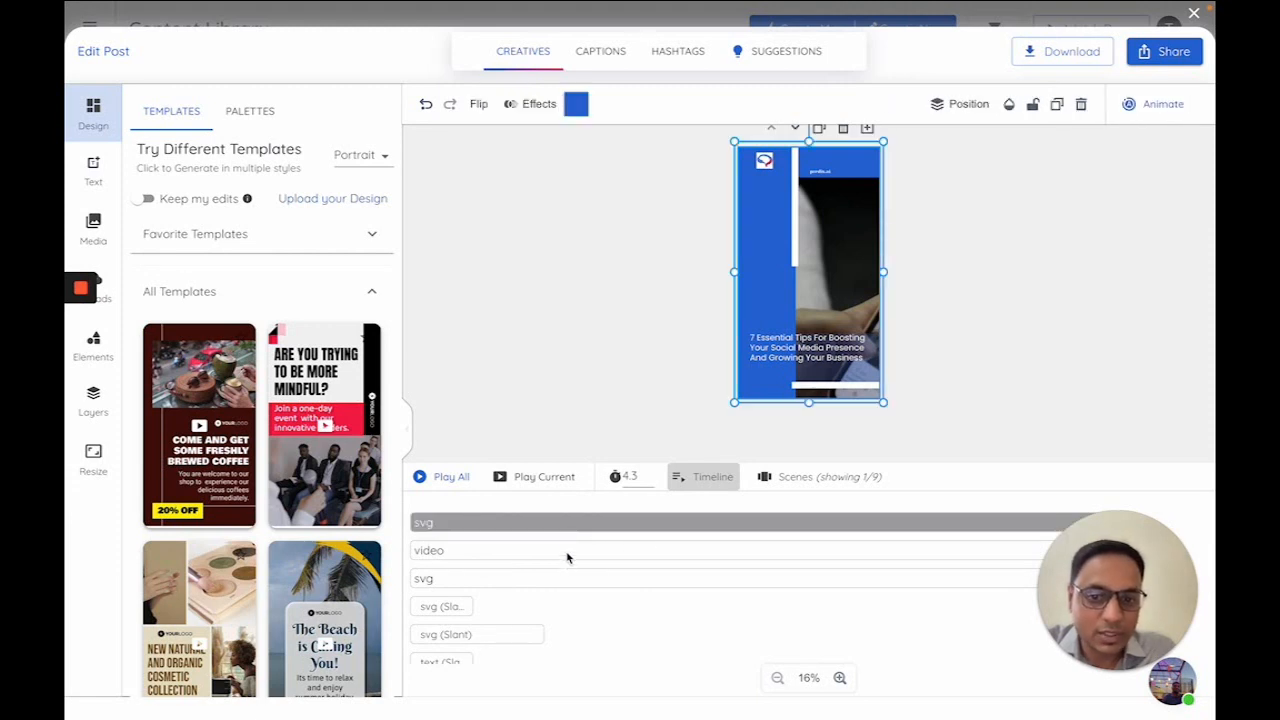
{"action": "left_click", "coordinate": [567, 552]}
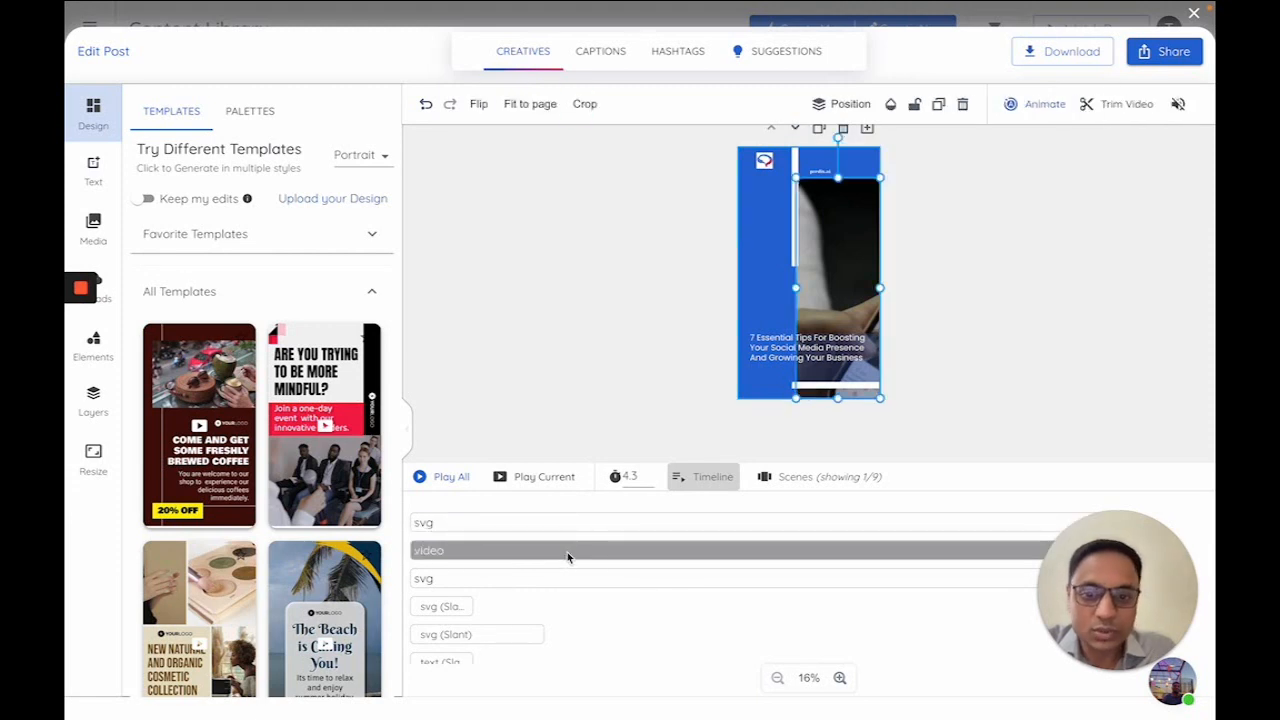
{"action": "left_click", "coordinate": [694, 484]}
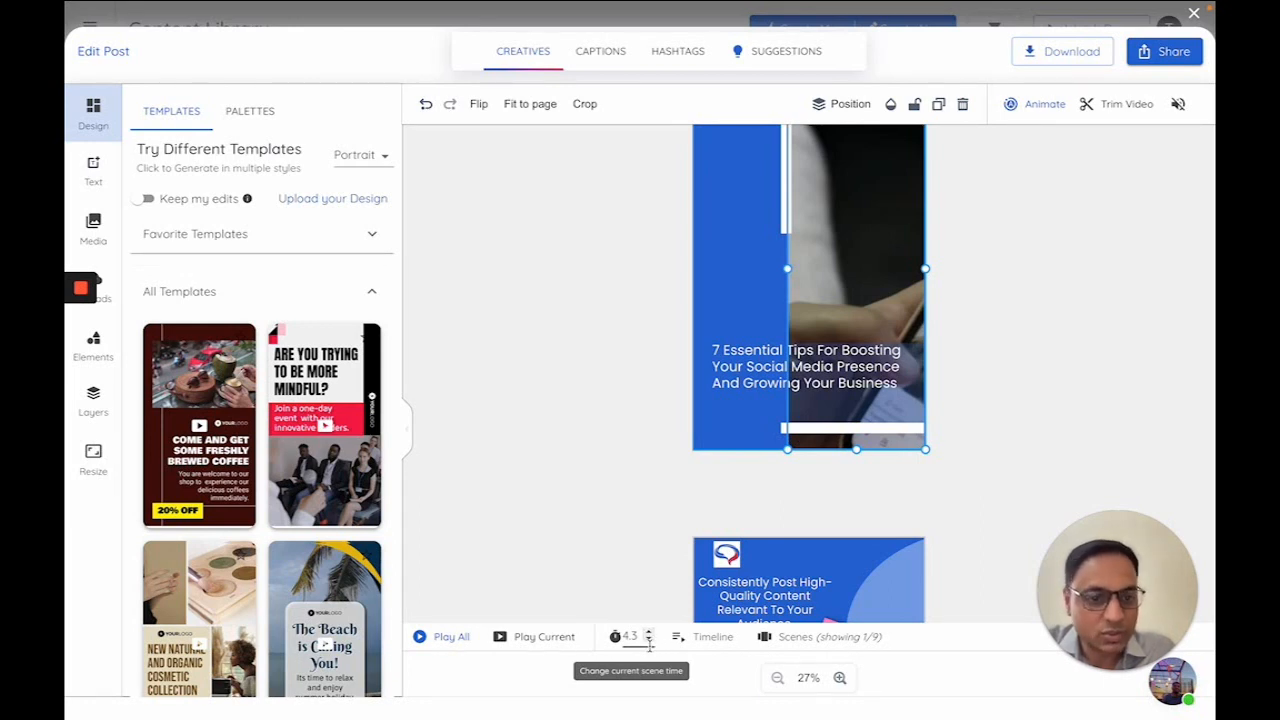
{"action": "scroll", "coordinate": [633, 515], "scroll_direction": "up", "scroll_amount": 3}
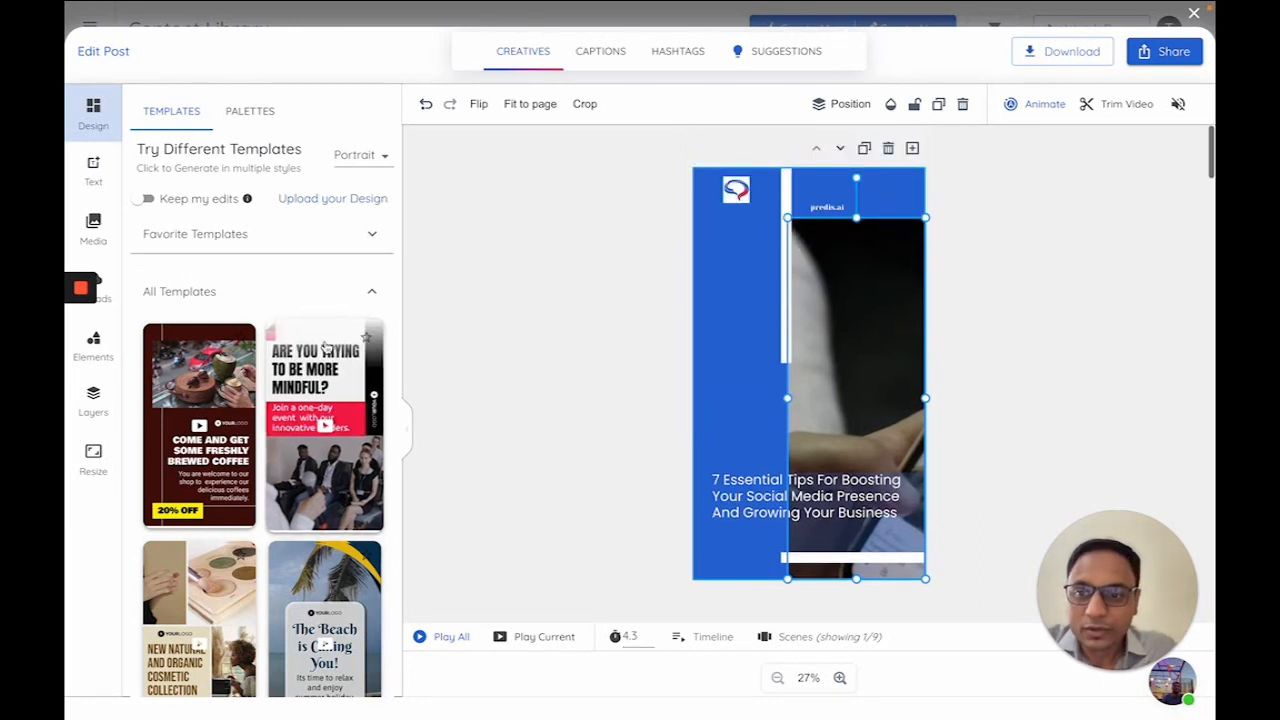
{"action": "left_click", "coordinate": [963, 260]}
Apply the portrait template "The Beach is Calling You!" to the video and review the restyled scenes.
{"action": "scroll", "coordinate": [800, 345], "scroll_direction": "down", "scroll_amount": 5}
{"action": "scroll", "coordinate": [800, 345], "scroll_direction": "down", "scroll_amount": 2}
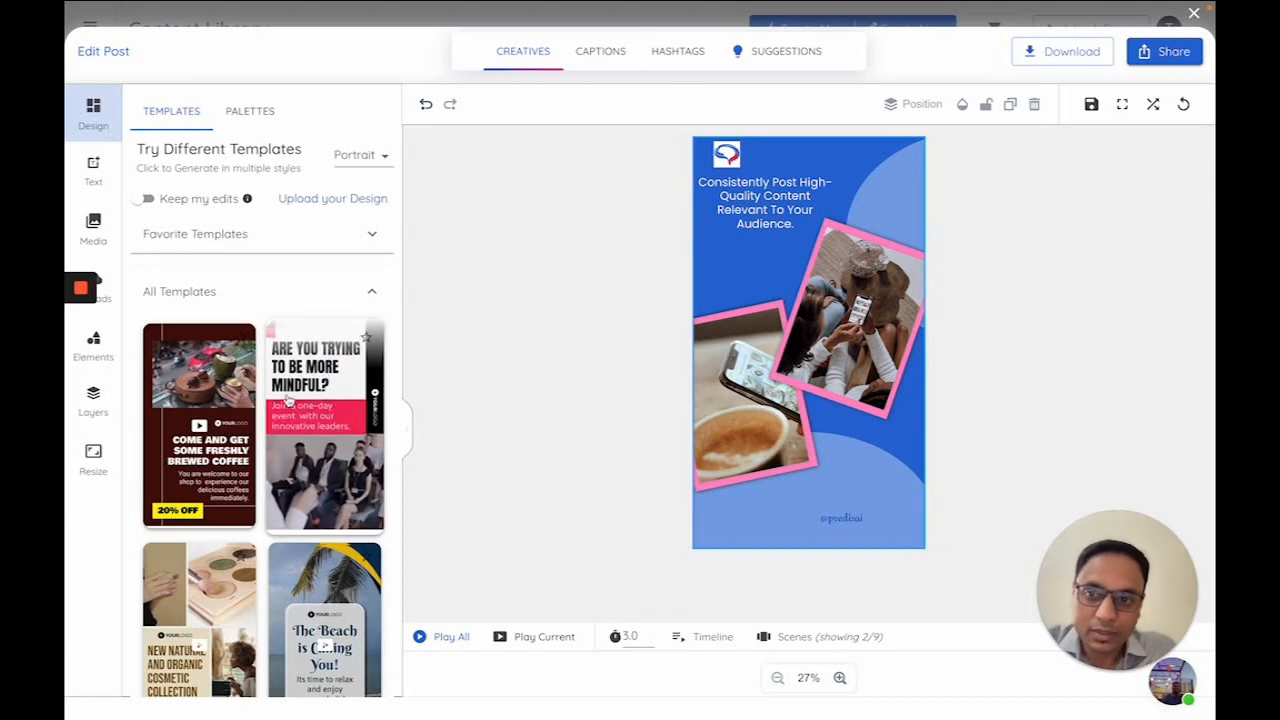
{"action": "scroll", "coordinate": [288, 400], "scroll_direction": "down", "scroll_amount": 4}
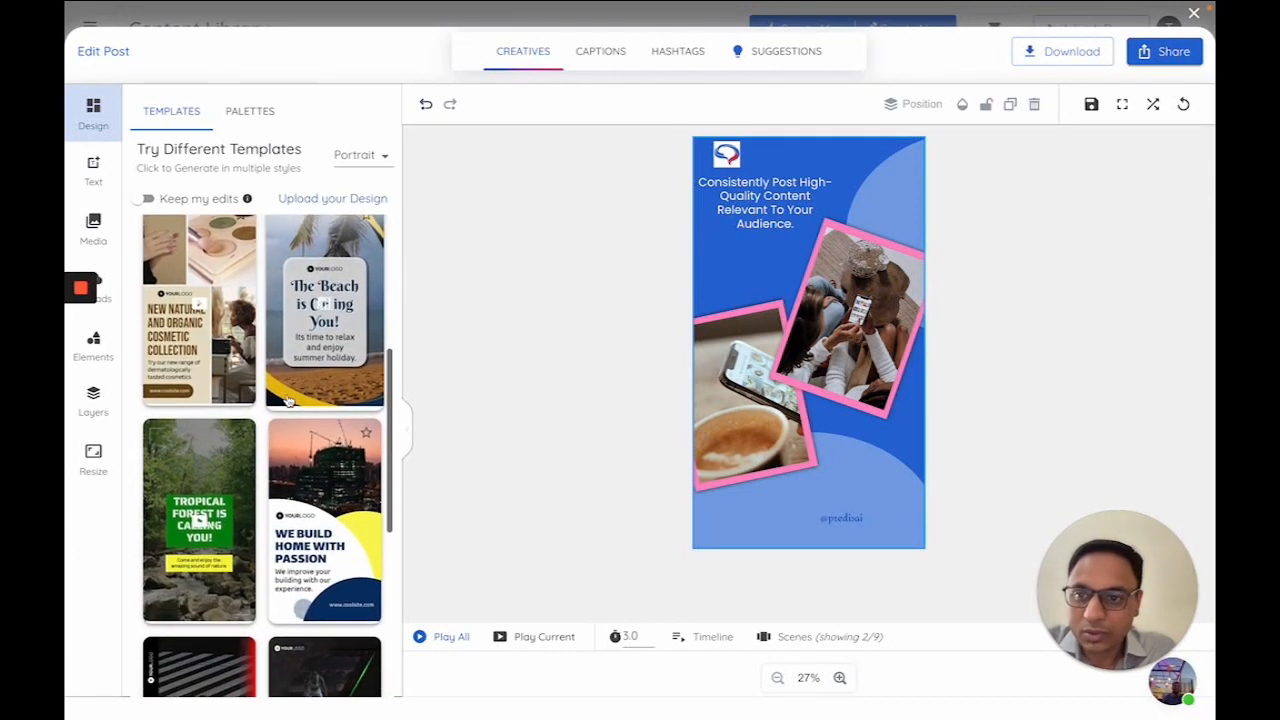
{"action": "left_click", "coordinate": [321, 334]}
{"action": "scroll", "coordinate": [328, 315], "scroll_direction": "up", "scroll_amount": 1}
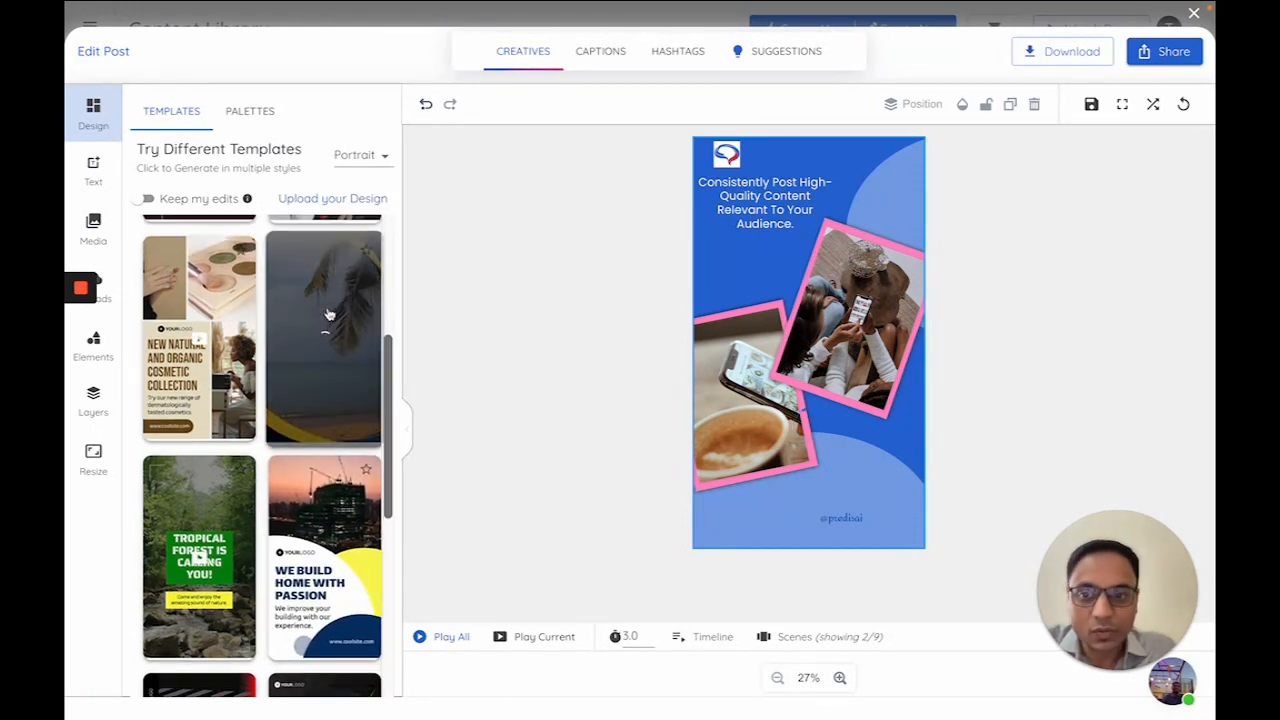
{"action": "scroll", "coordinate": [676, 284], "scroll_direction": "up", "scroll_amount": 1}
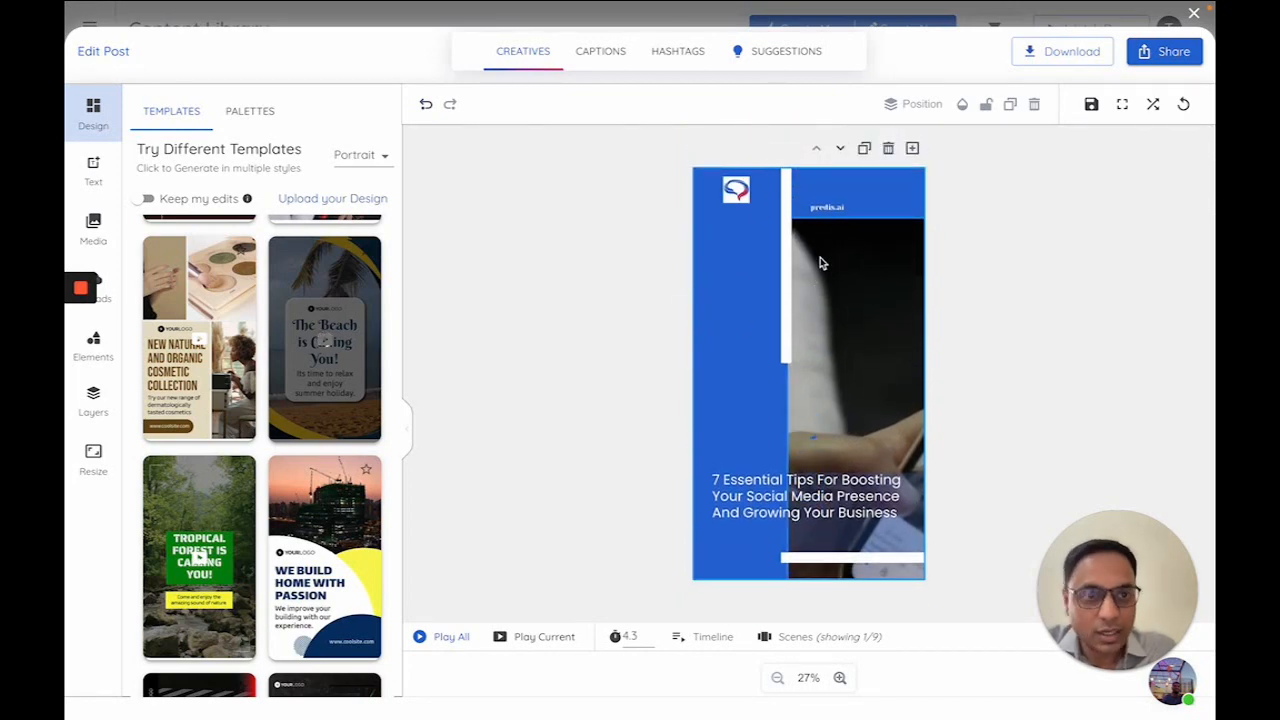
{"action": "scroll", "coordinate": [998, 361], "scroll_direction": "down", "scroll_amount": 1}
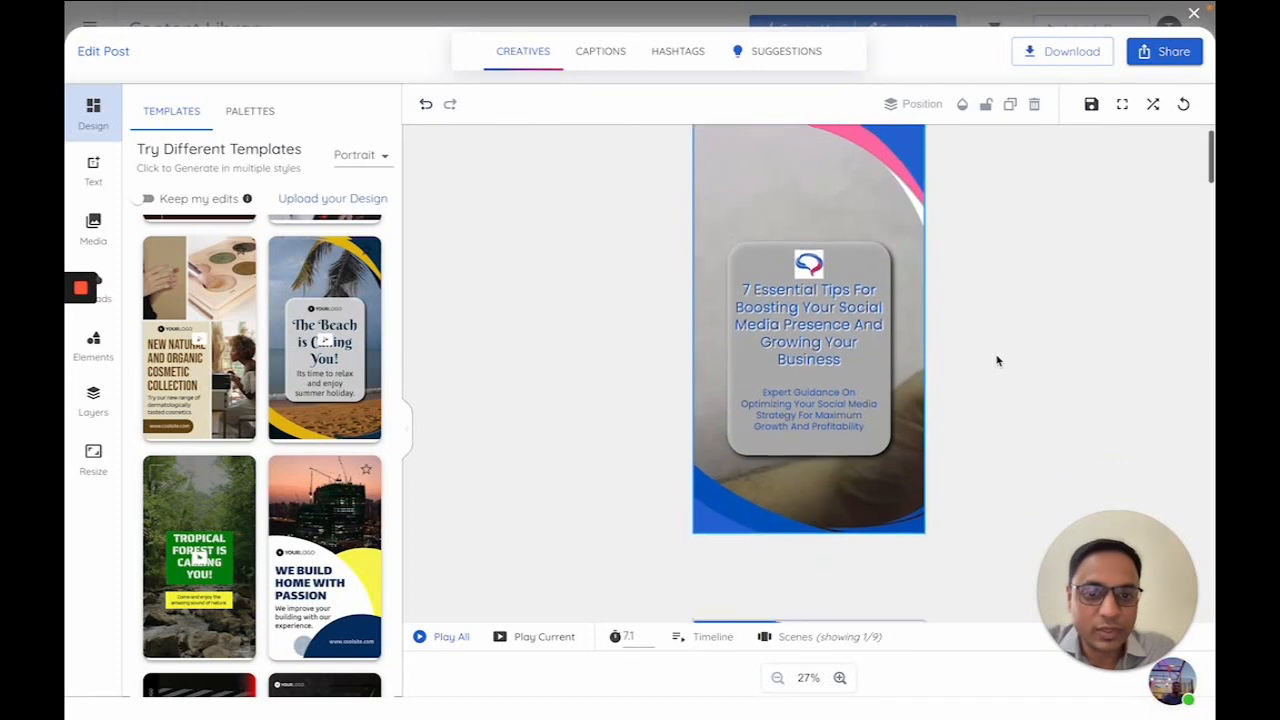
{"action": "scroll", "coordinate": [998, 361], "scroll_direction": "down", "scroll_amount": 5}
{"action": "scroll", "coordinate": [998, 361], "scroll_direction": "down", "scroll_amount": 5}
{"action": "scroll", "coordinate": [997, 361], "scroll_direction": "down", "scroll_amount": 2}
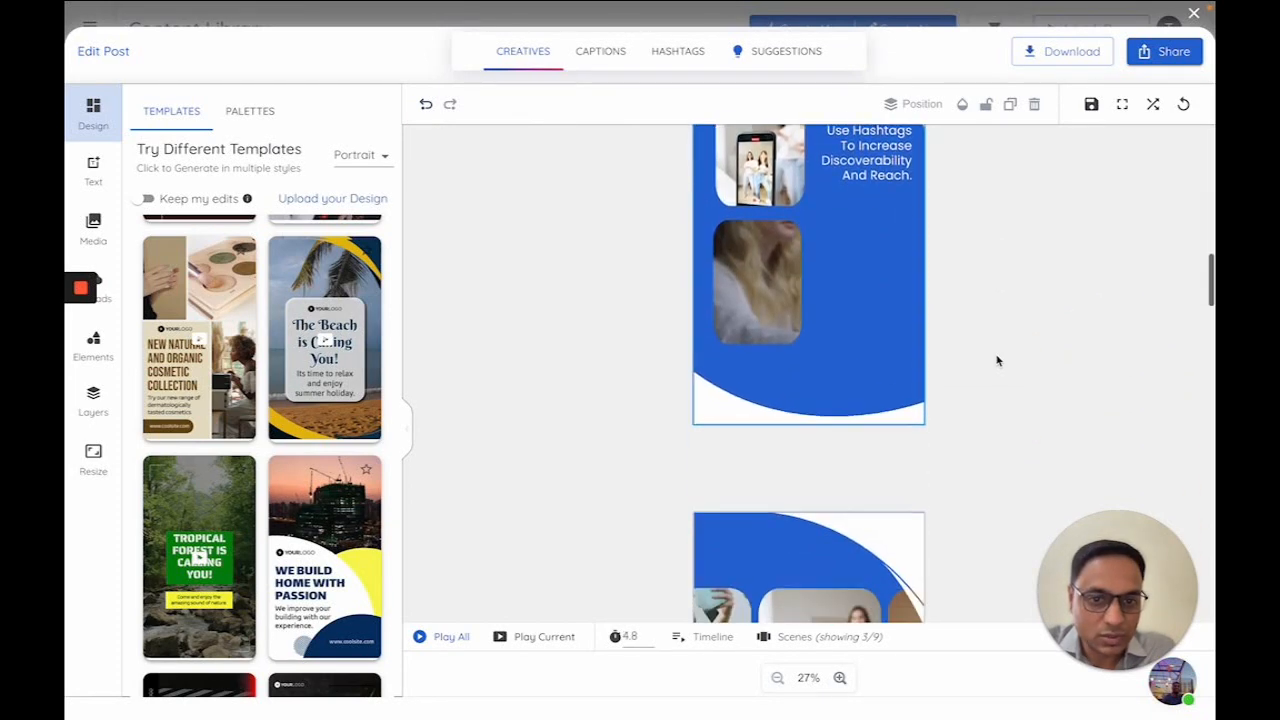
{"action": "scroll", "coordinate": [997, 361], "scroll_direction": "up", "scroll_amount": 12}
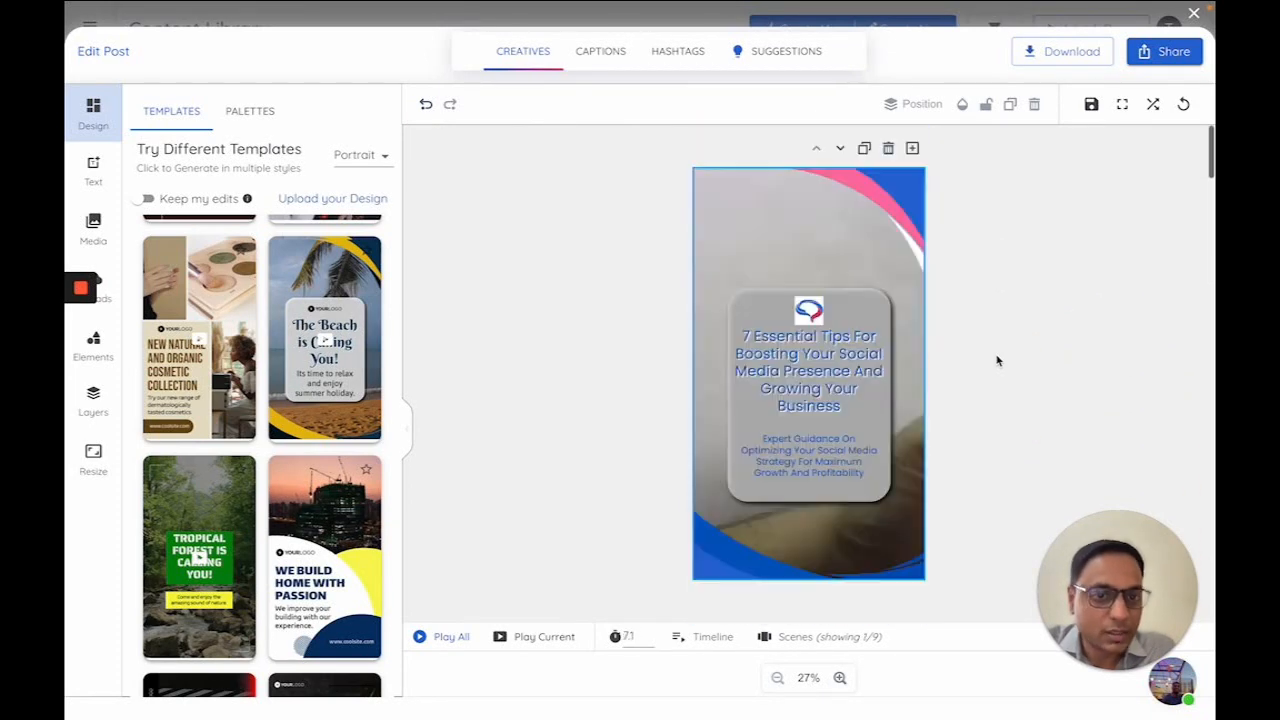
Preview the title scene and review the entry, emphasis and exit animation options for its background video.
{"action": "left_click", "coordinate": [512, 636]}
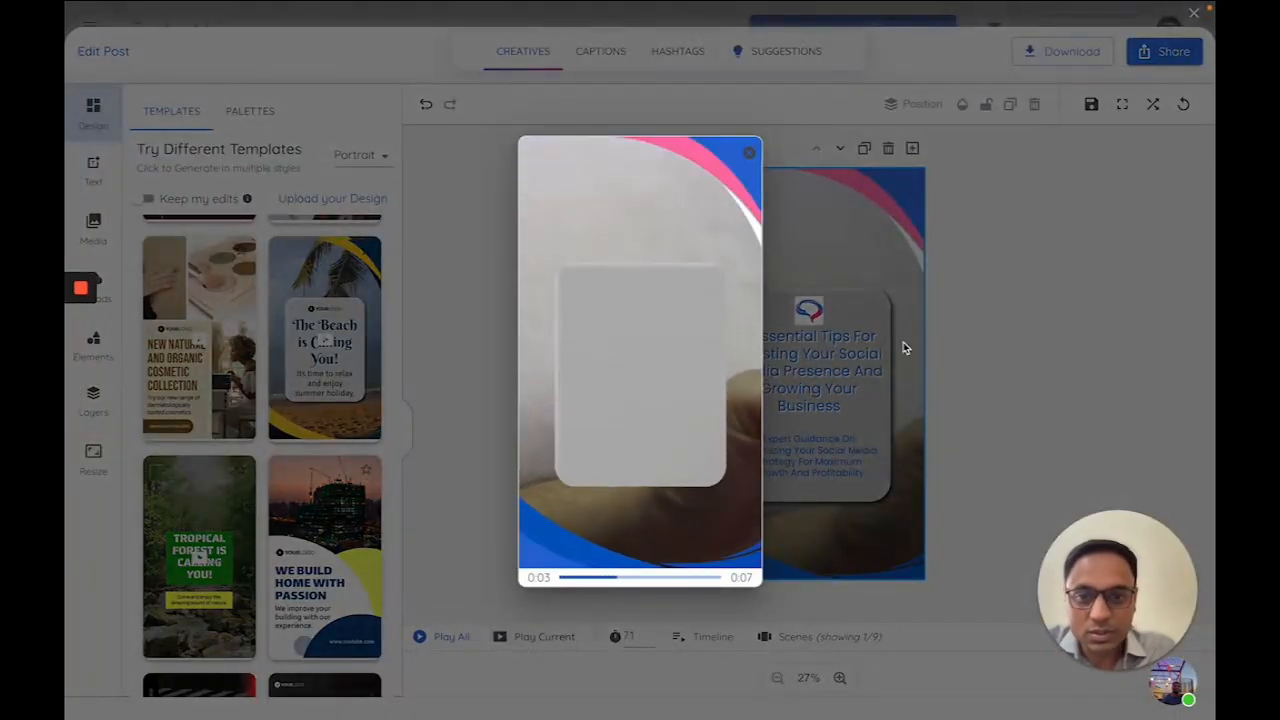
{"action": "left_click", "coordinate": [984, 308]}
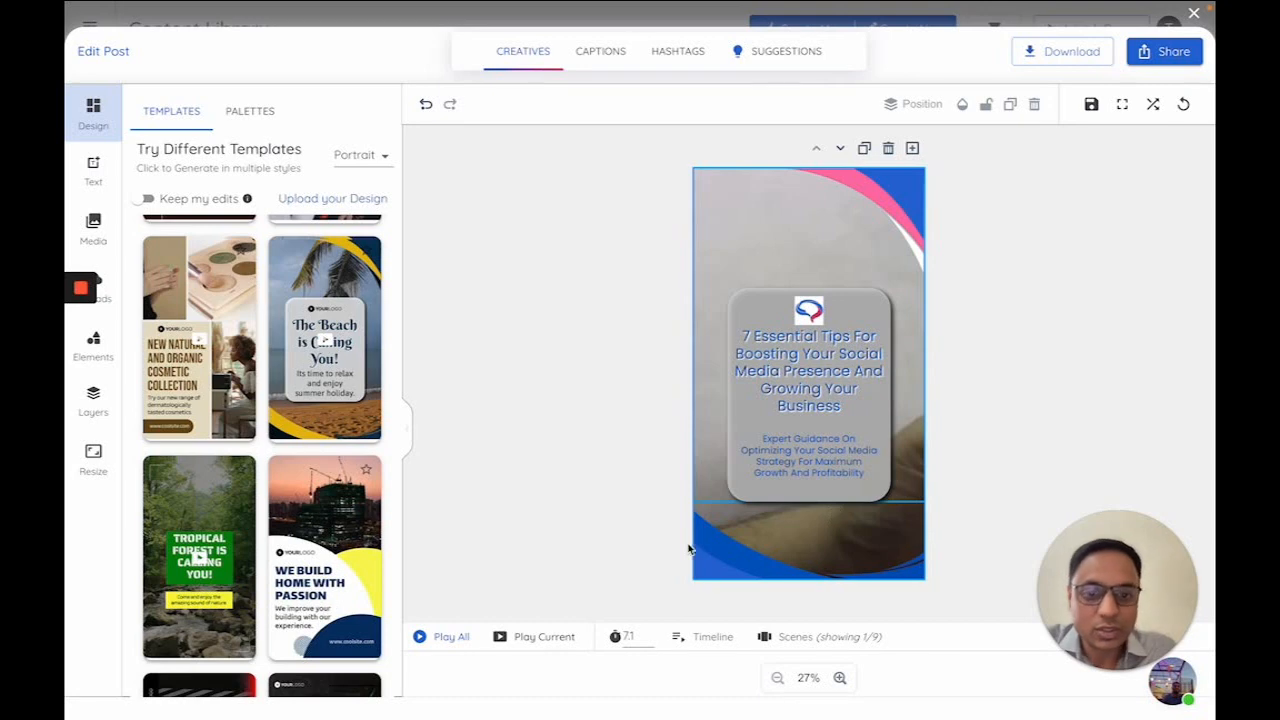
{"action": "left_click", "coordinate": [757, 224]}
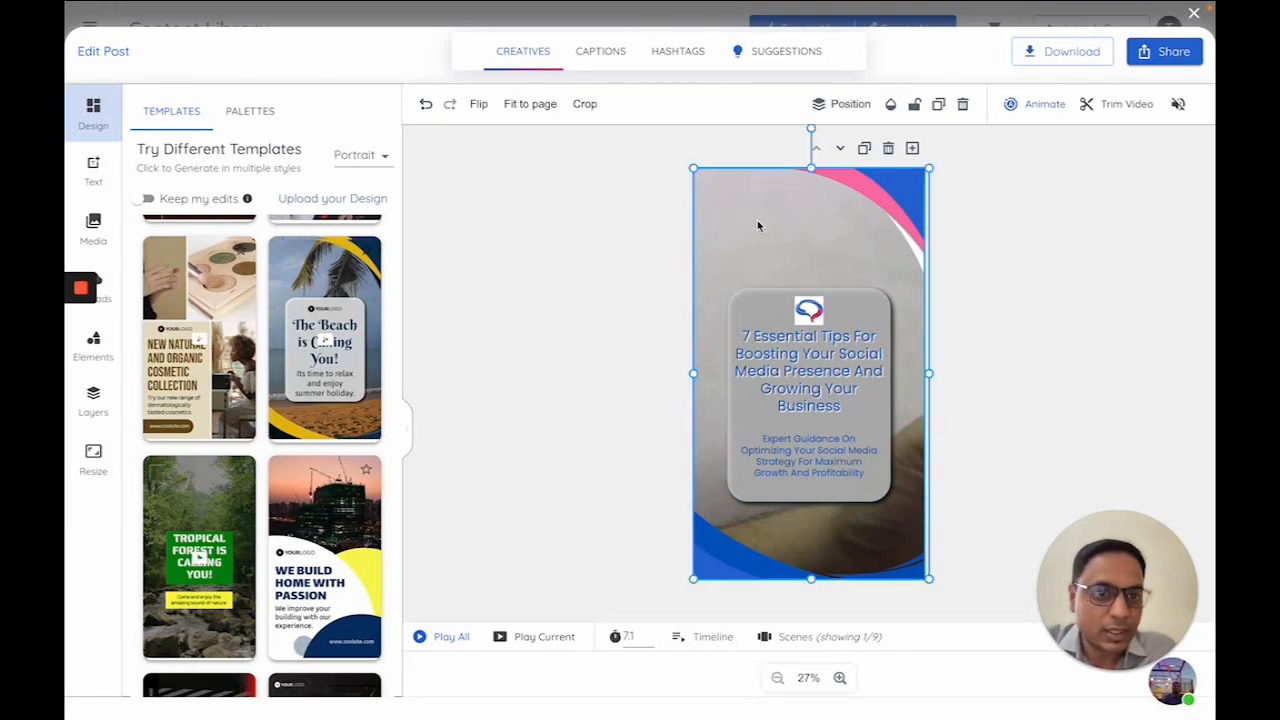
{"action": "left_click", "coordinate": [1030, 108]}
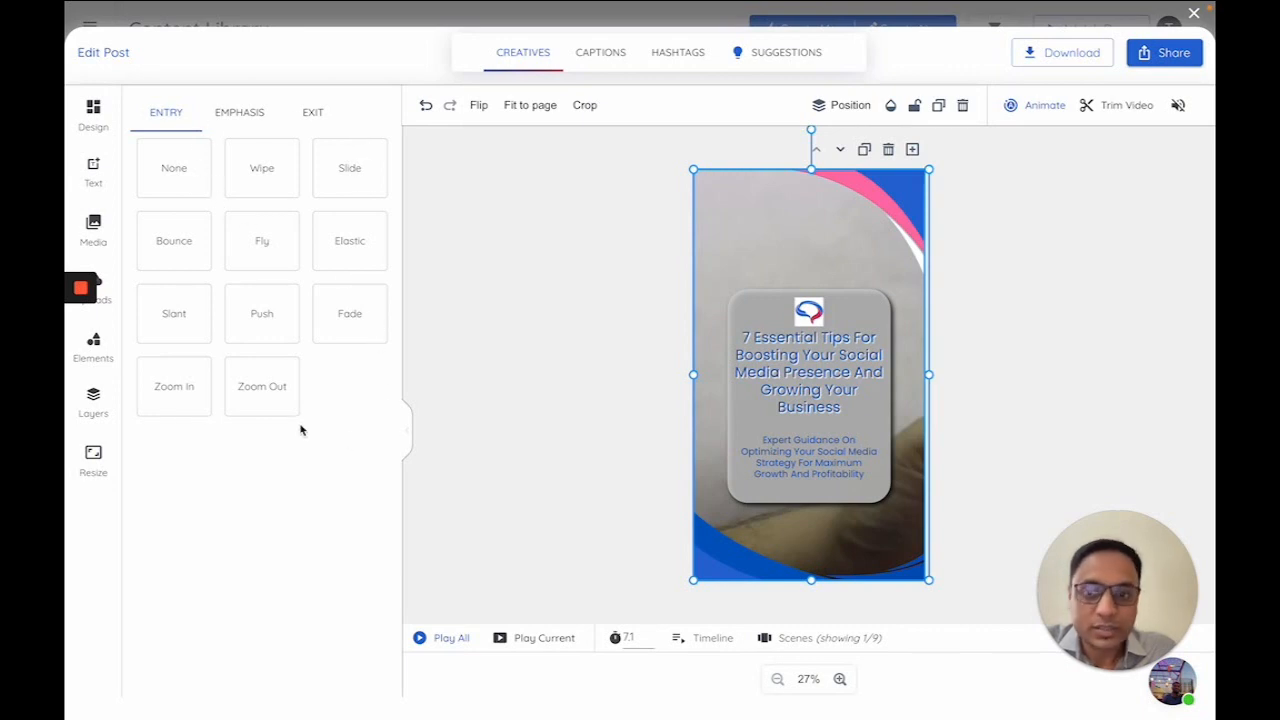
{"action": "left_click", "coordinate": [234, 119]}
{"action": "left_click", "coordinate": [308, 115]}
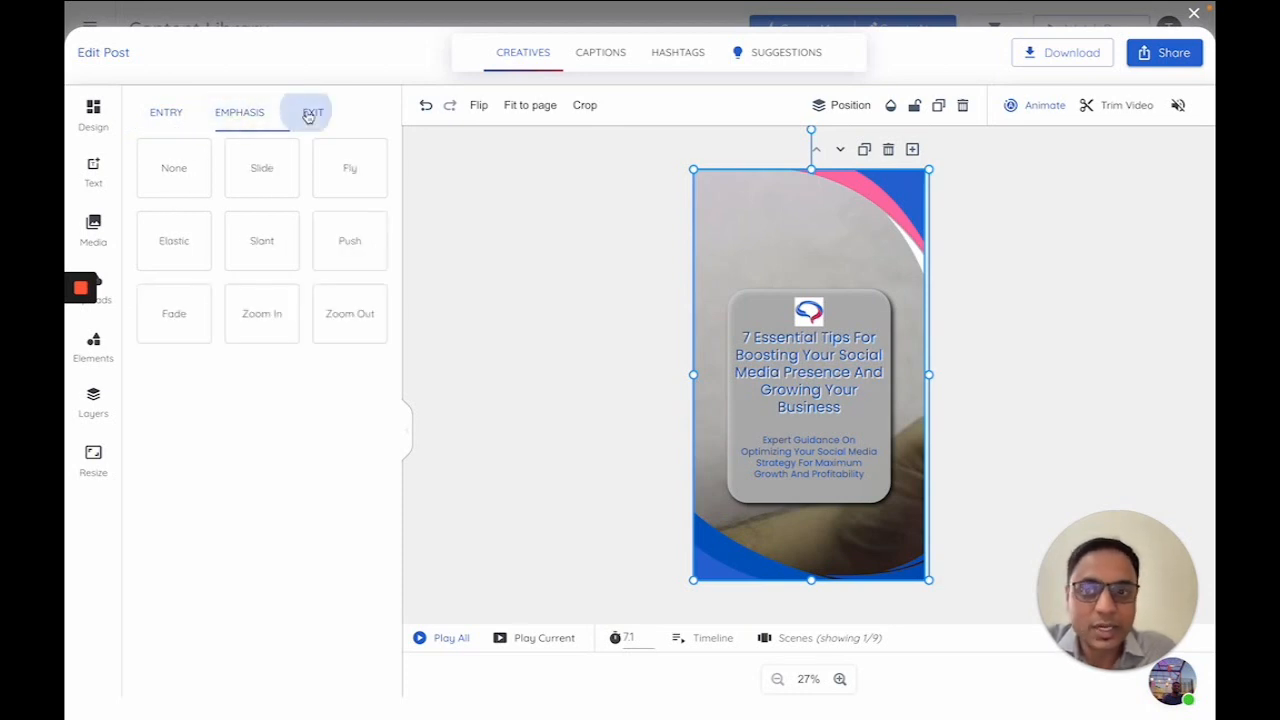
{"action": "left_click", "coordinate": [172, 115]}
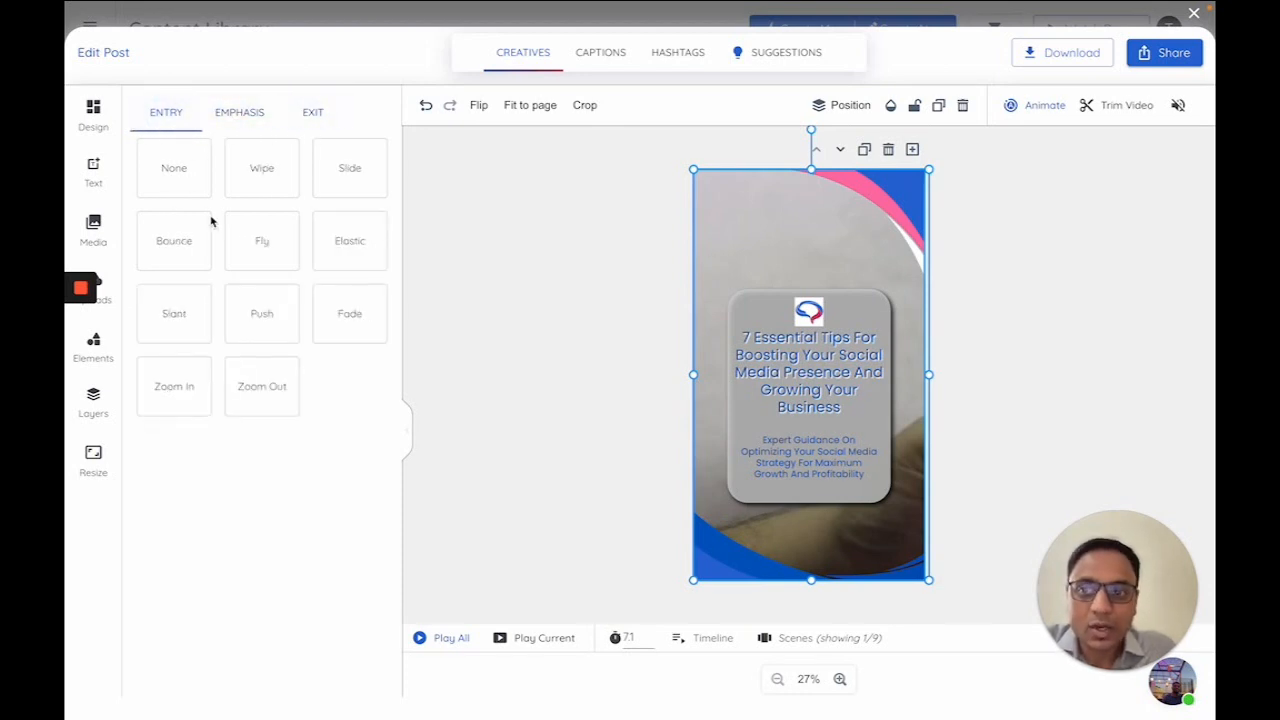
Try a Wipe entry animation with a duration of 2 on the background video, preview the scene, and reset the animation to None.
{"action": "left_click", "coordinate": [268, 181]}
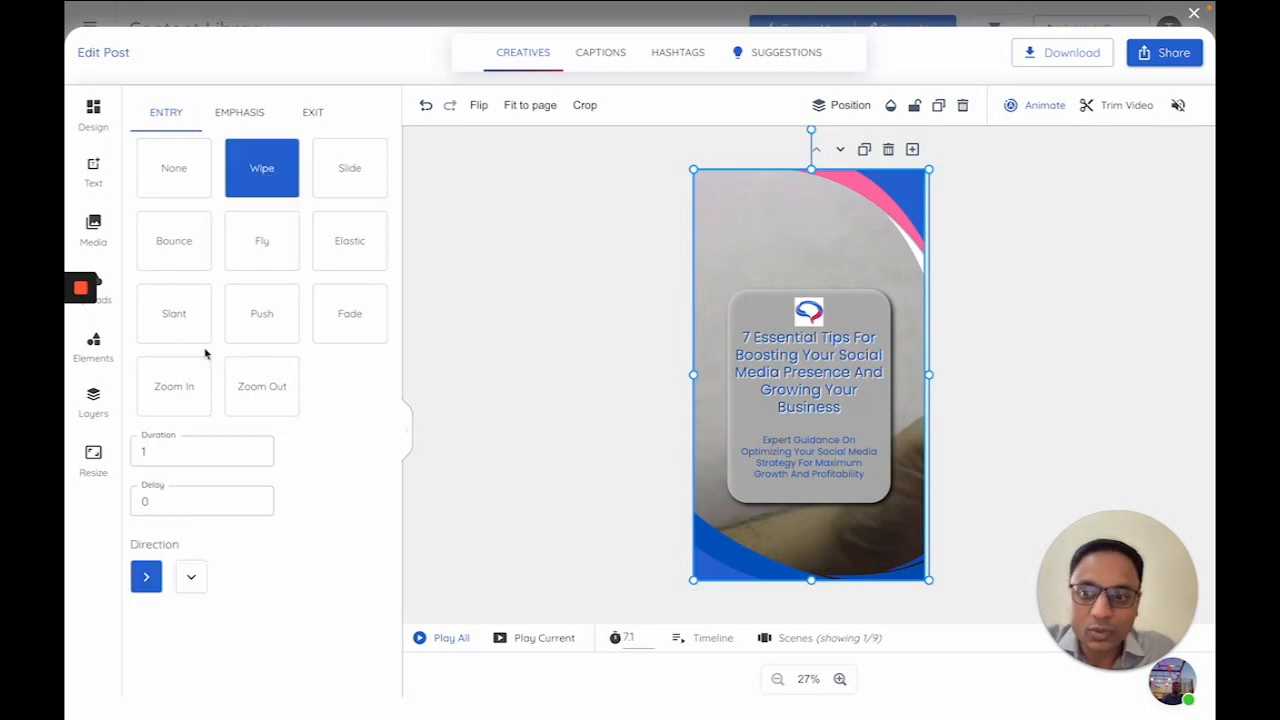
{"action": "left_click", "coordinate": [172, 453]}
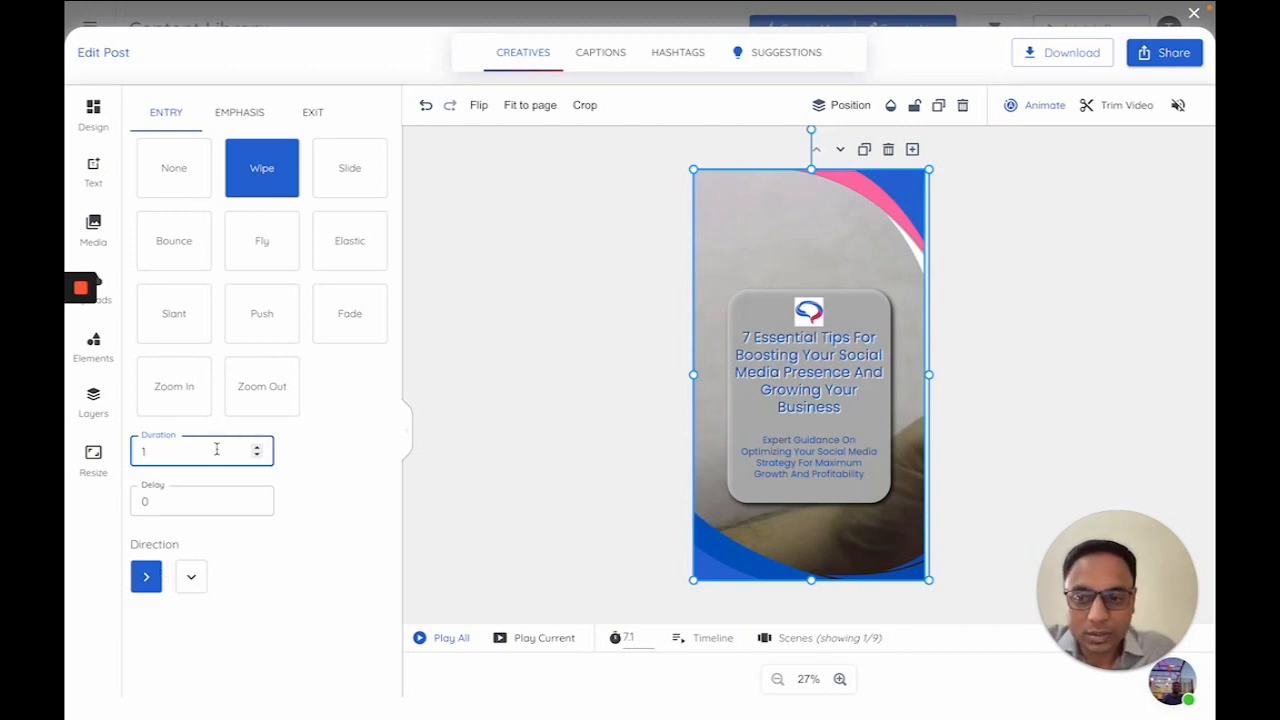
{"action": "left_click", "coordinate": [521, 639]}
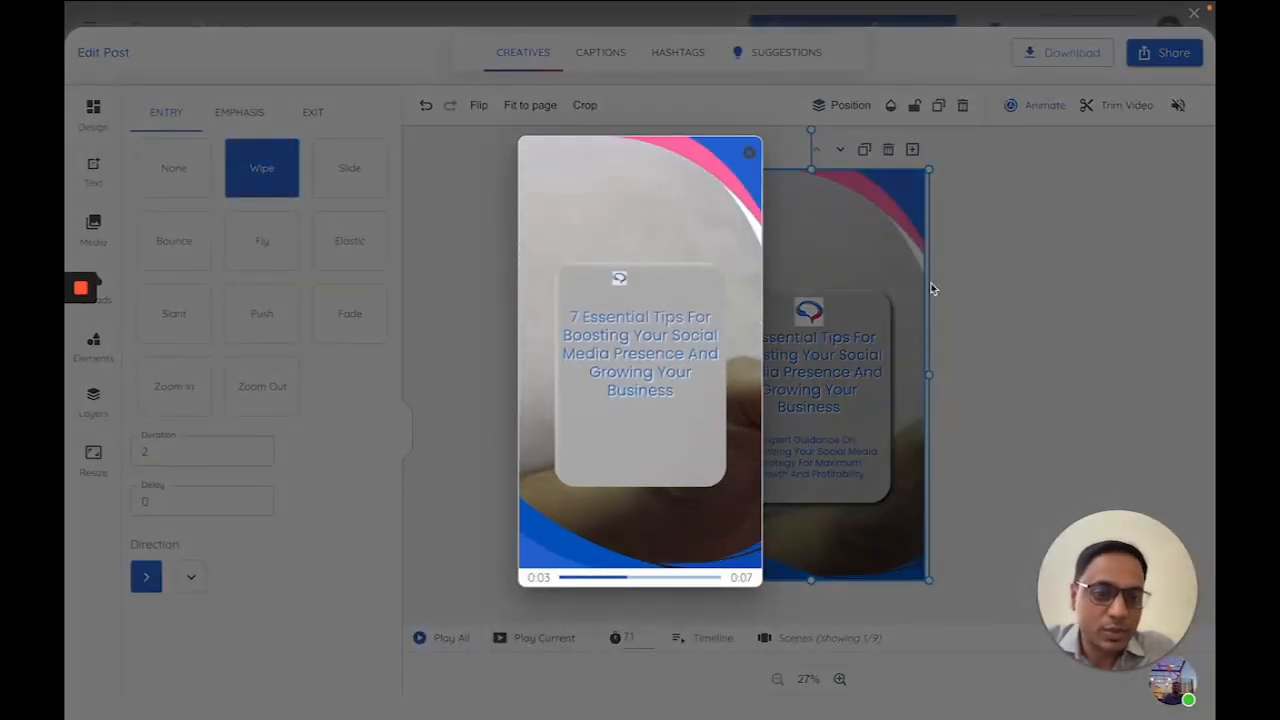
{"action": "left_click", "coordinate": [896, 276]}
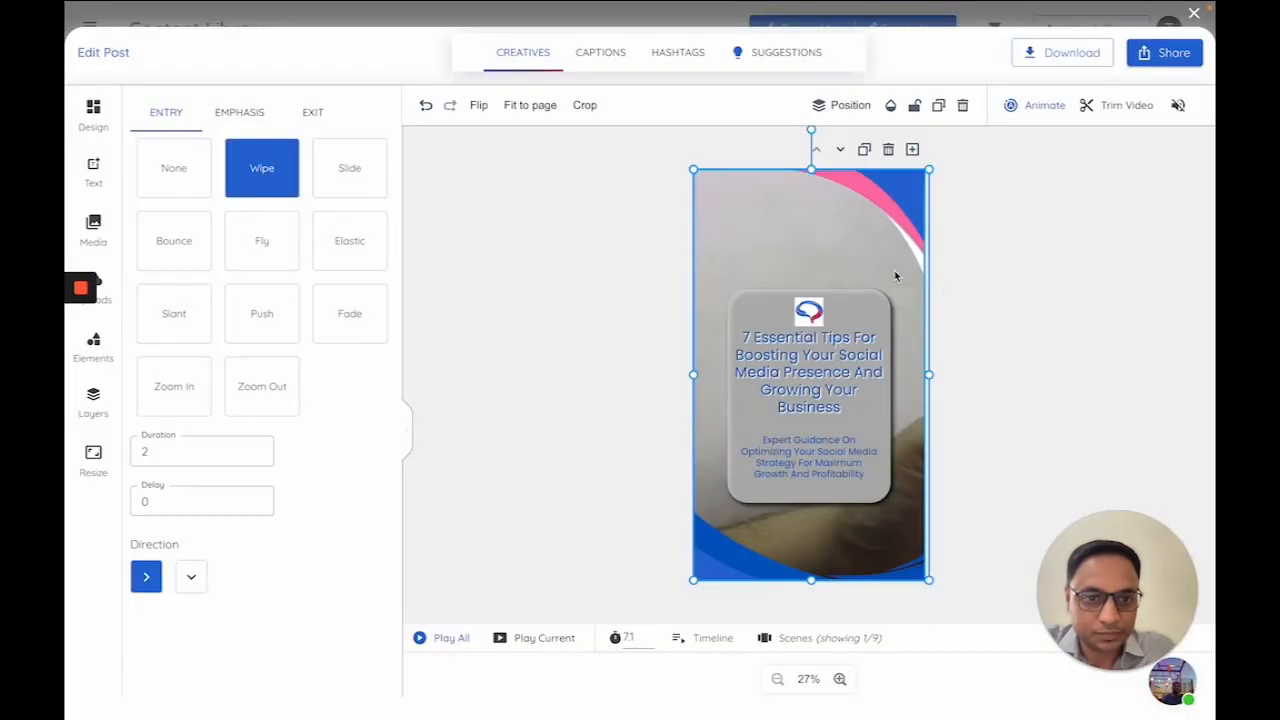
{"action": "left_click", "coordinate": [175, 194]}
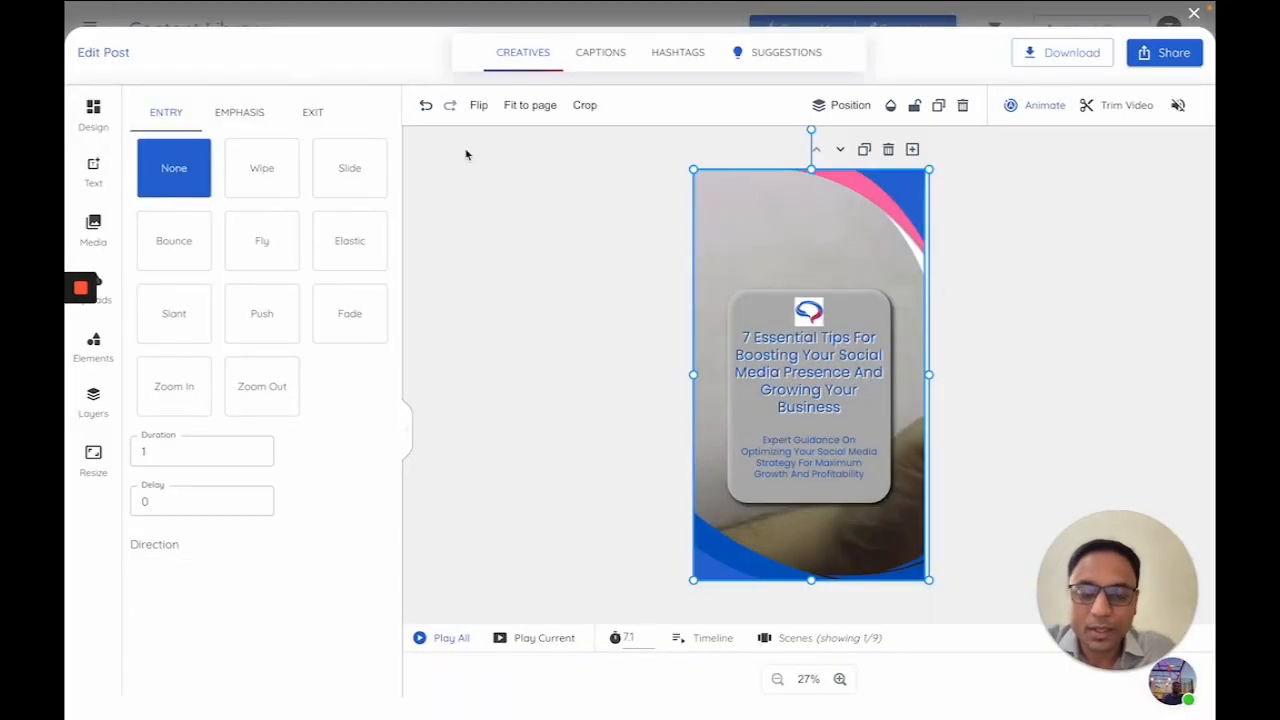
Examine the entry animations and delays of the title scene's grey box, heading and subtitle in the element timeline.
{"action": "left_click", "coordinate": [692, 638]}
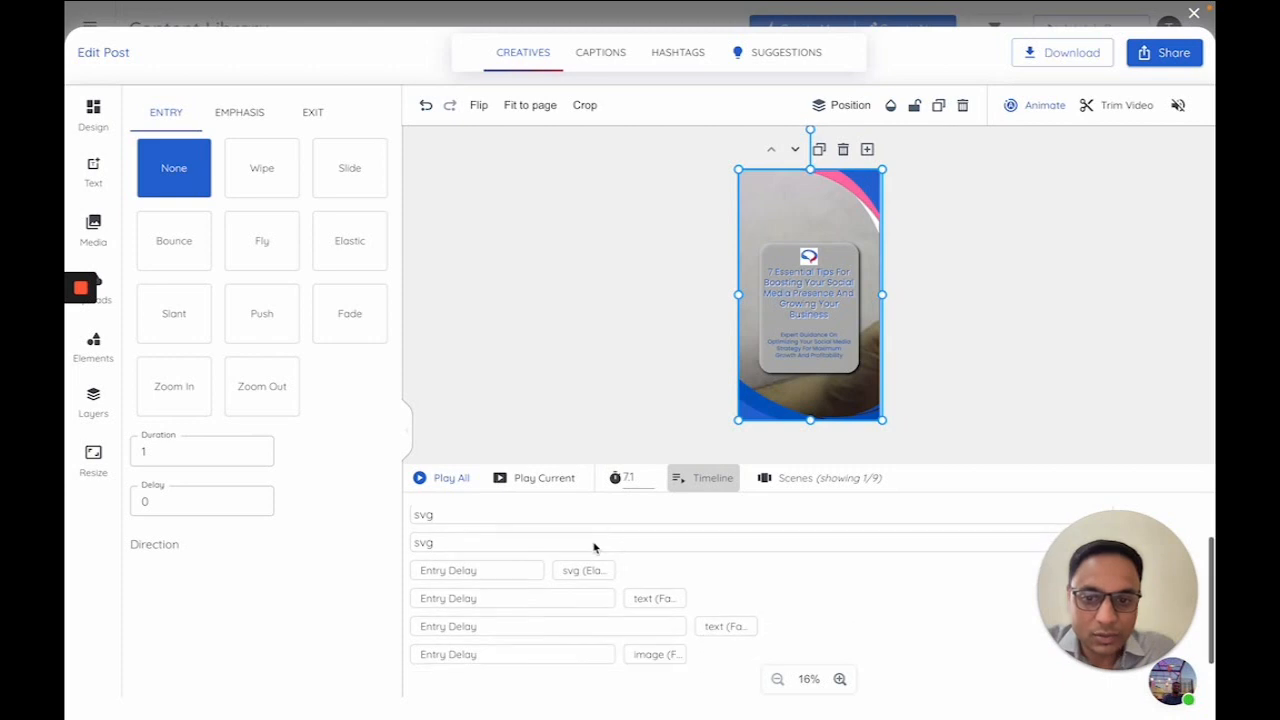
{"action": "left_click", "coordinate": [486, 580]}
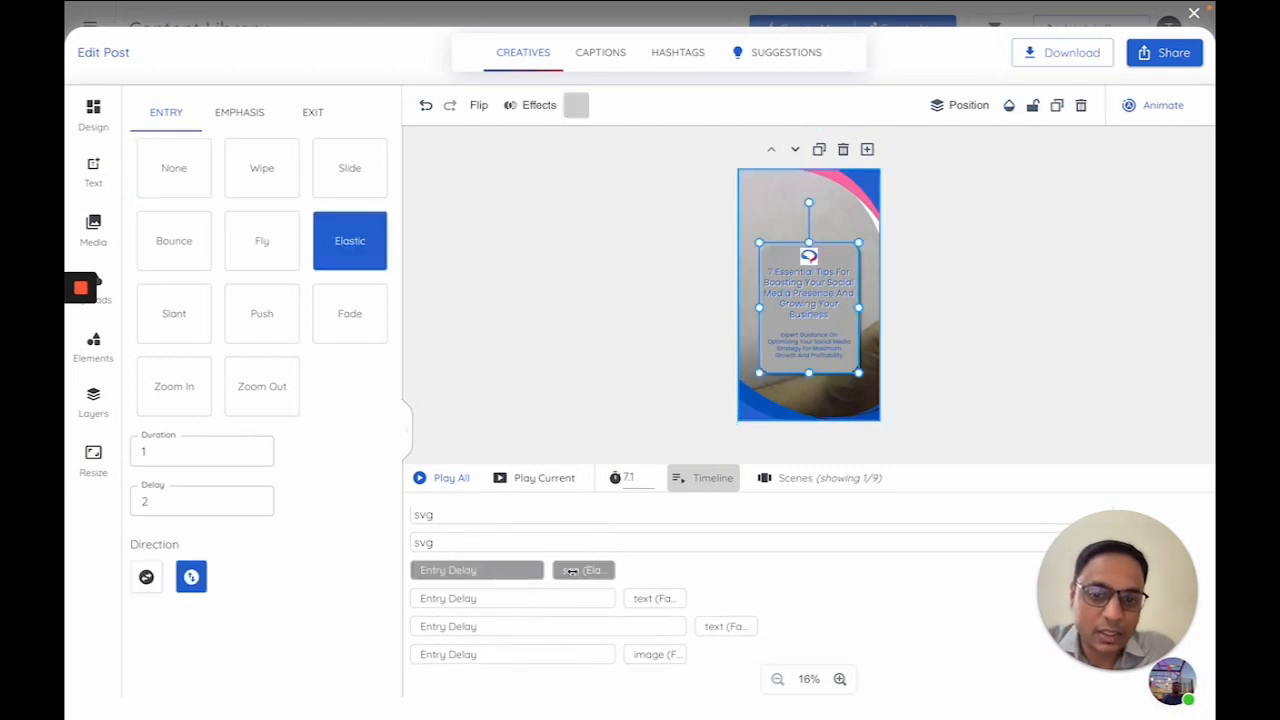
{"action": "left_click", "coordinate": [551, 604]}
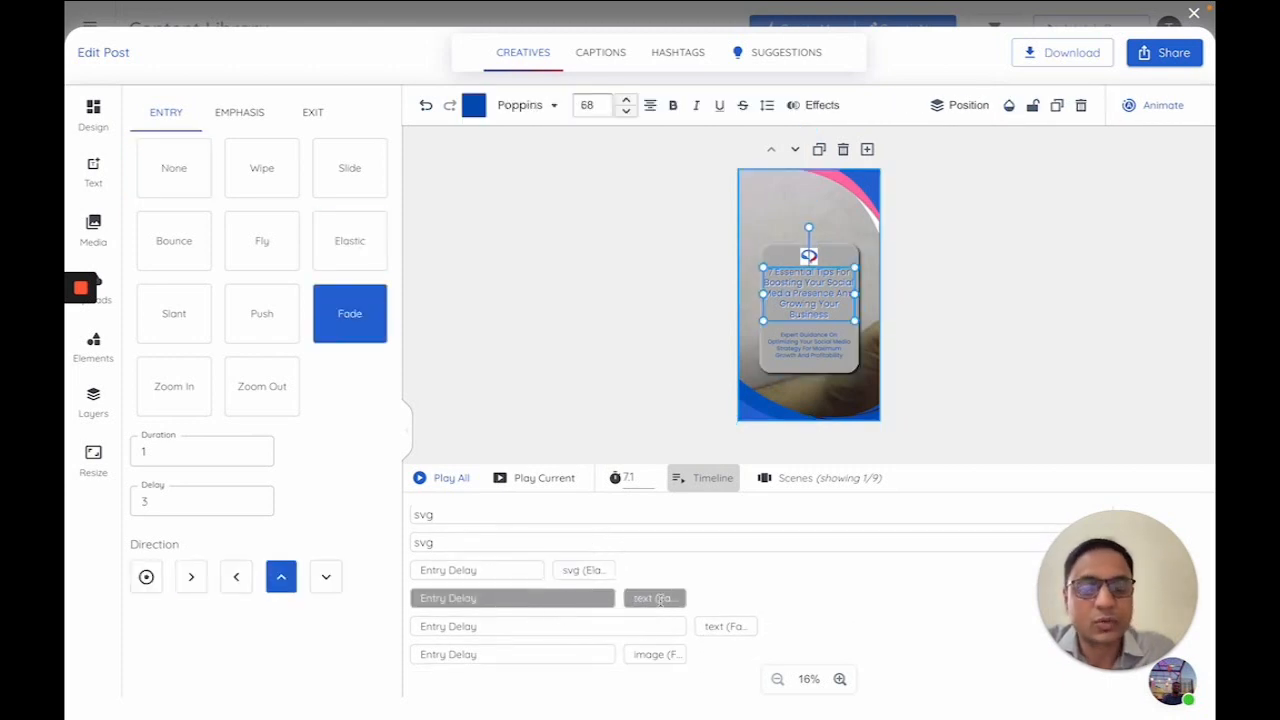
{"action": "left_click", "coordinate": [560, 633]}
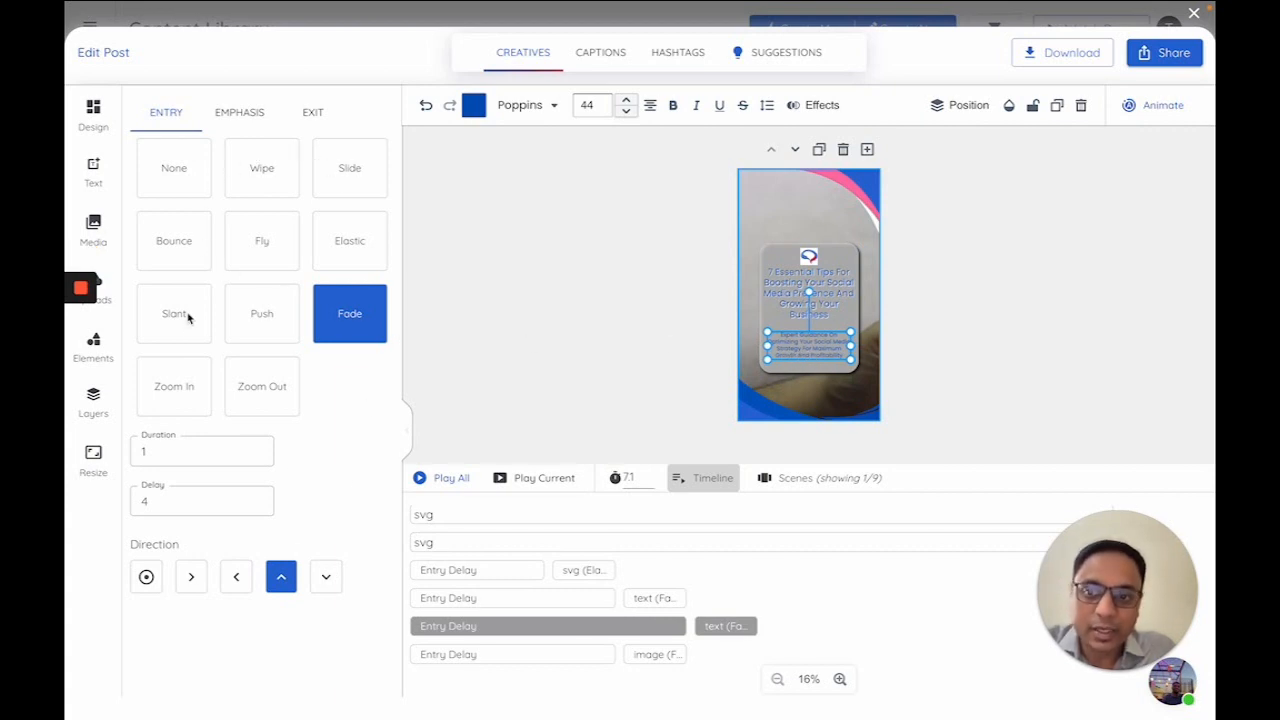
{"action": "left_click", "coordinate": [587, 277]}
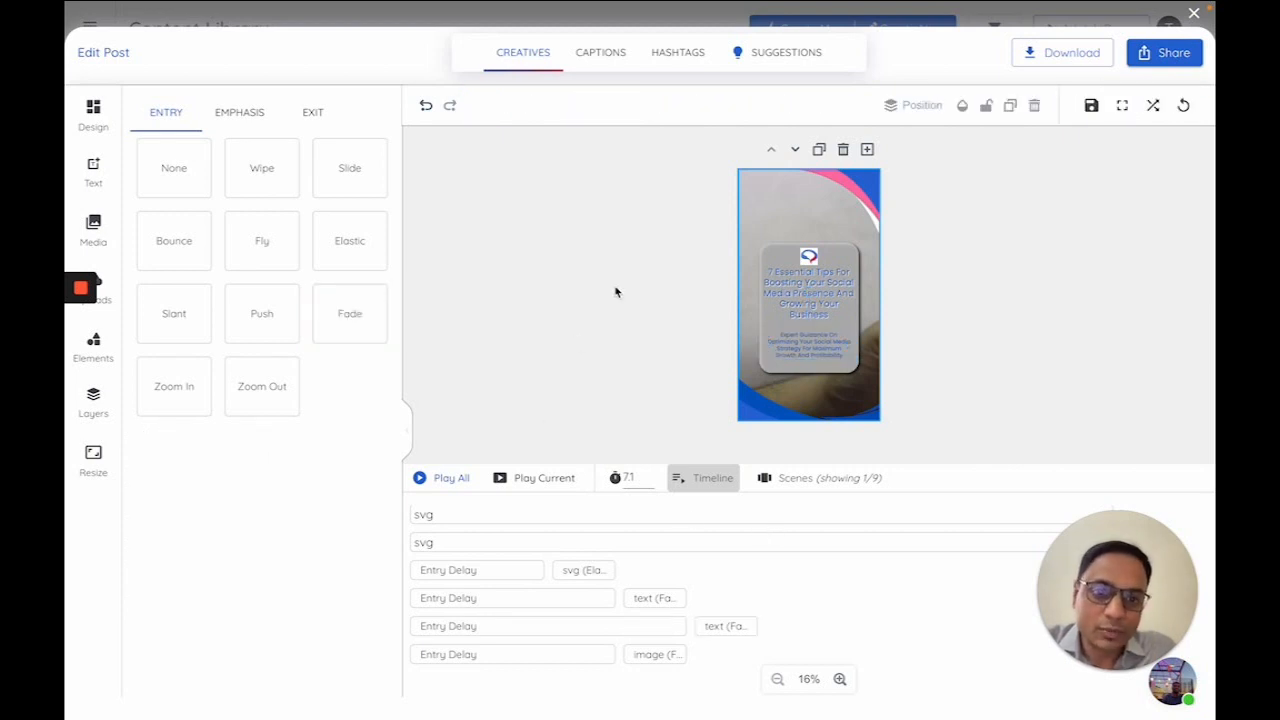
Select the title scene's background video and browse the AI-suggested stock videos.
{"action": "left_click", "coordinate": [757, 225]}
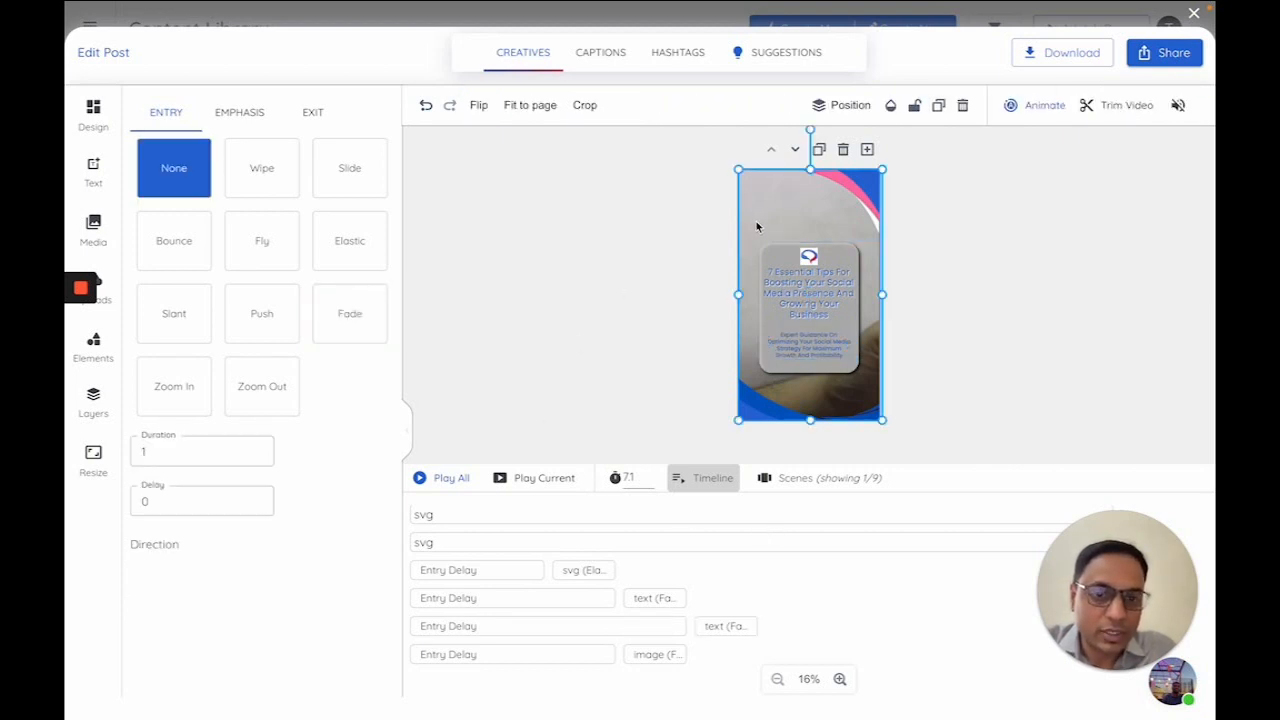
{"action": "left_click", "coordinate": [97, 245]}
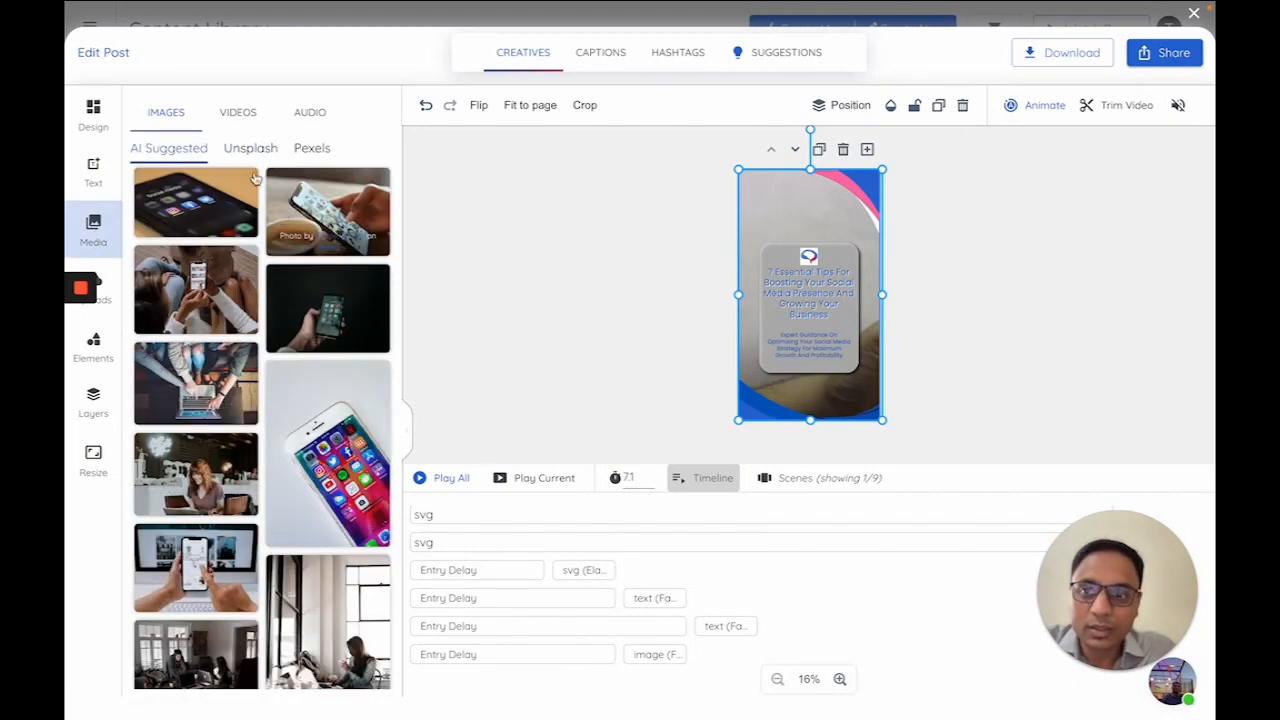
{"action": "left_click", "coordinate": [236, 114]}
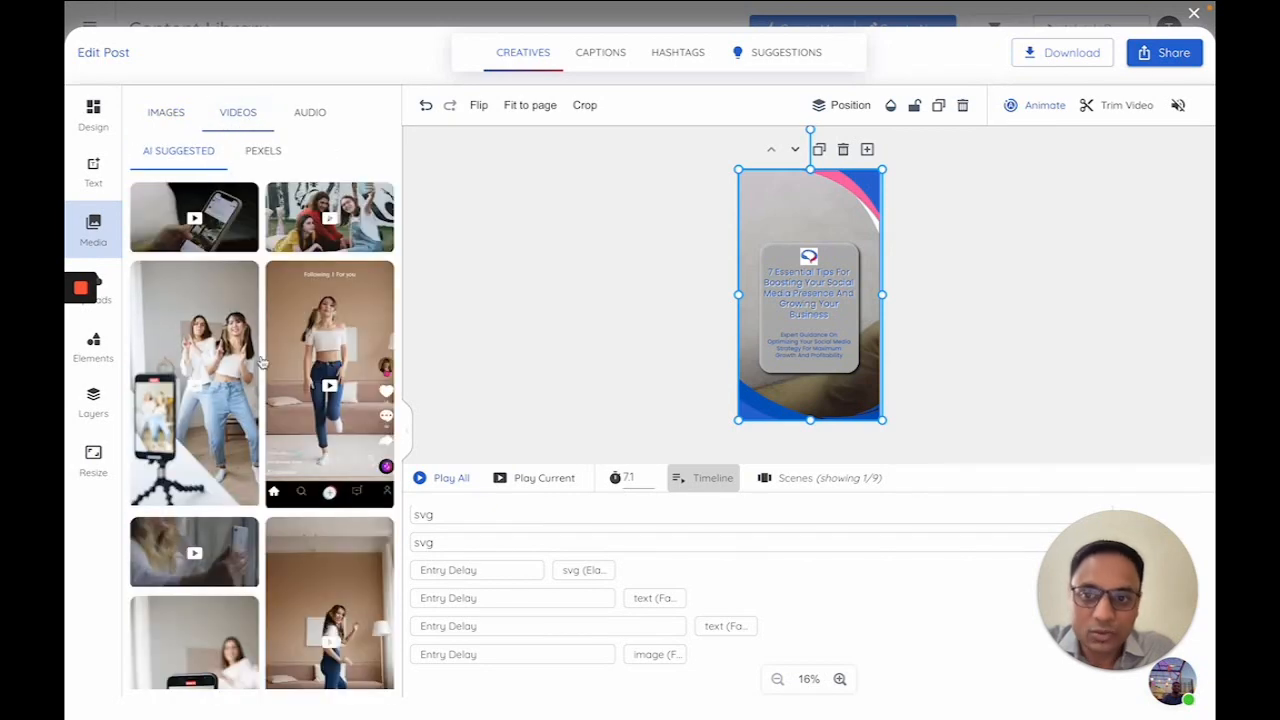
{"action": "scroll", "coordinate": [310, 350], "scroll_direction": "down", "scroll_amount": 2}
{"action": "scroll", "coordinate": [310, 350], "scroll_direction": "up", "scroll_amount": 2}
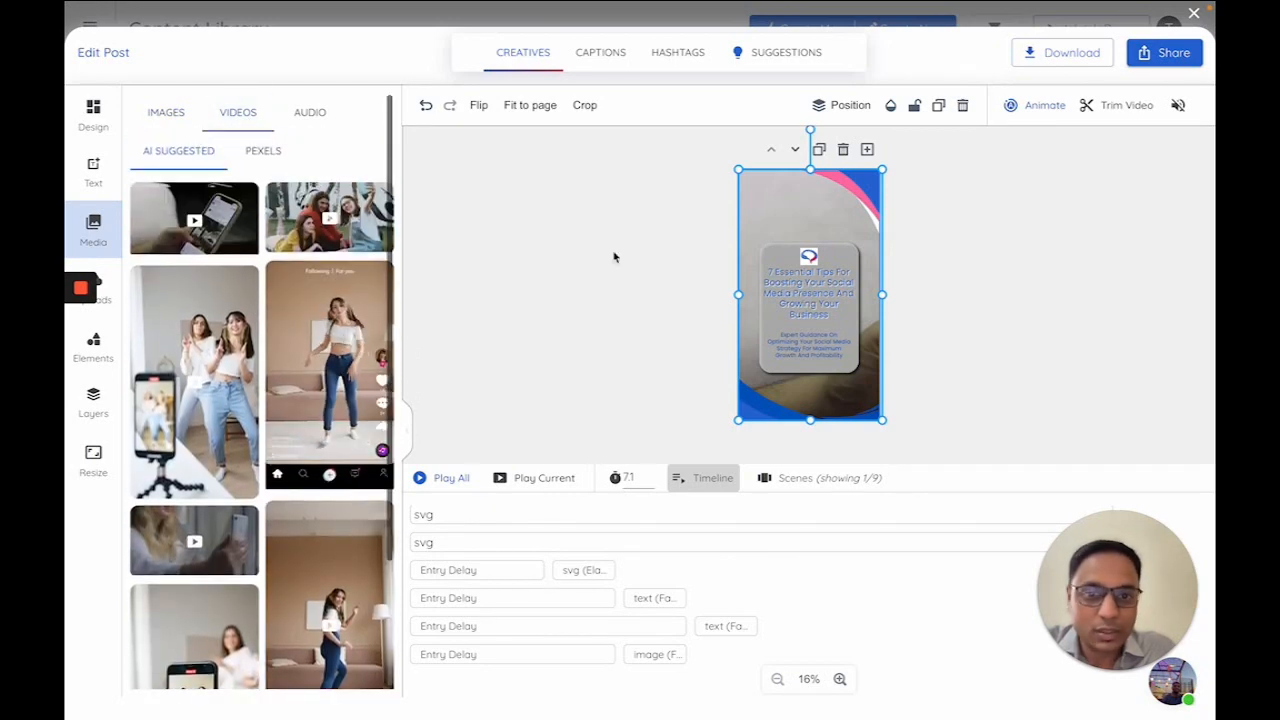
Reposition the background video within its crop frame so the hand-held phone fills the title scene.
{"action": "double_click", "coordinate": [760, 222]}
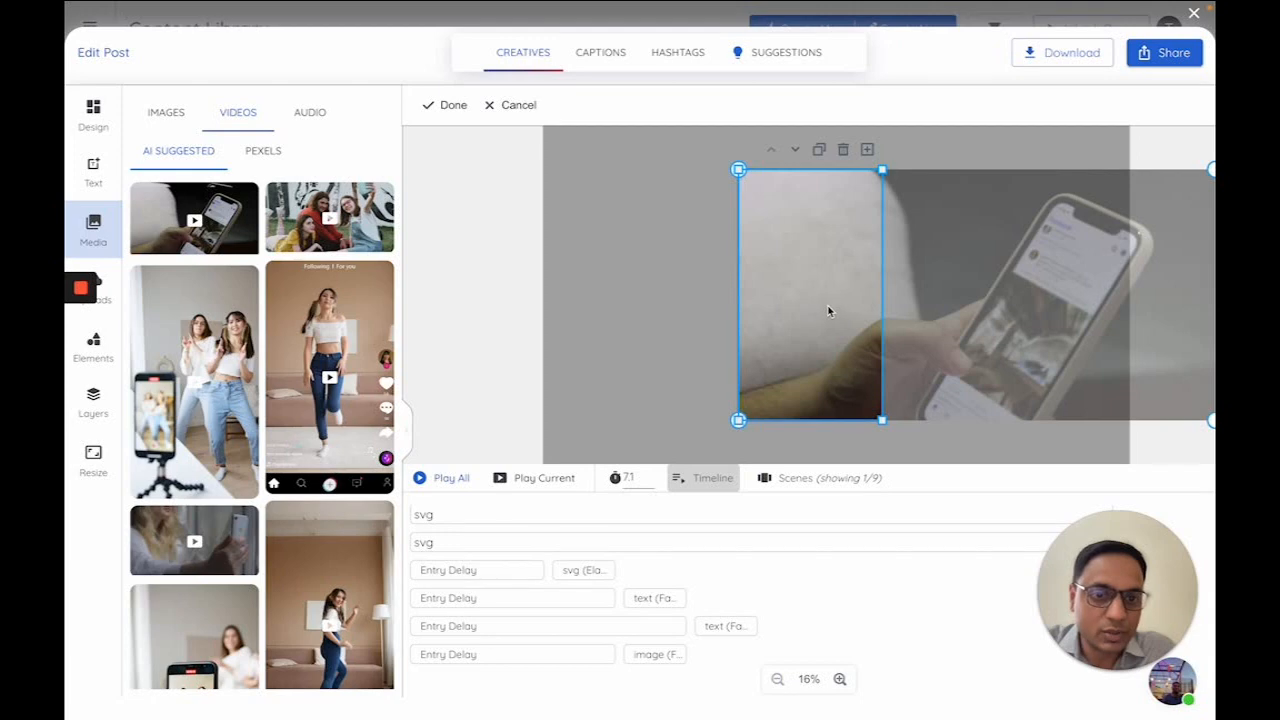
{"action": "left_click_drag", "start_coordinate": [828, 305], "coordinate": [634, 317]}
{"action": "left_click_drag", "start_coordinate": [797, 309], "coordinate": [828, 306]}
{"action": "left_click_drag", "start_coordinate": [1066, 172], "coordinate": [1067, 251]}
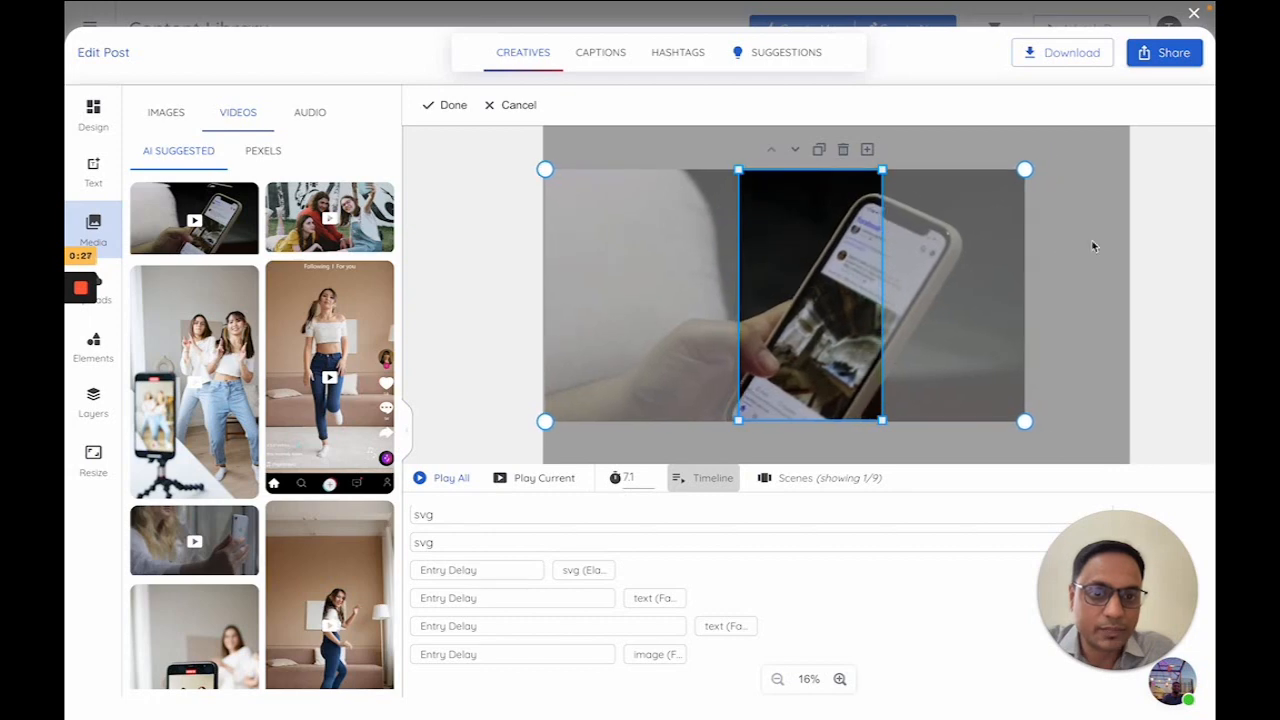
{"action": "left_click", "coordinate": [1162, 246]}
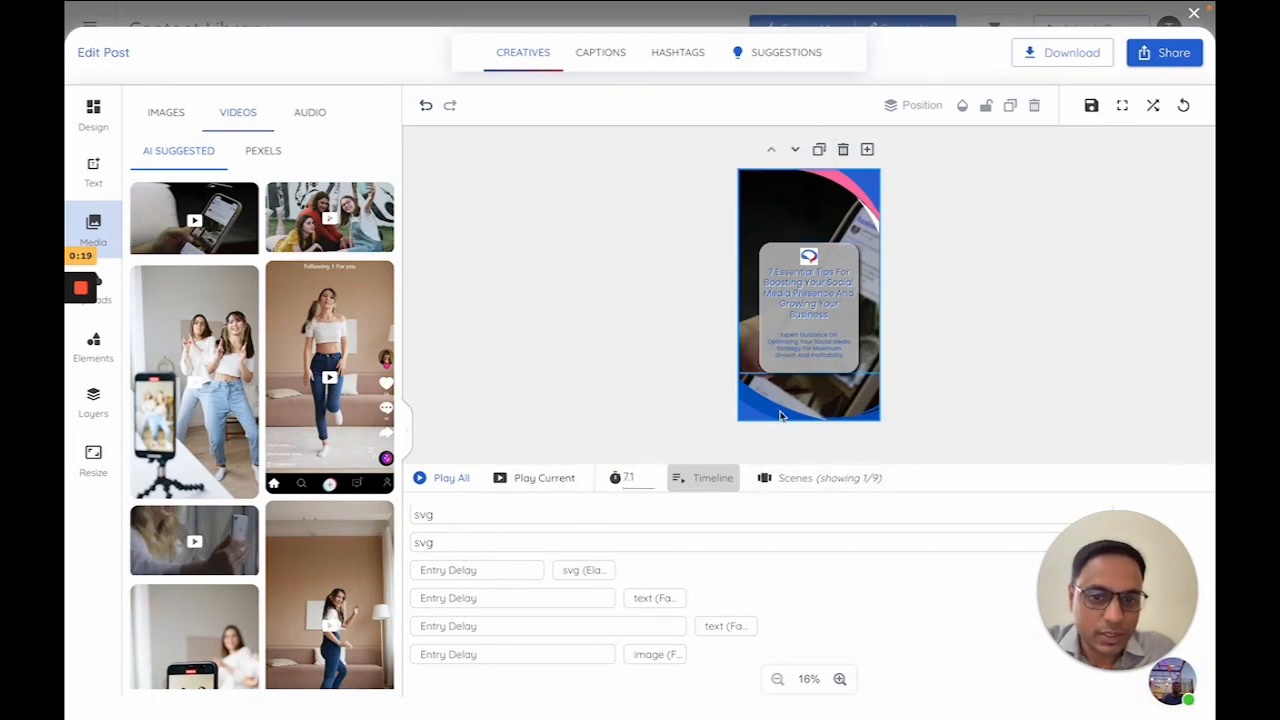
Show the video's scene strip with its audio track and browse the audio tracks available in the media library.
{"action": "left_click", "coordinate": [779, 484]}
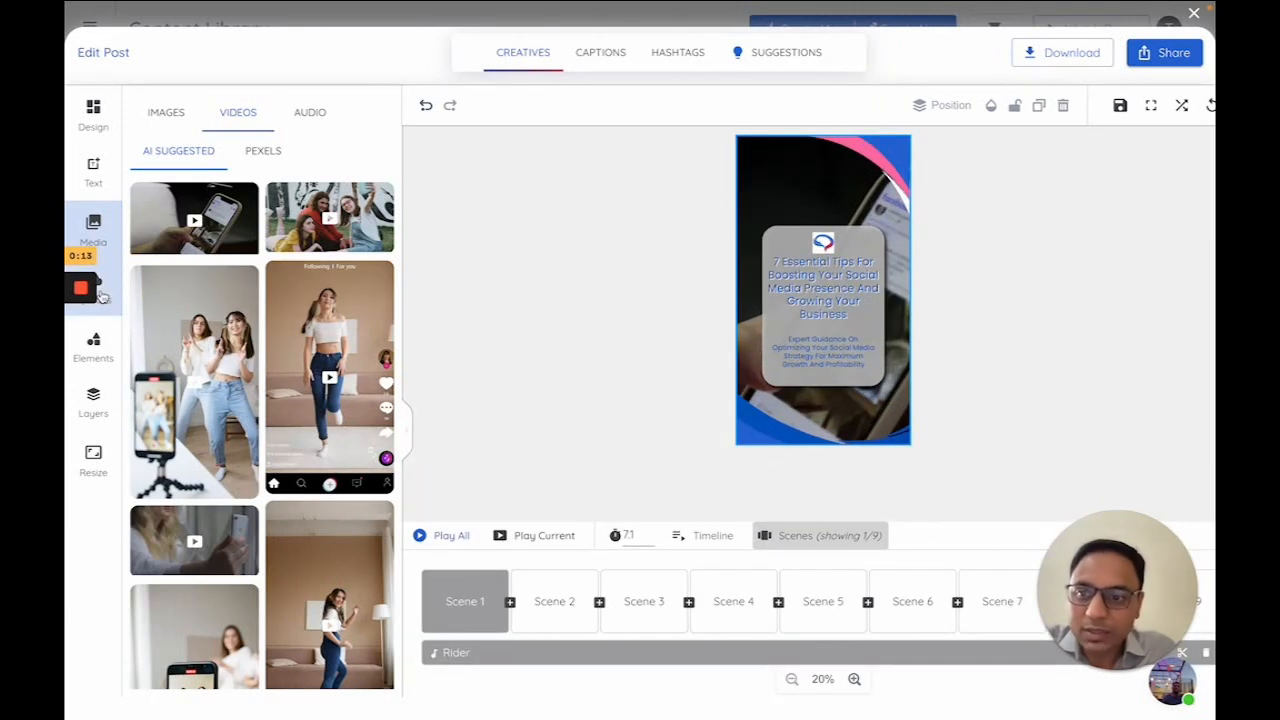
{"action": "left_click", "coordinate": [313, 114]}
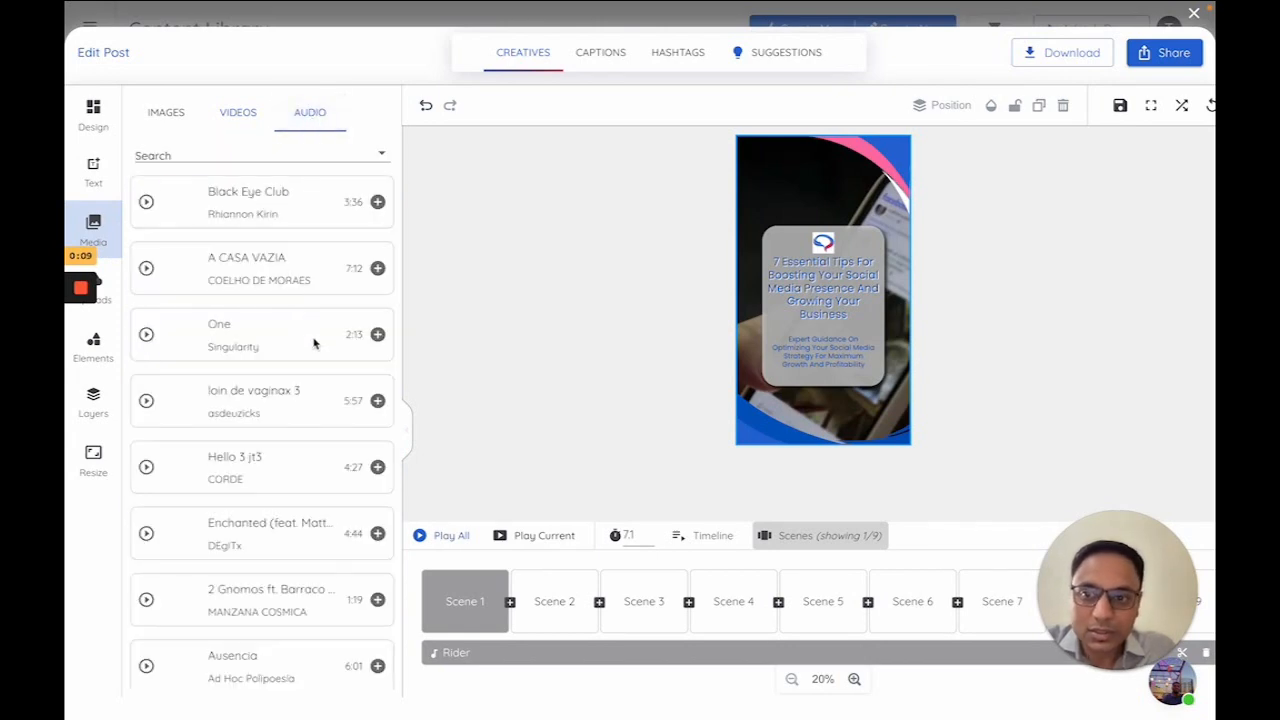
{"action": "scroll", "coordinate": [314, 343], "scroll_direction": "down", "scroll_amount": 1}
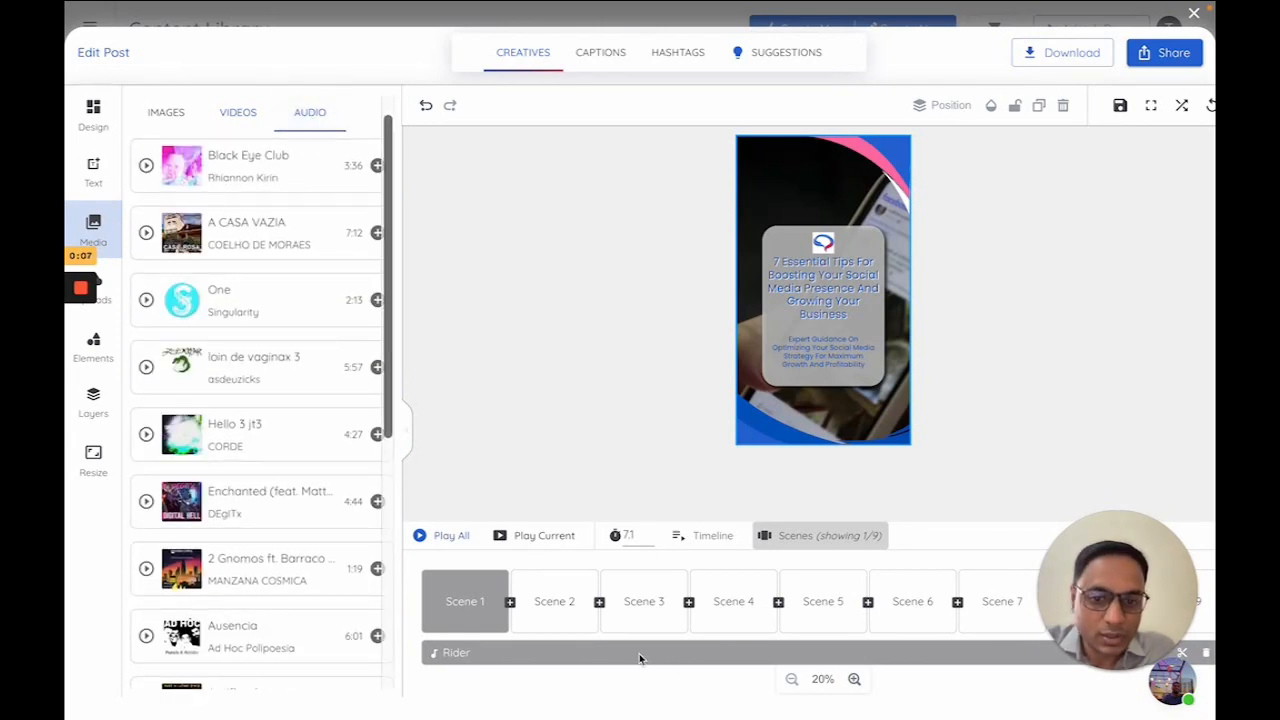
{"action": "mouse_move", "coordinate": [1126, 668]}
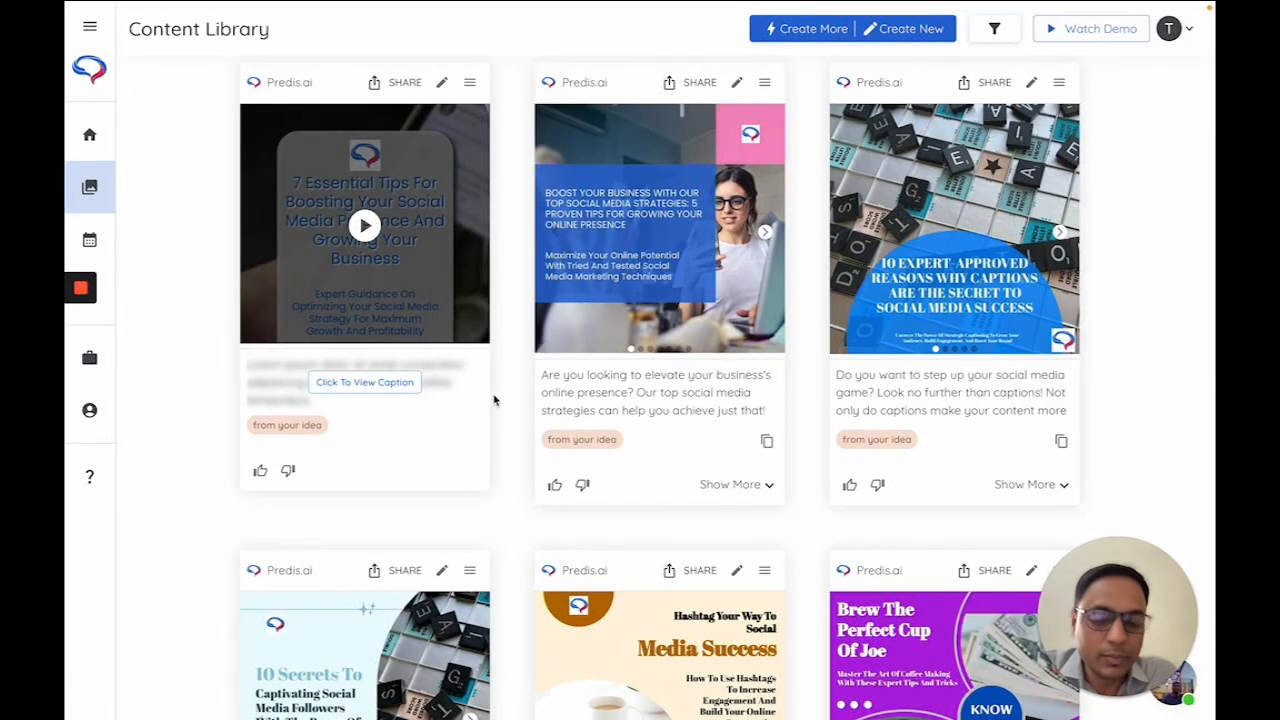
Reveal and read the full caption of the "7 Essential Tips" video post in the content library.
{"action": "left_click", "coordinate": [378, 391]}
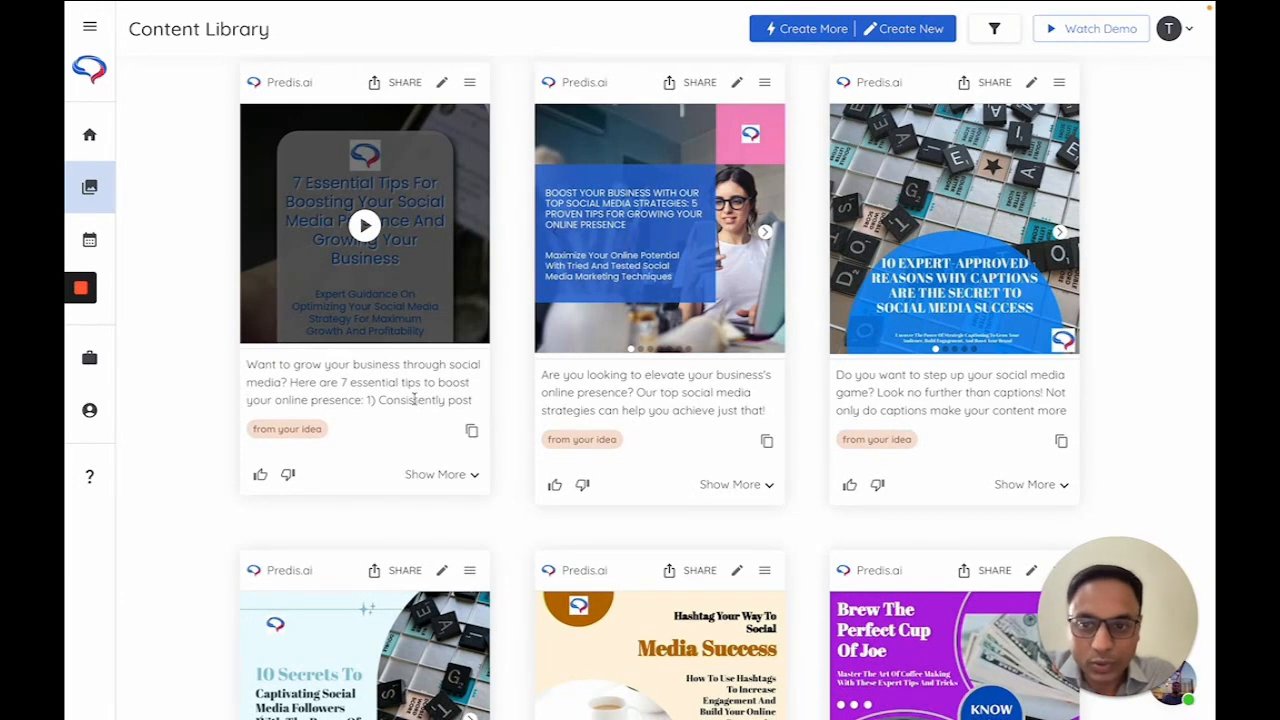
{"action": "left_click", "coordinate": [450, 472]}
{"action": "scroll", "coordinate": [445, 470], "scroll_direction": "down", "scroll_amount": 1}
{"action": "scroll", "coordinate": [445, 470], "scroll_direction": "up", "scroll_amount": 1}
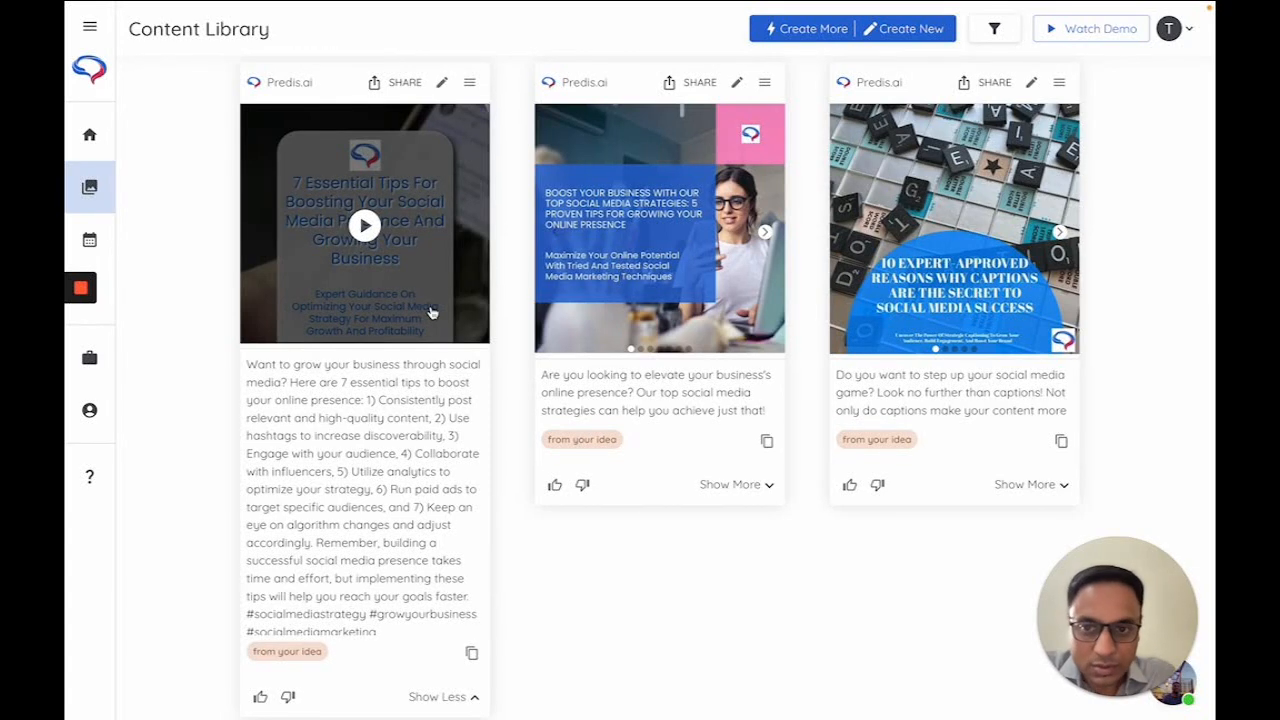
Open the caption of the "7 Essential Tips" video post and start each of tips 1 to 6 on its own line.
{"action": "left_click", "coordinate": [431, 311]}
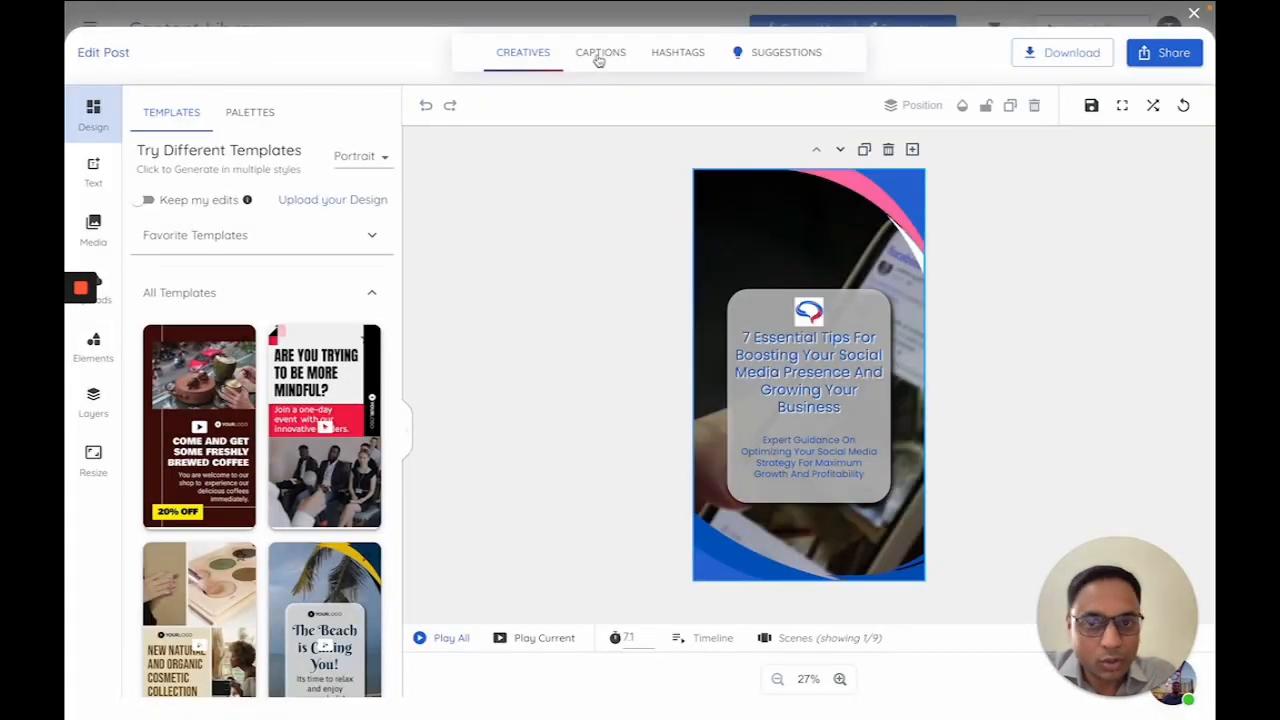
{"action": "left_click", "coordinate": [610, 56]}
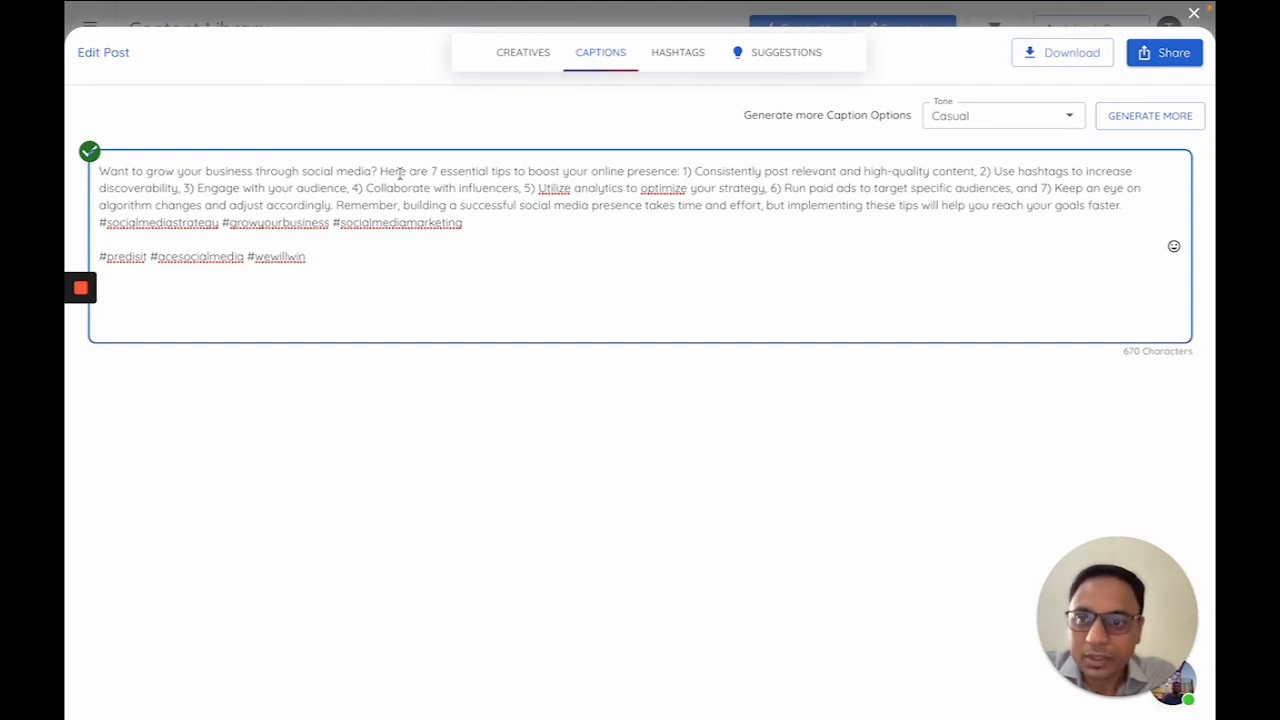
{"action": "left_click", "coordinate": [687, 174]}
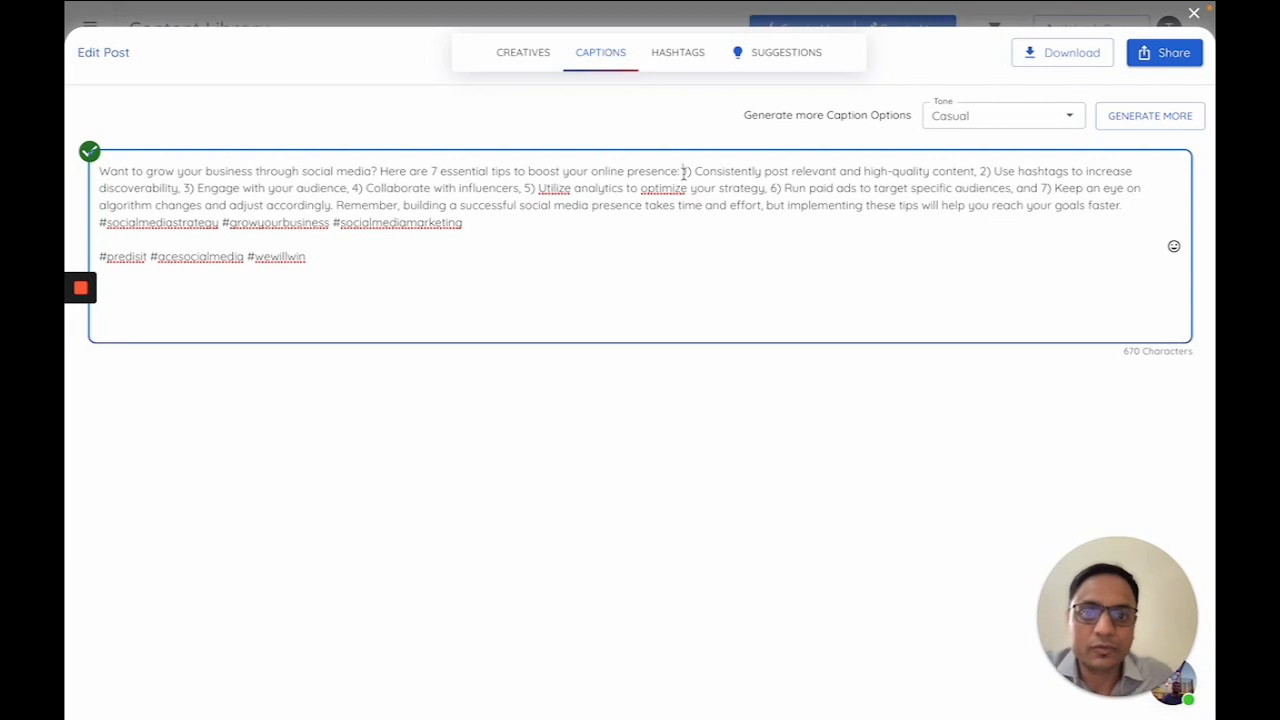
{"action": "key", "text": "Return"}
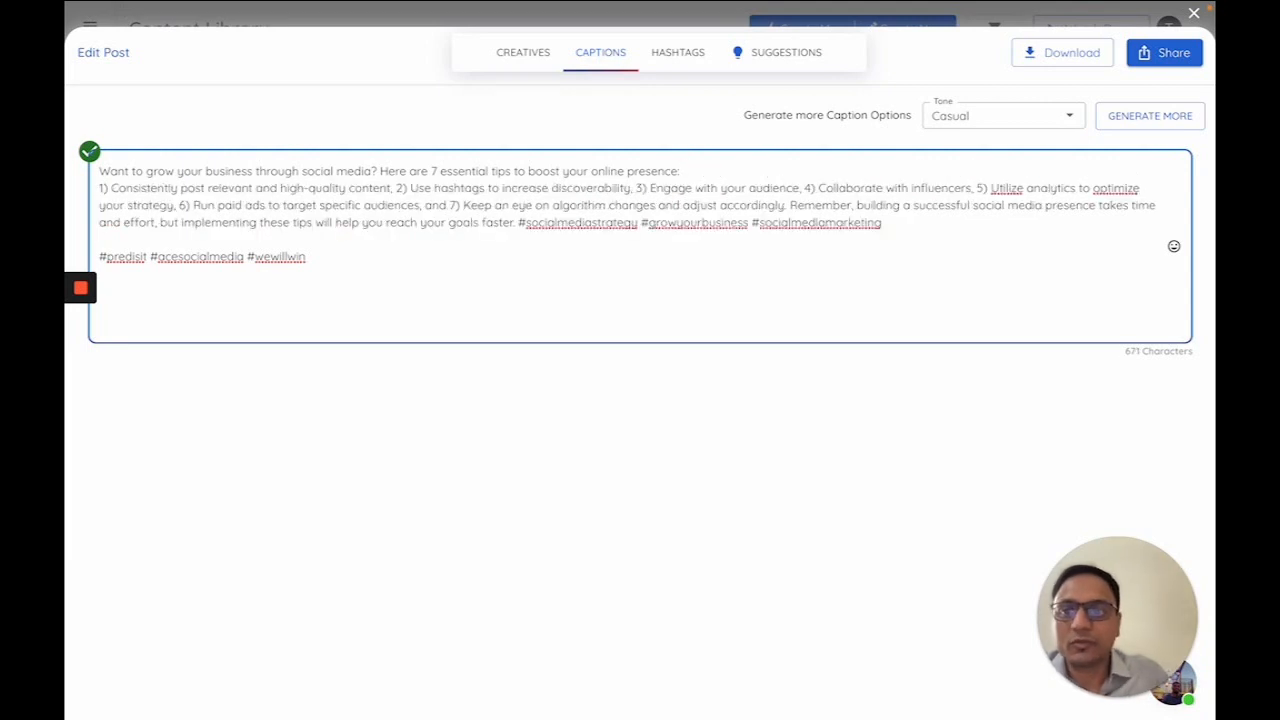
{"action": "left_click", "coordinate": [395, 188]}
{"action": "key", "text": "Return"}
{"action": "left_click", "coordinate": [337, 205]}
{"action": "key", "text": "Return"}
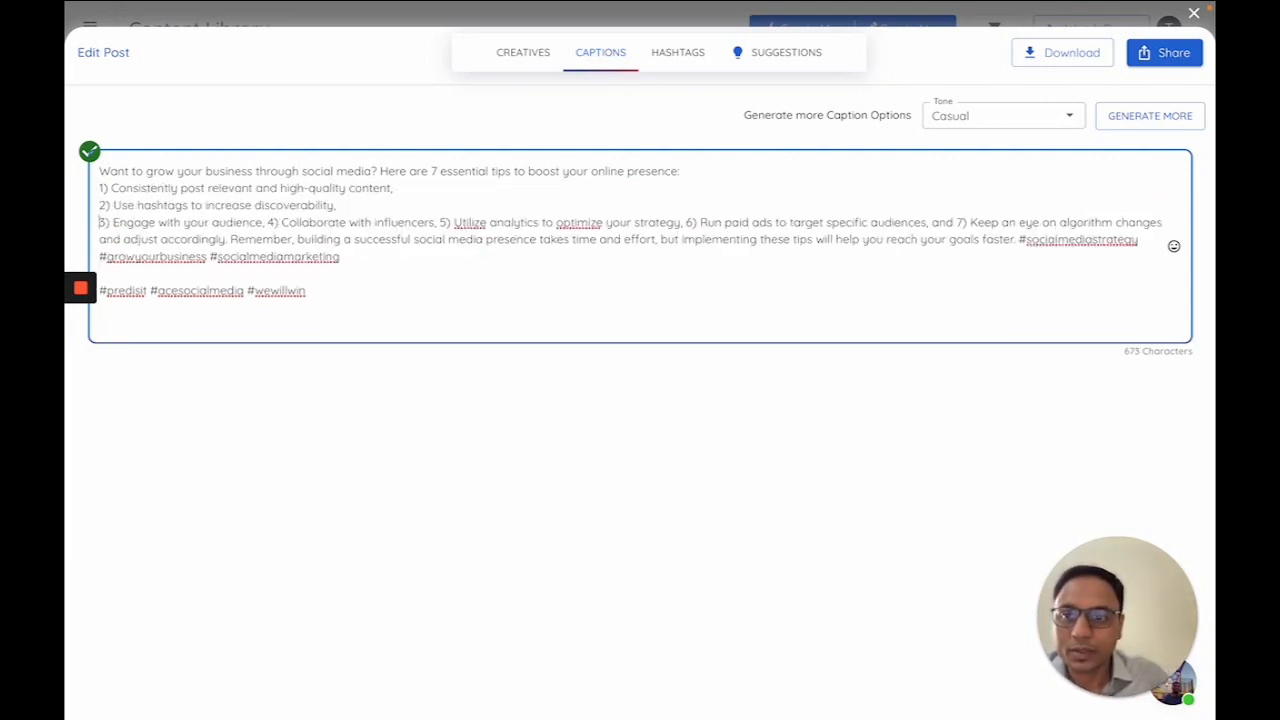
{"action": "left_click", "coordinate": [267, 224]}
{"action": "key", "text": "Return"}
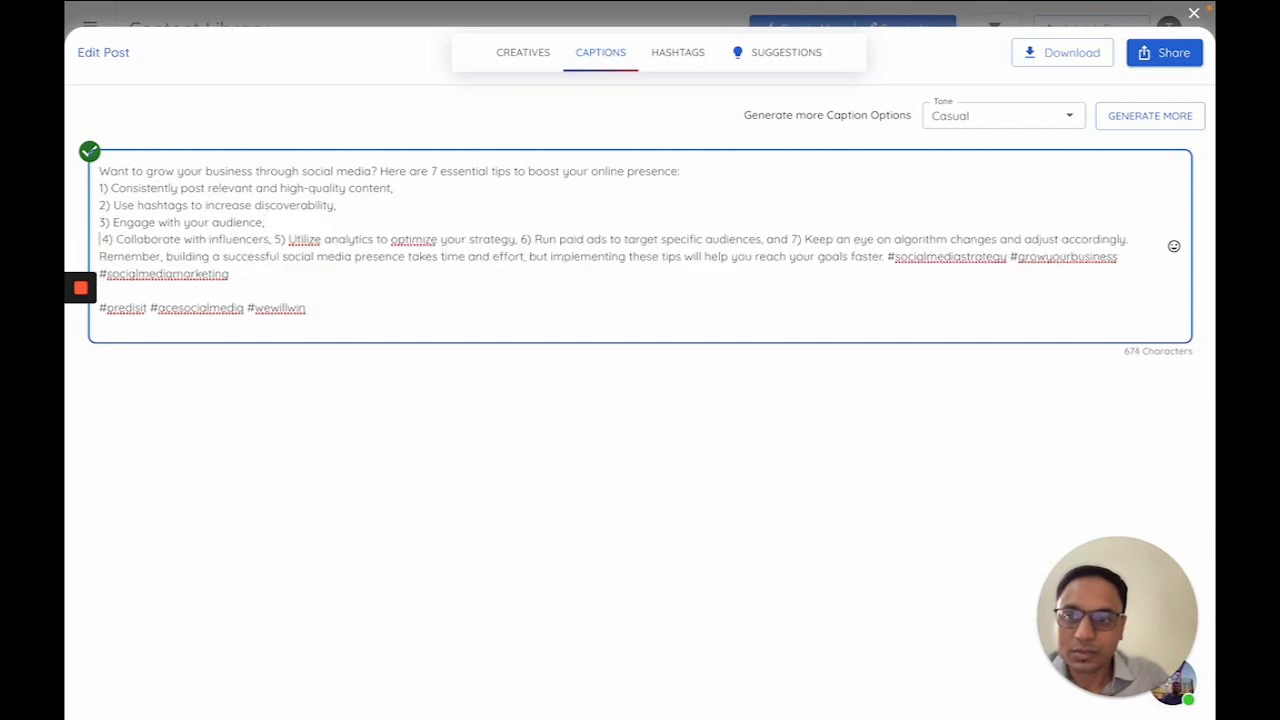
{"action": "left_click", "coordinate": [274, 239]}
{"action": "key", "text": "Return"}
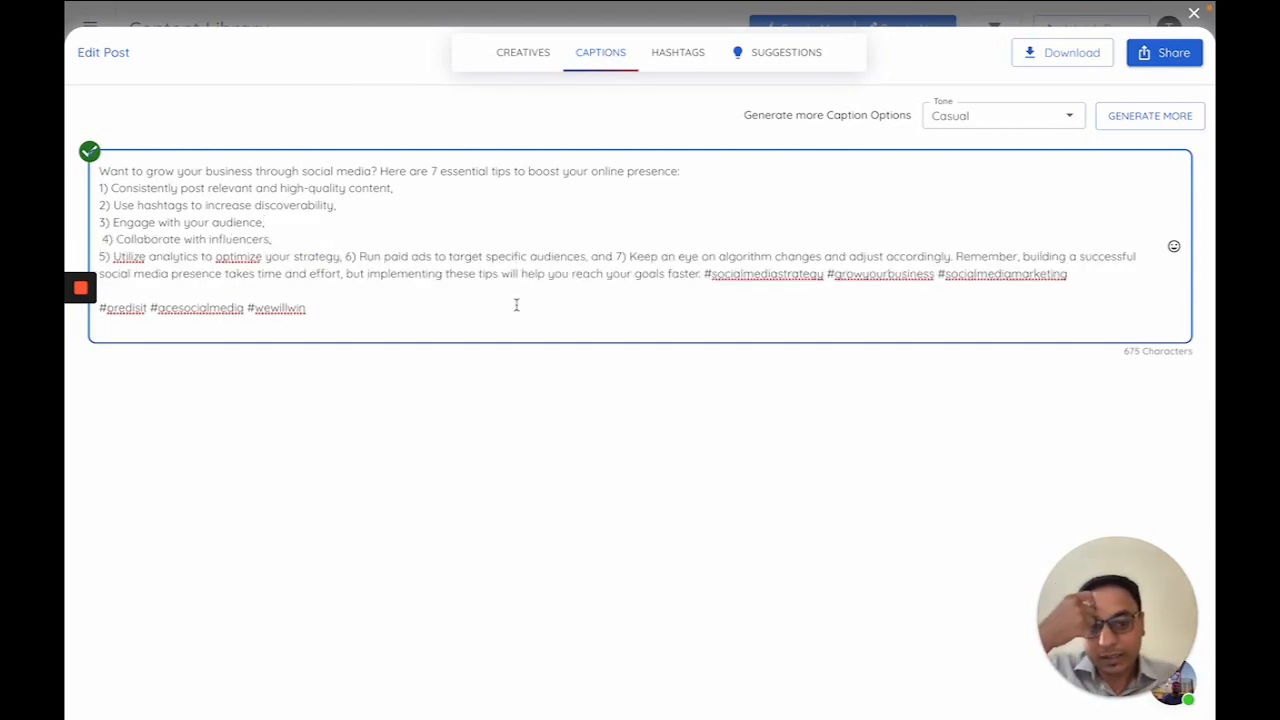
{"action": "left_click", "coordinate": [347, 256]}
{"action": "key", "text": "Return"}
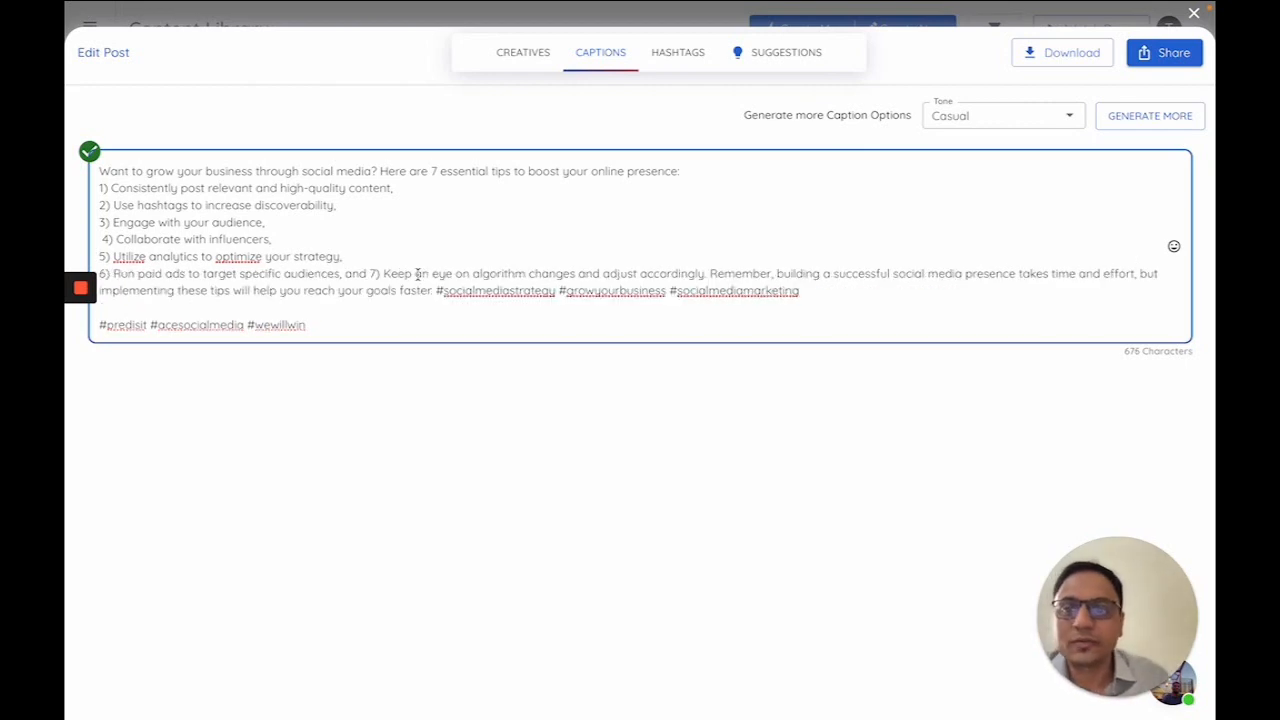
Try adding a test line starting with "This is an" beneath the caption's hashtags, and delete it again.
{"action": "left_click", "coordinate": [859, 304]}
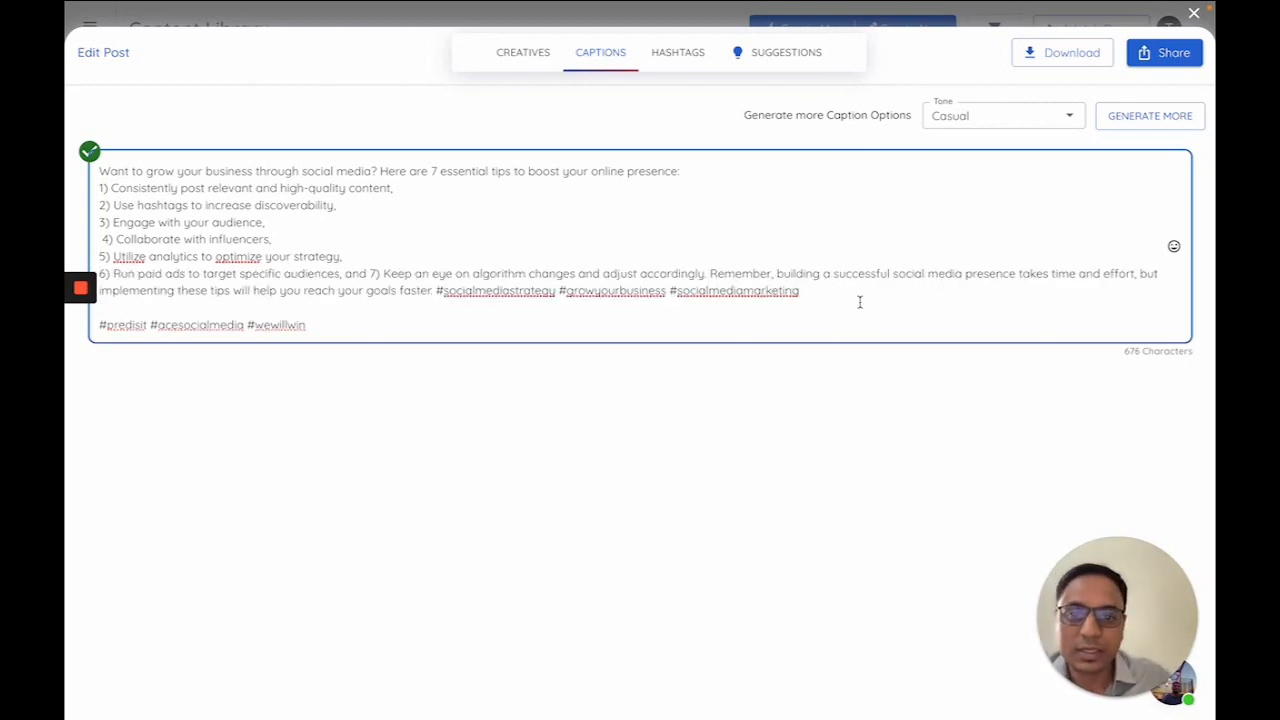
{"action": "key", "text": "Return"}
{"action": "key", "text": "Return"}
{"action": "type", "text": "This is an e"}
{"action": "key", "text": "BackSpace"}
{"action": "key", "text": "BackSpace"}
{"action": "key", "text": "BackSpace"}
{"action": "key", "text": "BackSpace"}
{"action": "key", "text": "BackSpace"}
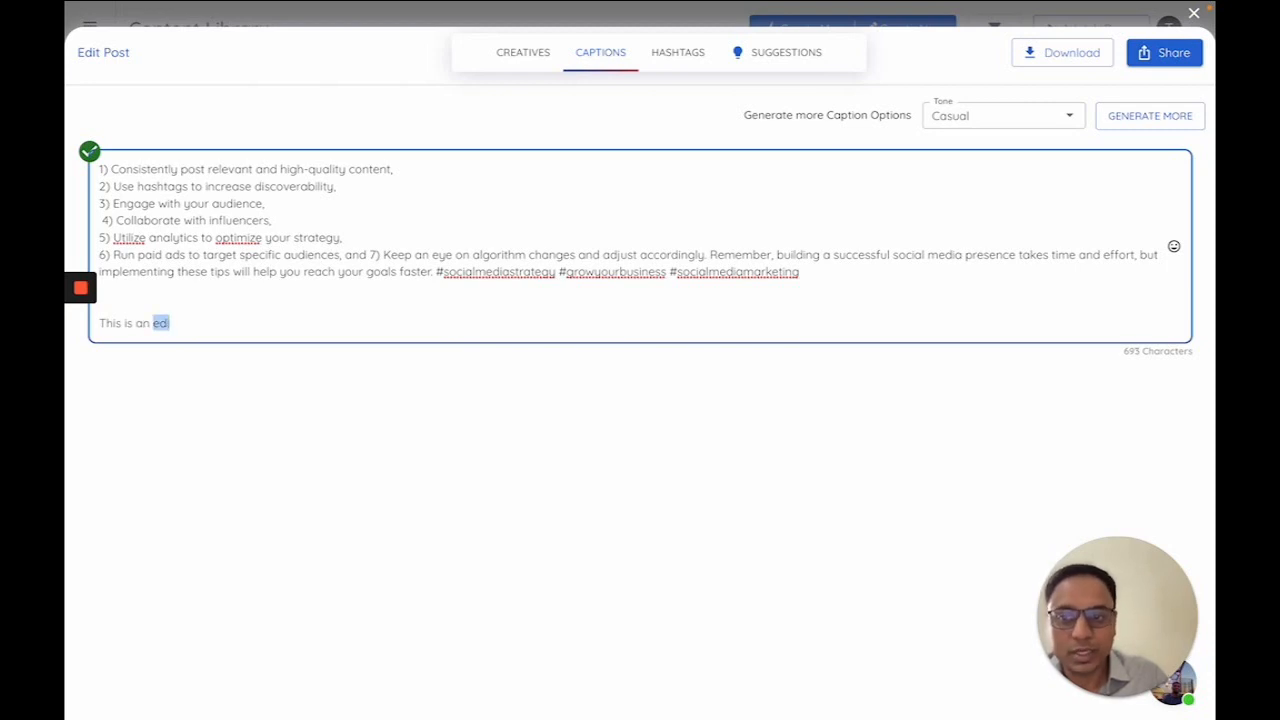
{"action": "key", "text": "BackSpace"}
{"action": "key", "text": "alt+shift+Left"}
{"action": "key", "text": "BackSpace"}
{"action": "key", "text": "BackSpace"}
{"action": "key", "text": "BackSpace"}
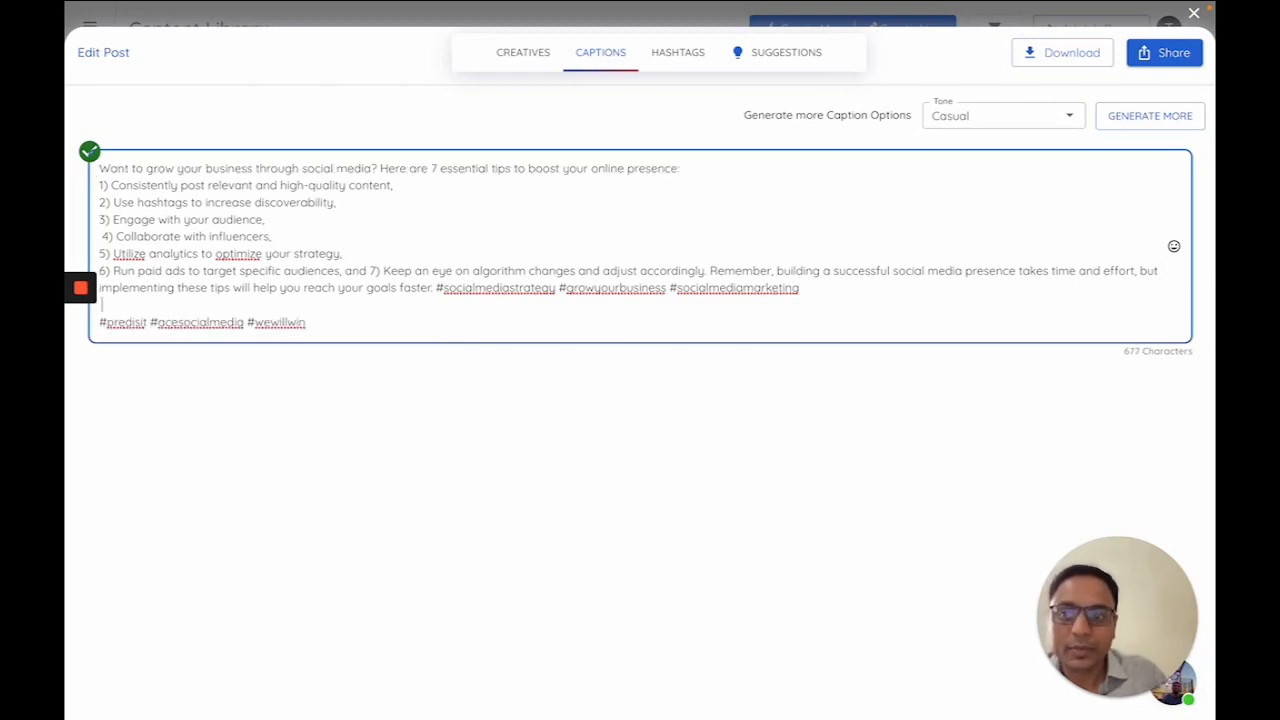
Generate another caption option in the Casual tone and choose it as the post's caption.
{"action": "left_click", "coordinate": [1073, 118]}
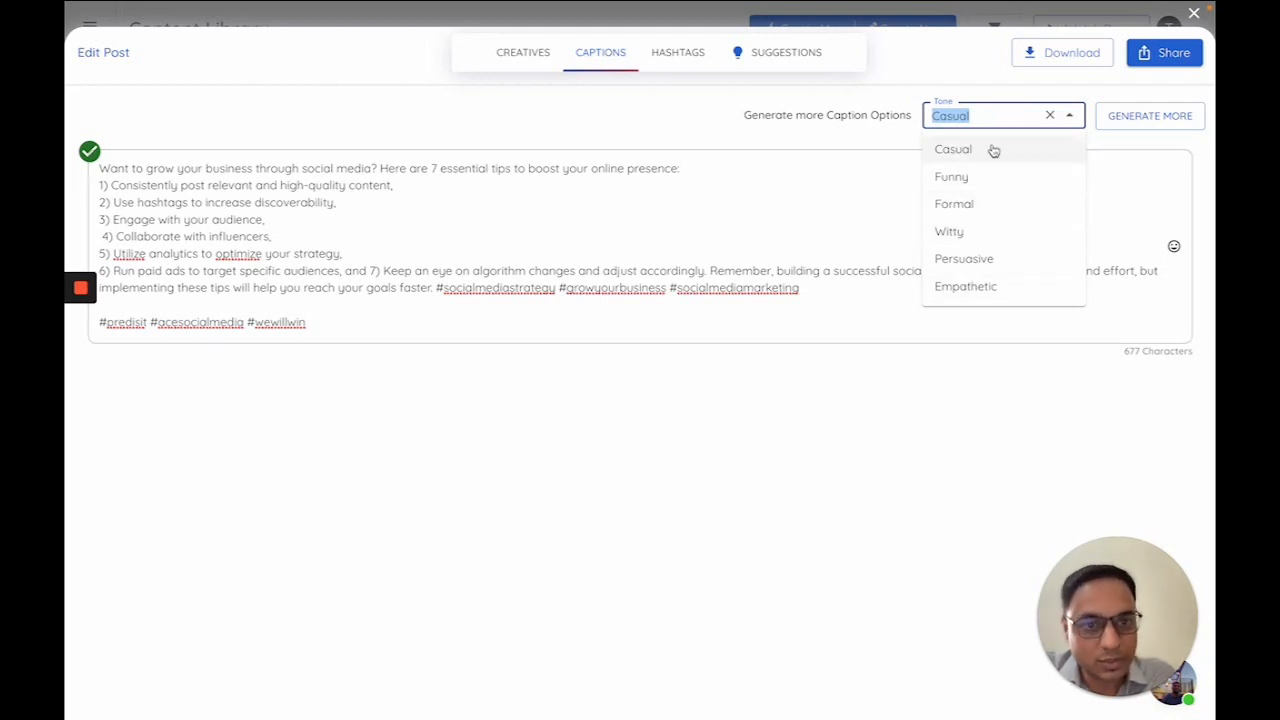
{"action": "left_click", "coordinate": [872, 128]}
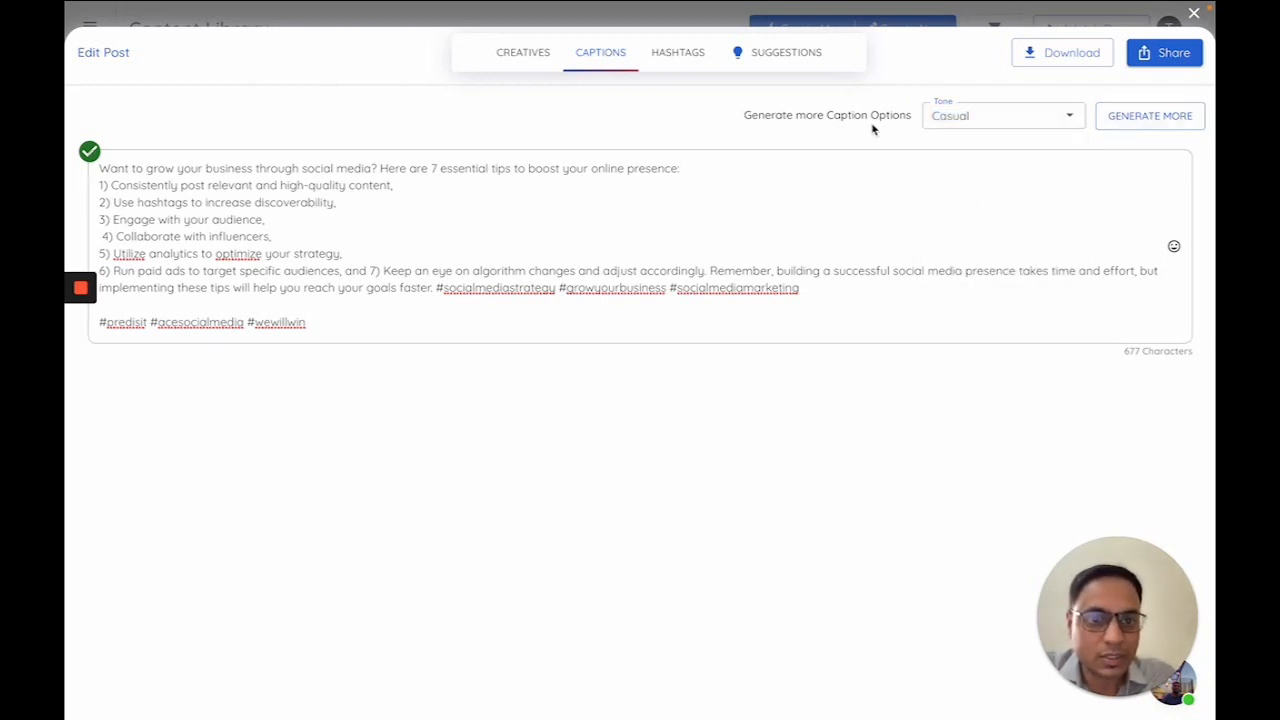
{"action": "left_click", "coordinate": [1157, 125]}
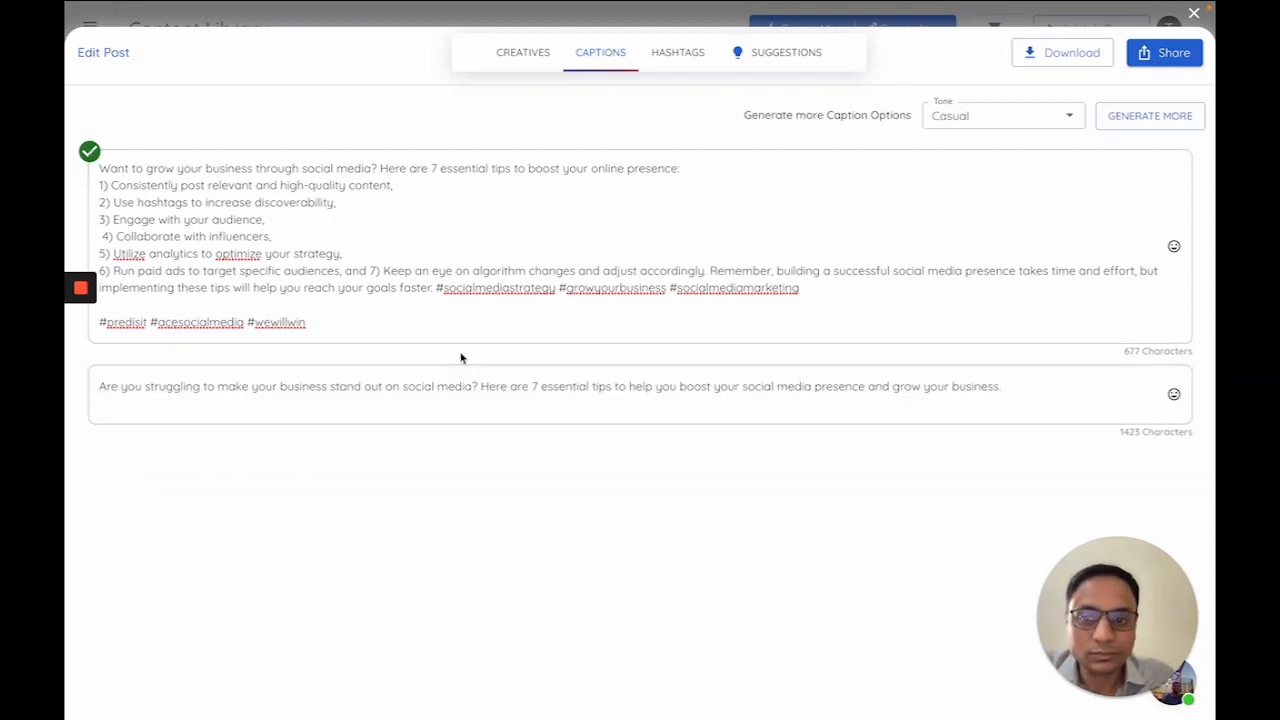
{"action": "left_click", "coordinate": [507, 388]}
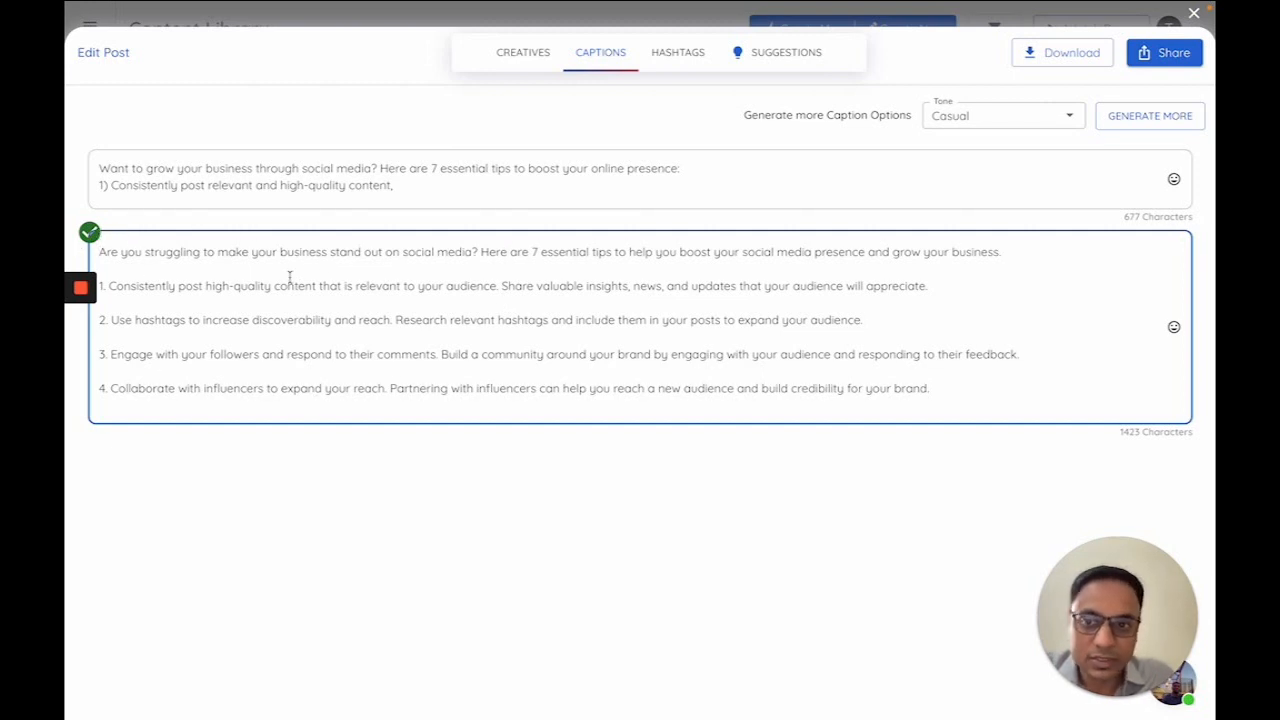
Read the newly generated caption through to its closing hashtags.
{"action": "scroll", "coordinate": [446, 351], "scroll_direction": "down", "scroll_amount": 5}
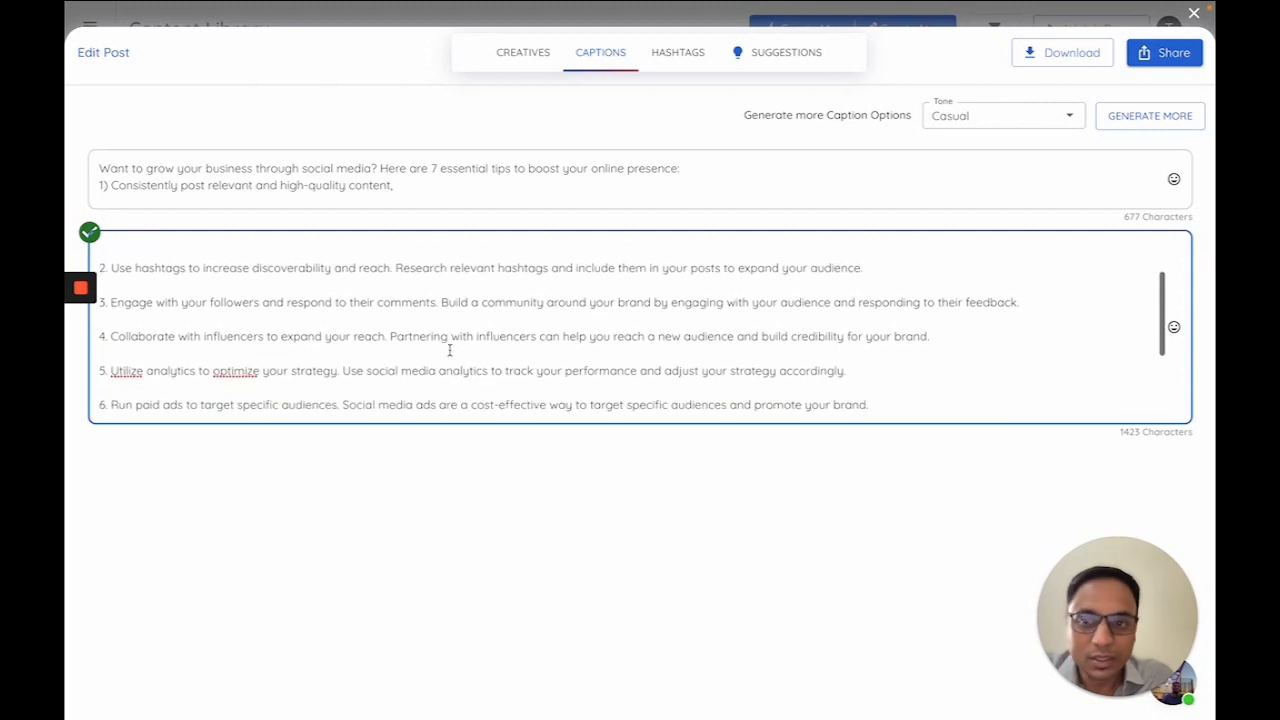
{"action": "scroll", "coordinate": [449, 350], "scroll_direction": "up", "scroll_amount": 5}
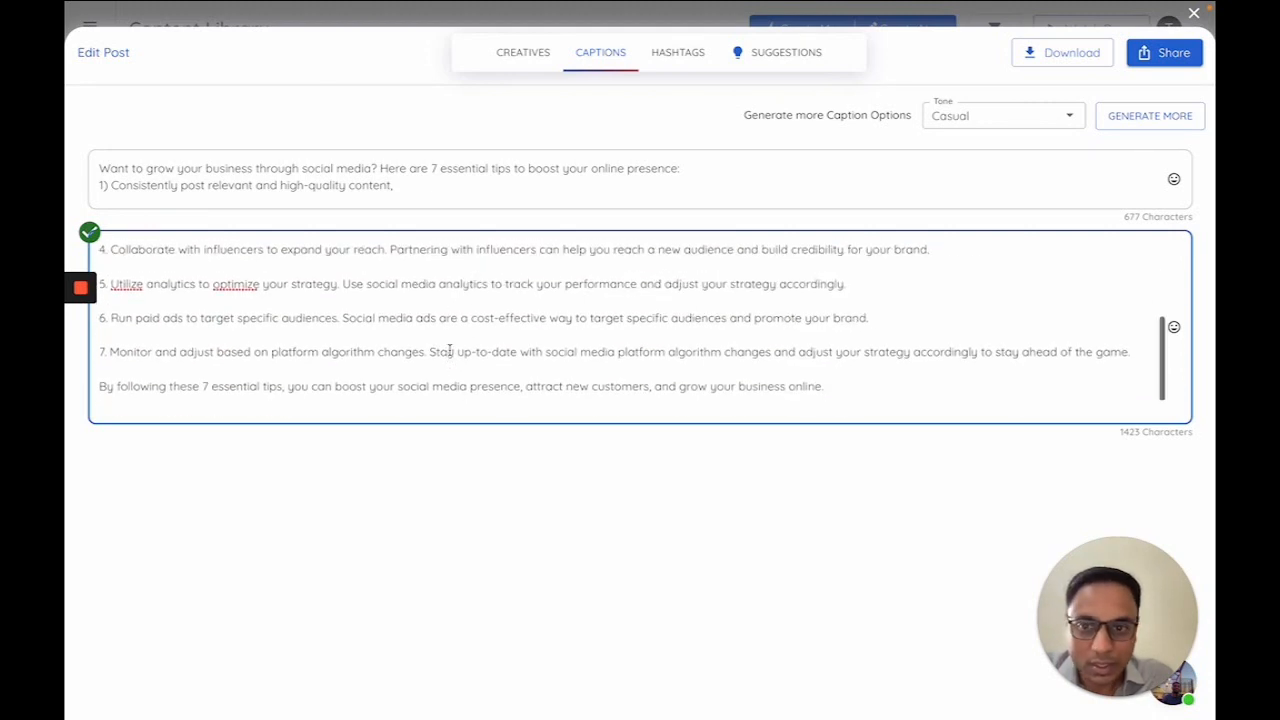
{"action": "scroll", "coordinate": [449, 350], "scroll_direction": "down", "scroll_amount": 5}
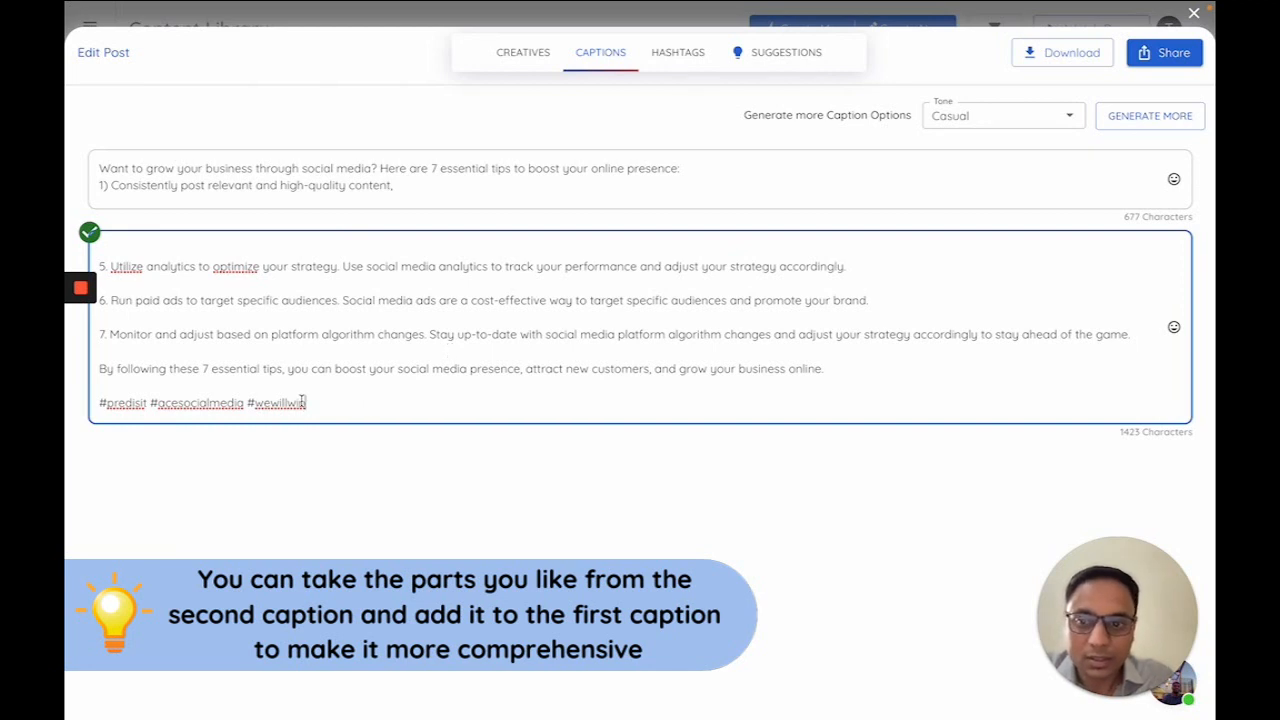
{"action": "left_click_drag", "start_coordinate": [303, 401], "coordinate": [98, 403]}
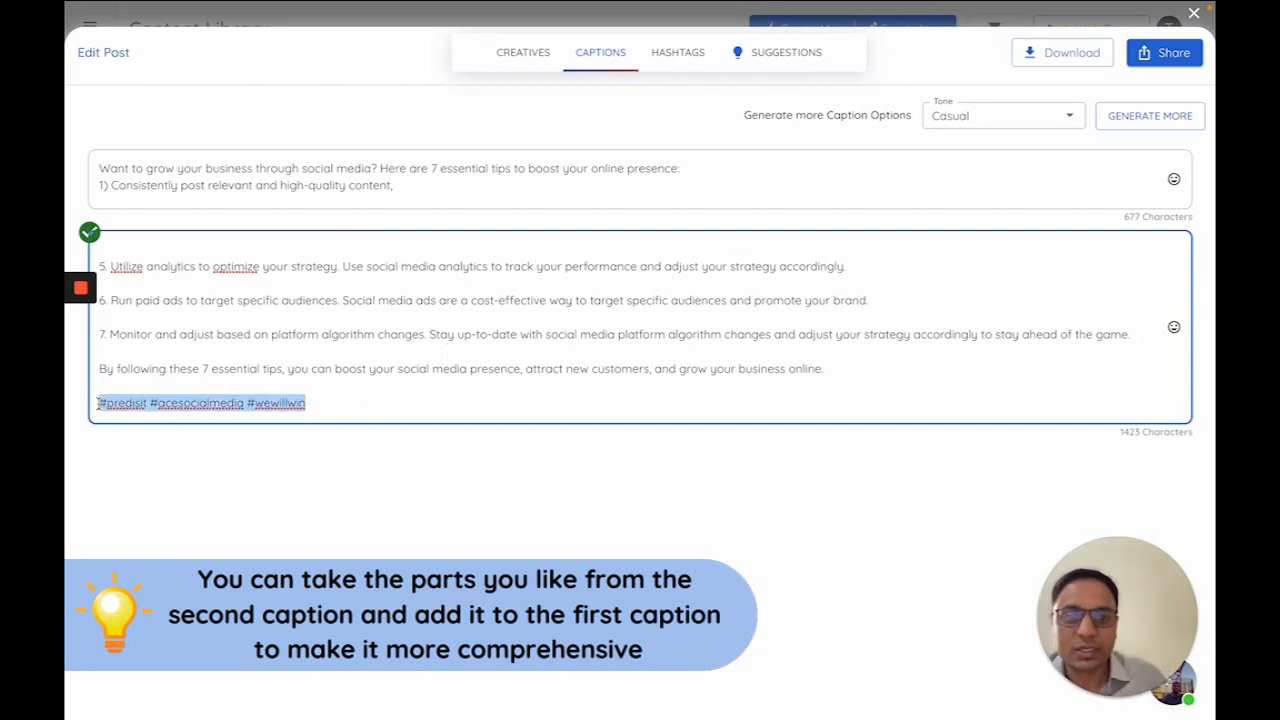
{"action": "left_click", "coordinate": [376, 404]}
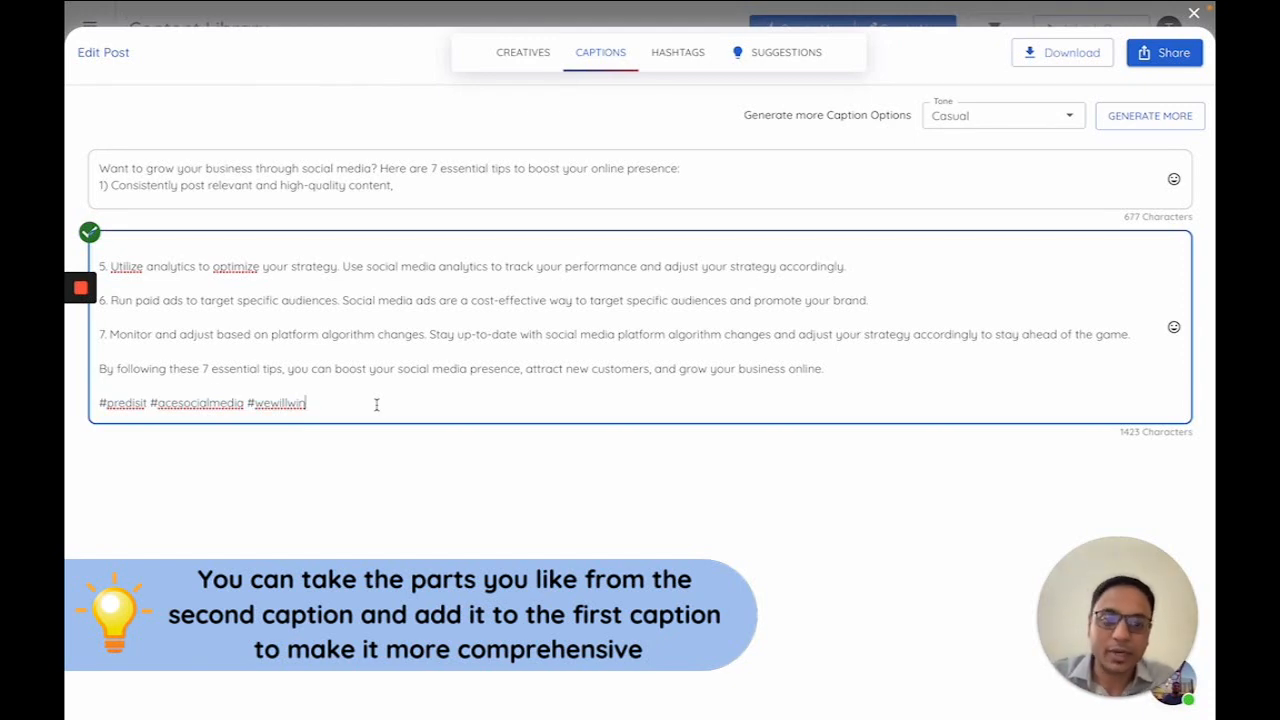
Compare creative-based and caption-based hashtags, and add #socialmediamarketing, #socialmedia, #marketingstrategy and #socialmediastar from the caption-based suggestions.
{"action": "left_click", "coordinate": [679, 58]}
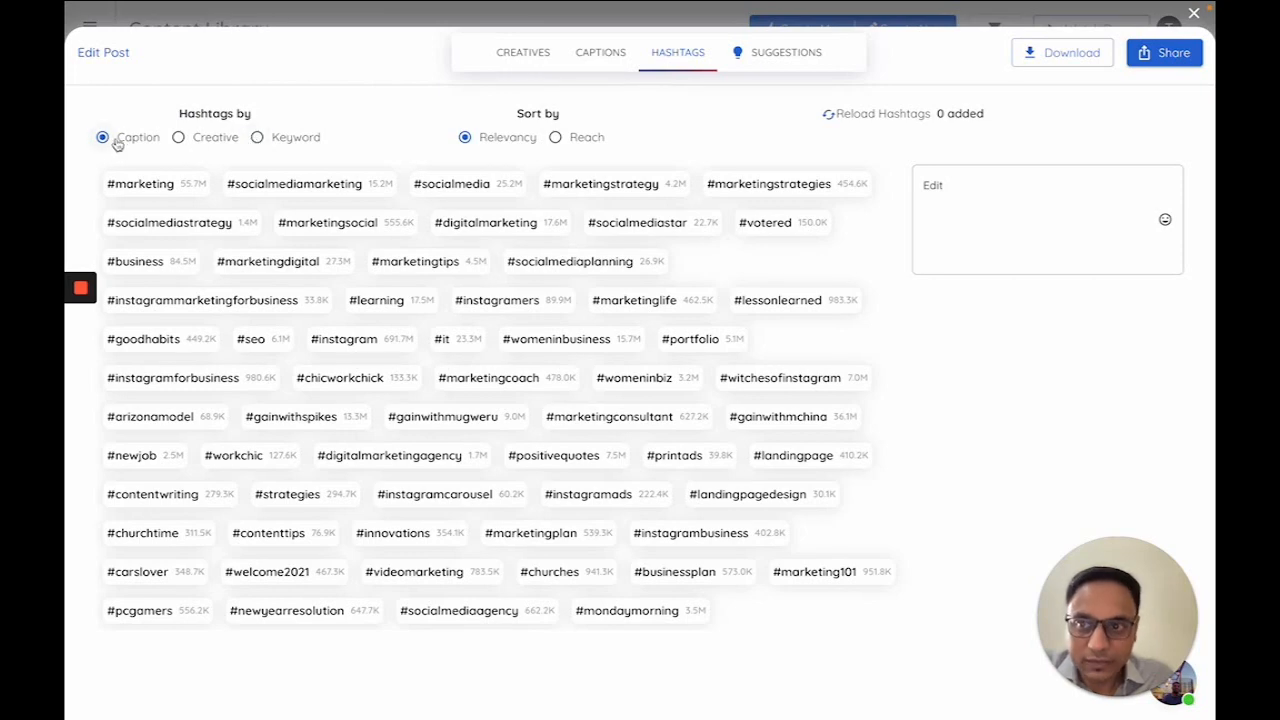
{"action": "left_click", "coordinate": [224, 146]}
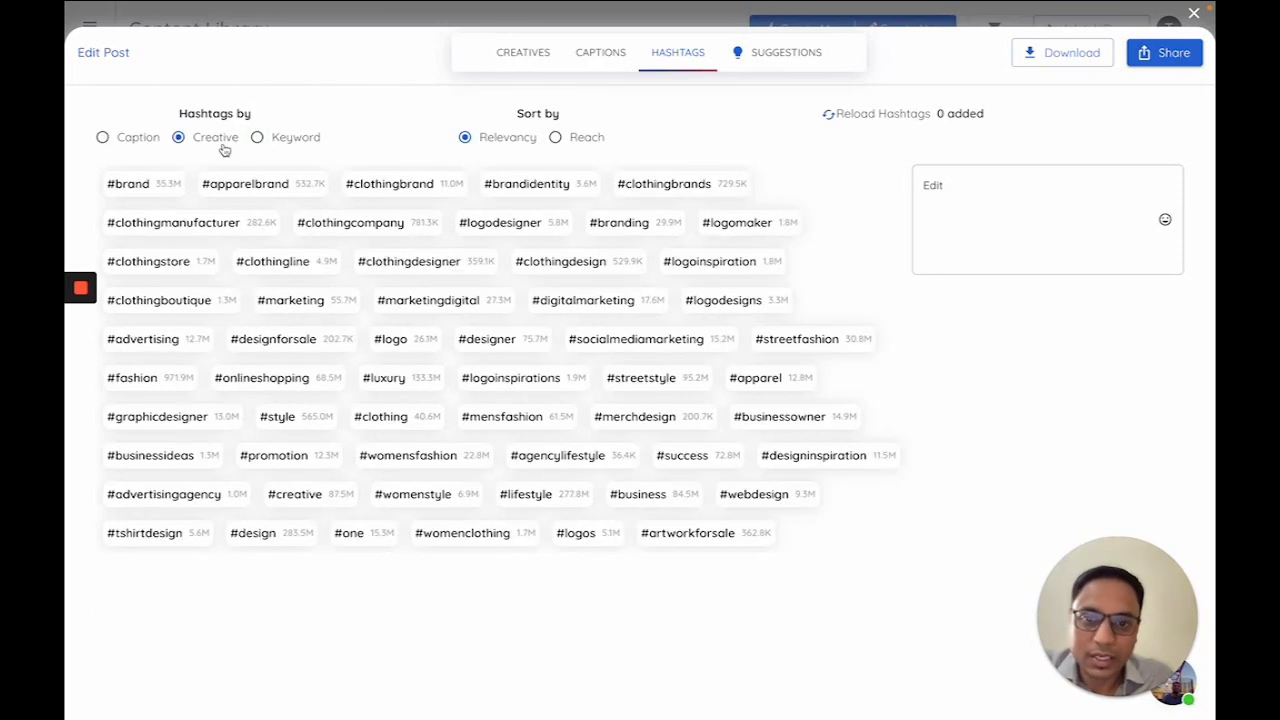
{"action": "left_click", "coordinate": [150, 142]}
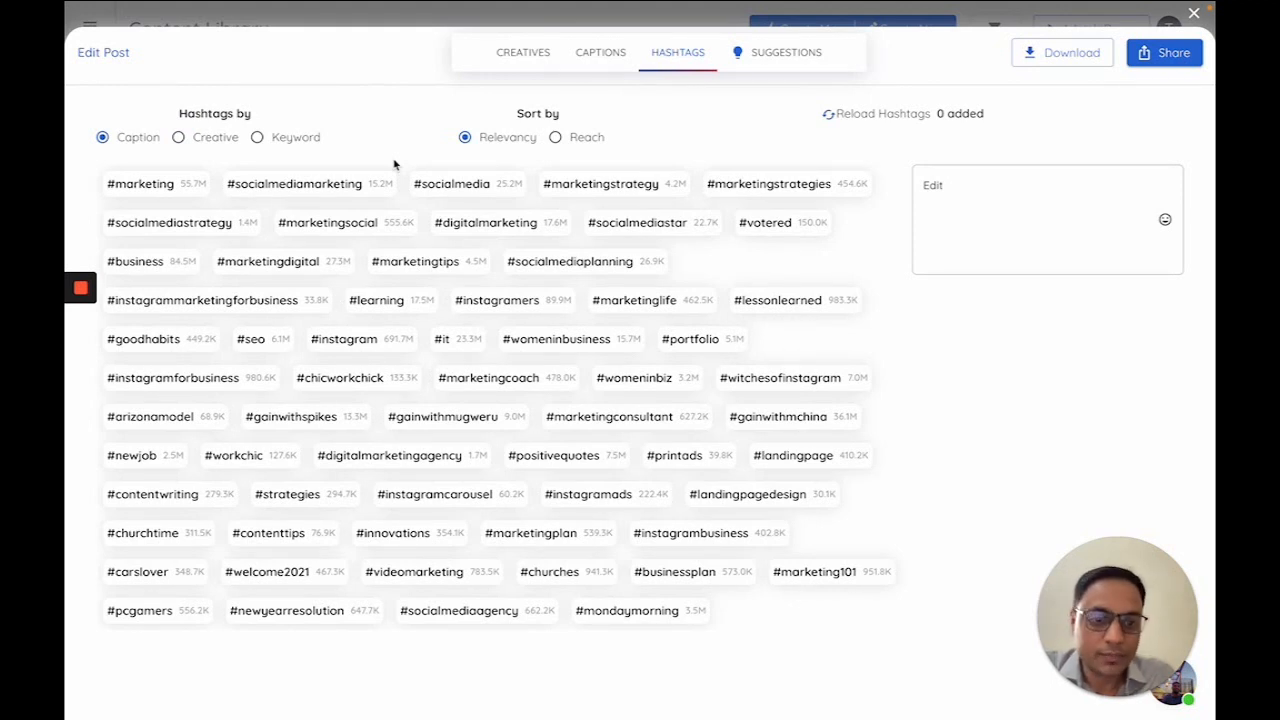
{"action": "left_click", "coordinate": [365, 182]}
{"action": "left_click", "coordinate": [489, 187]}
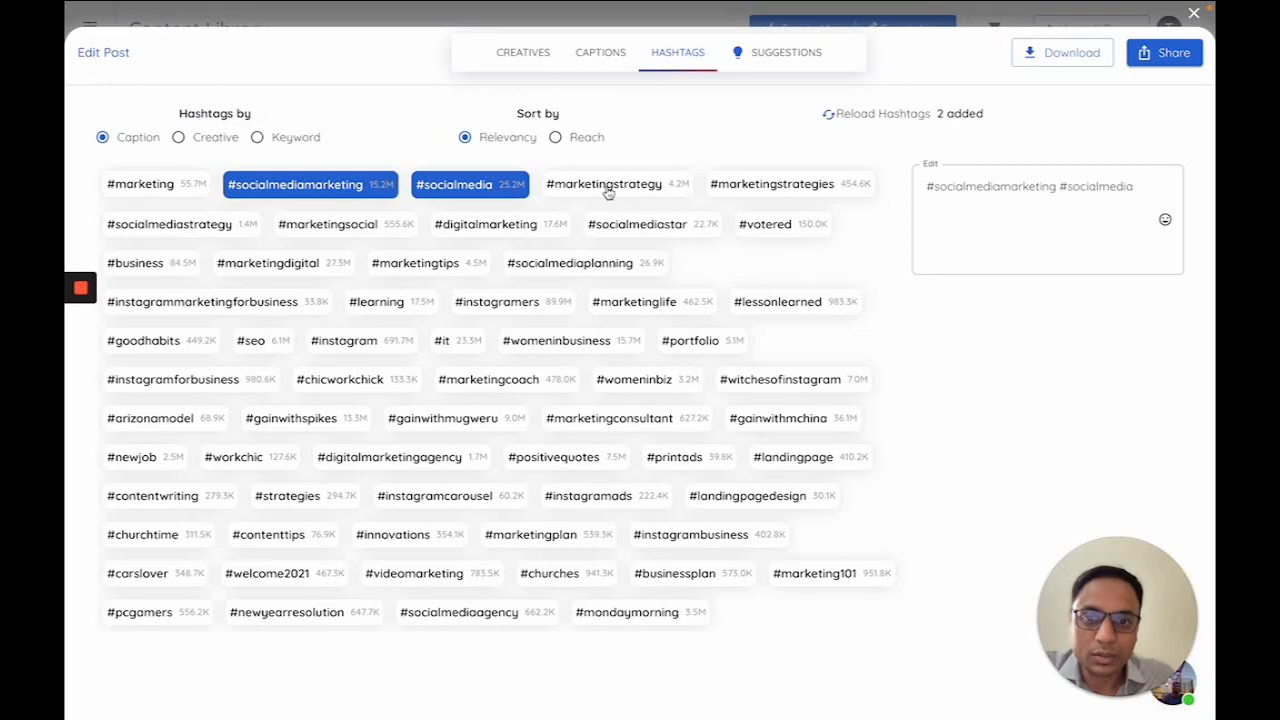
{"action": "left_click", "coordinate": [598, 192]}
{"action": "left_click", "coordinate": [640, 228]}
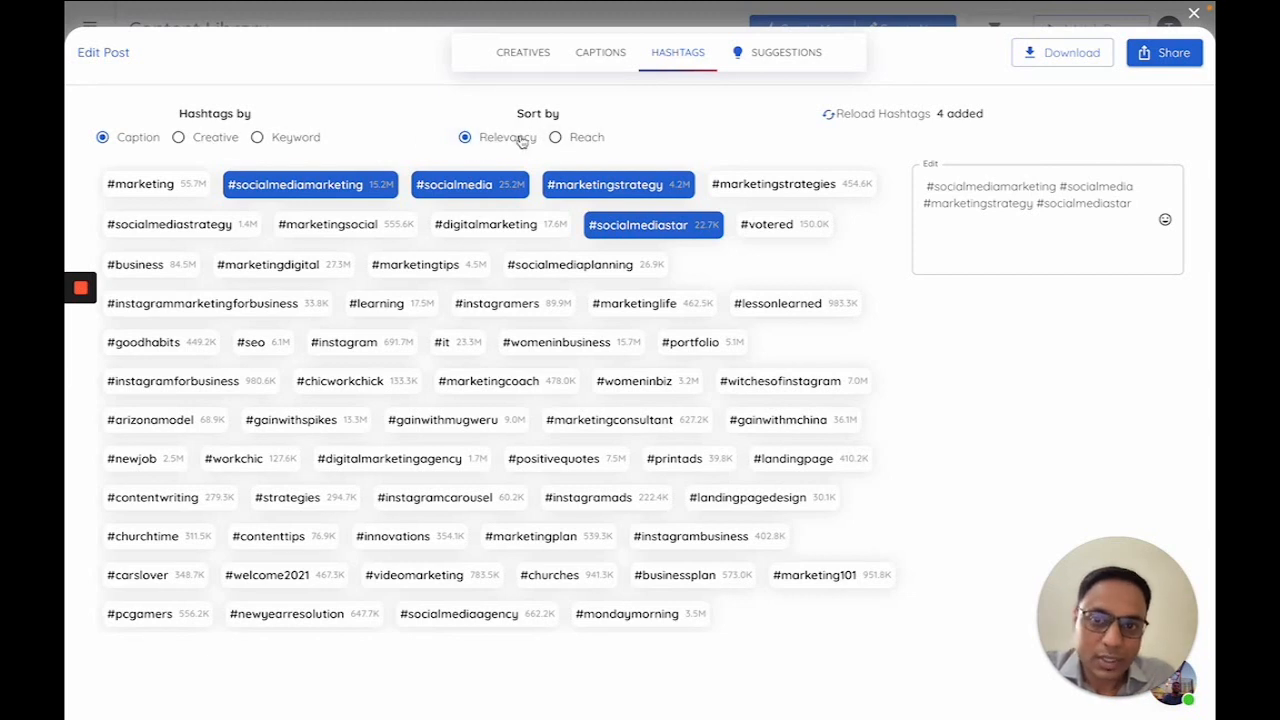
Sort hashtags by reach, generate suggestions for the keyword "social media marketing", and add #socialhealthnetwork, #socialhealthgrowth and #mediaofficer.
{"action": "left_click", "coordinate": [578, 140]}
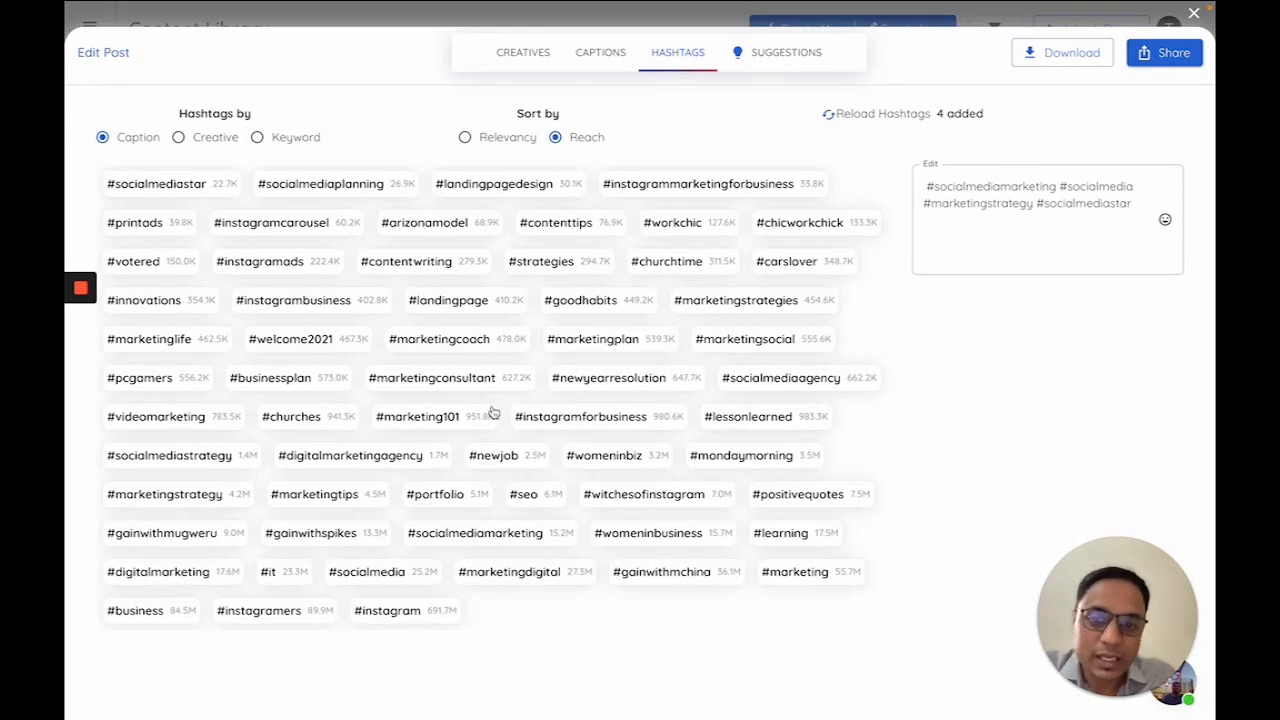
{"action": "left_click", "coordinate": [299, 138]}
{"action": "type", "text": "social media marketing"}
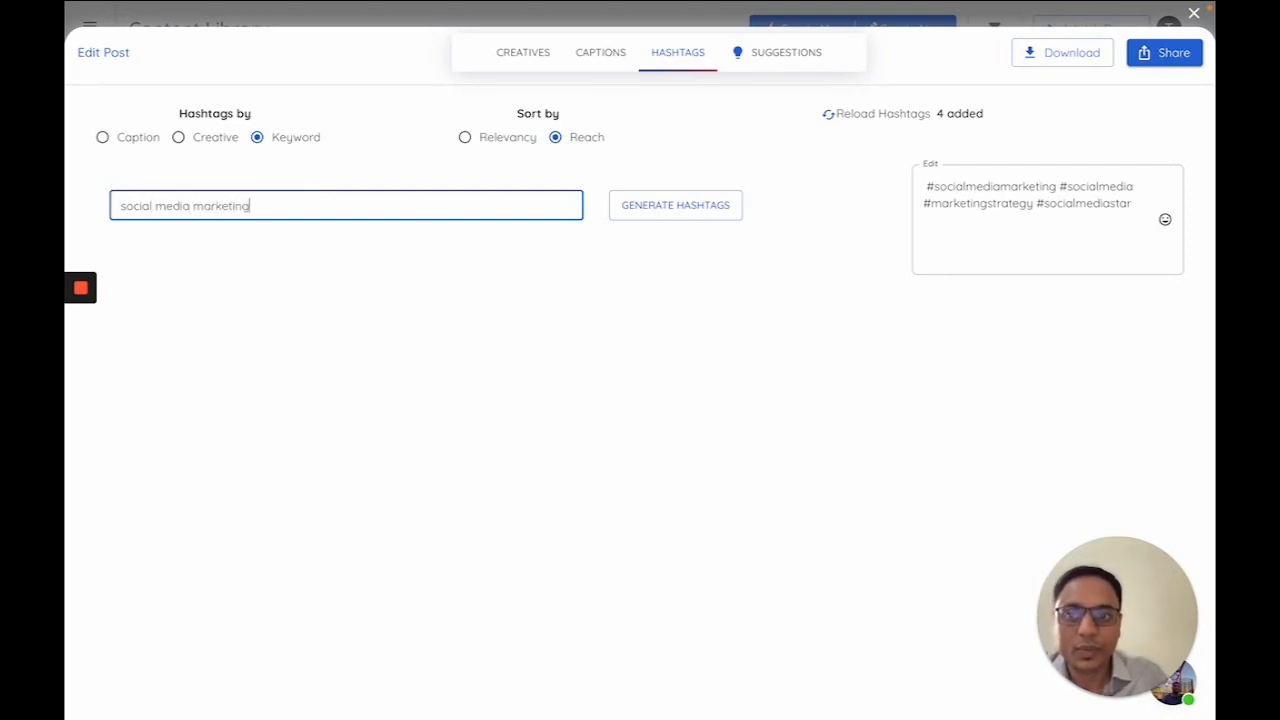
{"action": "left_click", "coordinate": [667, 205]}
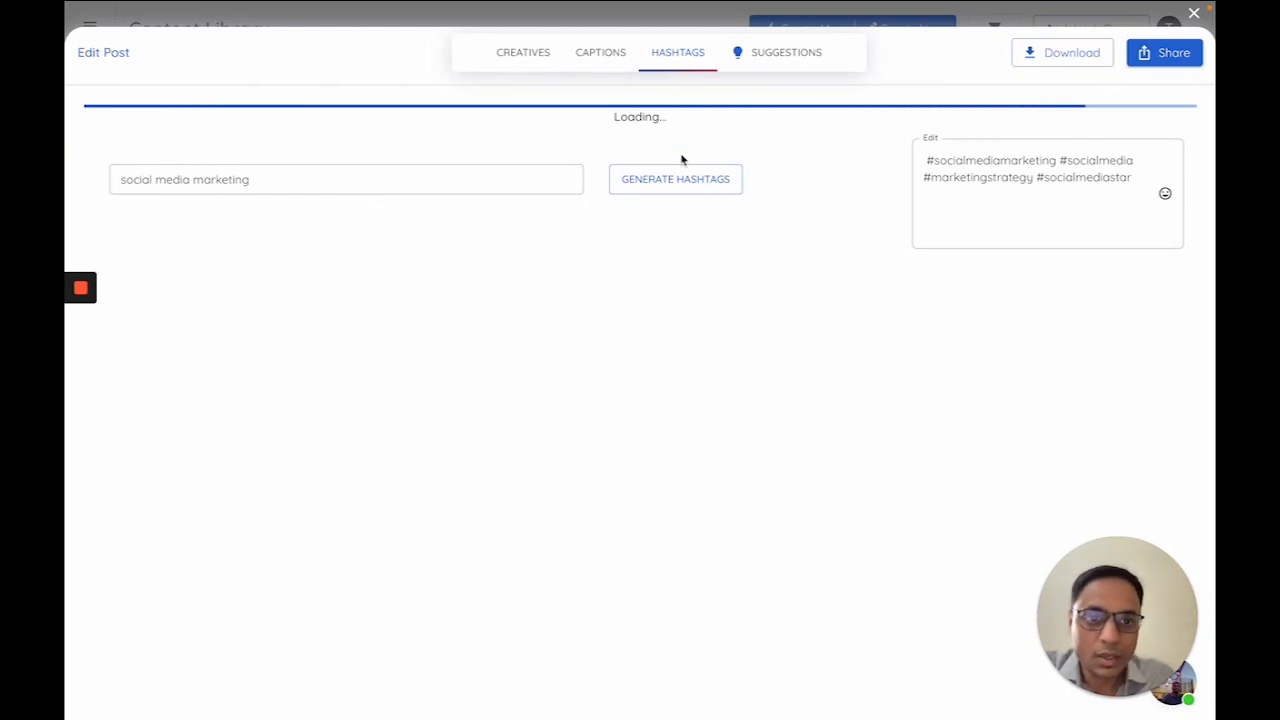
{"action": "left_click", "coordinate": [510, 270]}
{"action": "left_click", "coordinate": [724, 275]}
{"action": "left_click", "coordinate": [740, 338]}
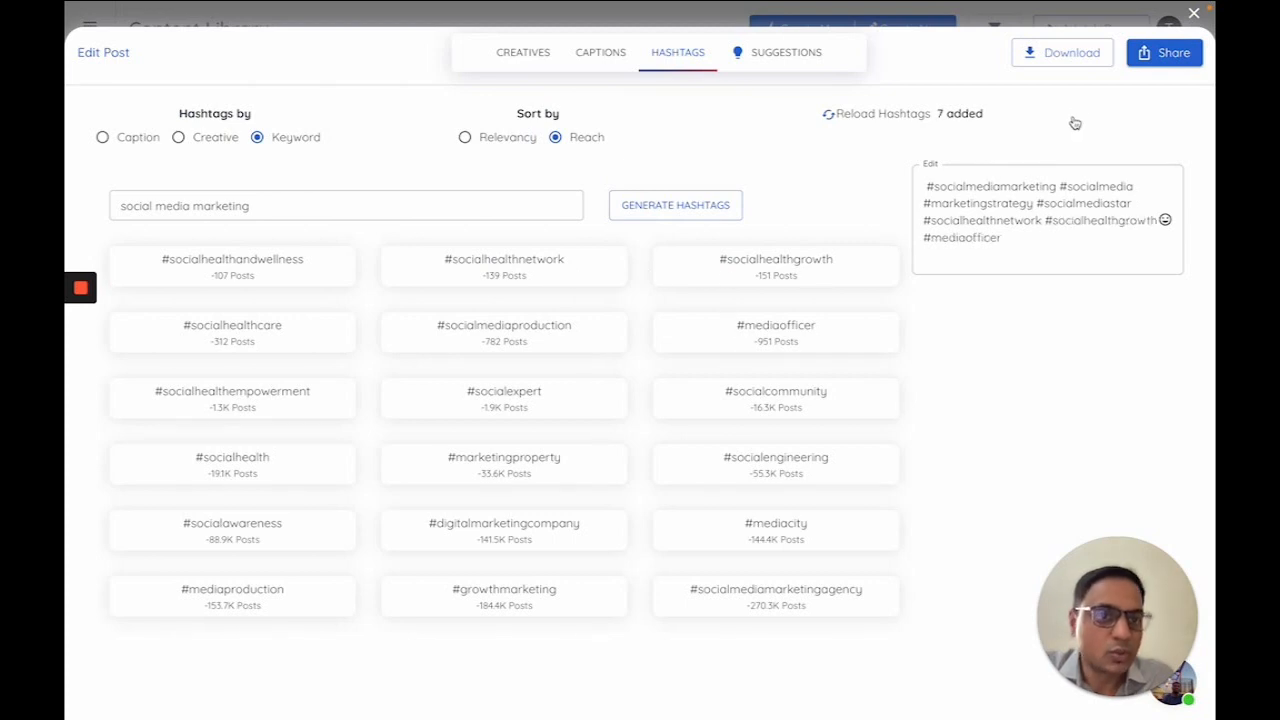
Open the post for sharing, set its publishing time to 03/25/2023 06:36 PM, and show the alternatives to scheduling.
{"action": "left_click", "coordinate": [1163, 62]}
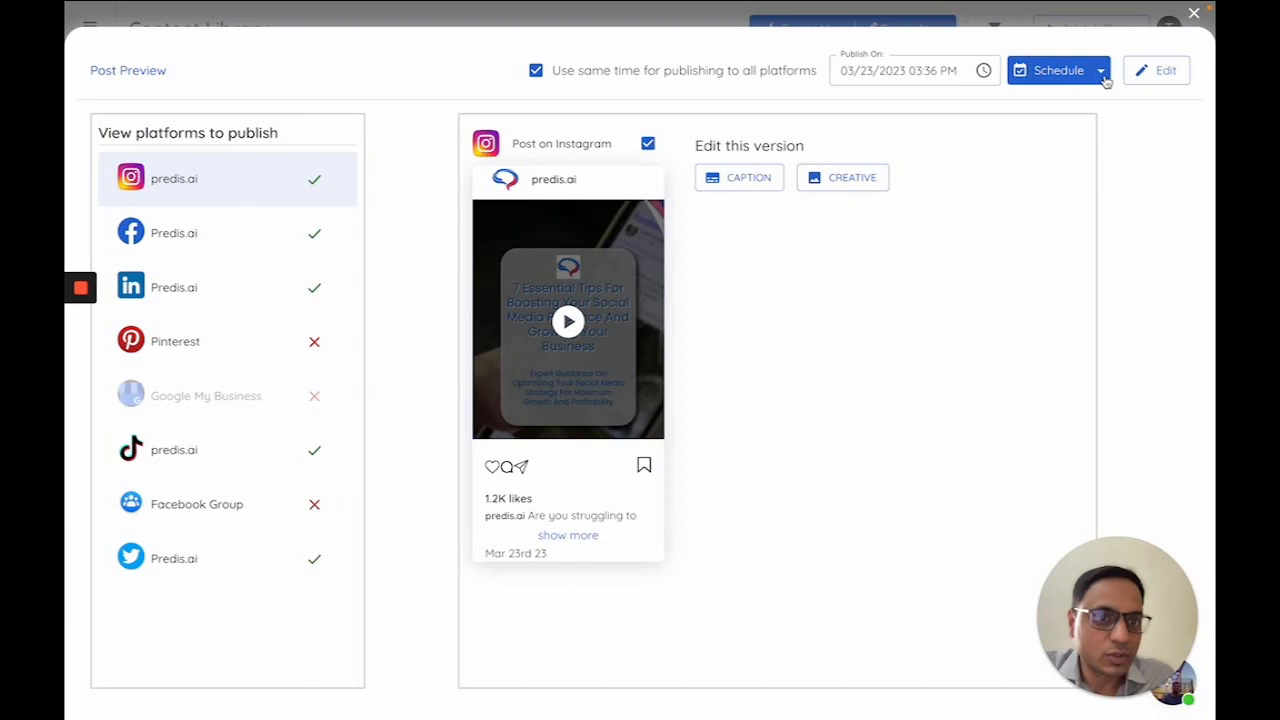
{"action": "left_click", "coordinate": [908, 77]}
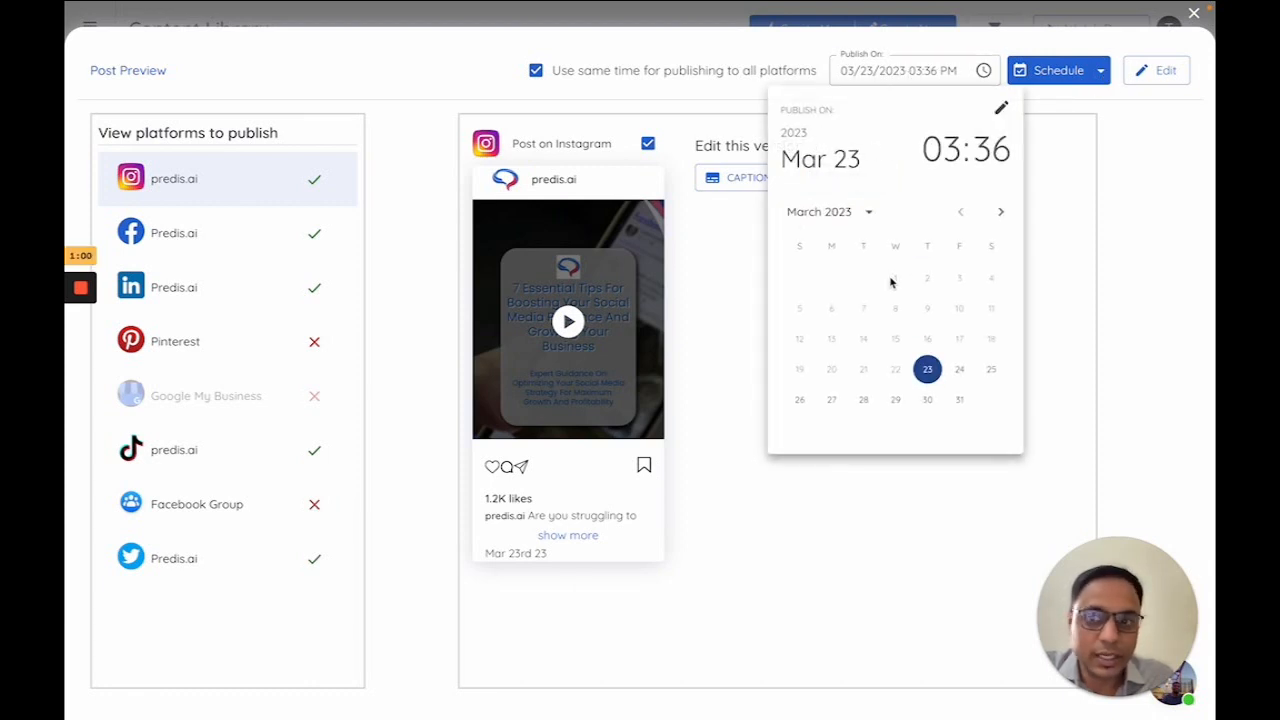
{"action": "left_click", "coordinate": [993, 371]}
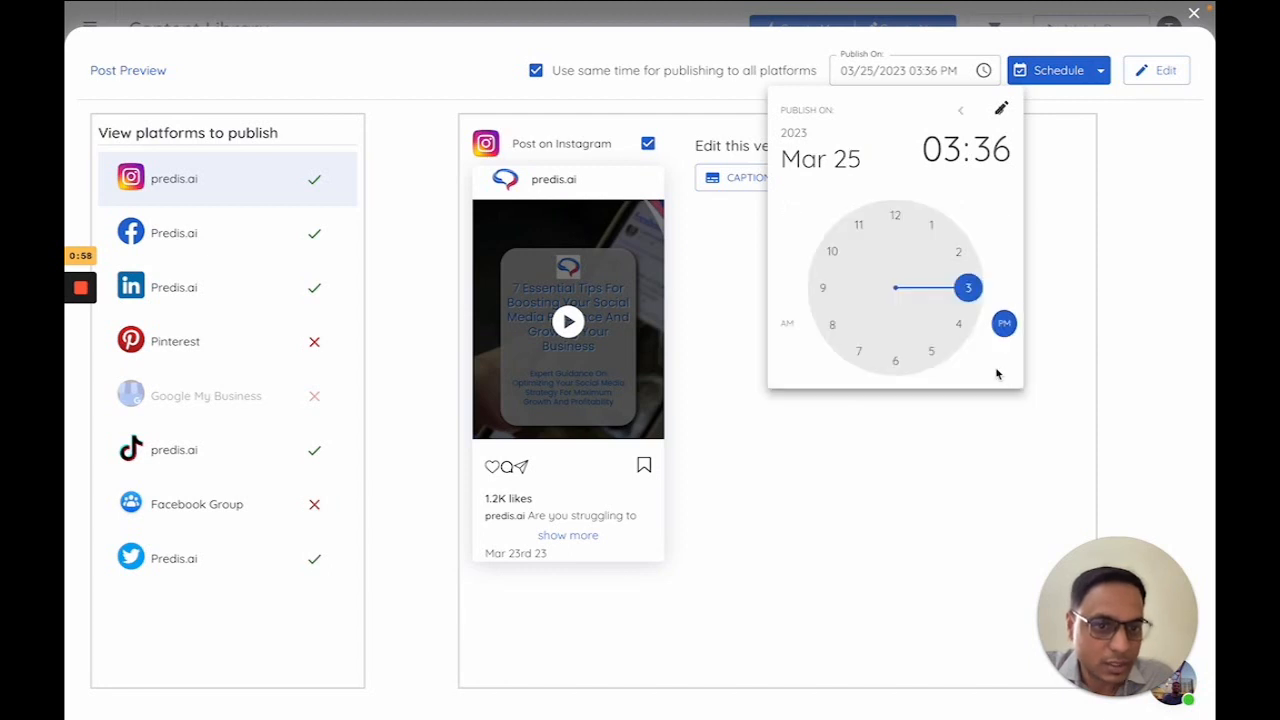
{"action": "left_click", "coordinate": [894, 362]}
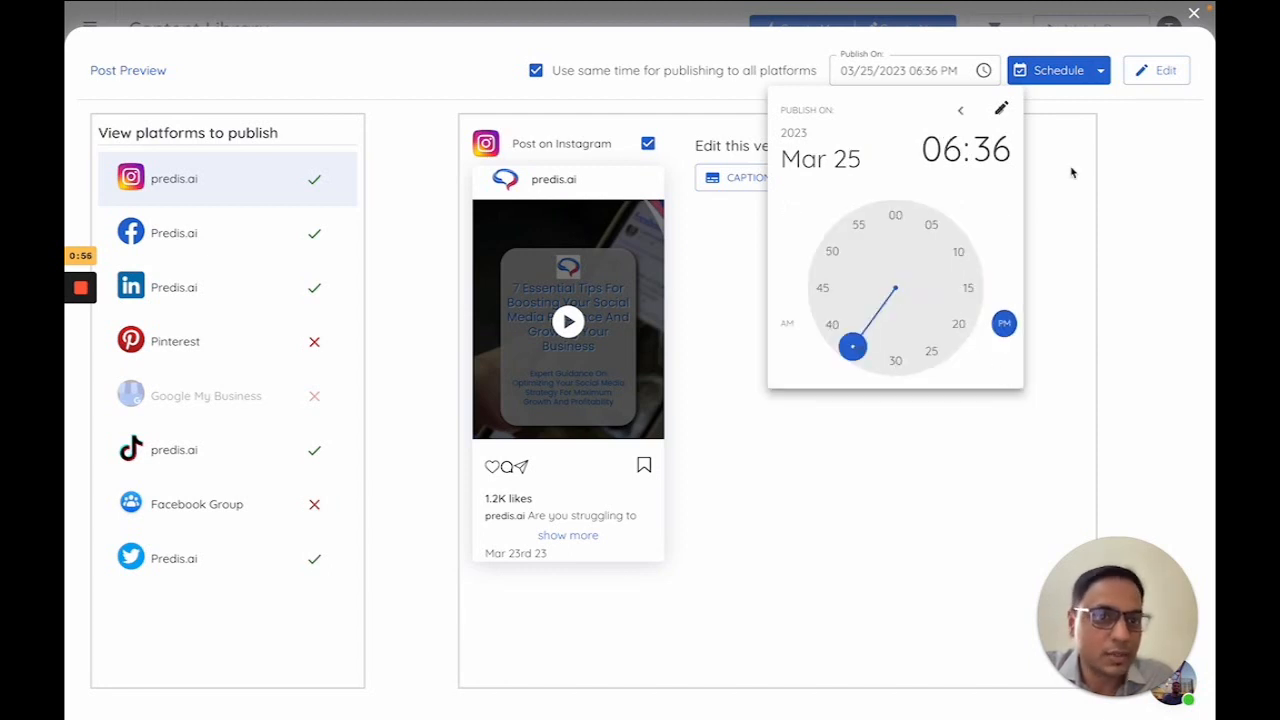
{"action": "left_click", "coordinate": [1071, 173]}
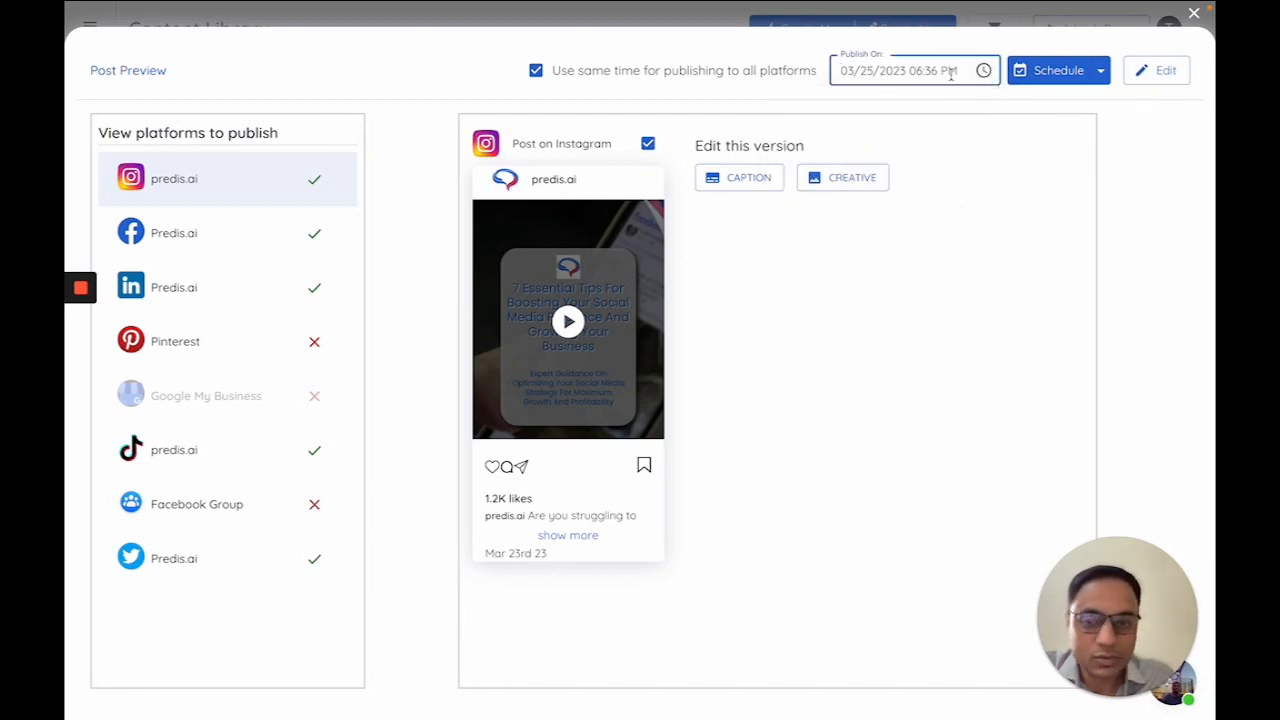
{"action": "left_click", "coordinate": [1101, 72]}
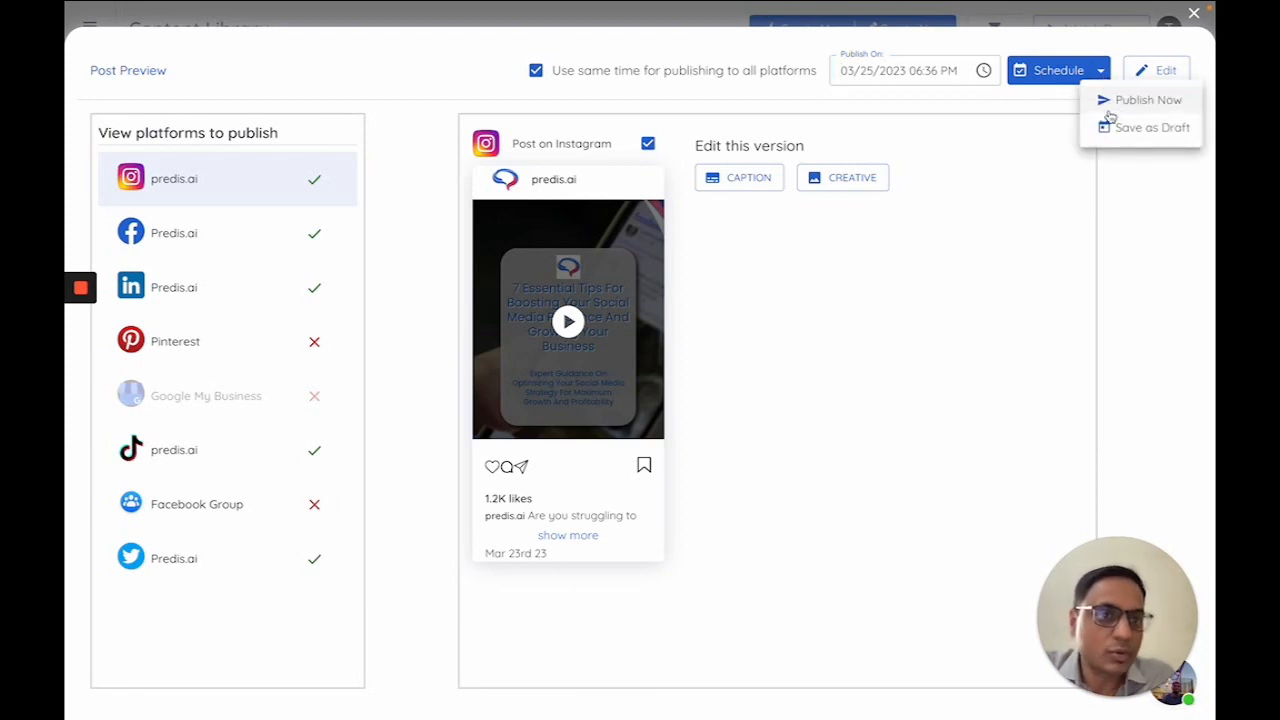
Preview the post's TikTok version and exclude TikTok from the platforms to publish.
{"action": "left_click", "coordinate": [1130, 190]}
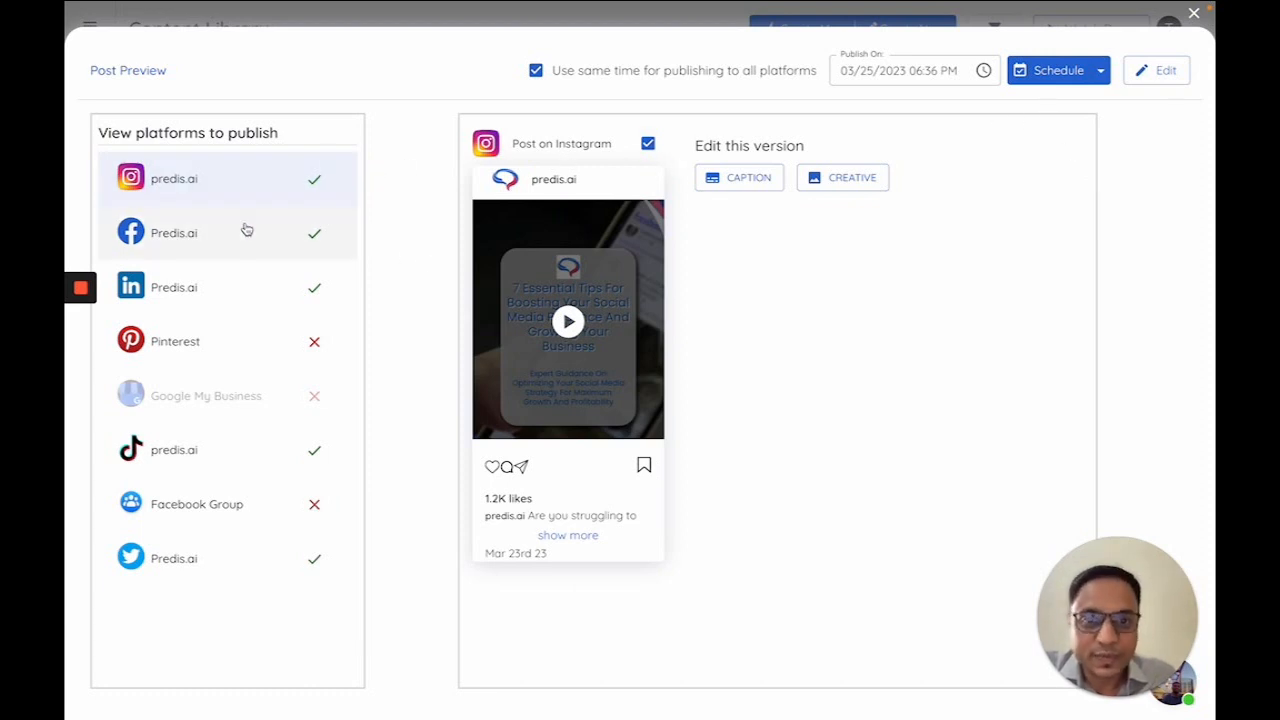
{"action": "left_click", "coordinate": [185, 463]}
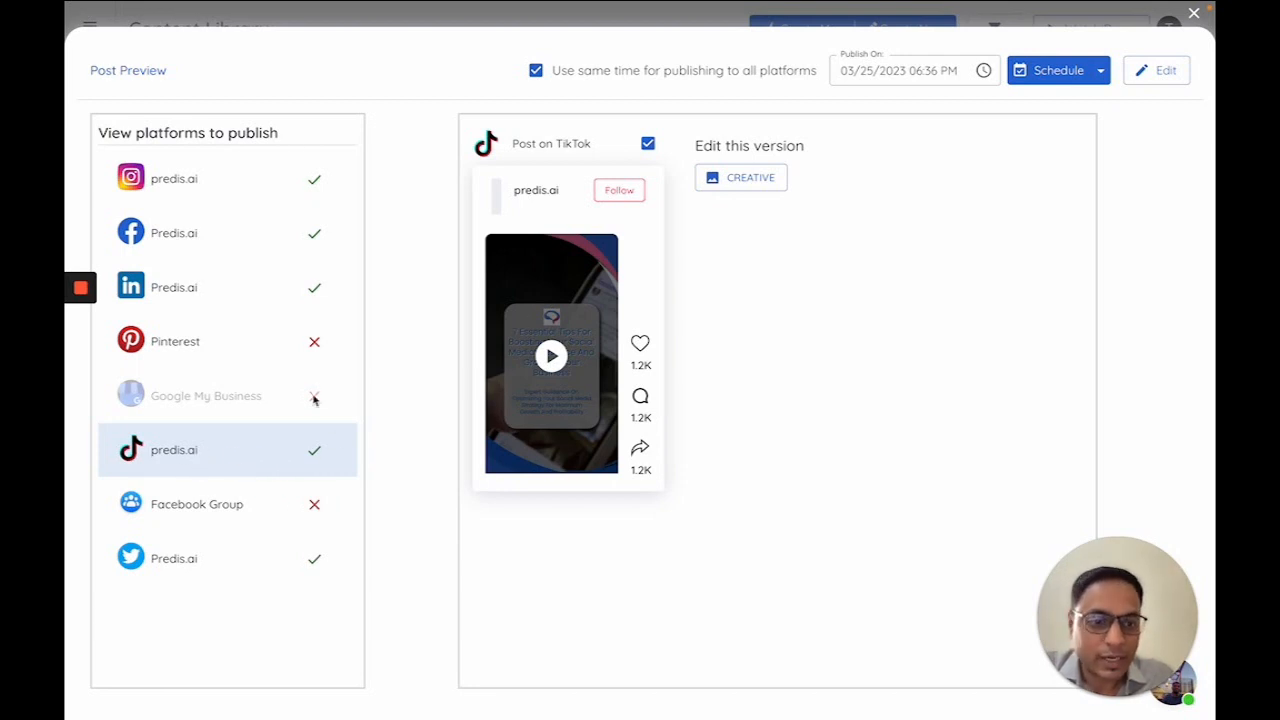
{"action": "left_click", "coordinate": [648, 144]}
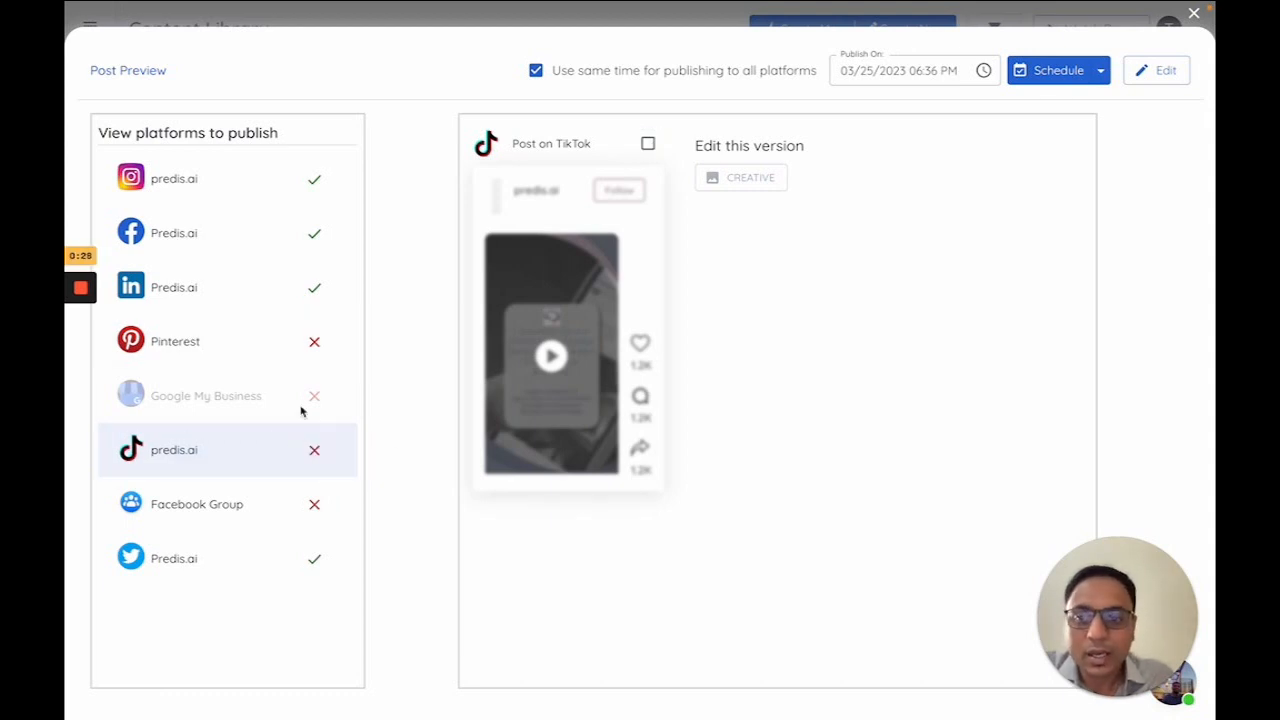
Add a space after the Facebook caption's opening paragraph, save the caption, and return to the library with the video post's caption collapsed.
{"action": "left_click", "coordinate": [271, 177]}
{"action": "left_click", "coordinate": [238, 247]}
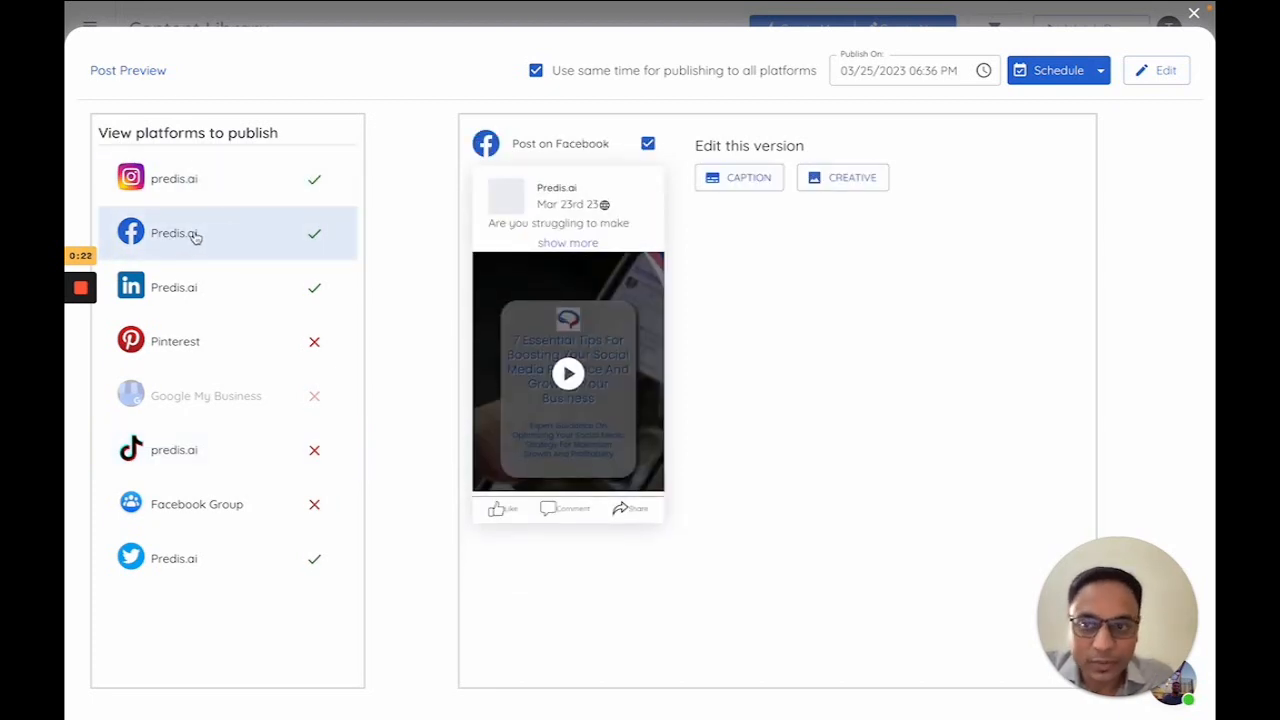
{"action": "left_click", "coordinate": [747, 179]}
{"action": "left_click", "coordinate": [804, 354]}
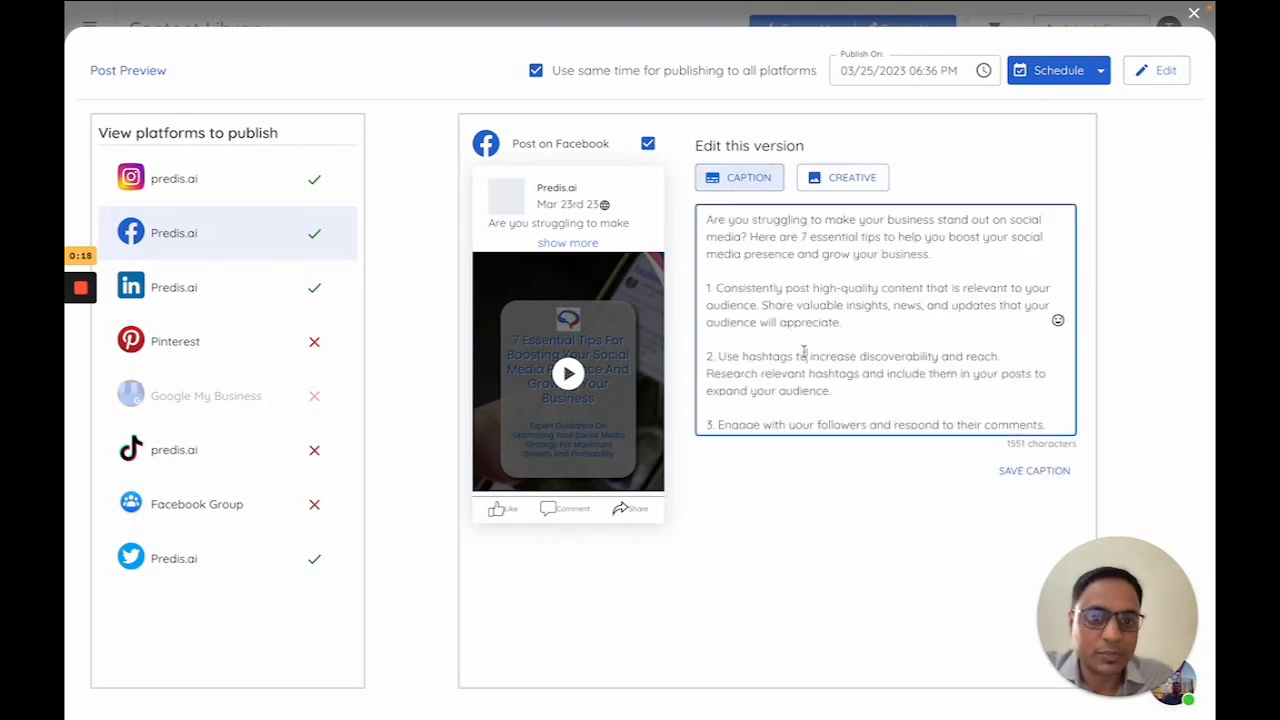
{"action": "type", "text": "."}
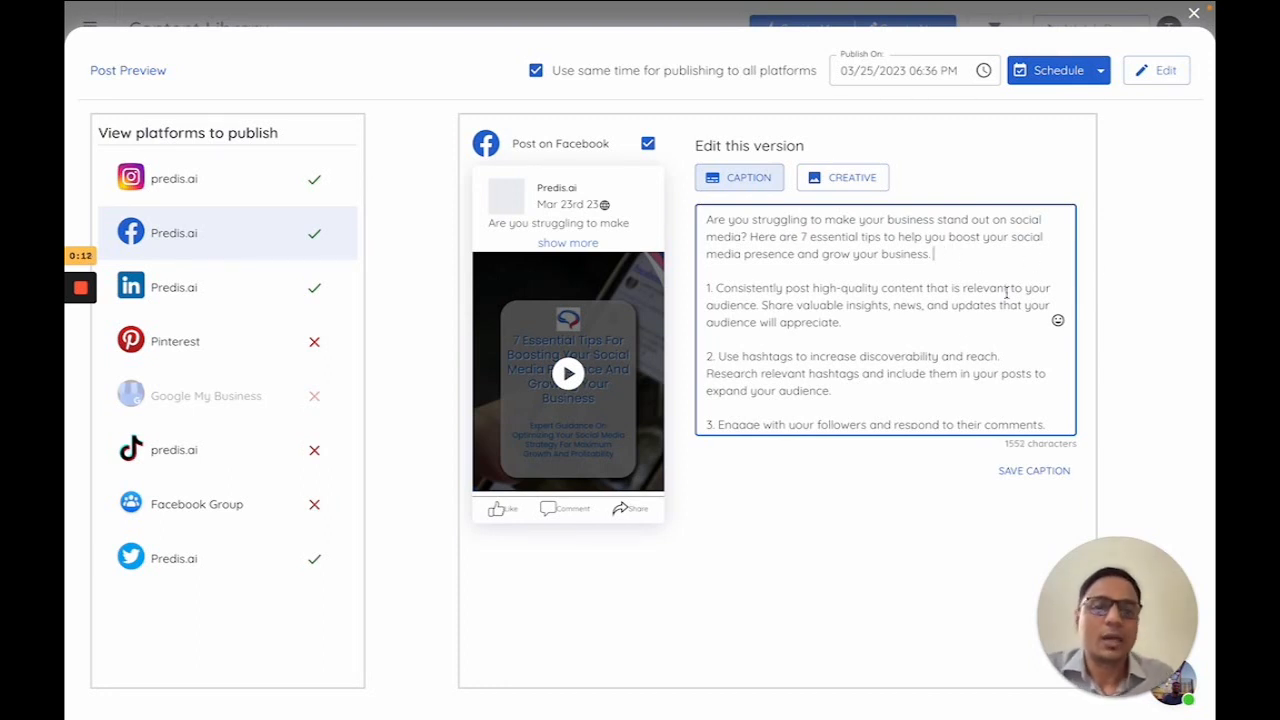
{"action": "left_click", "coordinate": [1031, 471]}
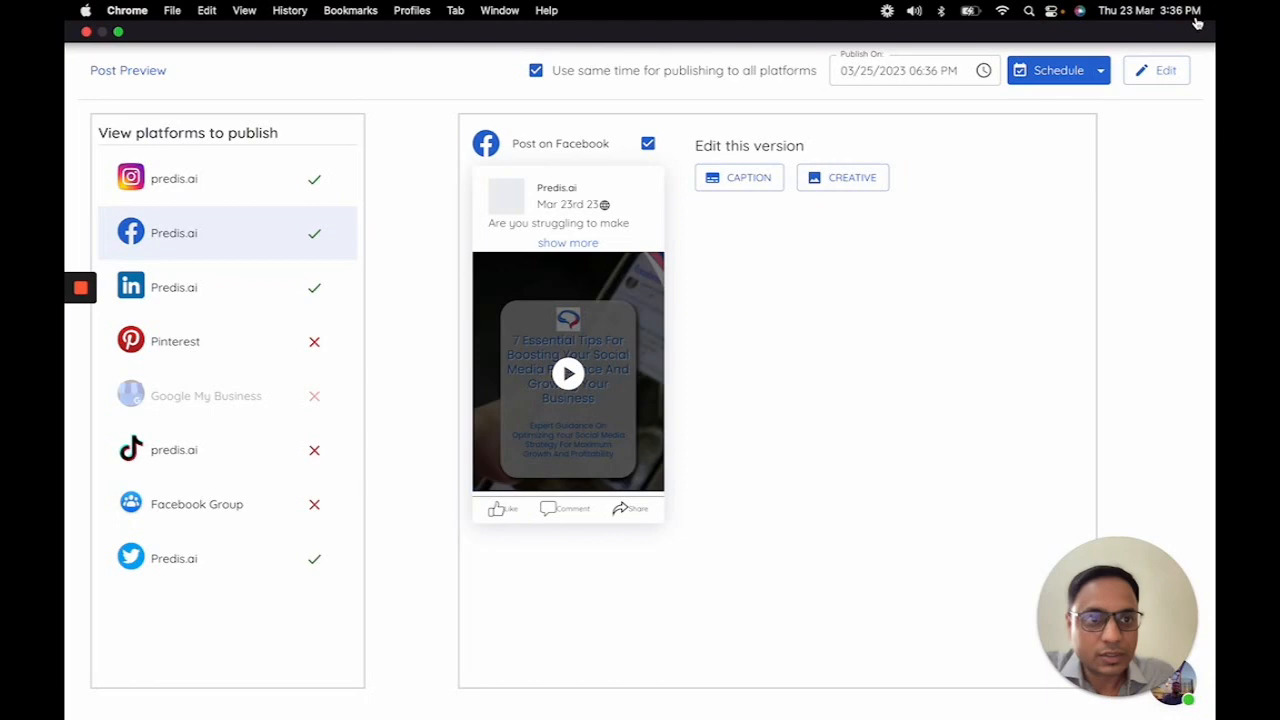
{"action": "left_click", "coordinate": [1194, 14]}
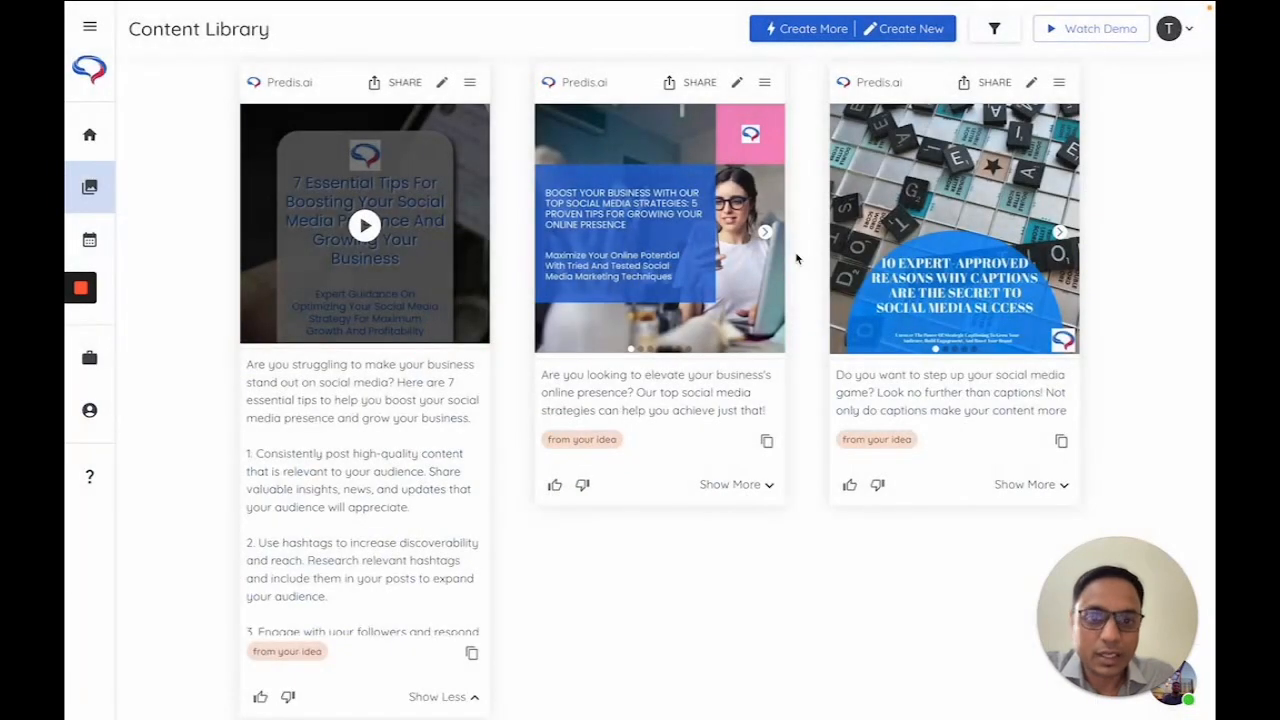
{"action": "left_click", "coordinate": [458, 700]}
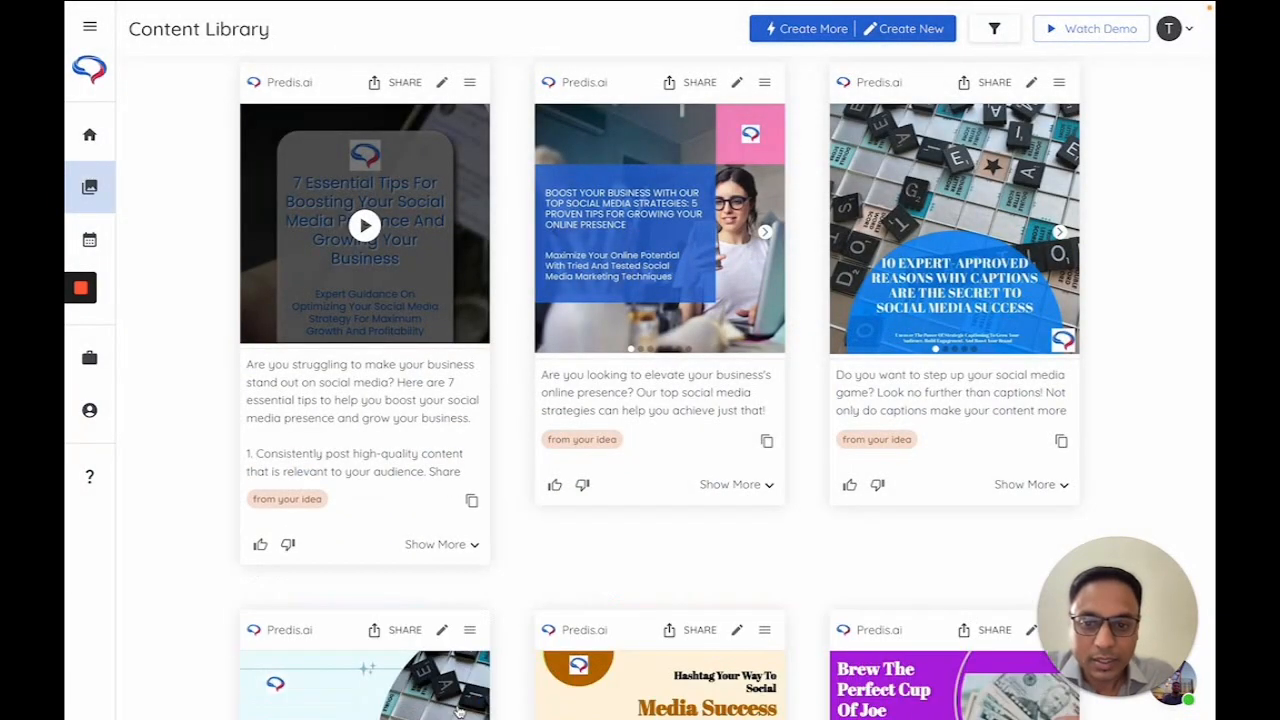
Open the new post form and compare the Business, E-Commerce and Idea post choices.
{"action": "left_click", "coordinate": [897, 33]}
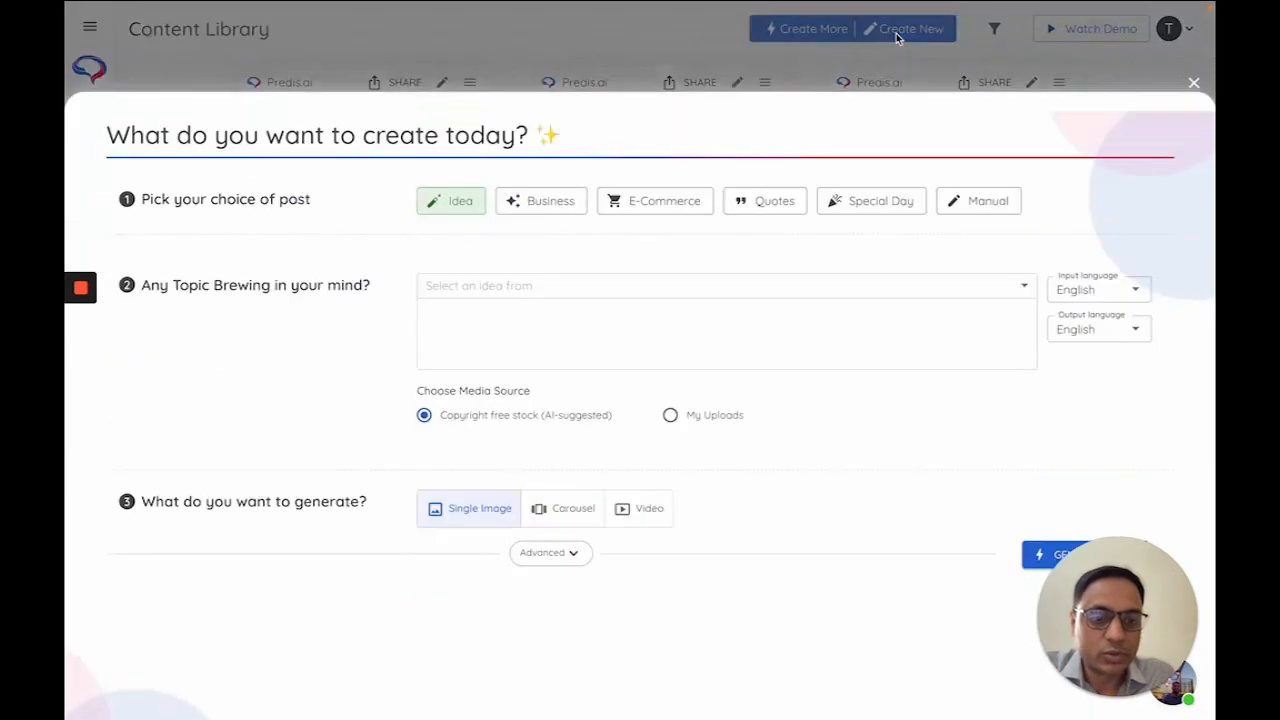
{"action": "left_click", "coordinate": [541, 132]}
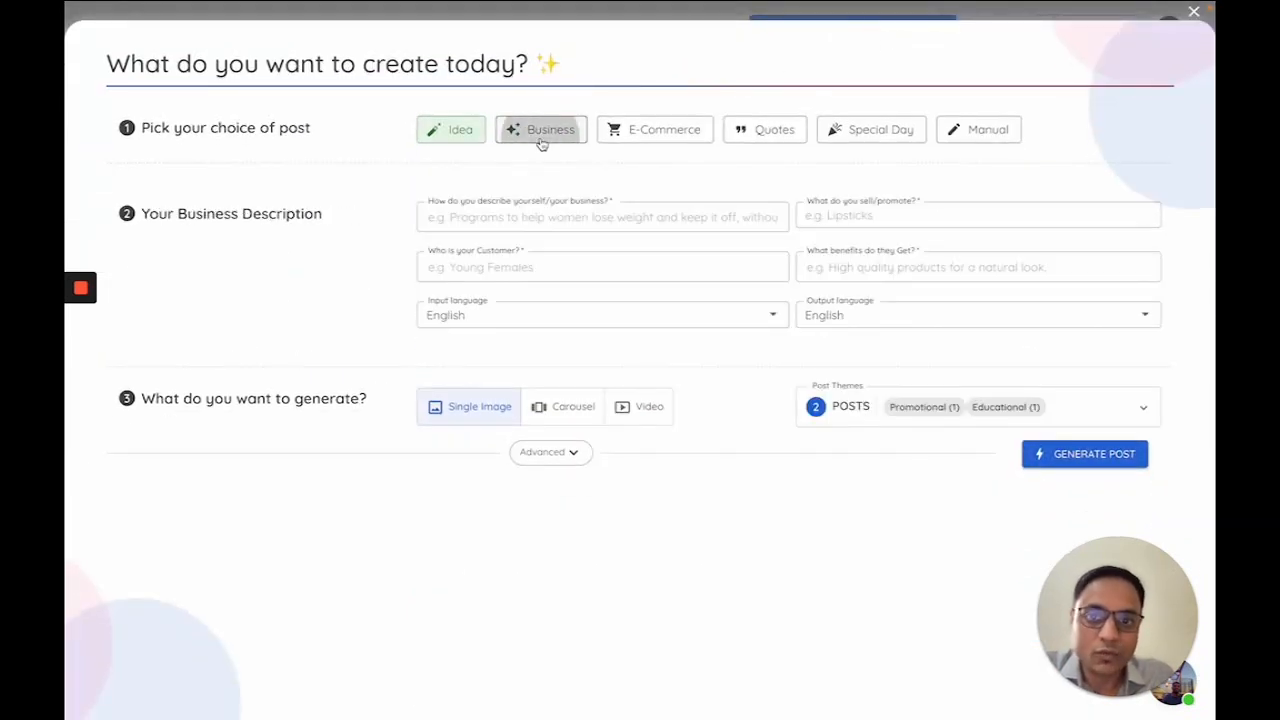
{"action": "left_click", "coordinate": [664, 129]}
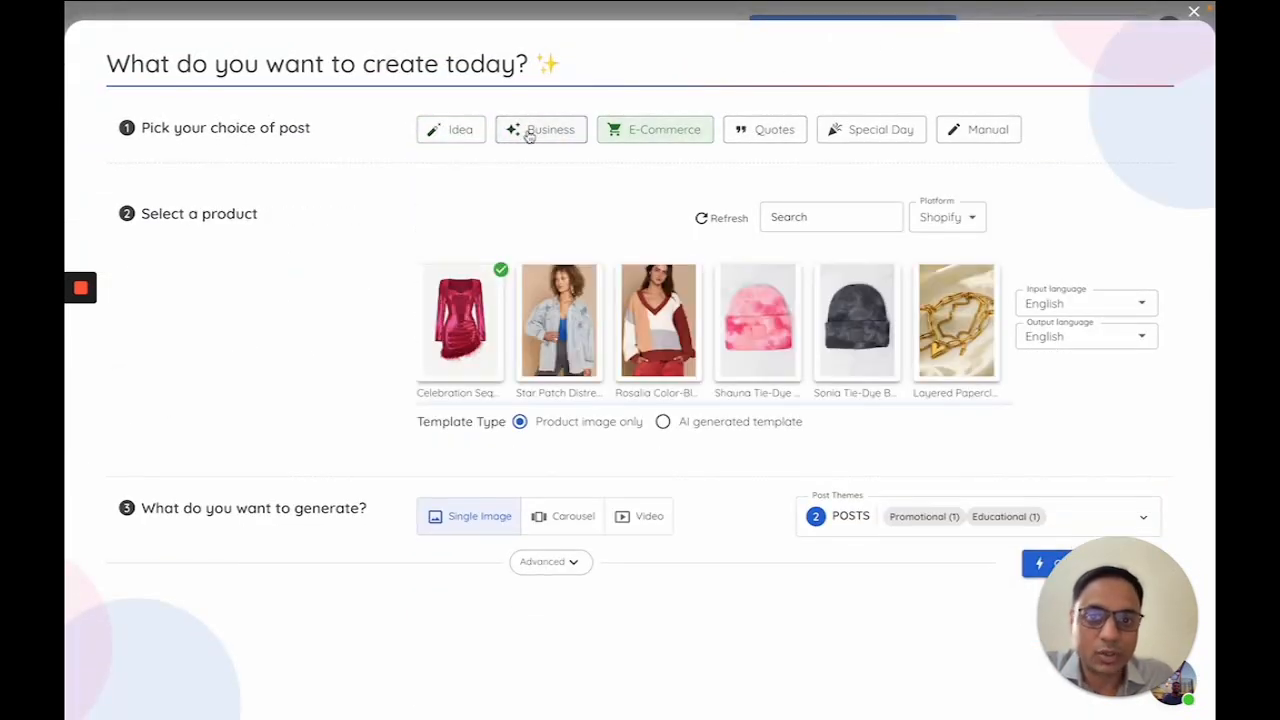
{"action": "left_click", "coordinate": [463, 131]}
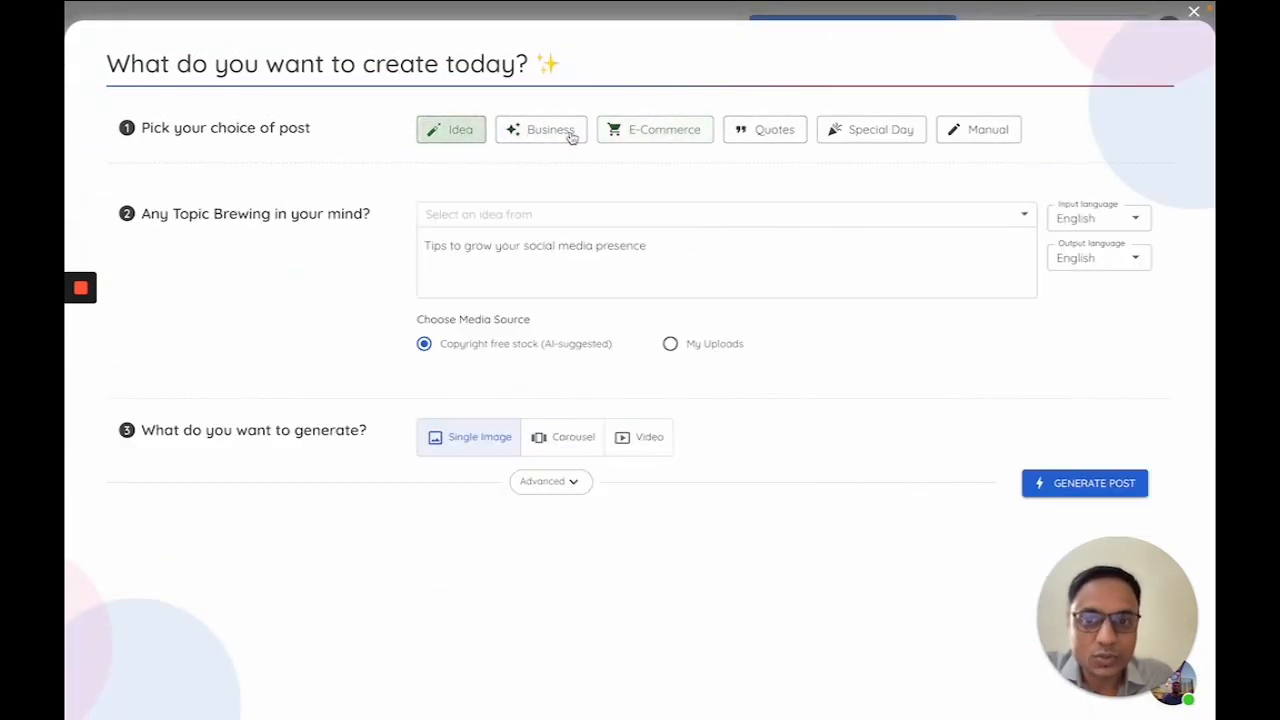
Examine the Carousel and Video output choices with their advanced style, palette and tone settings, and close the form without generating.
{"action": "left_click", "coordinate": [560, 440]}
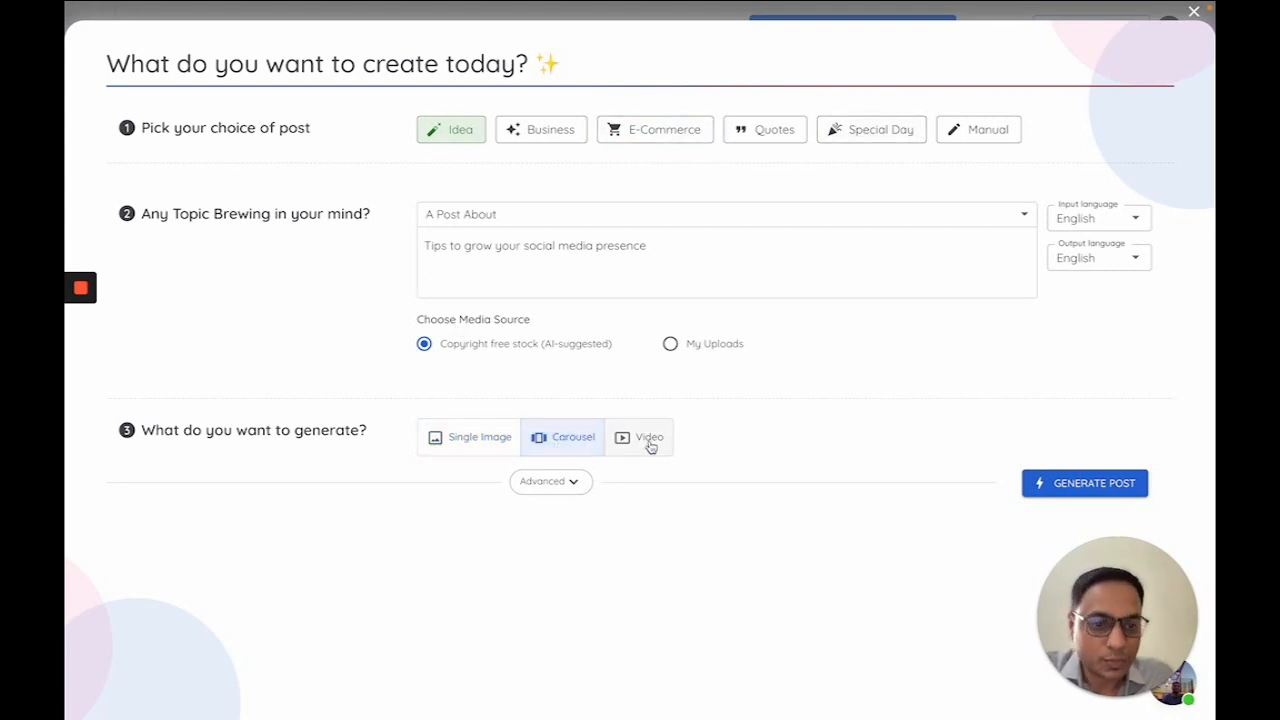
{"action": "left_click", "coordinate": [648, 440]}
{"action": "left_click", "coordinate": [578, 490]}
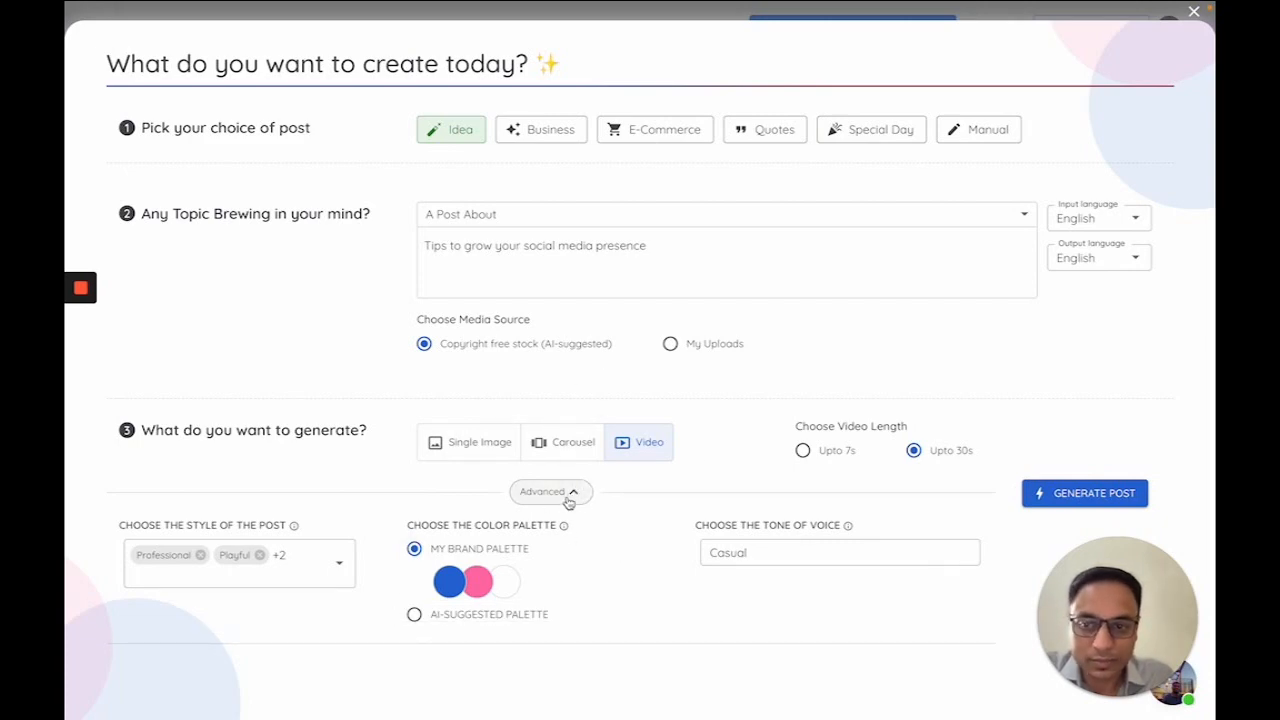
{"action": "left_click", "coordinate": [1194, 12]}
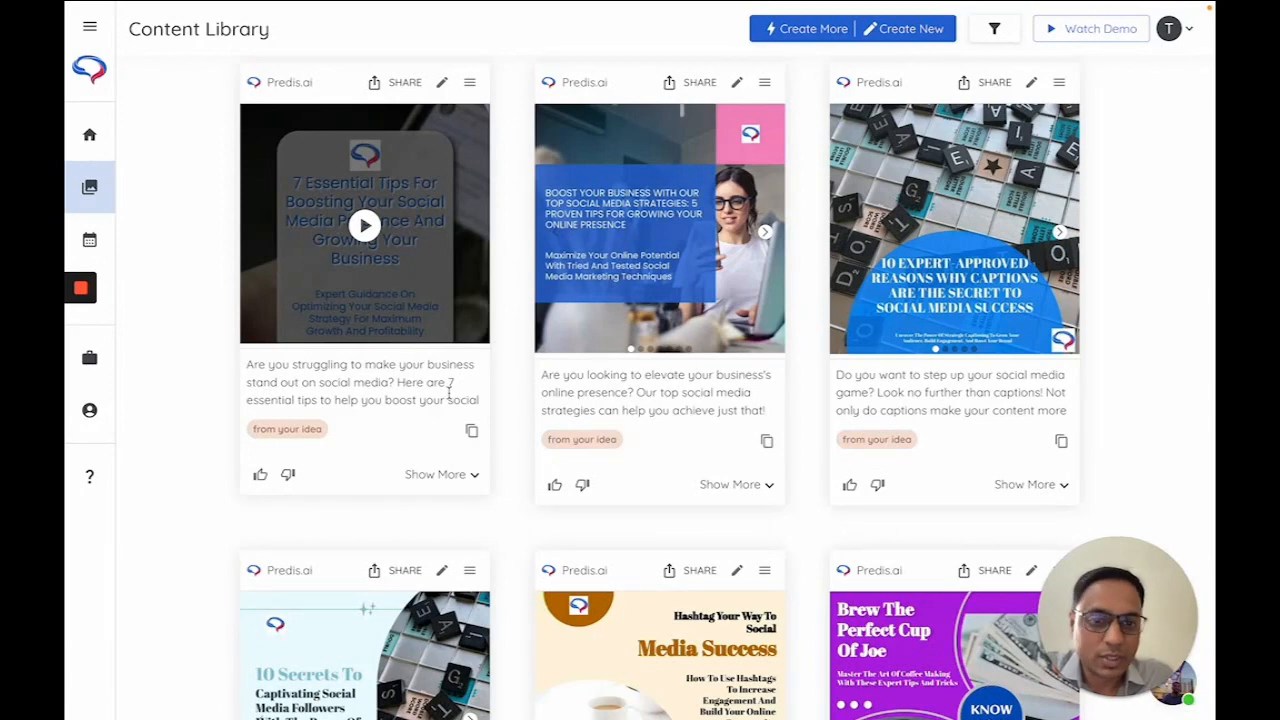
Browse the generated posts in the Content Library and return to the newest ones.
{"action": "left_click", "coordinate": [738, 85]}
{"action": "left_click", "coordinate": [781, 306]}
{"action": "scroll", "coordinate": [803, 400], "scroll_direction": "down", "scroll_amount": 1}
{"action": "scroll", "coordinate": [803, 400], "scroll_direction": "down", "scroll_amount": 10}
{"action": "scroll", "coordinate": [803, 400], "scroll_direction": "up", "scroll_amount": 8}
{"action": "scroll", "coordinate": [803, 400], "scroll_direction": "up", "scroll_amount": 2}
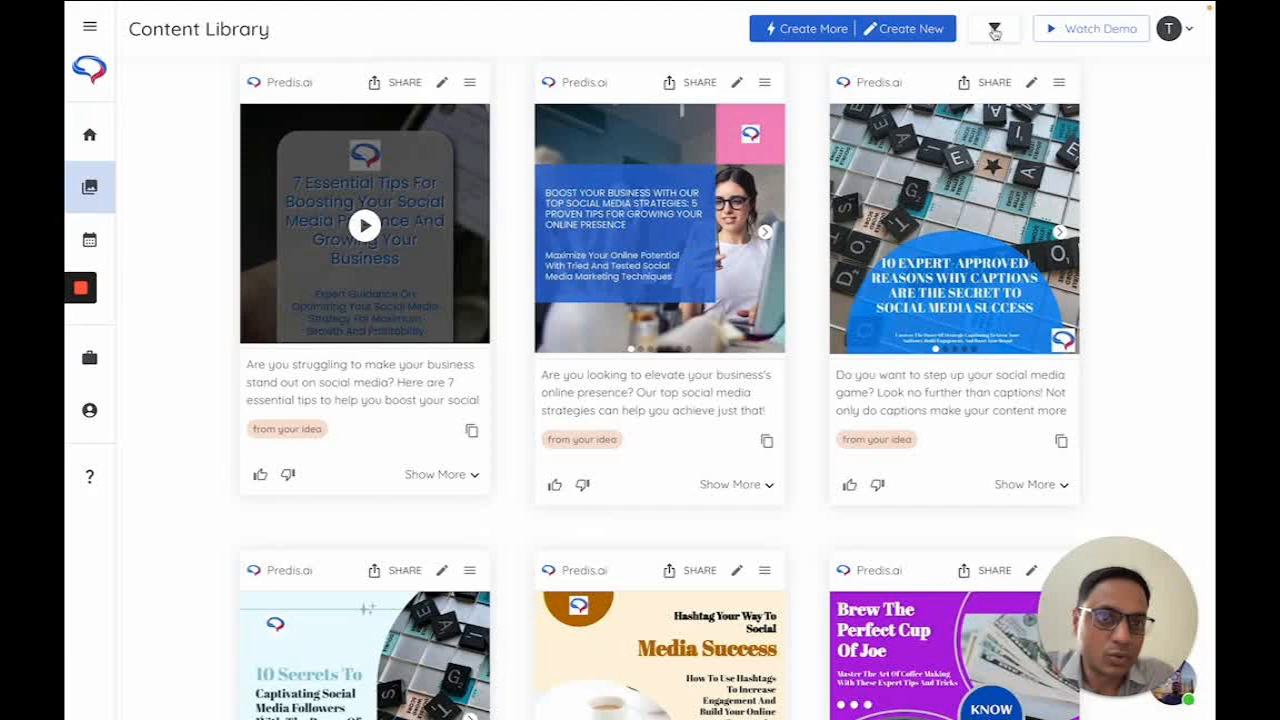
Review the library's filter criteria and date-range choices, and close the filter without applying it.
{"action": "left_click", "coordinate": [995, 30]}
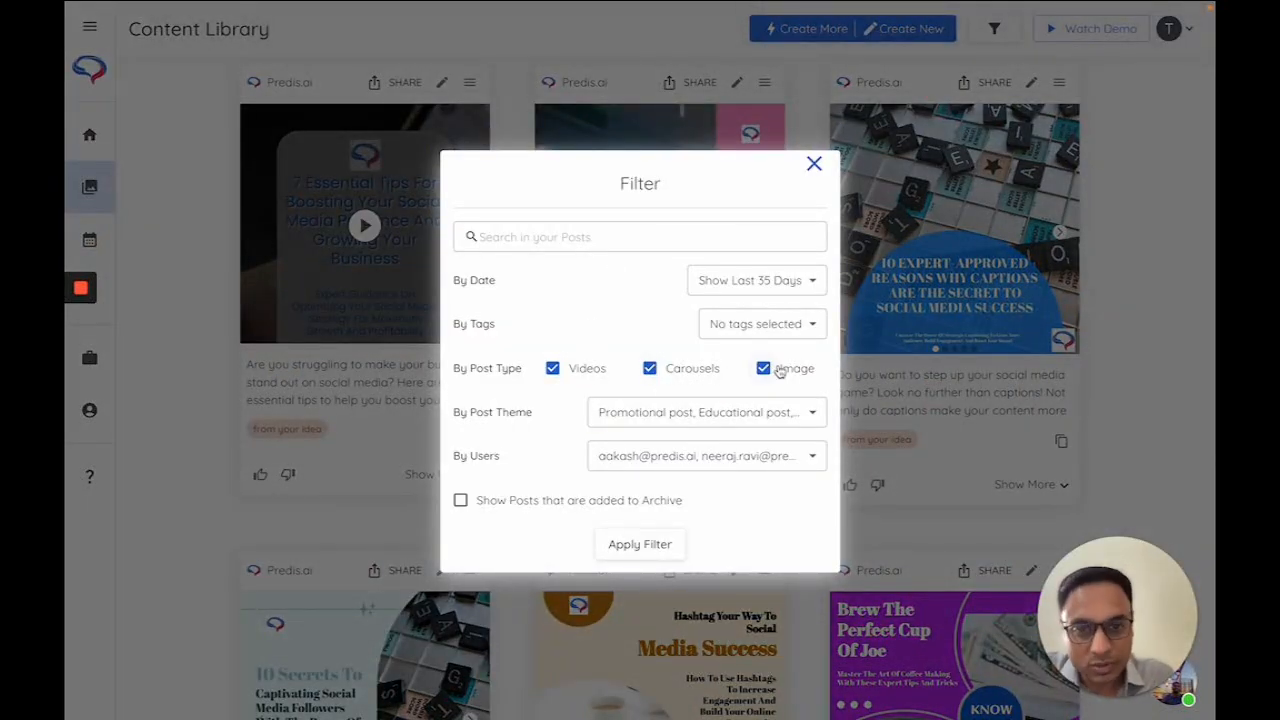
{"action": "left_click", "coordinate": [786, 281]}
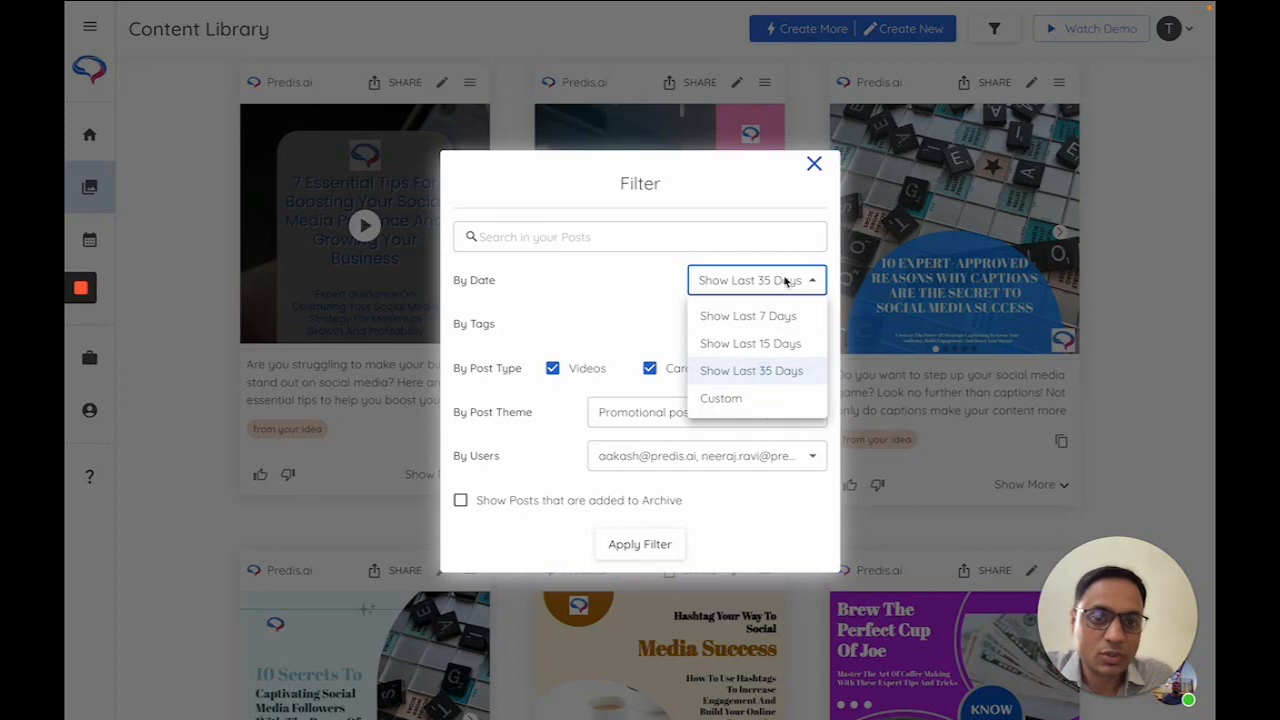
{"action": "left_click", "coordinate": [635, 288]}
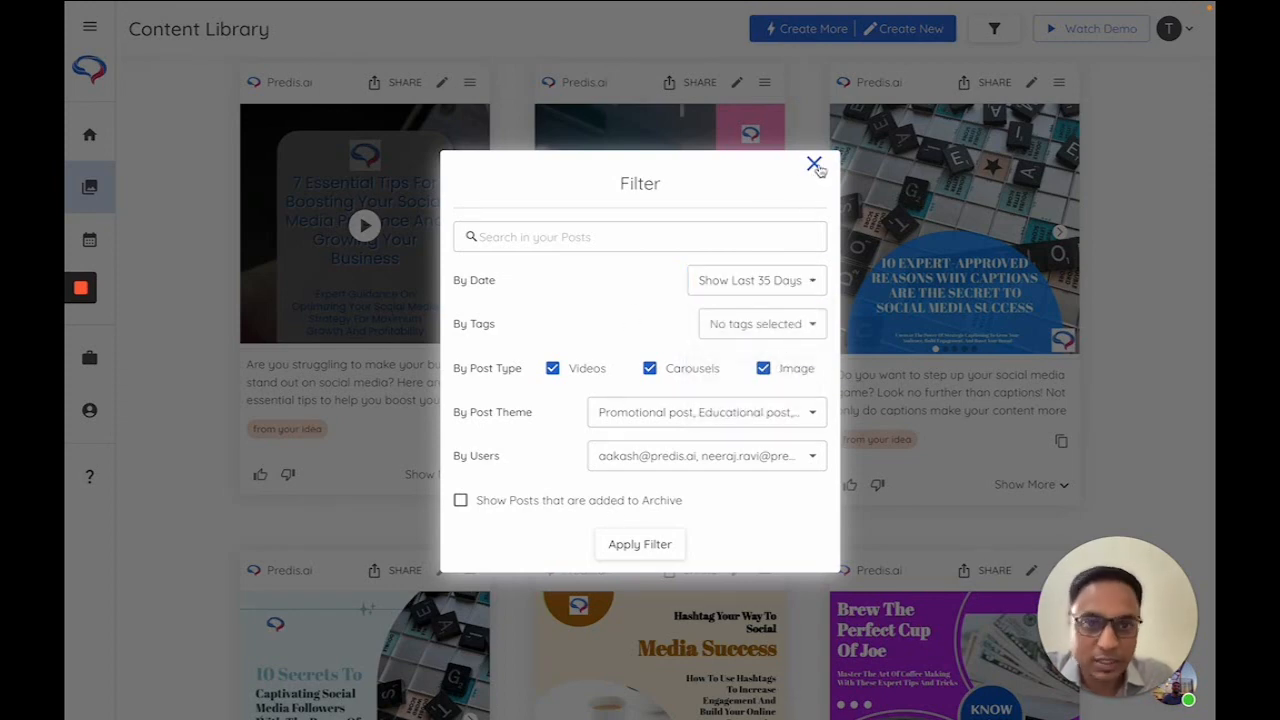
{"action": "left_click", "coordinate": [814, 164]}
Find the published "Hashtag Your Way To Social Media Success" post, examine its management actions and tag options, and continue browsing the library.
{"action": "scroll", "coordinate": [818, 283], "scroll_direction": "down", "scroll_amount": 15}
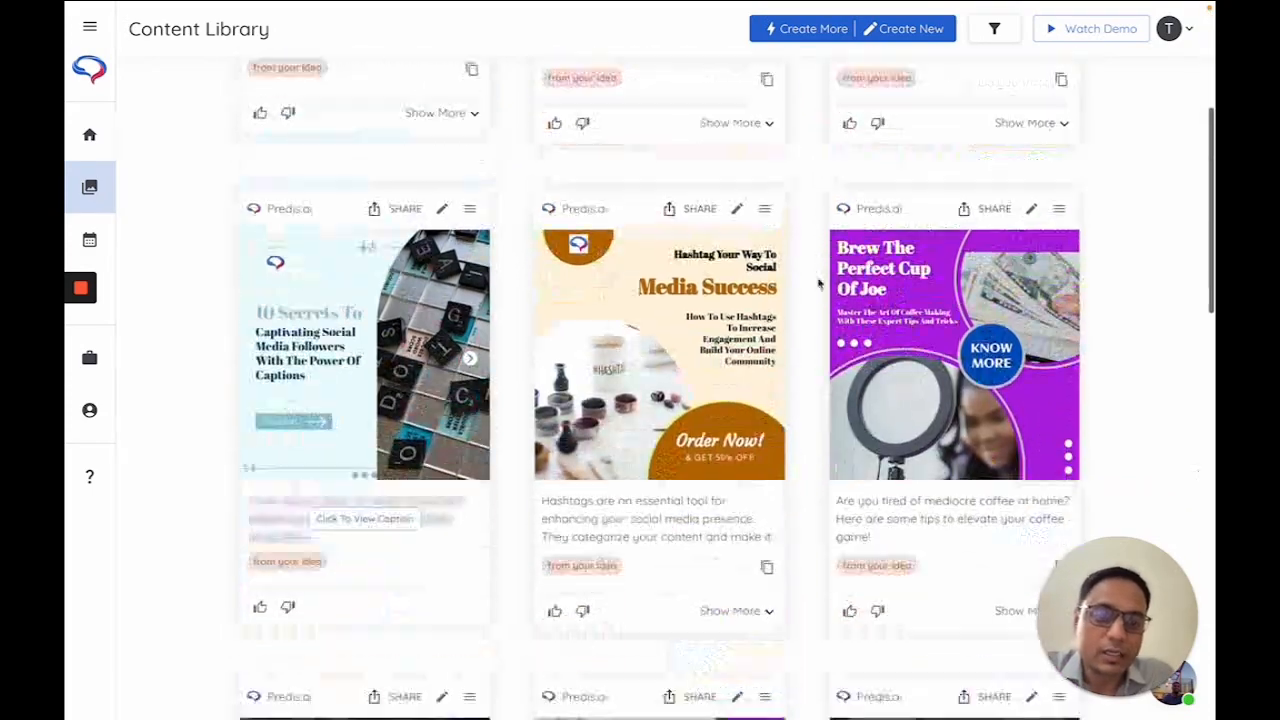
{"action": "scroll", "coordinate": [818, 283], "scroll_direction": "down", "scroll_amount": 2}
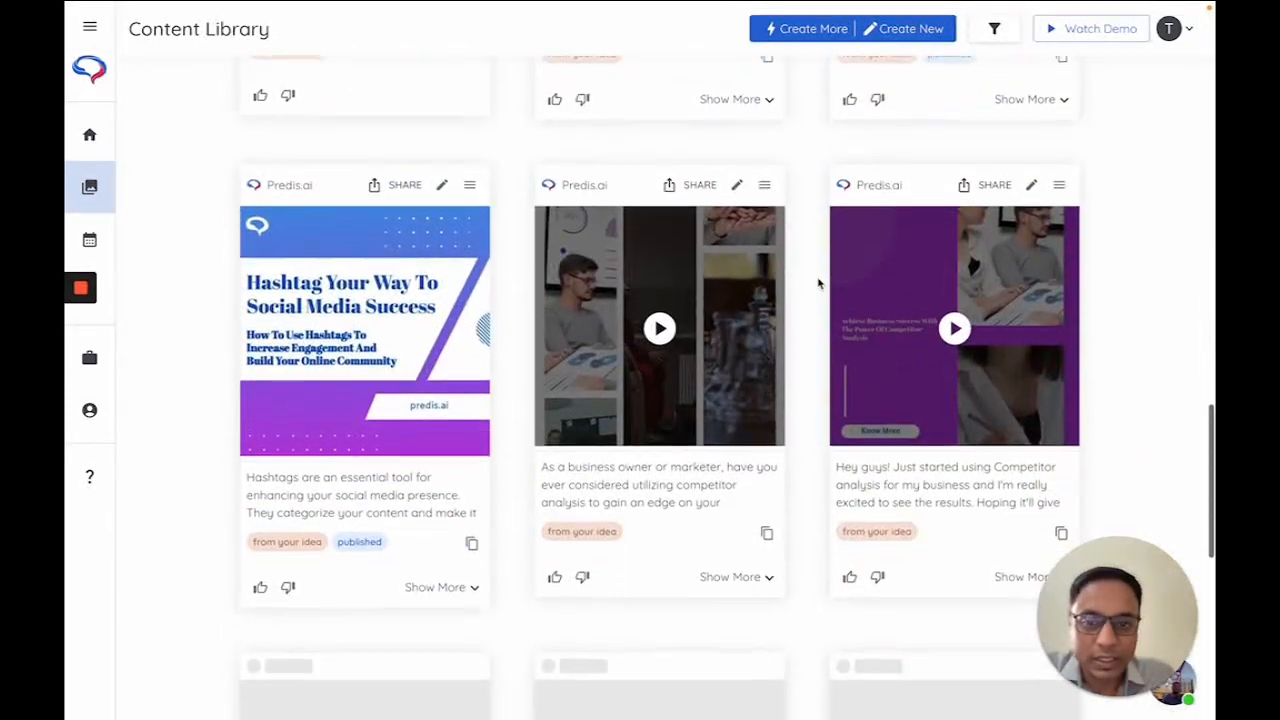
{"action": "left_click", "coordinate": [469, 181]}
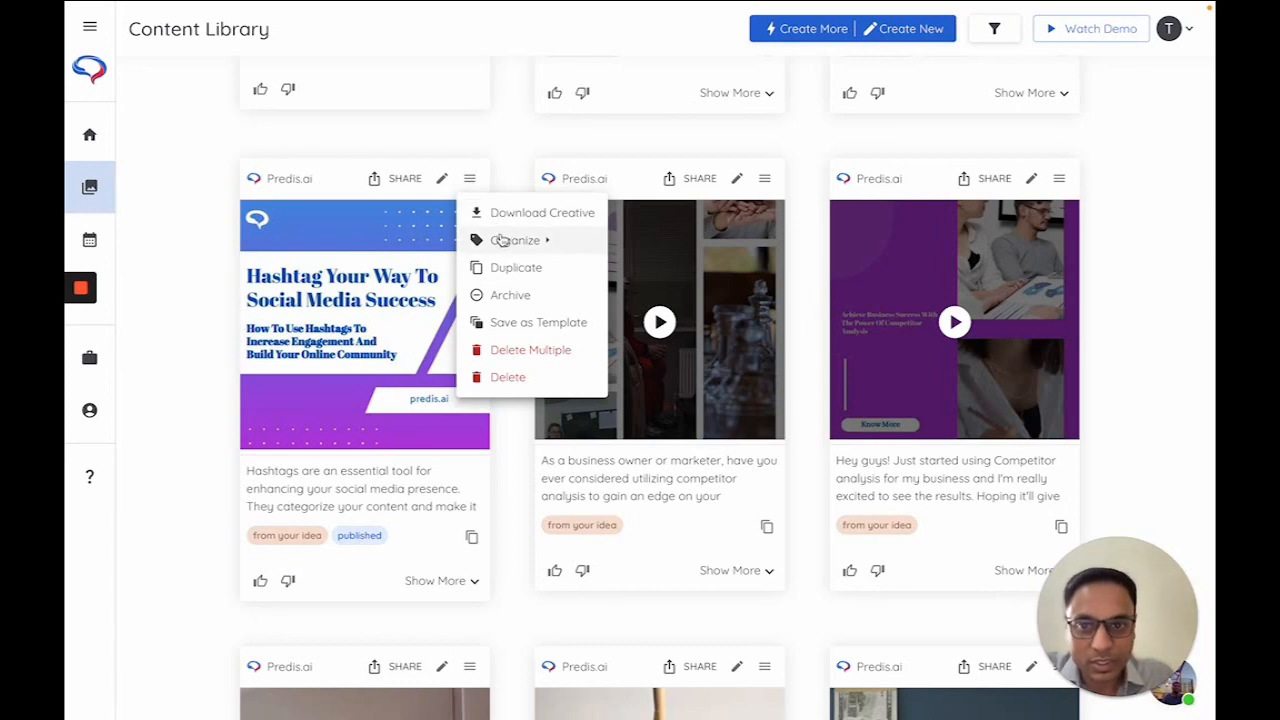
{"action": "left_click", "coordinate": [540, 241]}
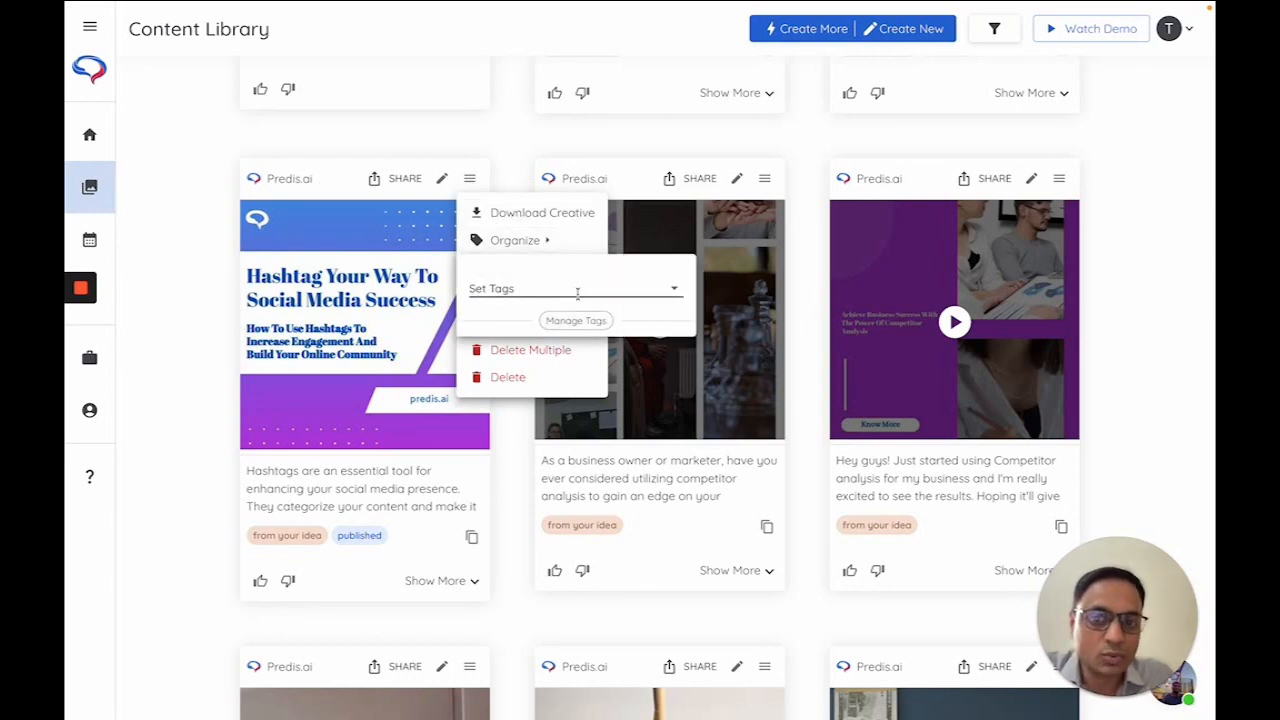
{"action": "left_click", "coordinate": [540, 241]}
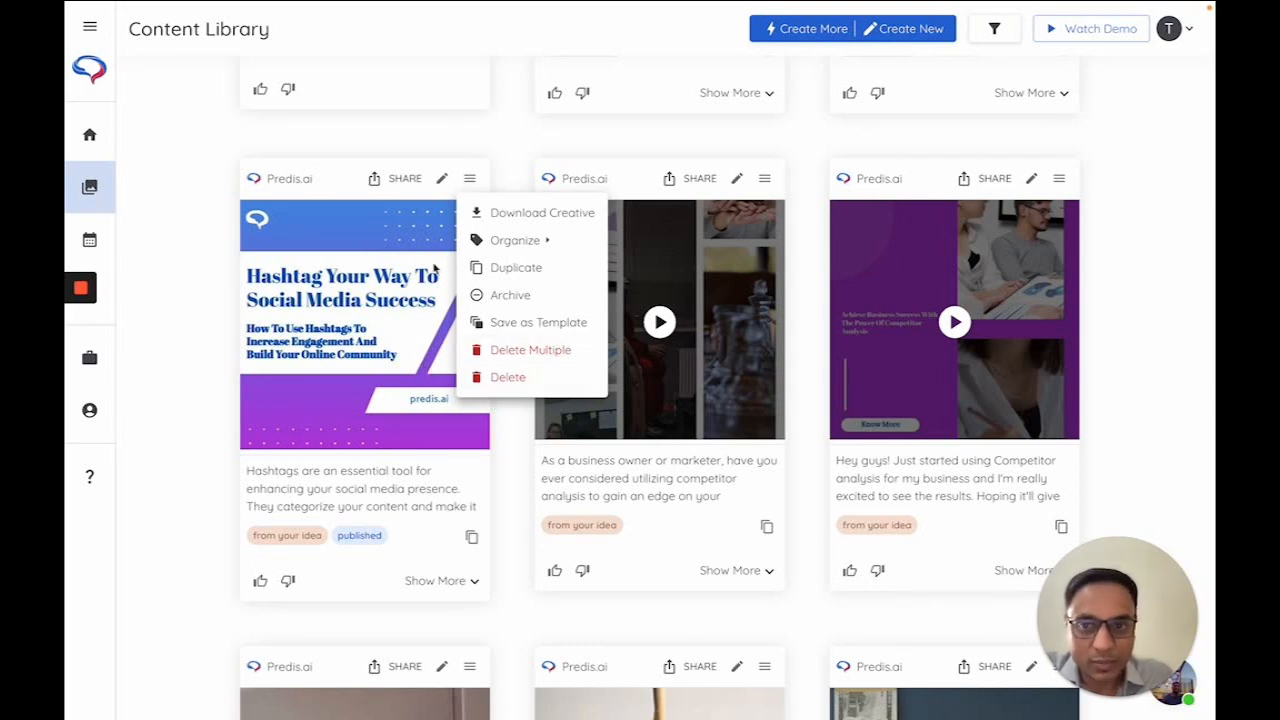
{"action": "left_click", "coordinate": [587, 141]}
{"action": "scroll", "coordinate": [587, 141], "scroll_direction": "down", "scroll_amount": 15}
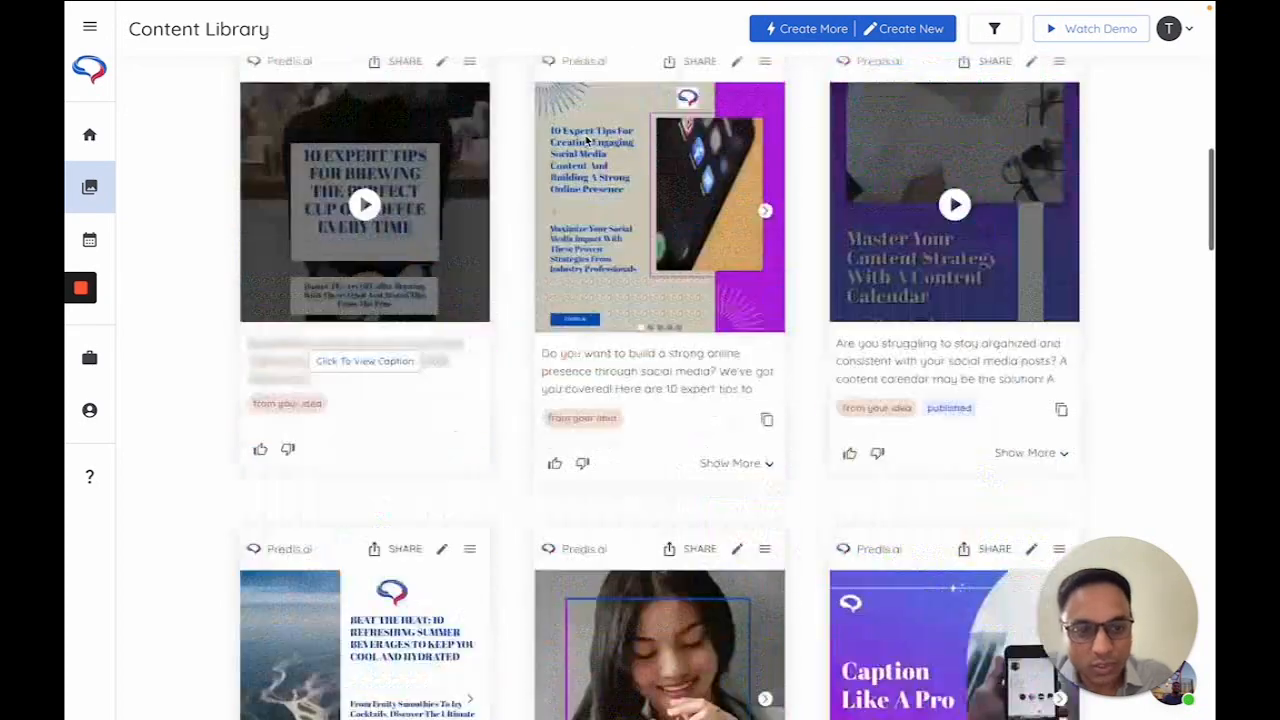